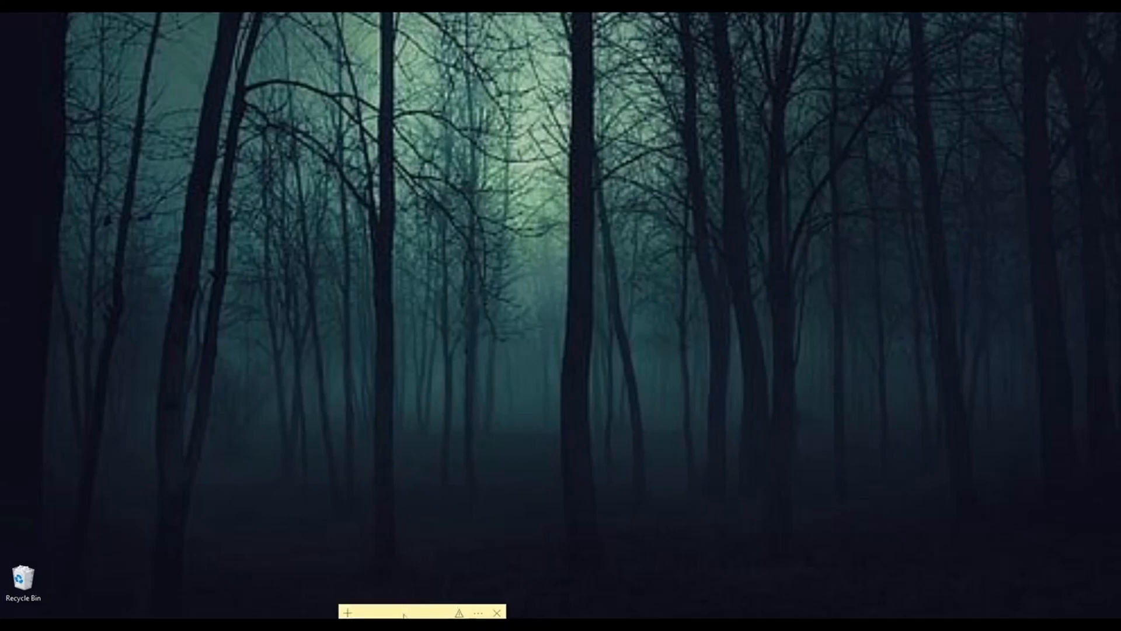
# Step: Move the Microsoft Tools sticky note up from the desktop's lower edge so its whole list is readable
pyautogui.moveTo(403, 614); pyautogui.dragTo(358, 219)
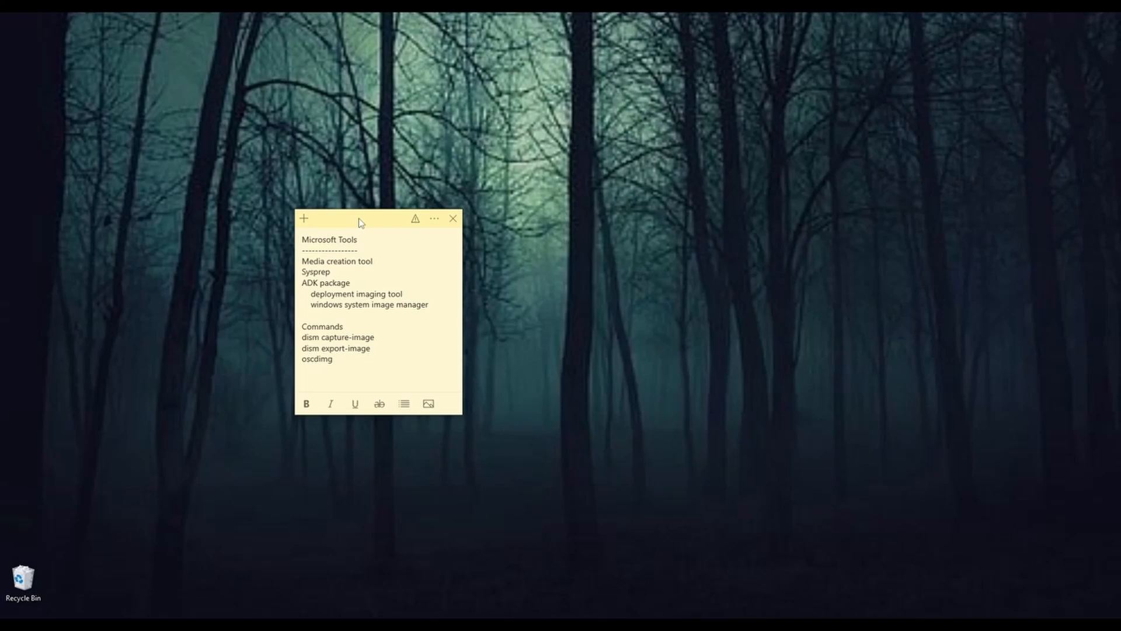
pyautogui.moveTo(359, 220); pyautogui.dragTo(378, 187)
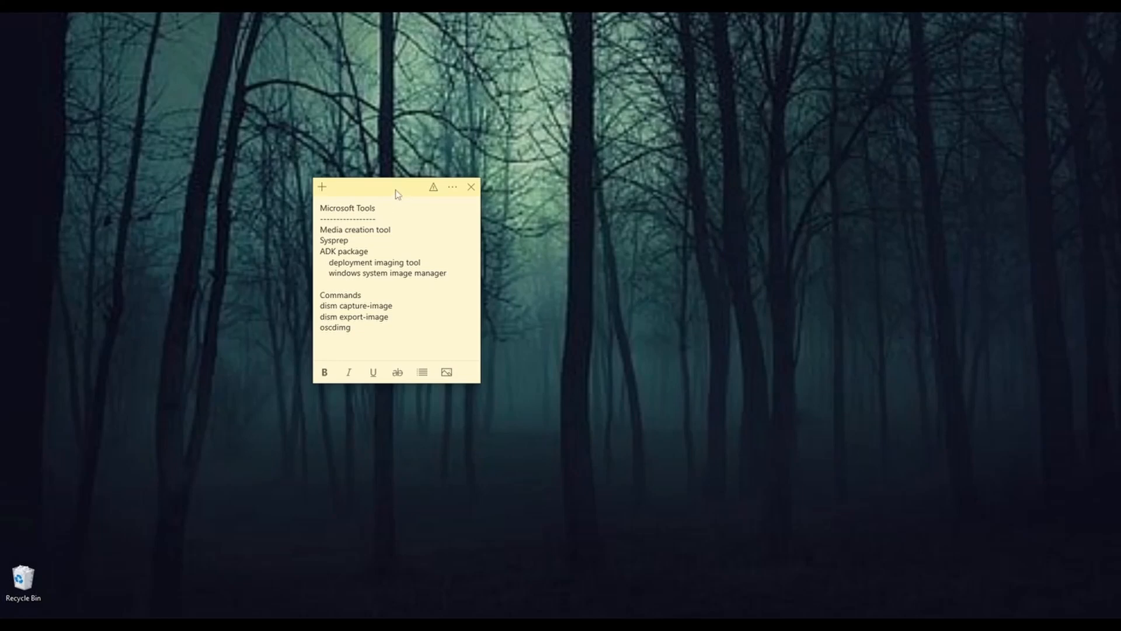
pyautogui.moveTo(395, 191); pyautogui.dragTo(400, 174)
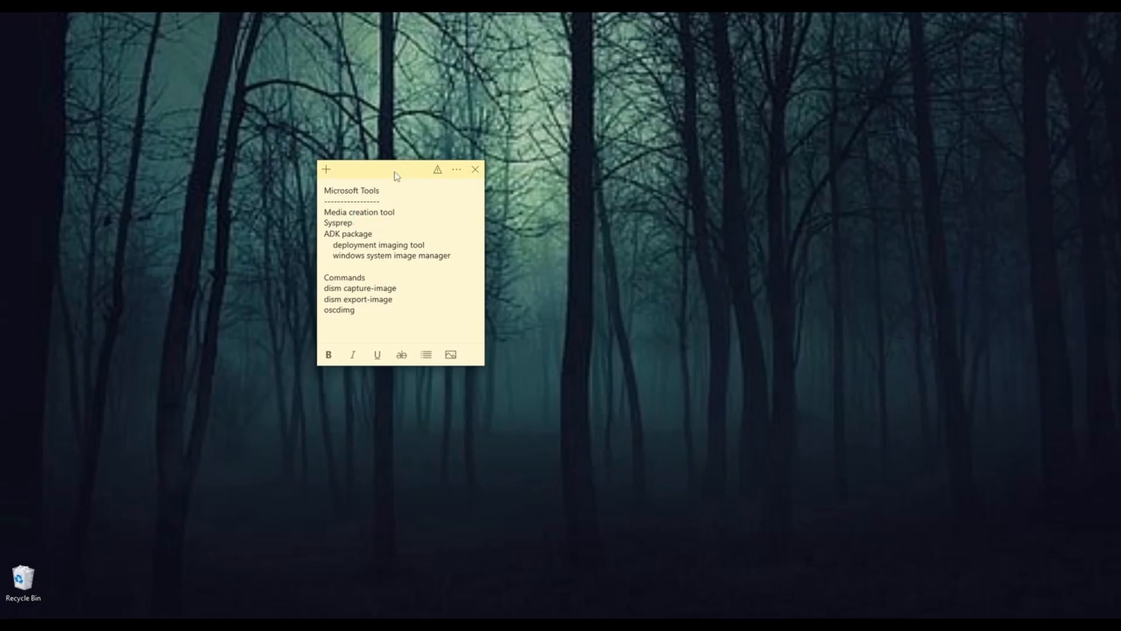
pyautogui.moveTo(396, 175); pyautogui.dragTo(388, 166)
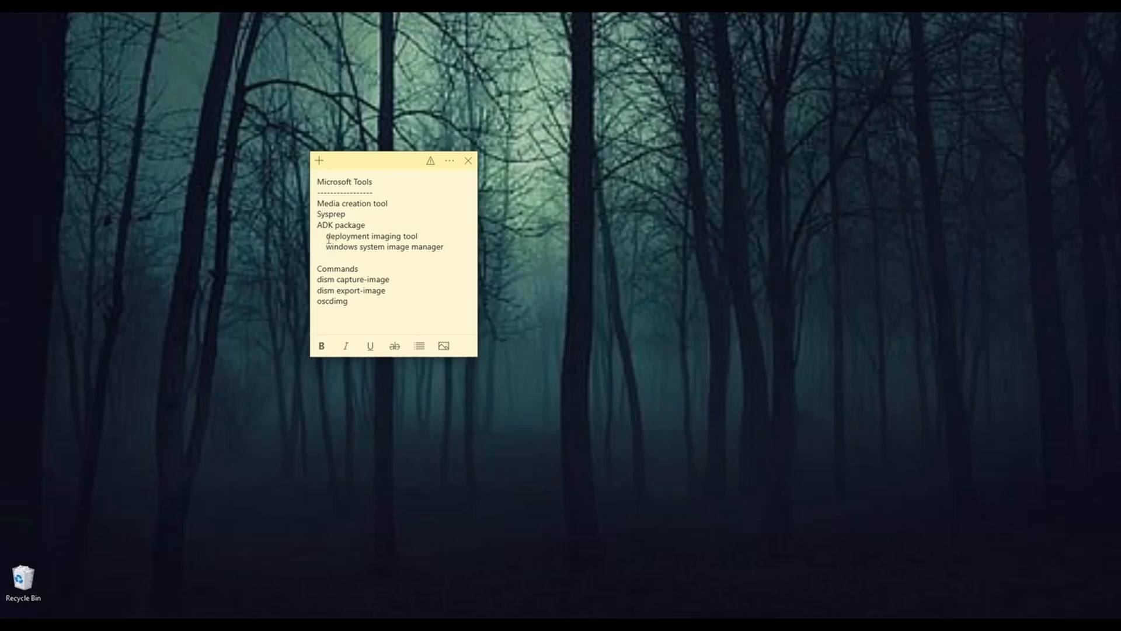
# Step: Highlight the deployment imaging tool entry and the windows system image manager entry under ADK package in the note
pyautogui.moveTo(326, 237); pyautogui.dragTo(422, 236)
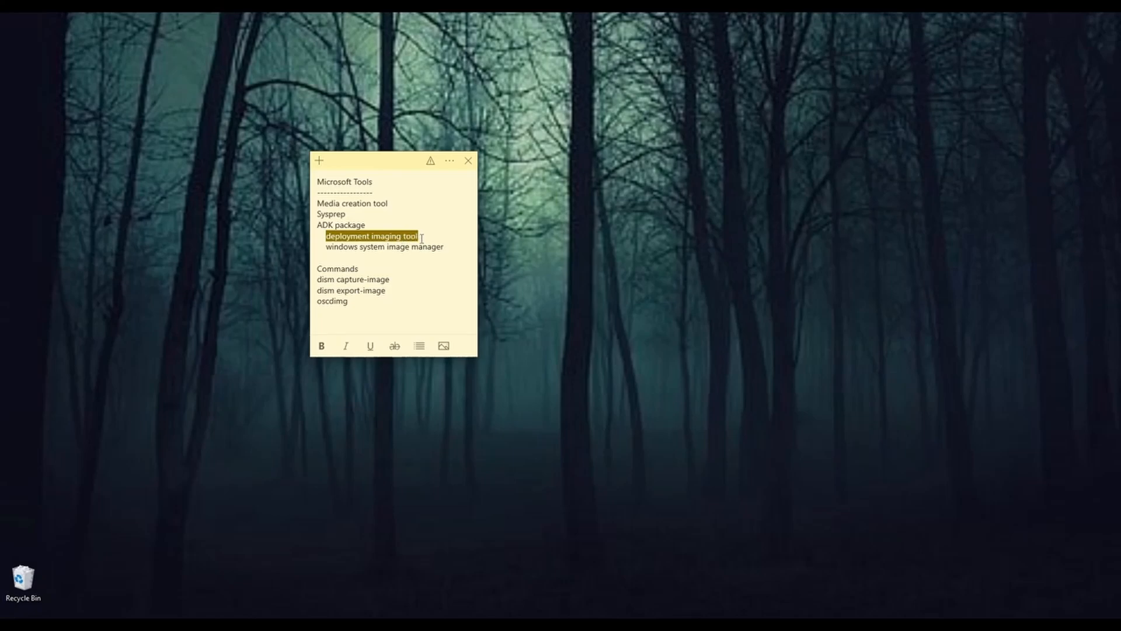
pyautogui.click(379, 267)
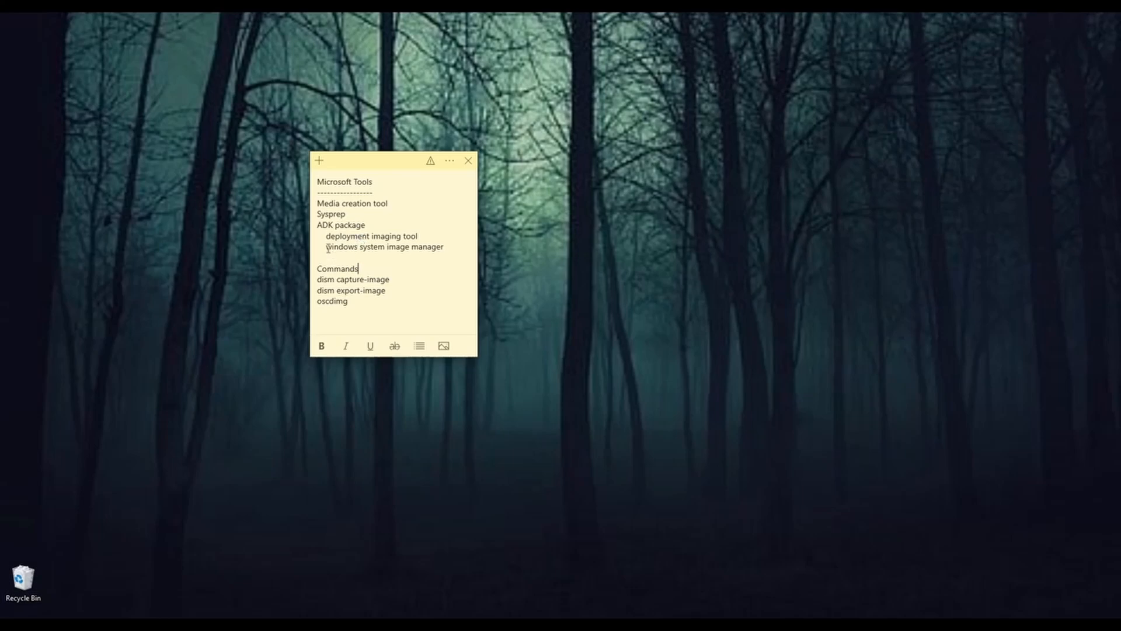
pyautogui.moveTo(329, 249); pyautogui.dragTo(447, 249)
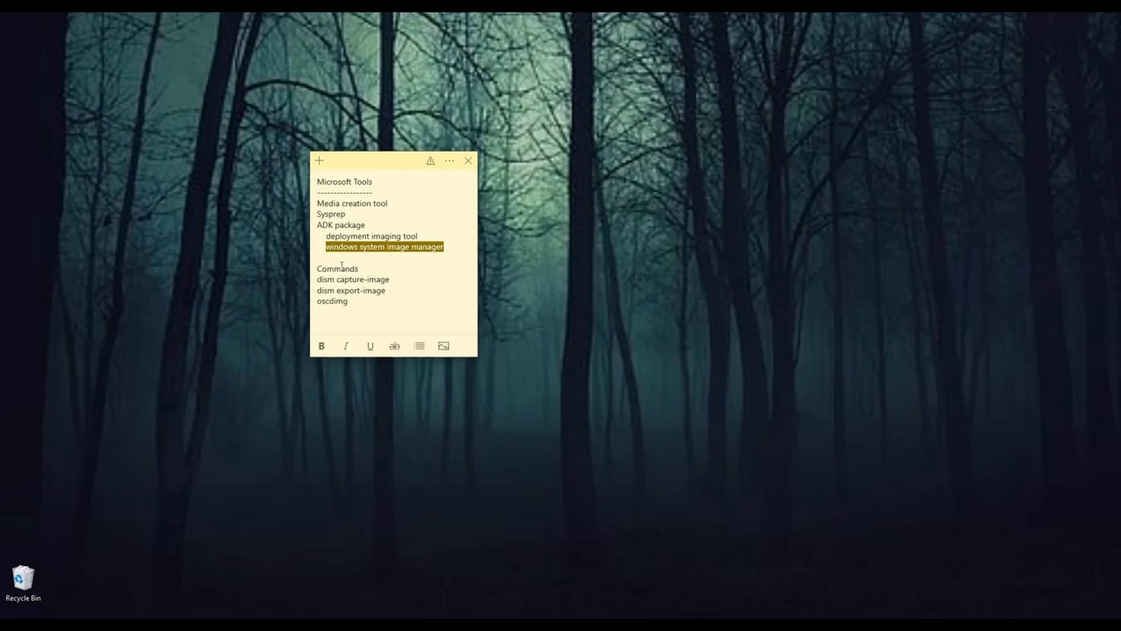
pyautogui.click(424, 250)
pyautogui.click(446, 248)
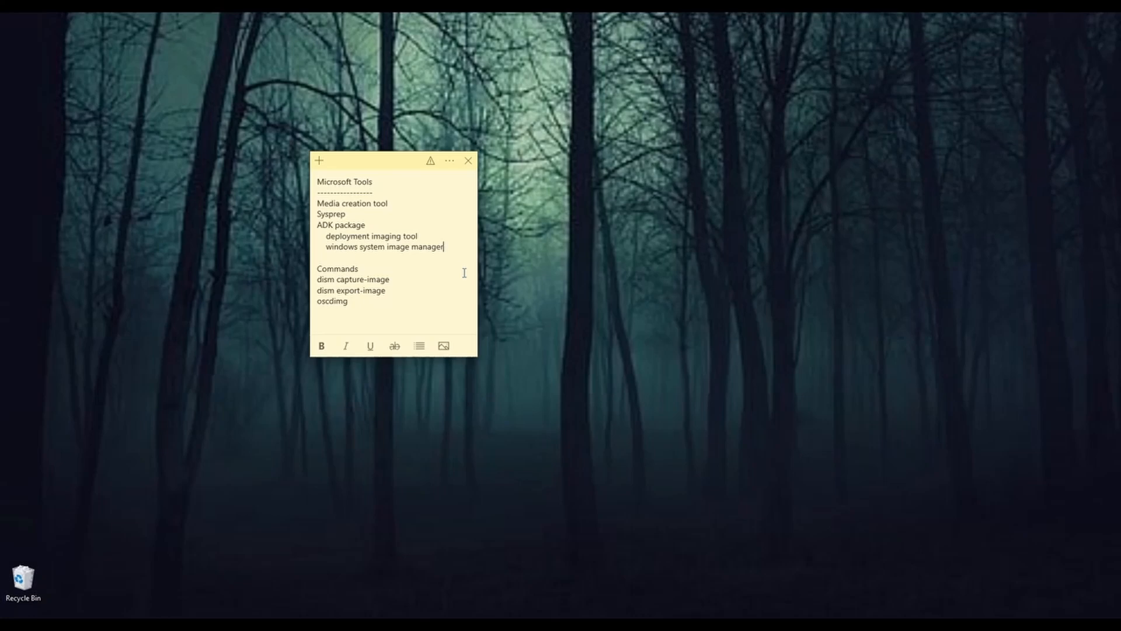
# Step: Highlight the note's Commands section from its heading through oscdimg, and clear the highlight
pyautogui.moveTo(381, 170); pyautogui.dragTo(377, 176)
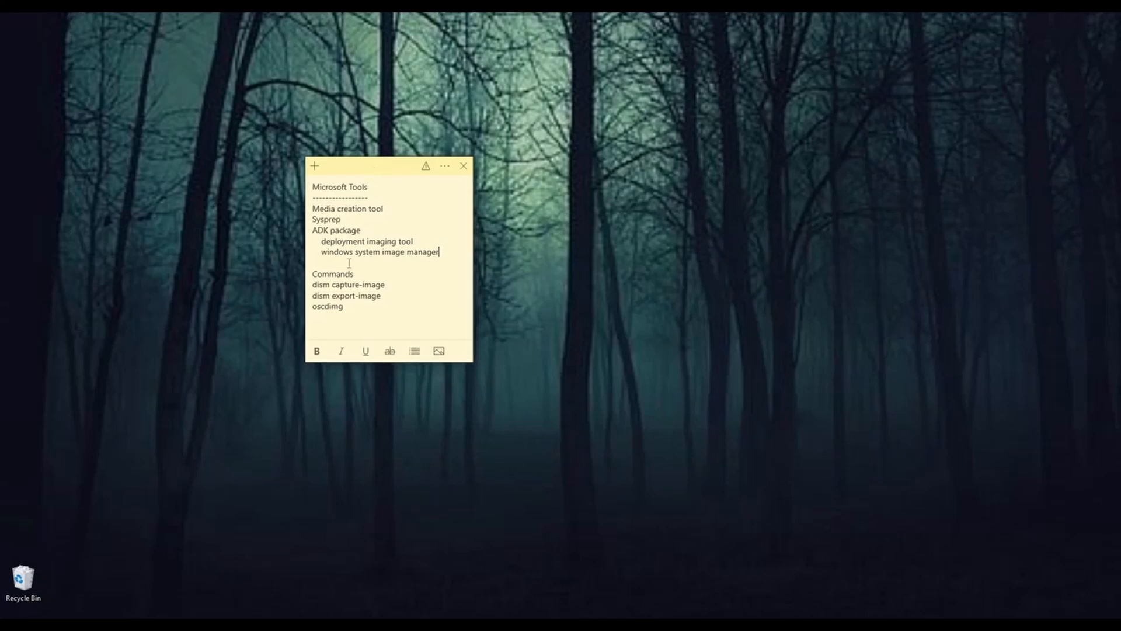
pyautogui.click(315, 275)
pyautogui.doubleClick(316, 275)
pyautogui.moveTo(315, 275); pyautogui.dragTo(346, 310)
pyautogui.click(365, 314)
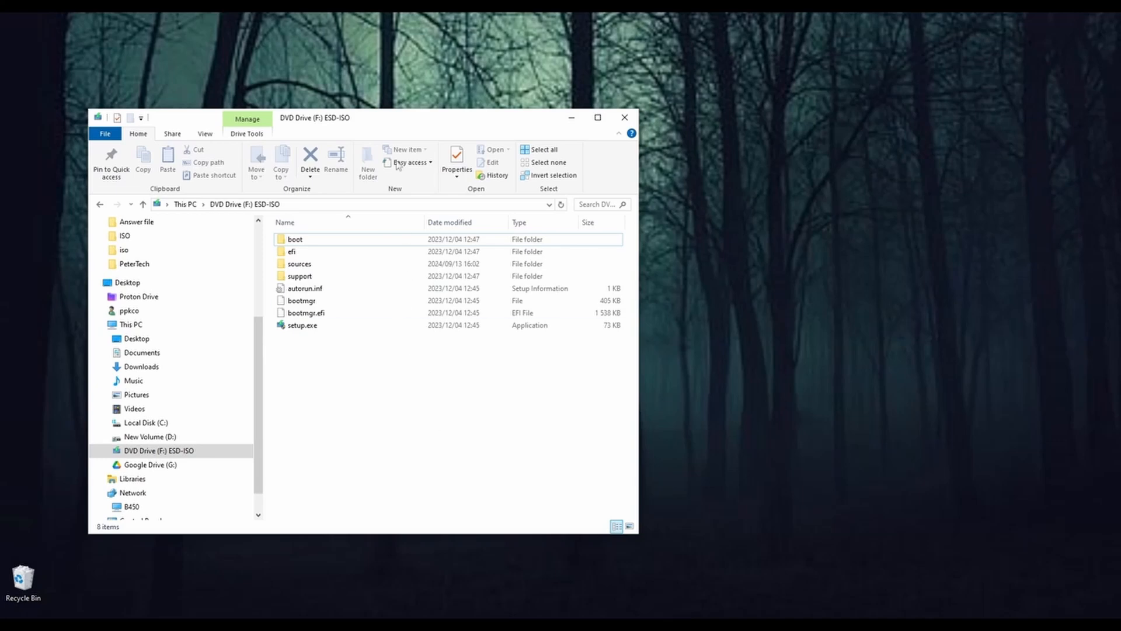
# Step: Locate install.esd in the sources folder of the ESD-ISO DVD drive, return to the drive's root and minimize the window
pyautogui.moveTo(403, 122)
pyautogui.mouseDown()
pyautogui.moveTo(428, 135)
pyautogui.moveTo(422, 128)
pyautogui.mouseUp()
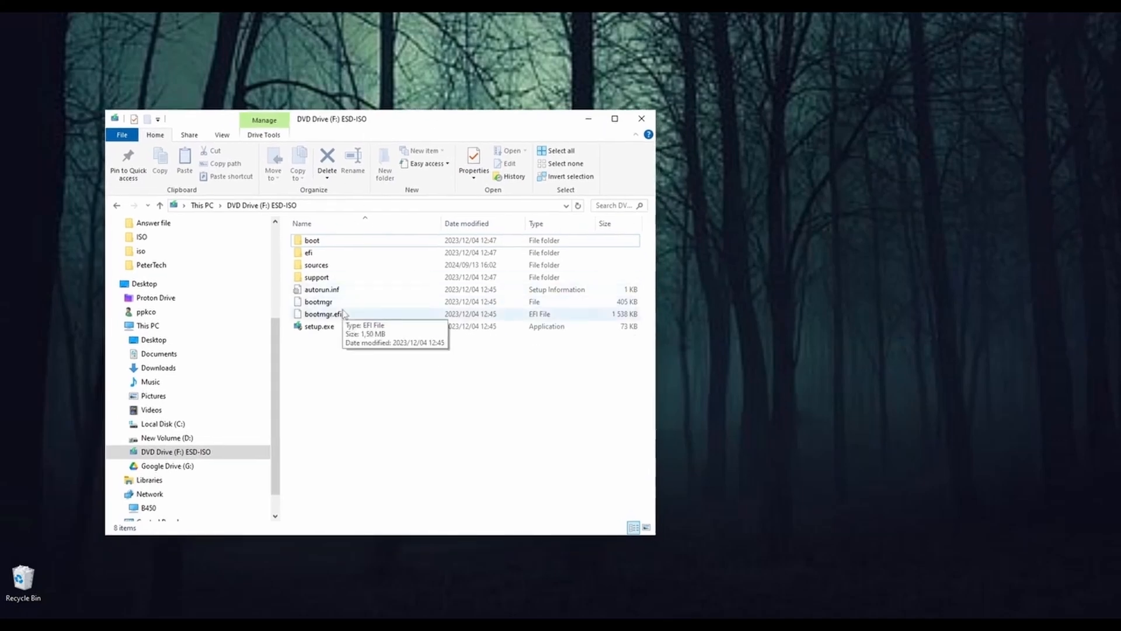
pyautogui.doubleClick(336, 268)
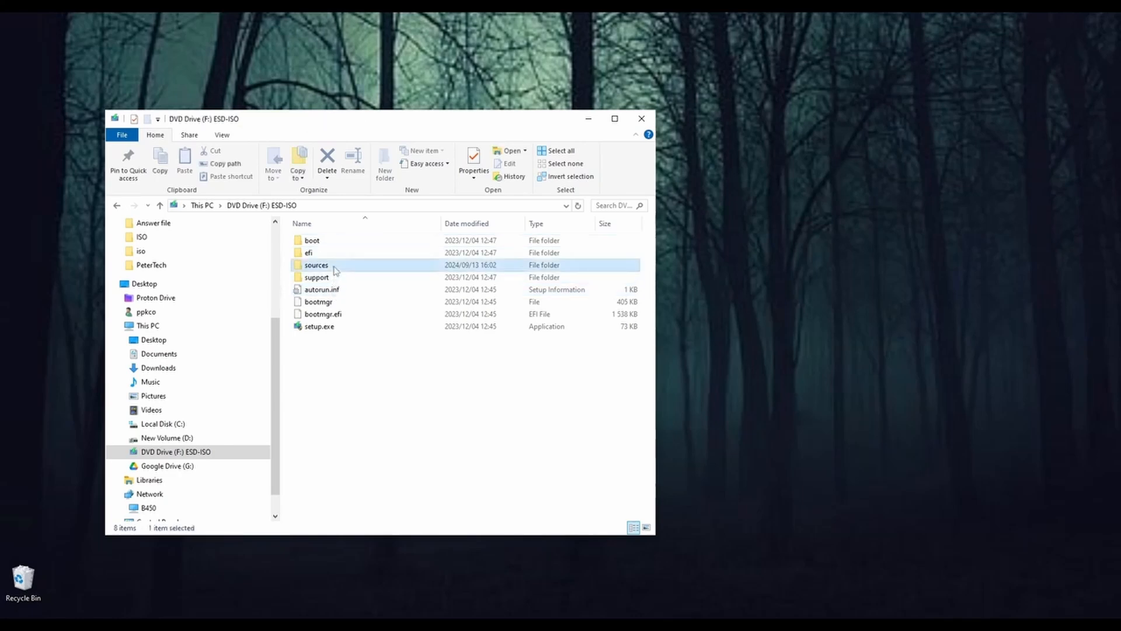
pyautogui.click(347, 387)
pyautogui.press('i')
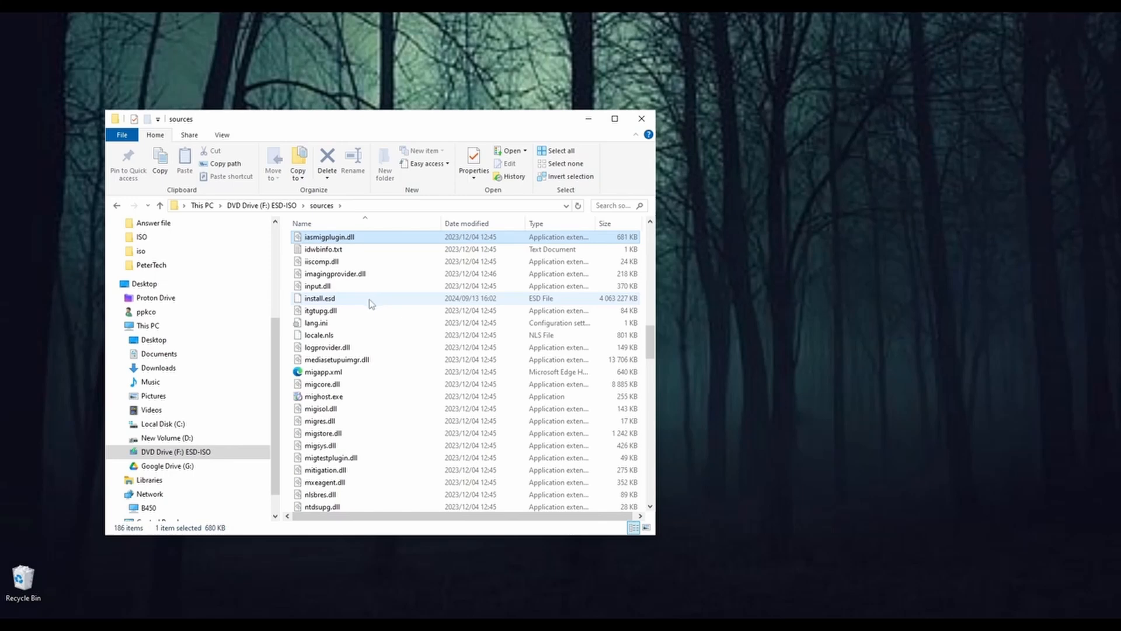
pyautogui.click(305, 301)
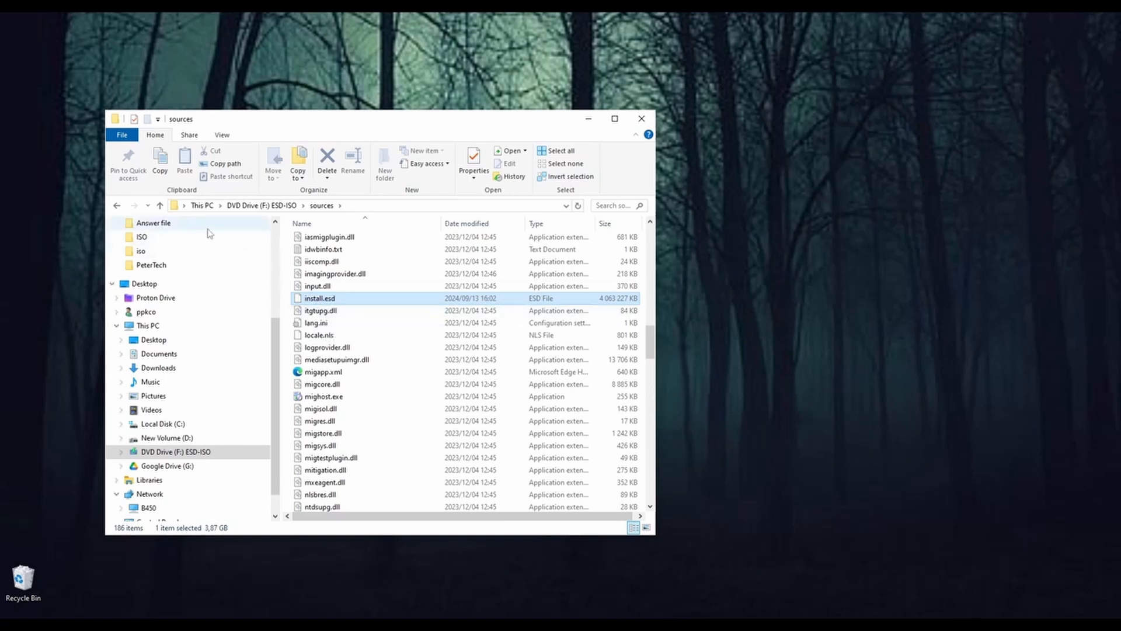
pyautogui.click(160, 205)
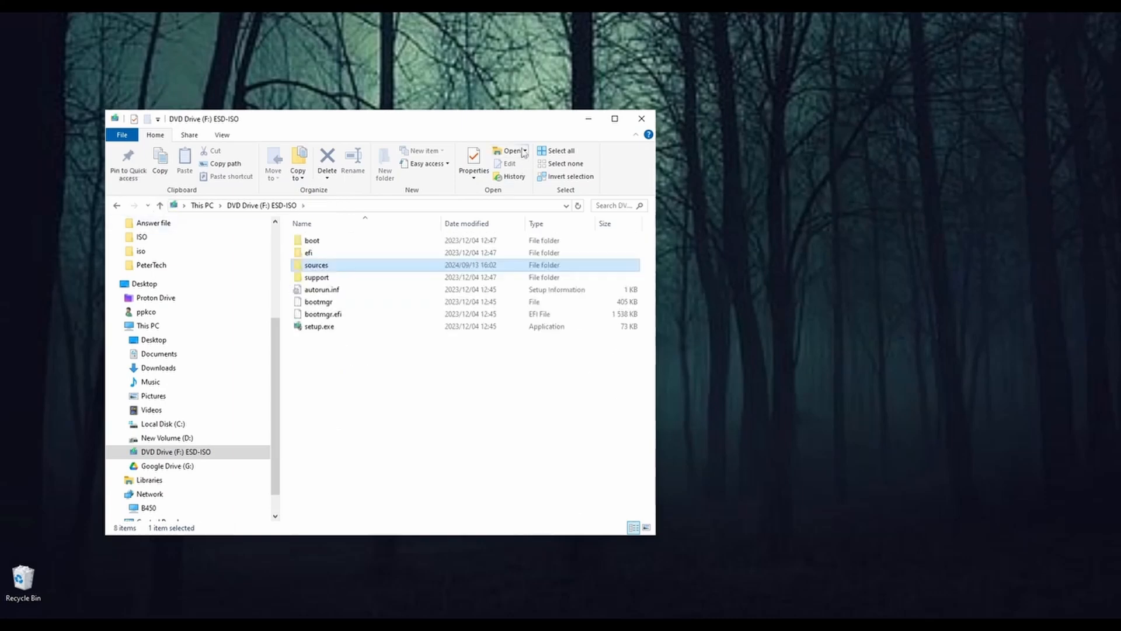
pyautogui.click(589, 120)
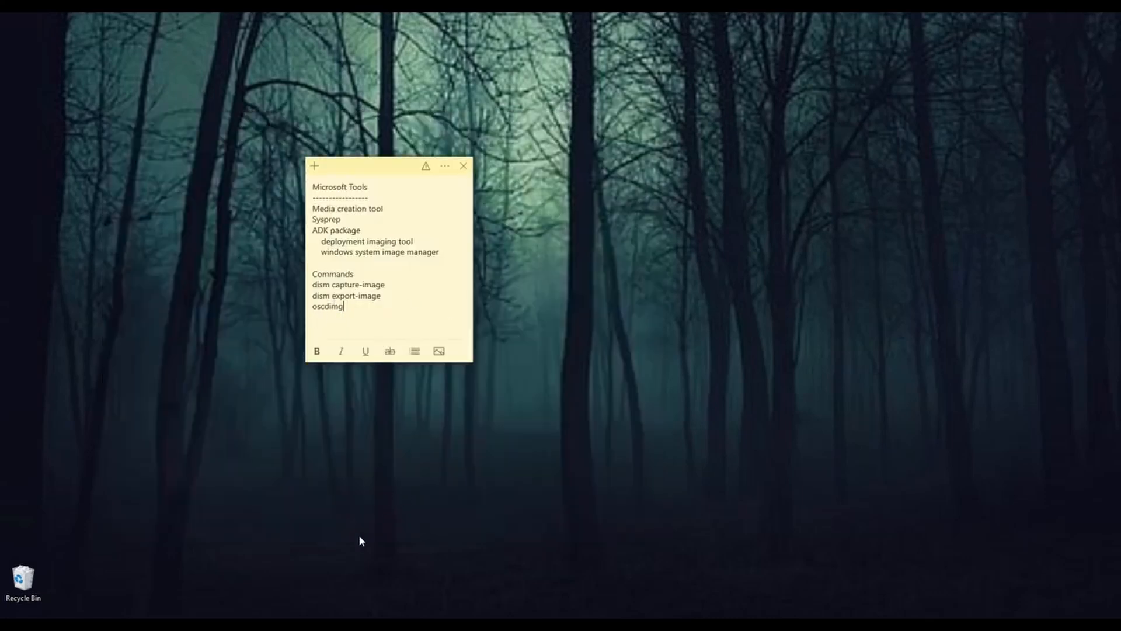
# Step: Restore the ESD-ISO drive window, reposition it on the desktop and deselect the sources folder
pyautogui.click(461, 624)
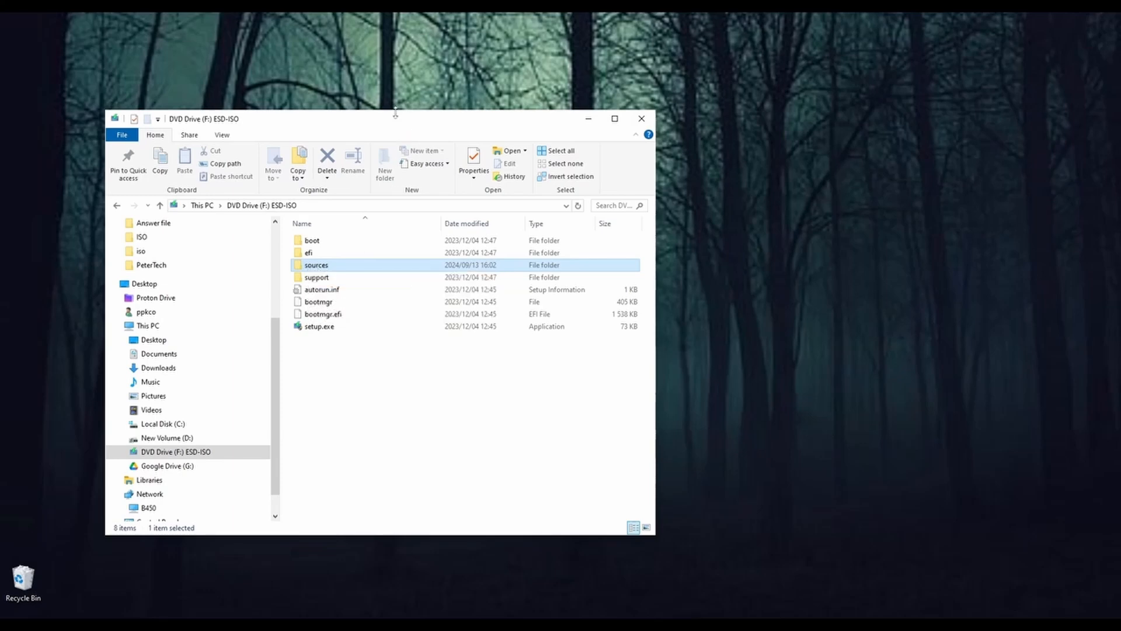
pyautogui.moveTo(392, 124); pyautogui.dragTo(363, 143)
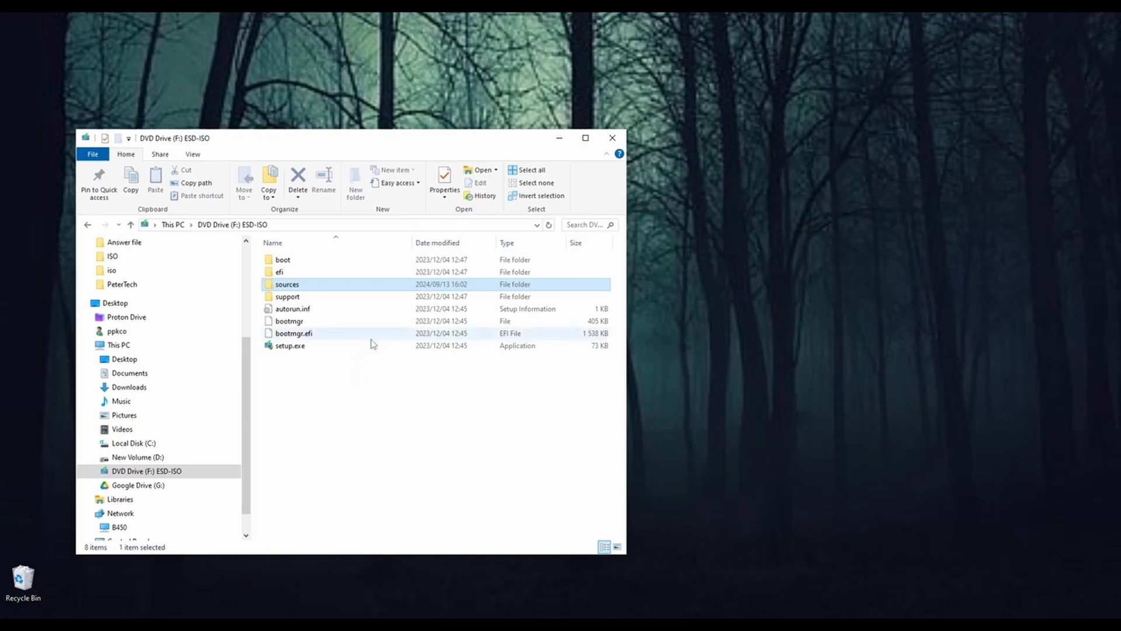
pyautogui.moveTo(285, 287)
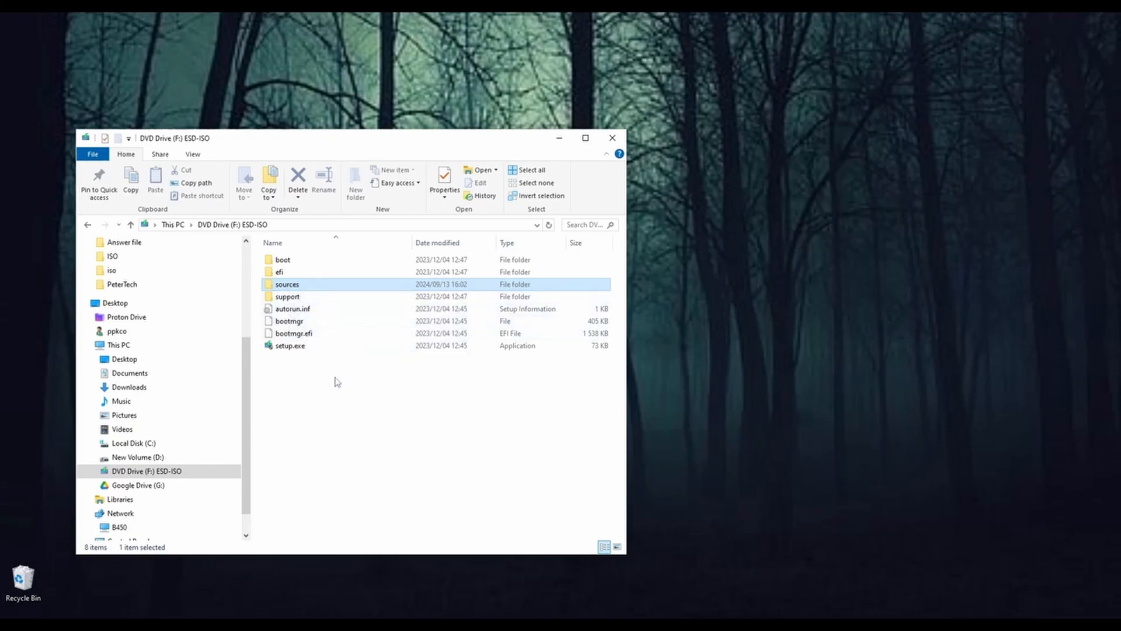
pyautogui.click(297, 381)
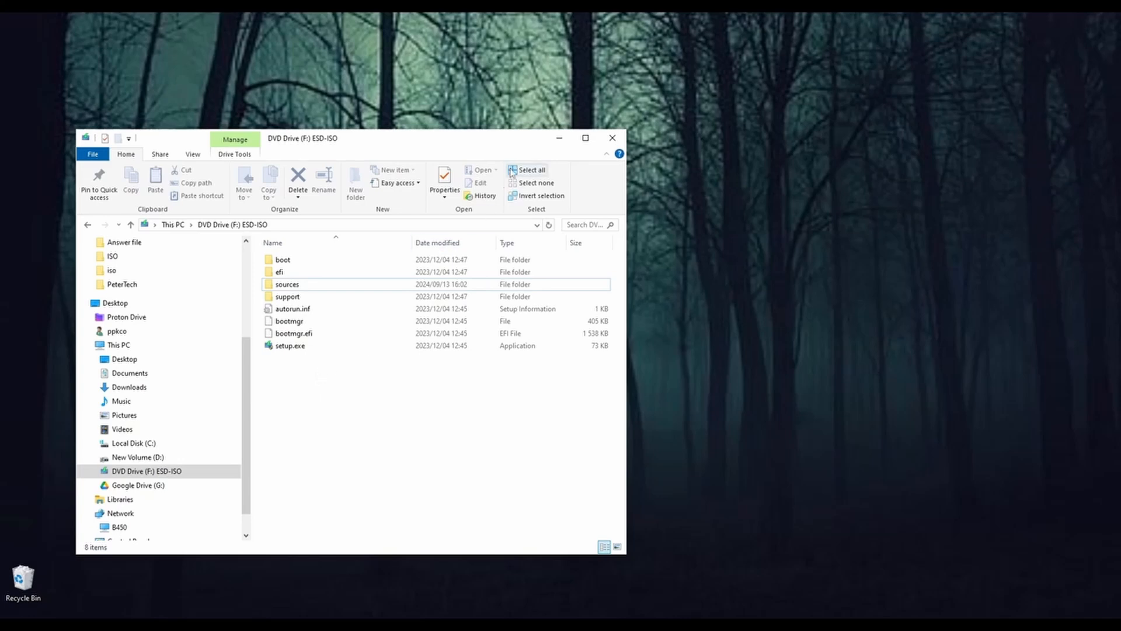
# Step: Arrange the ESD-ISO drive window and the Microsoft Tools note side by side on the desktop
pyautogui.moveTo(524, 146); pyautogui.dragTo(260, 152)
pyautogui.click(408, 171)
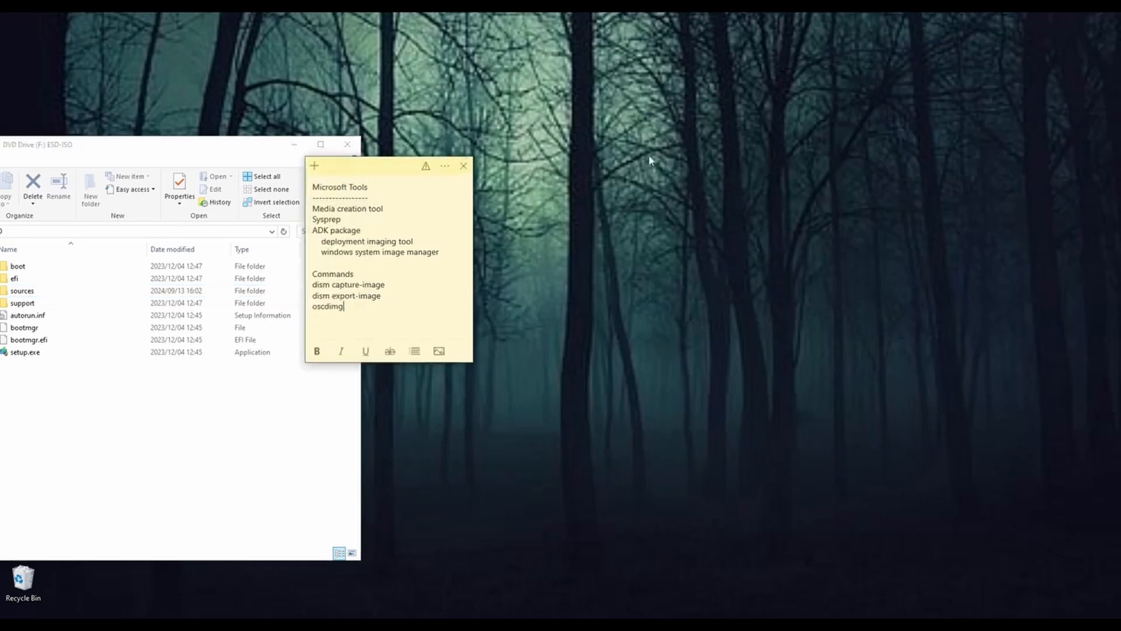
pyautogui.moveTo(386, 170); pyautogui.dragTo(655, 156)
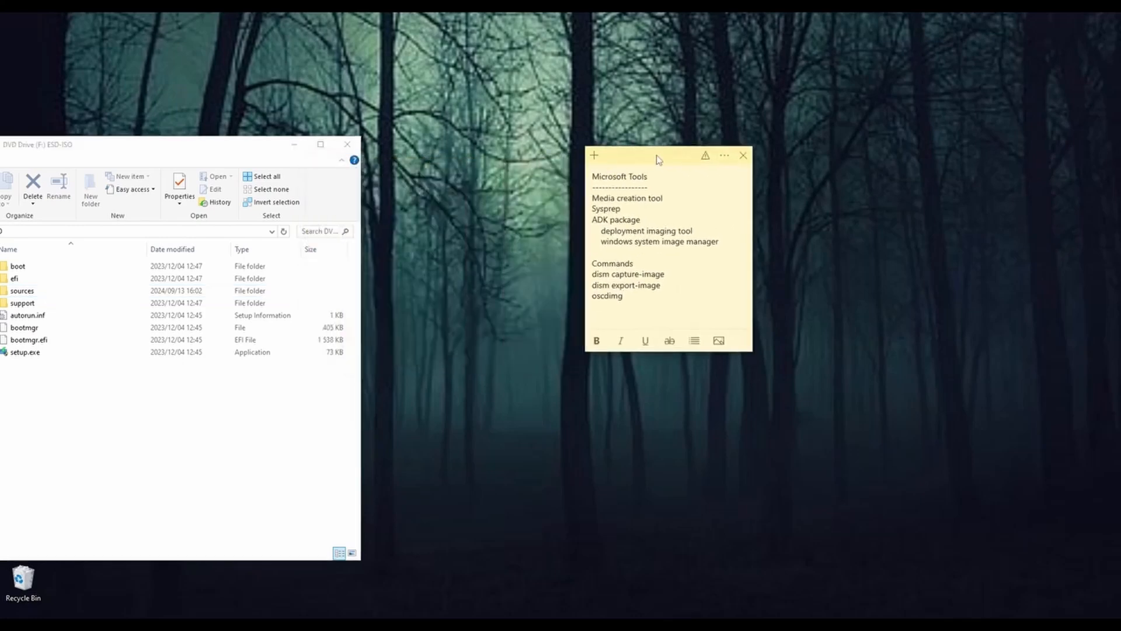
pyautogui.click(258, 156)
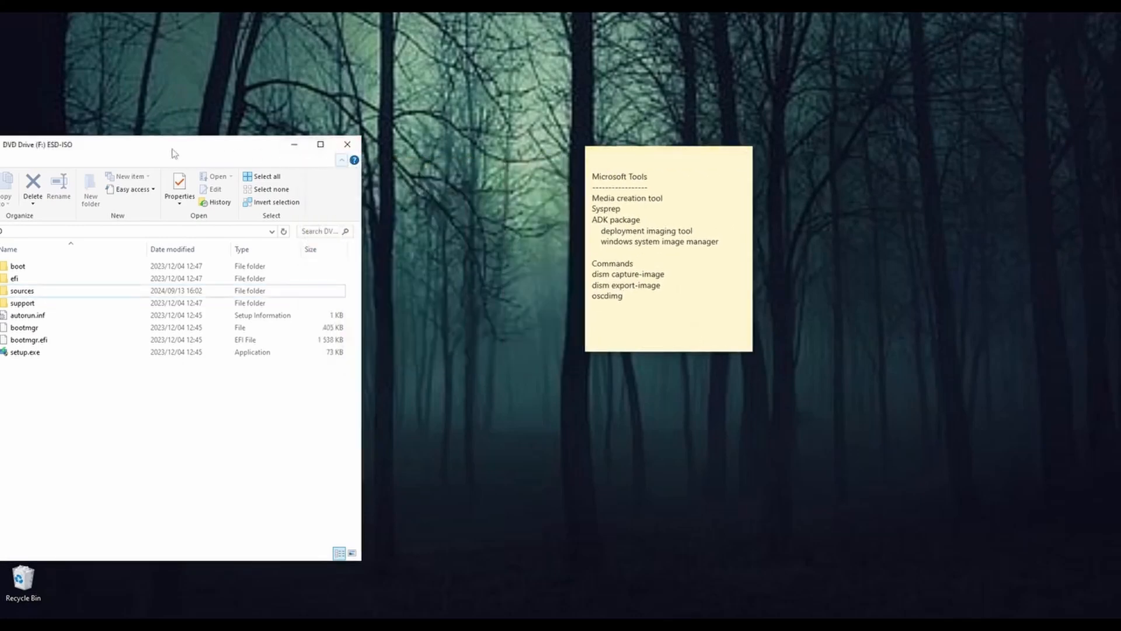
pyautogui.moveTo(173, 150); pyautogui.dragTo(350, 117)
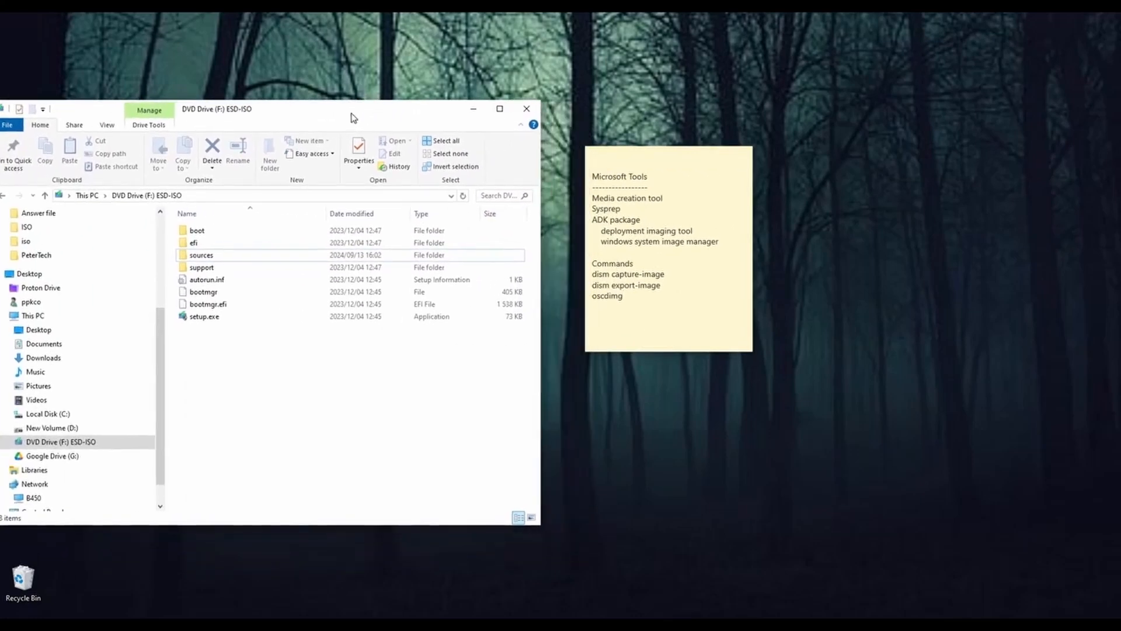
pyautogui.click(597, 298)
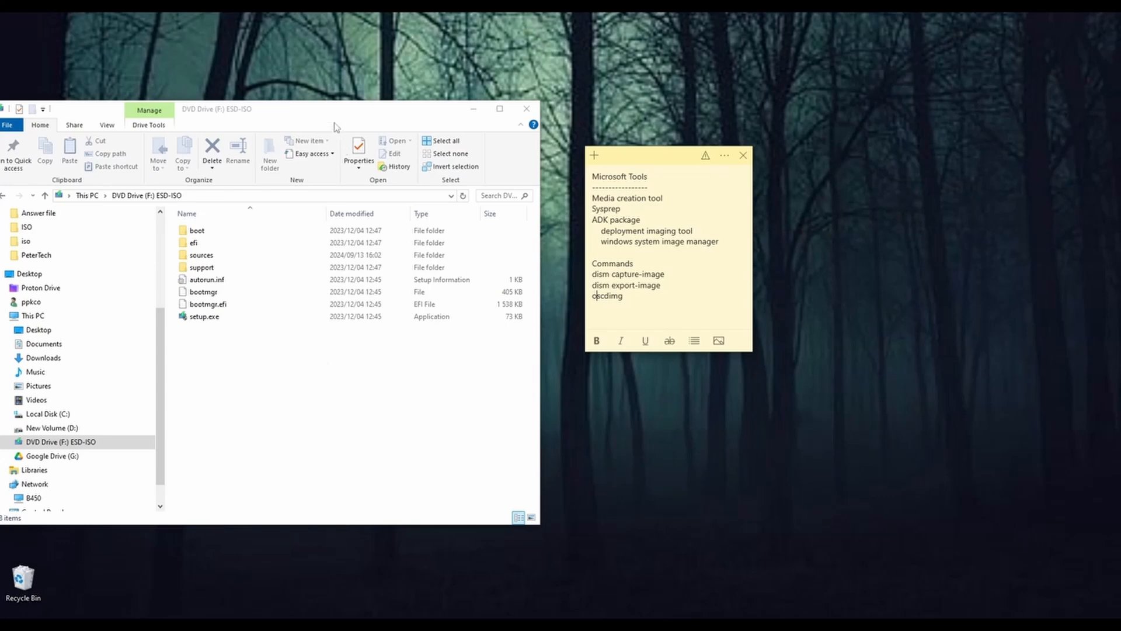
pyautogui.moveTo(321, 116); pyautogui.dragTo(371, 137)
pyautogui.click(648, 156)
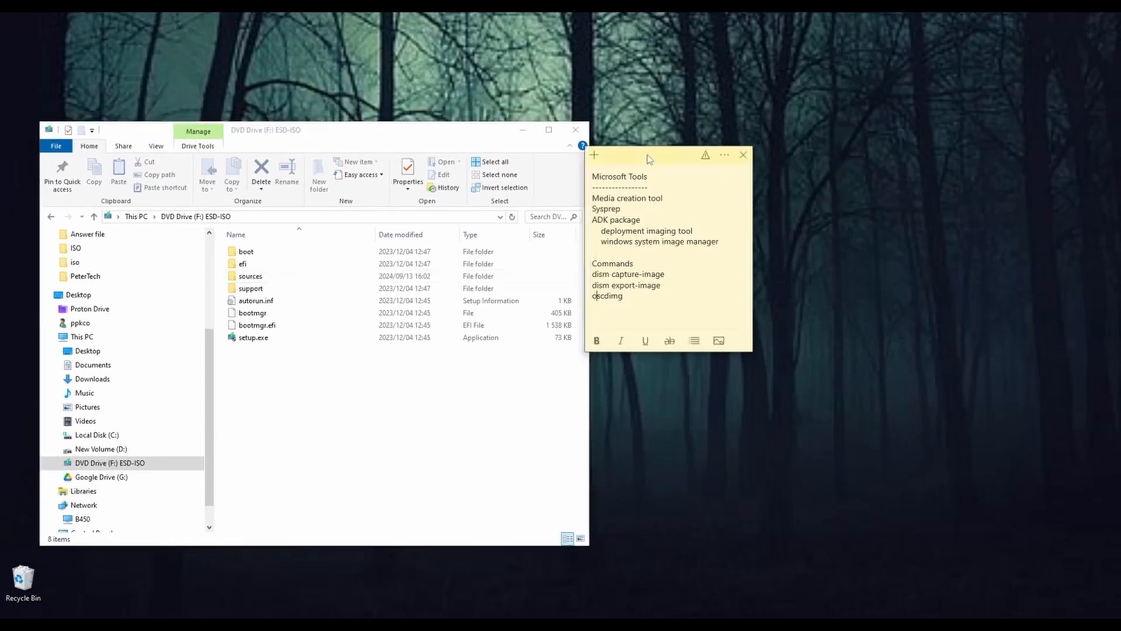
pyautogui.moveTo(631, 157); pyautogui.dragTo(645, 132)
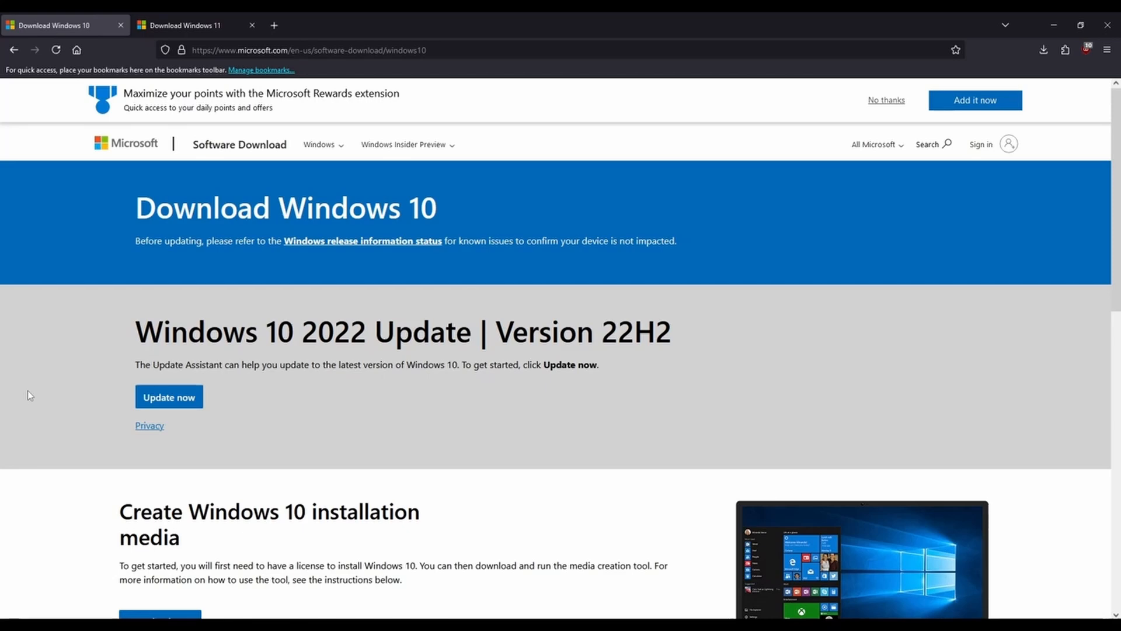
# Step: Switch to Firefox and examine the Windows 10 download page's update and installation media options
pyautogui.scroll(-2, 28, 391)
pyautogui.scroll(-3, 27, 392)
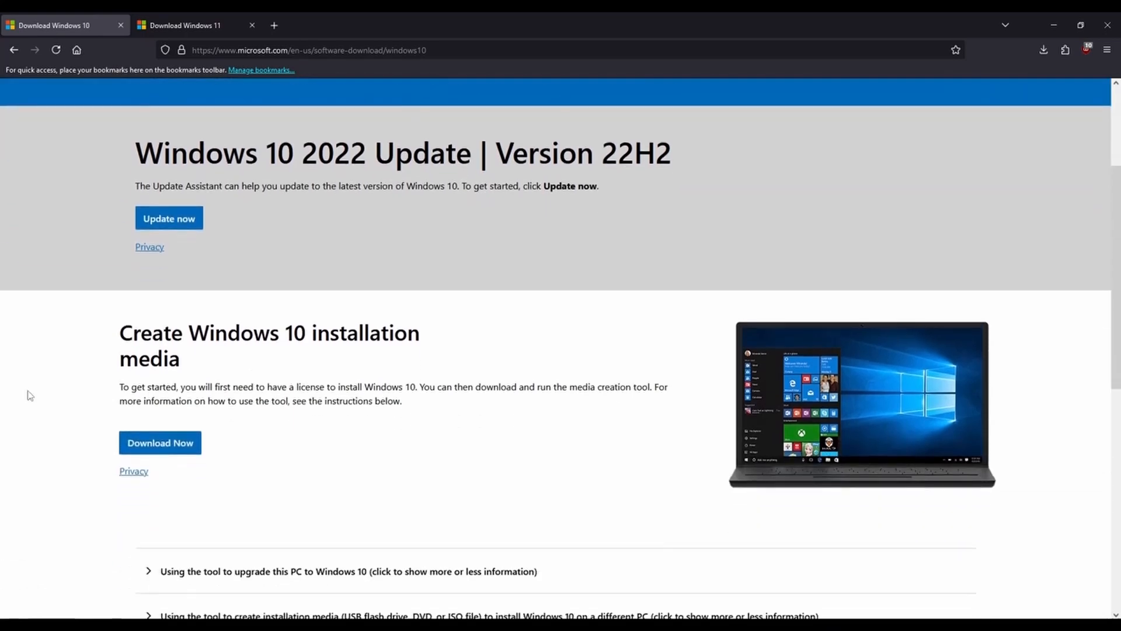
pyautogui.scroll(3, 30, 391)
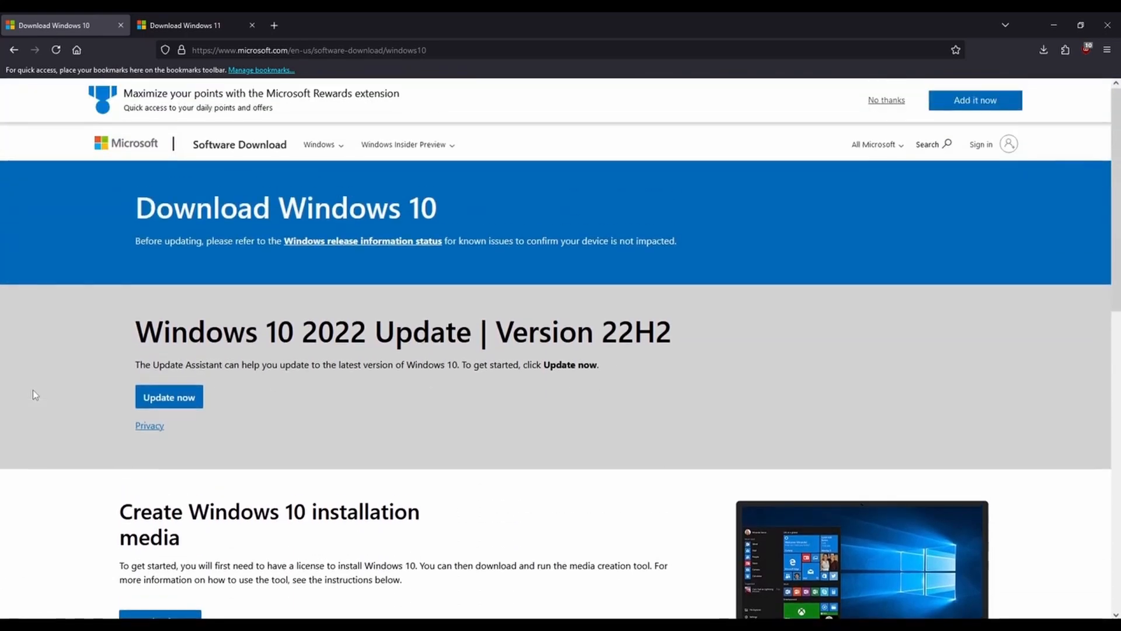
pyautogui.scroll(-7, 33, 395)
pyautogui.scroll(4, 33, 395)
pyautogui.scroll(2, 35, 395)
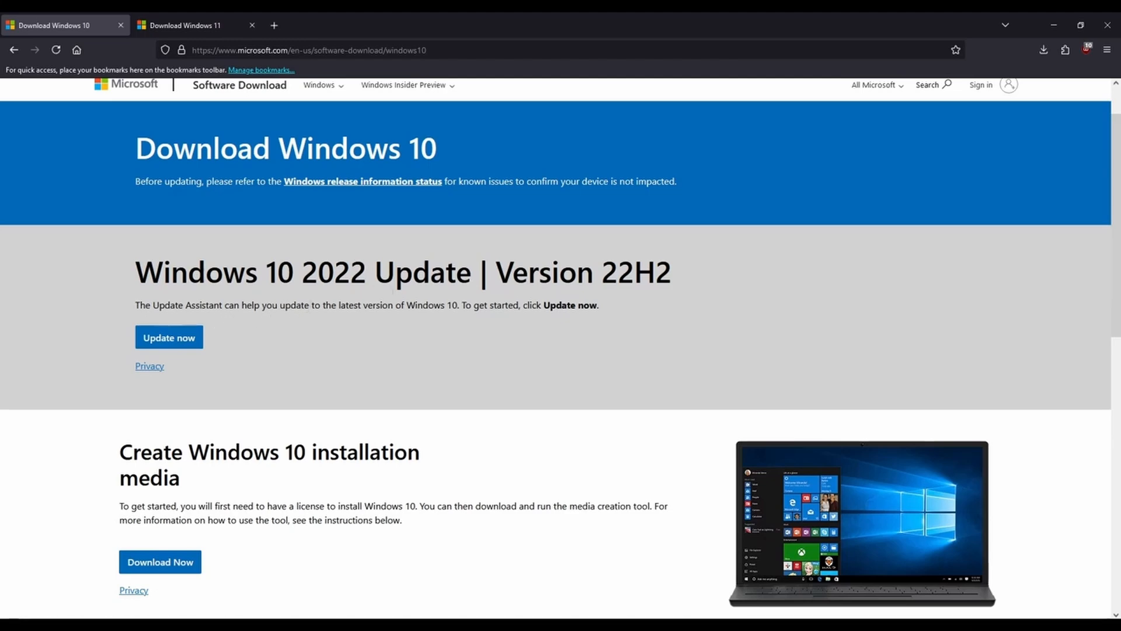
pyautogui.scroll(-3, 266, 349)
pyautogui.scroll(-1, 265, 348)
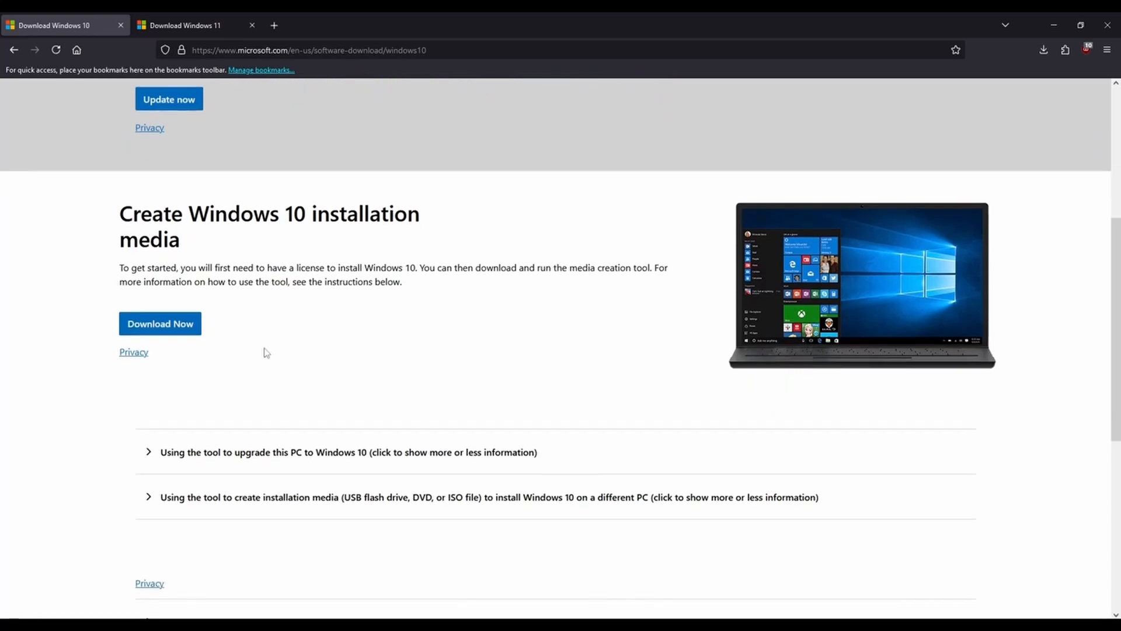
pyautogui.scroll(1, 263, 350)
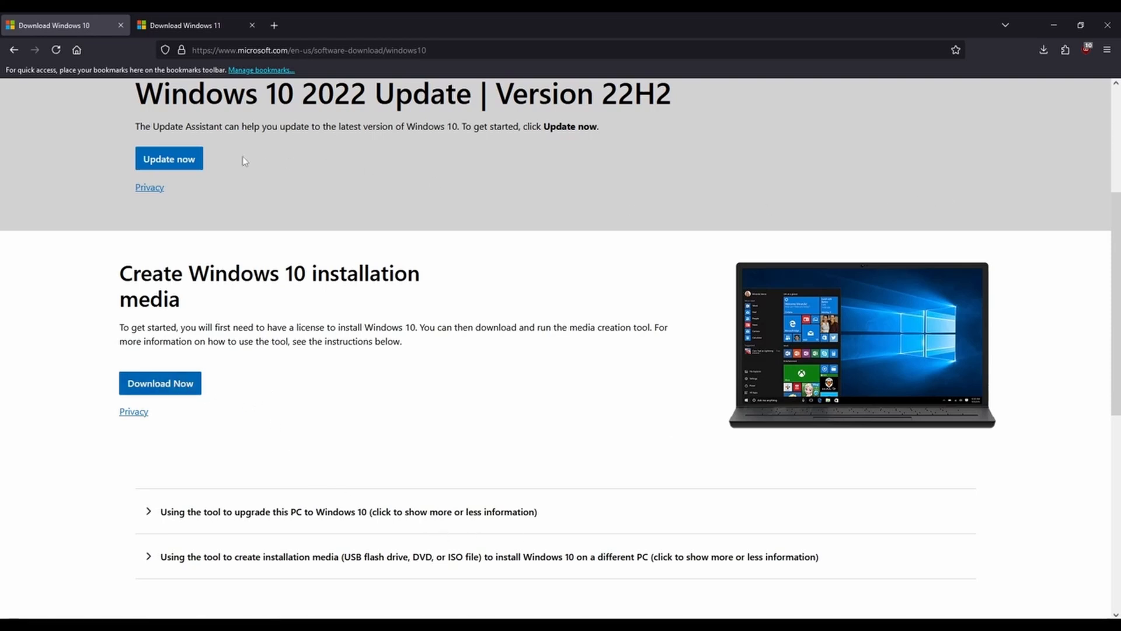
# Step: Examine the Windows 11 download page's options for the installation assistant, installation media and x64 disk image
pyautogui.click(183, 30)
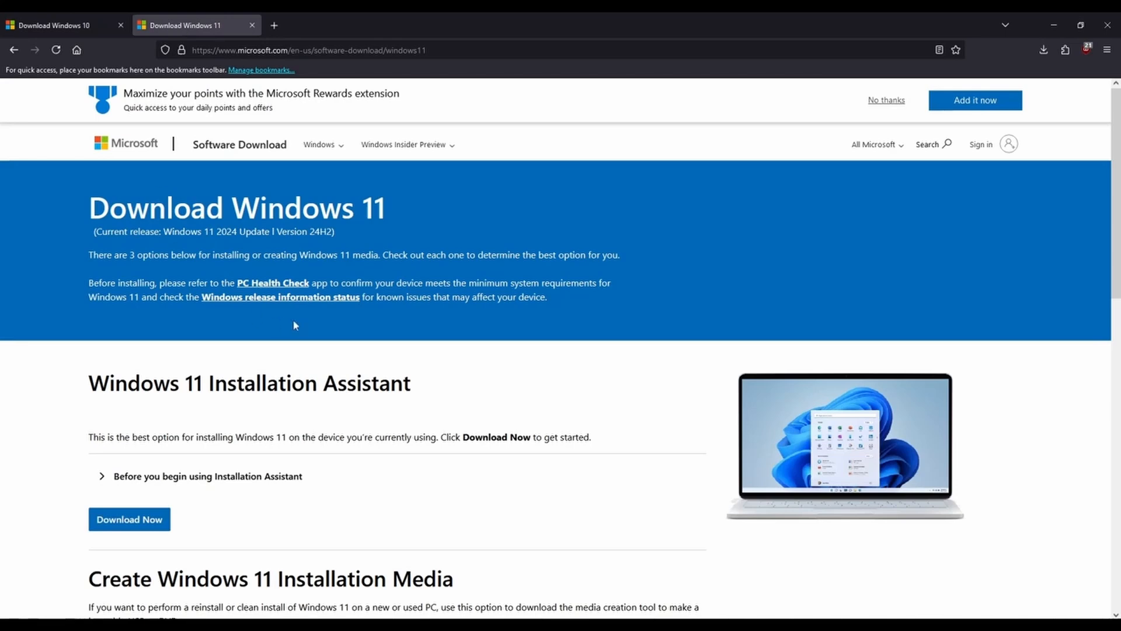
pyautogui.scroll(-6, 298, 316)
pyautogui.scroll(2, 305, 306)
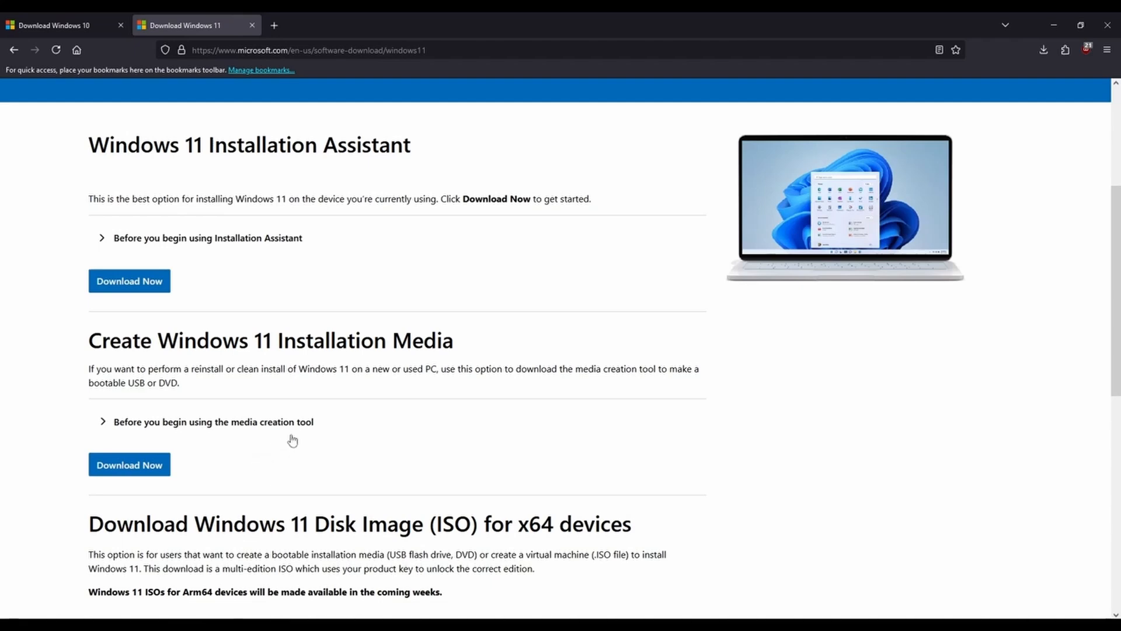
pyautogui.scroll(-1, 293, 441)
pyautogui.scroll(-3, 292, 441)
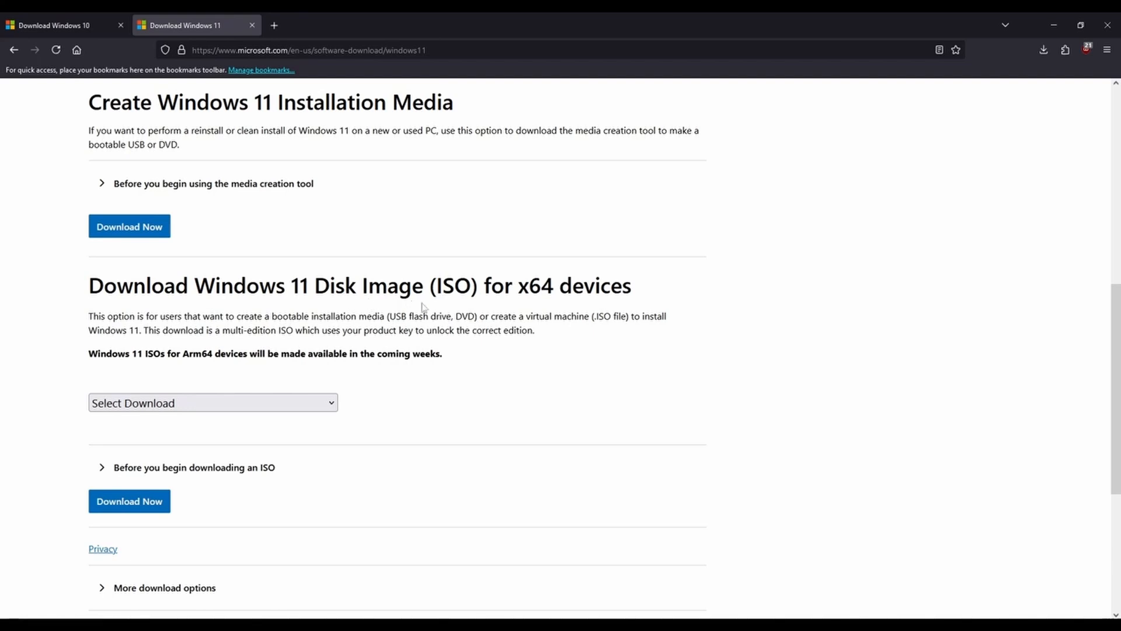
# Step: Select Windows 11 (multi-edition ISO for x64 devices) as the disk image download on the Windows 11 page
pyautogui.click(332, 406)
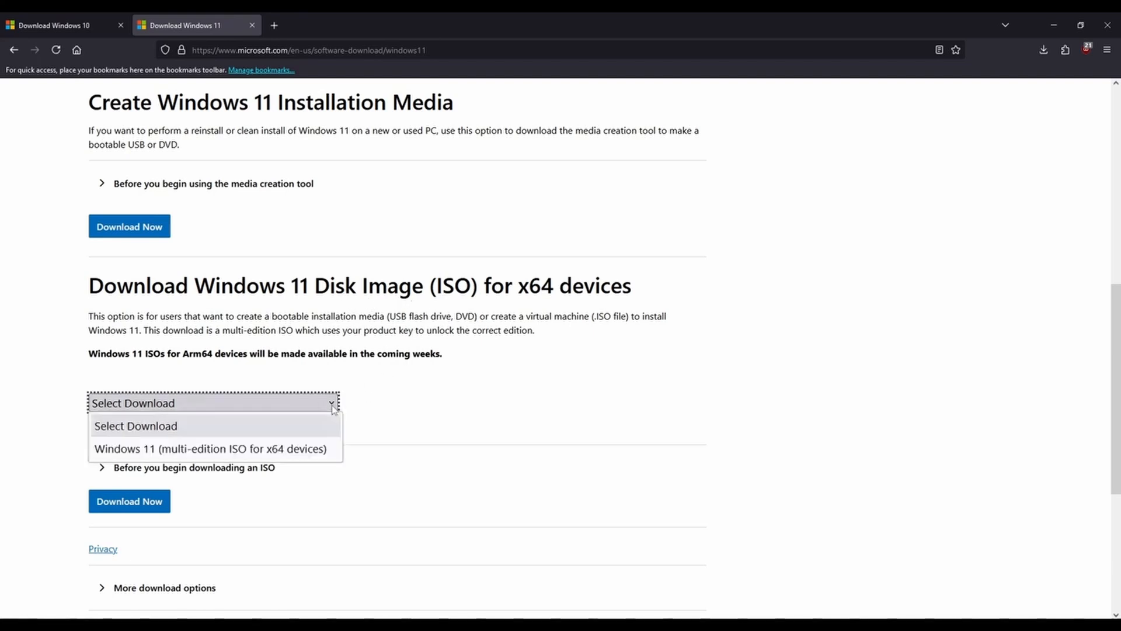
pyautogui.click(306, 453)
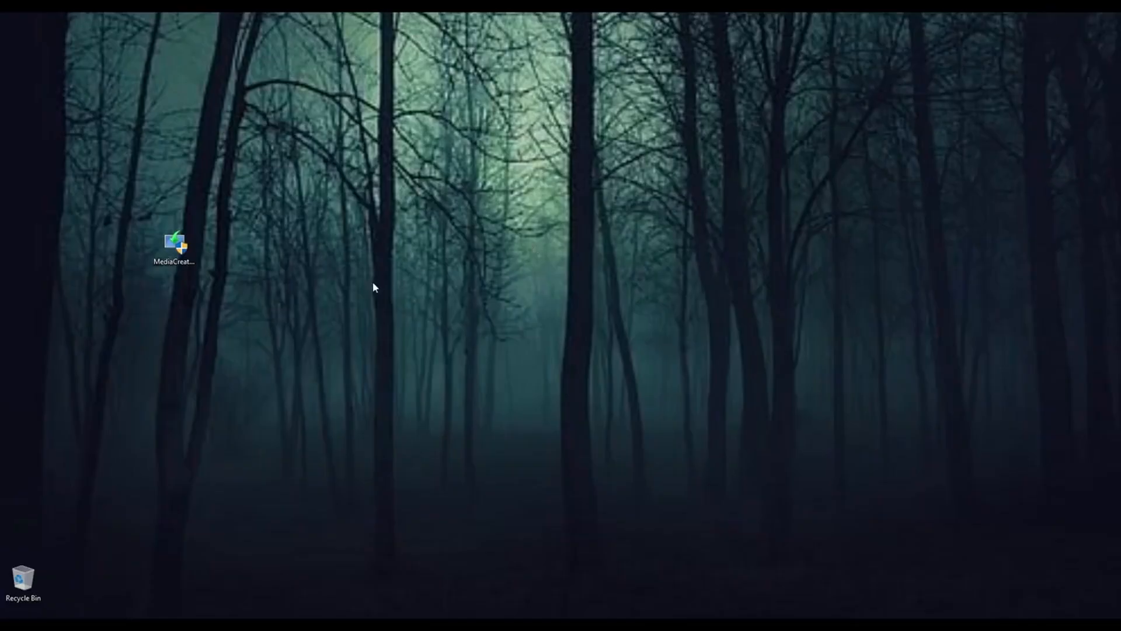
# Step: Launch the Windows 10 Media Creation Tool from the desktop and accept its license terms
pyautogui.click(185, 270)
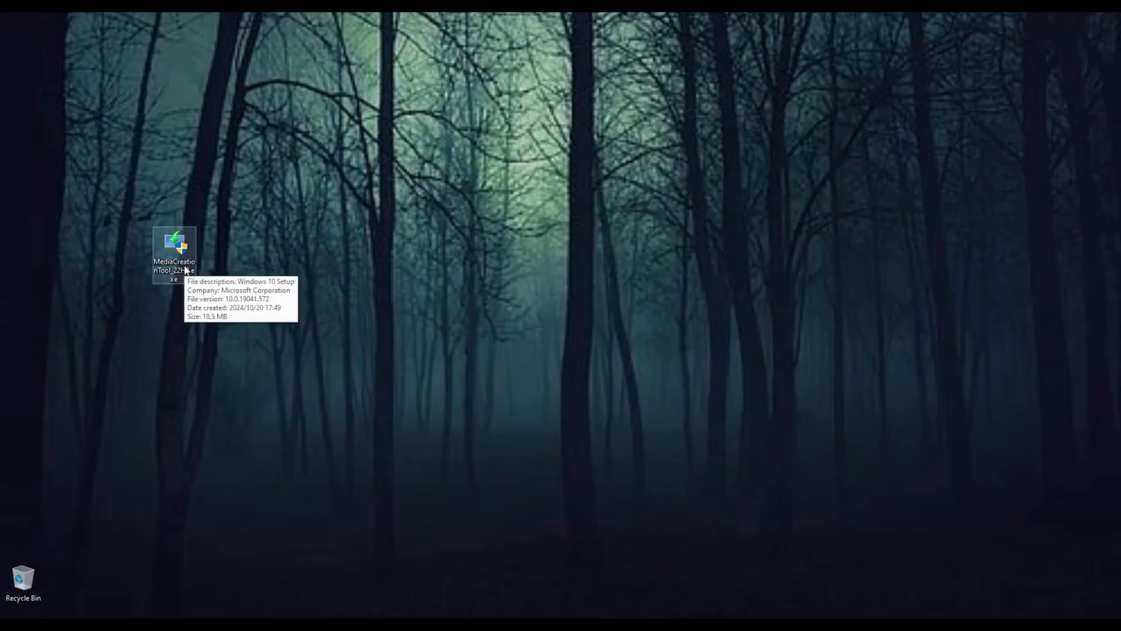
pyautogui.doubleClick(186, 270)
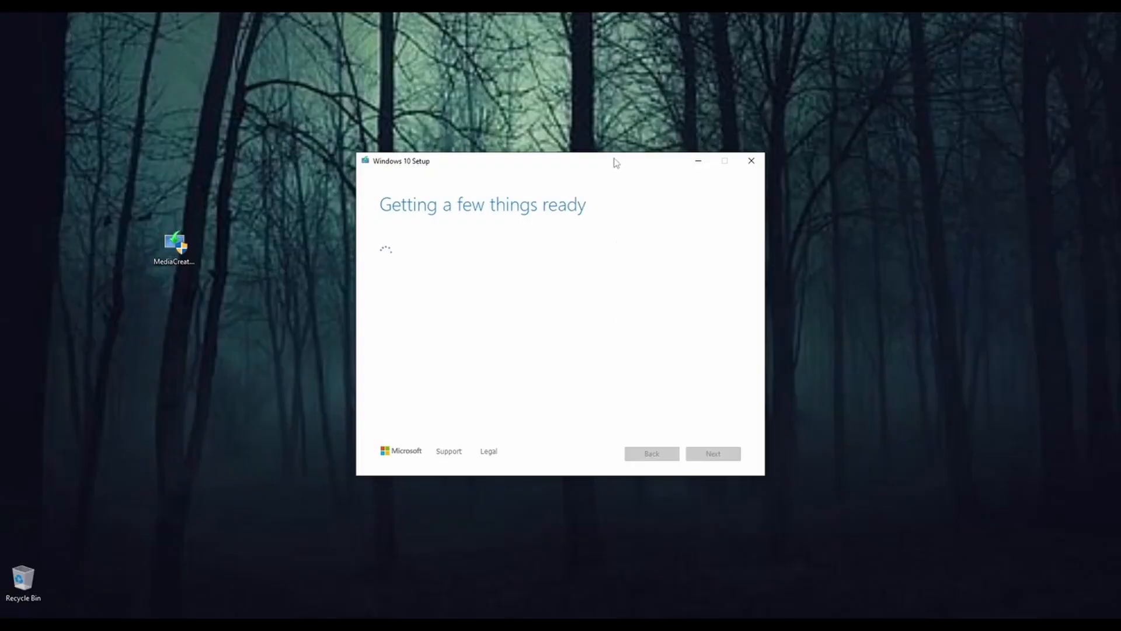
pyautogui.moveTo(614, 160); pyautogui.dragTo(463, 174)
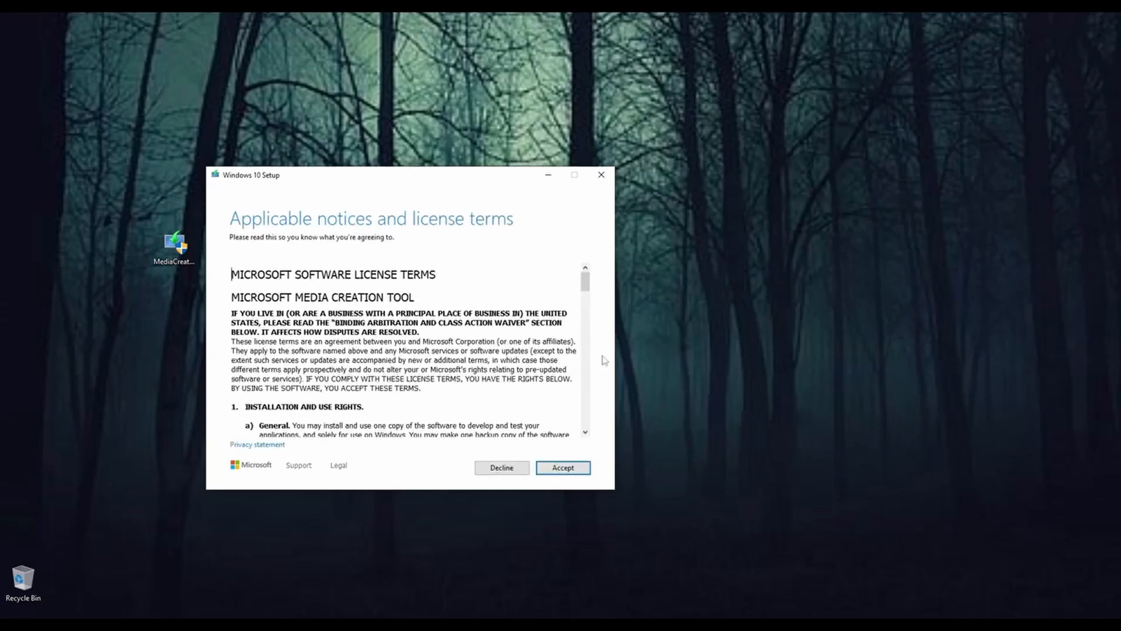
pyautogui.scroll(-10, 543, 356)
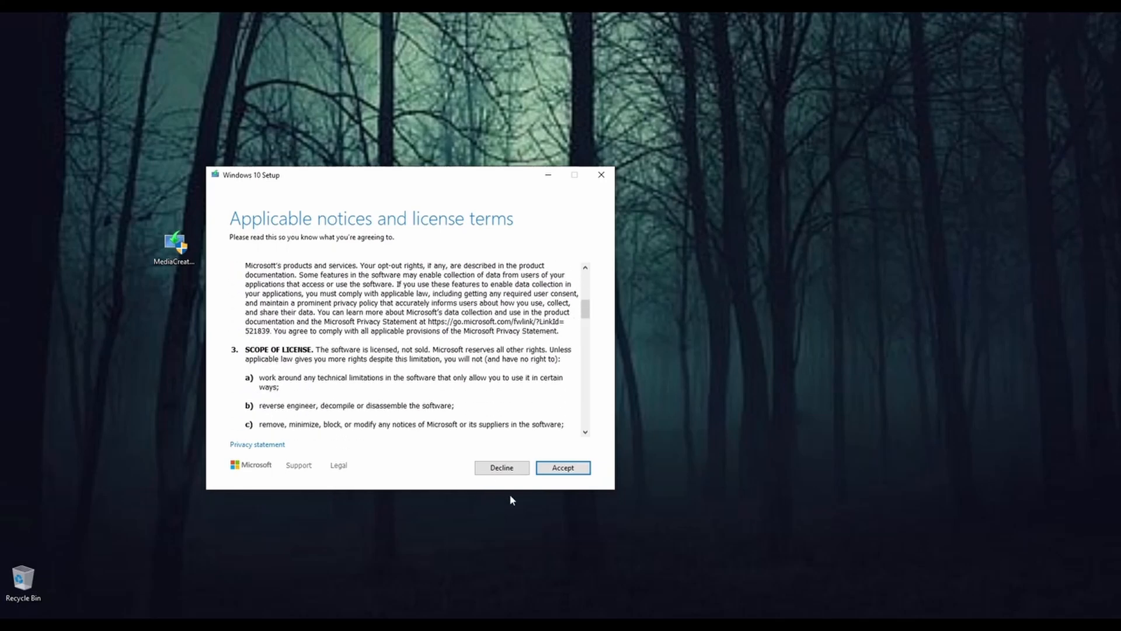
pyautogui.click(564, 467)
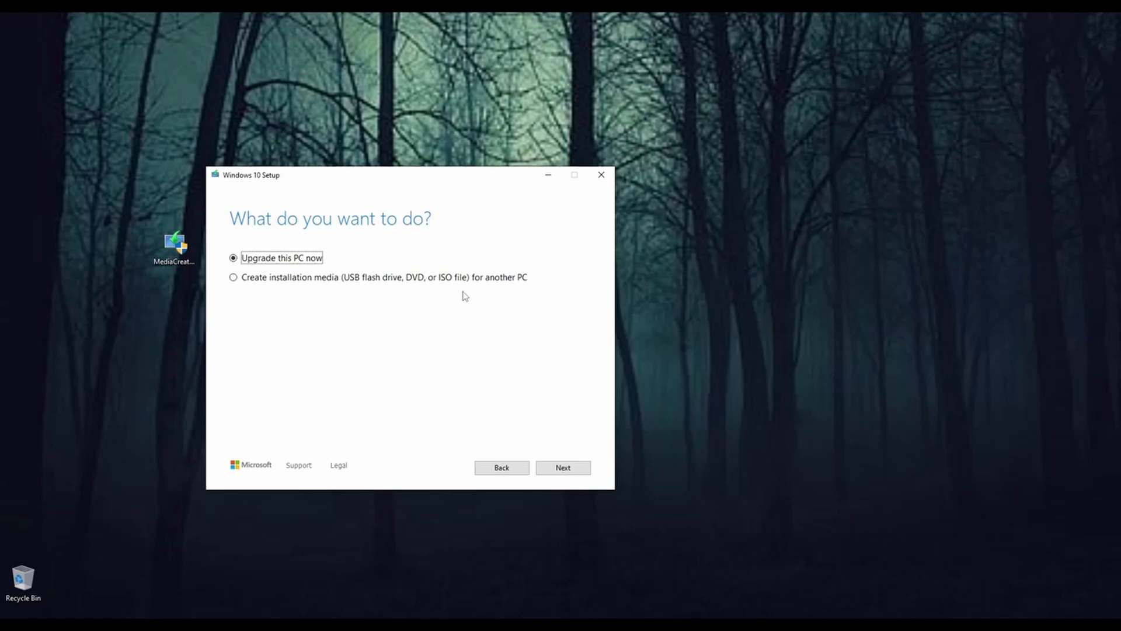
# Step: Choose to create installation media for another PC, inspect the edition and architecture choices, and continue with the recommended options enabled
pyautogui.click(235, 279)
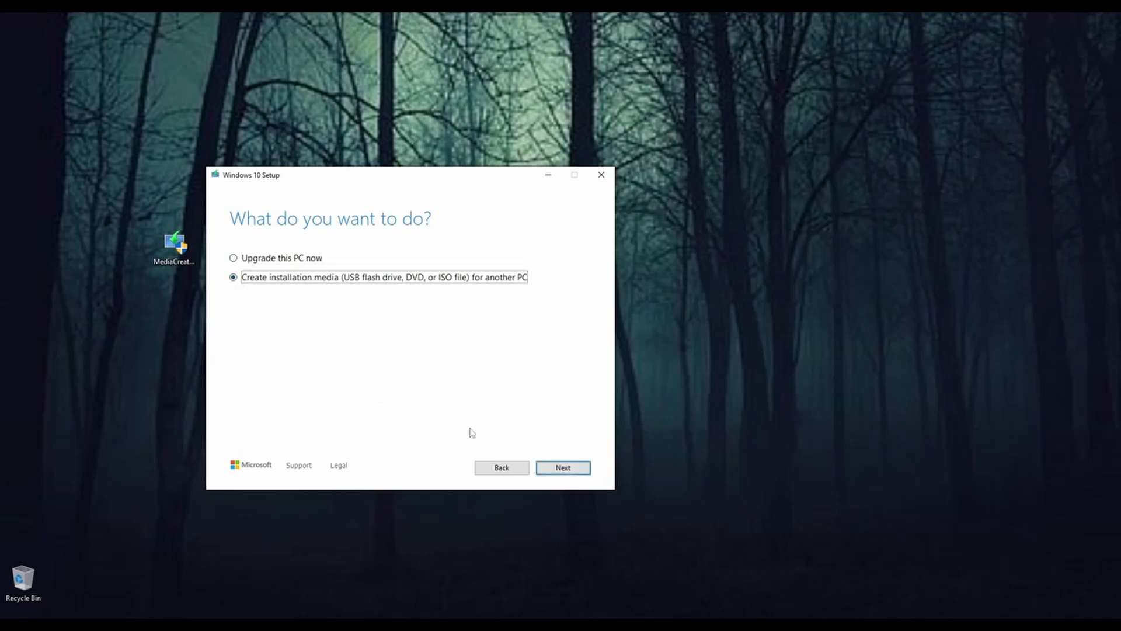
pyautogui.click(549, 468)
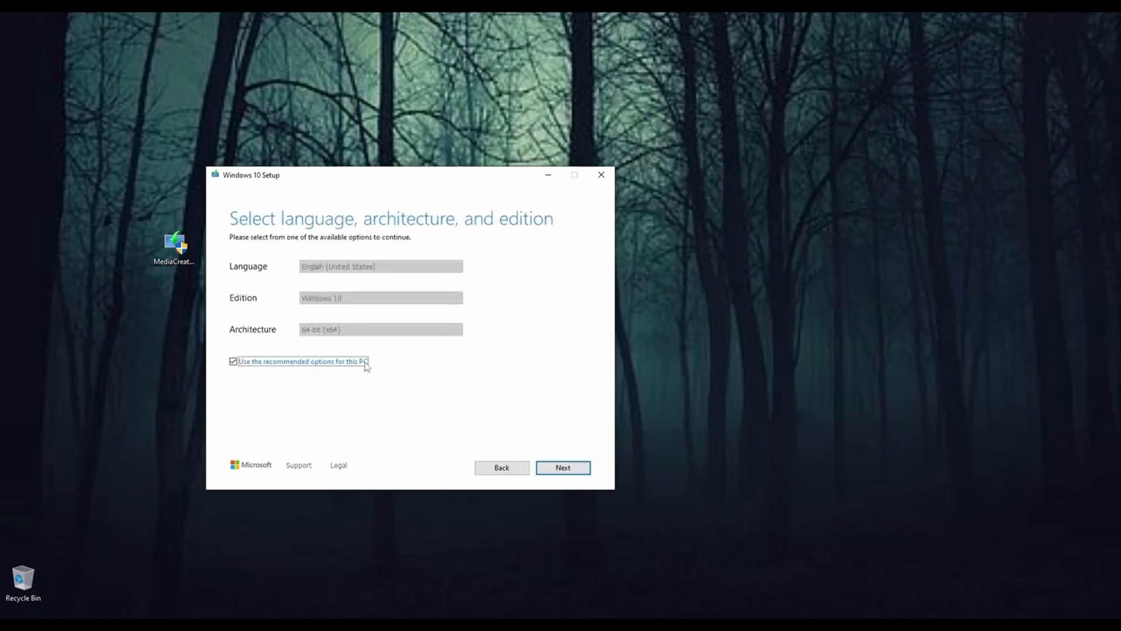
pyautogui.click(233, 362)
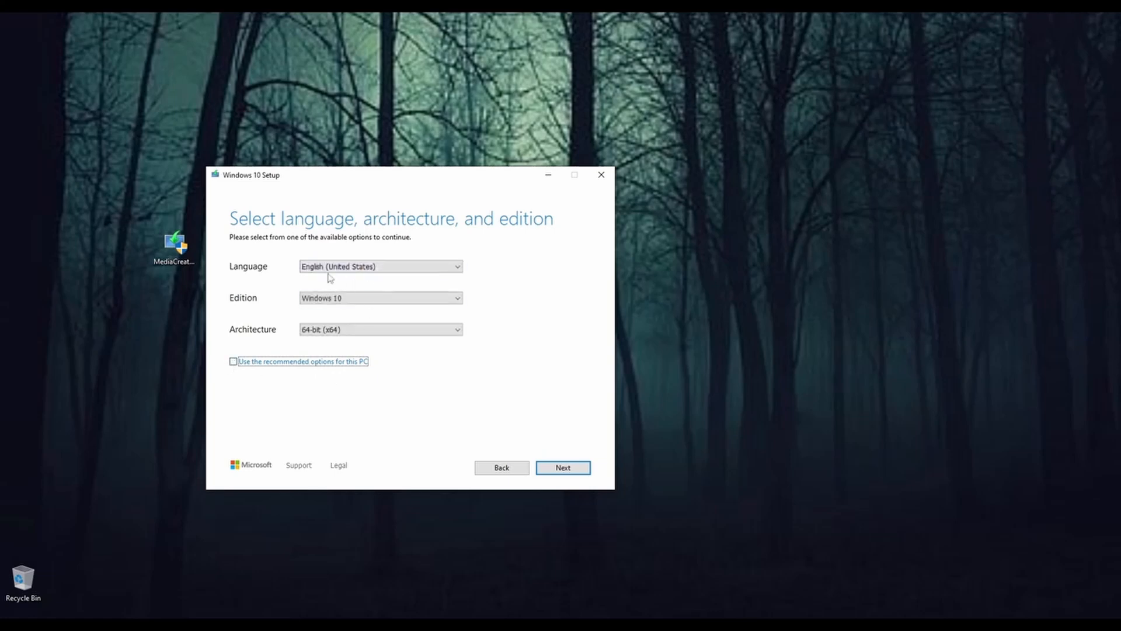
pyautogui.click(379, 303)
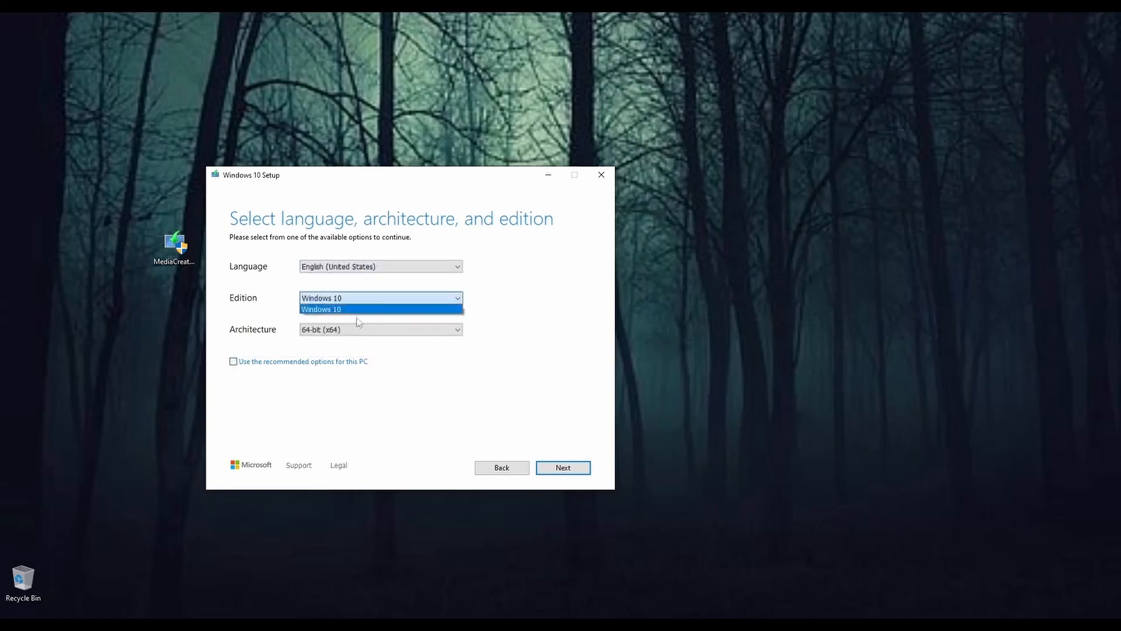
pyautogui.click(520, 307)
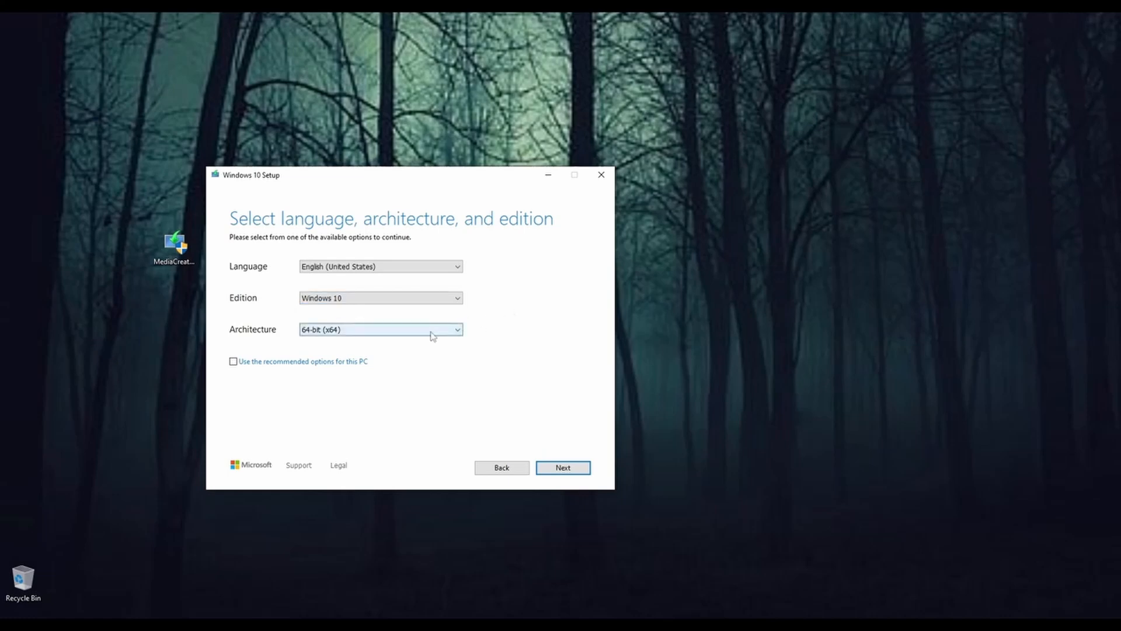
pyautogui.click(323, 331)
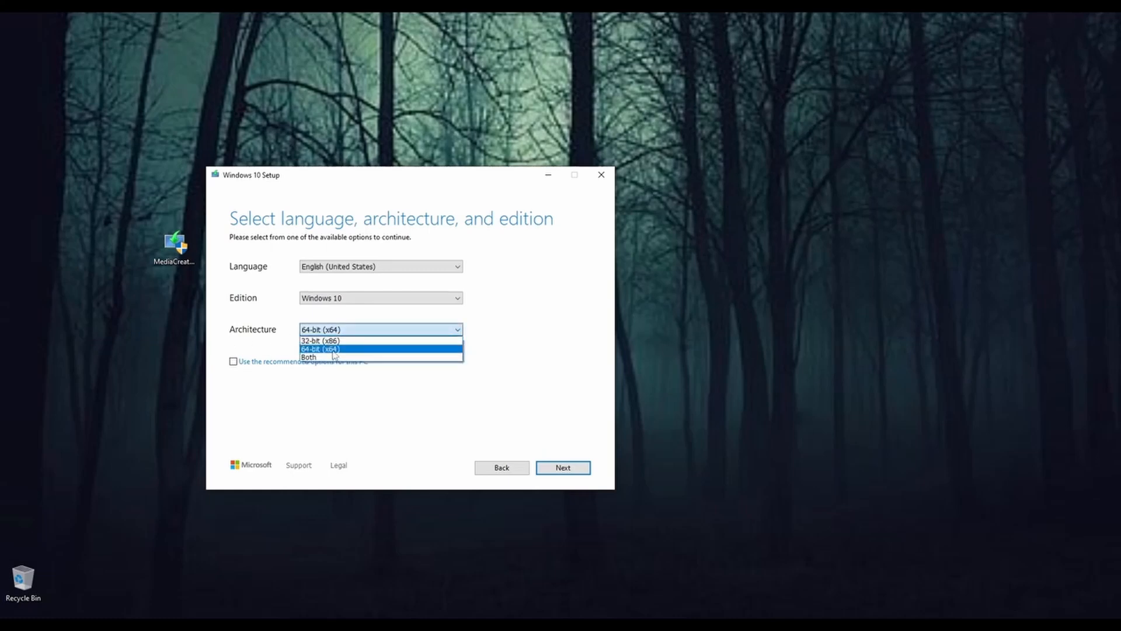
pyautogui.click(333, 350)
pyautogui.click(234, 363)
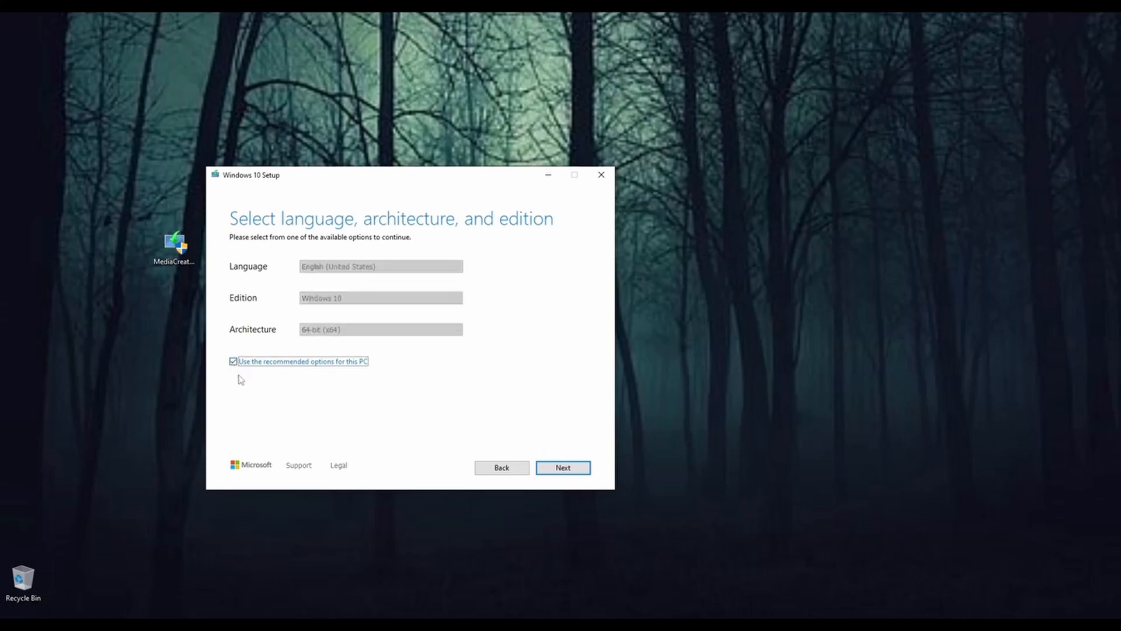
pyautogui.click(564, 469)
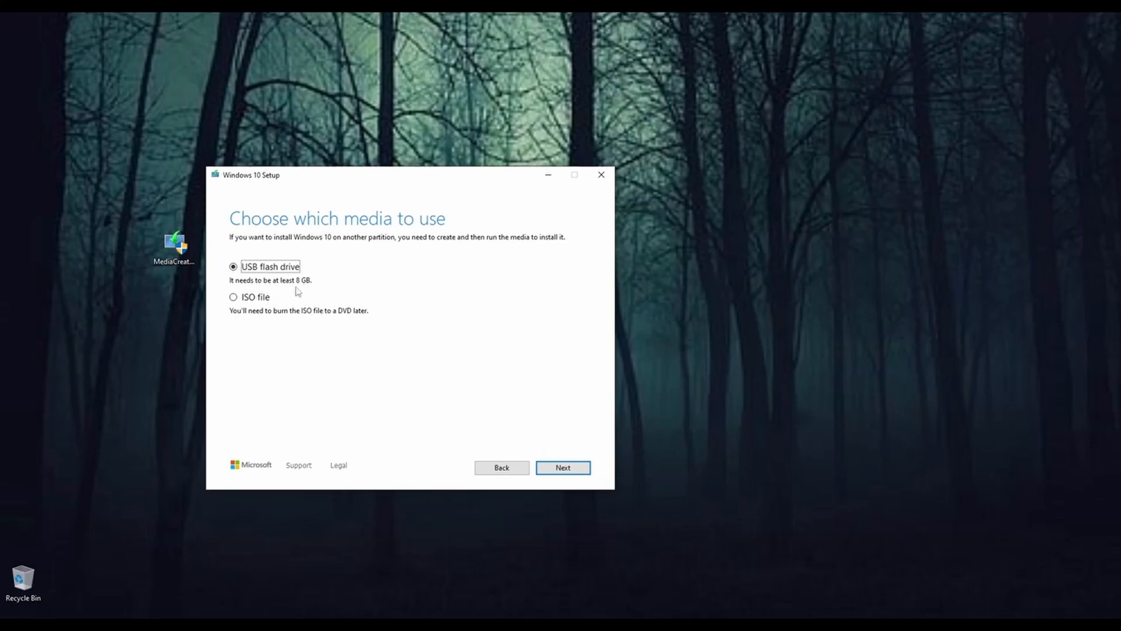
# Step: Choose ISO file as the media and save it as Windows.iso in the D: drive's Software\ISO folder
pyautogui.click(233, 297)
pyautogui.click(561, 472)
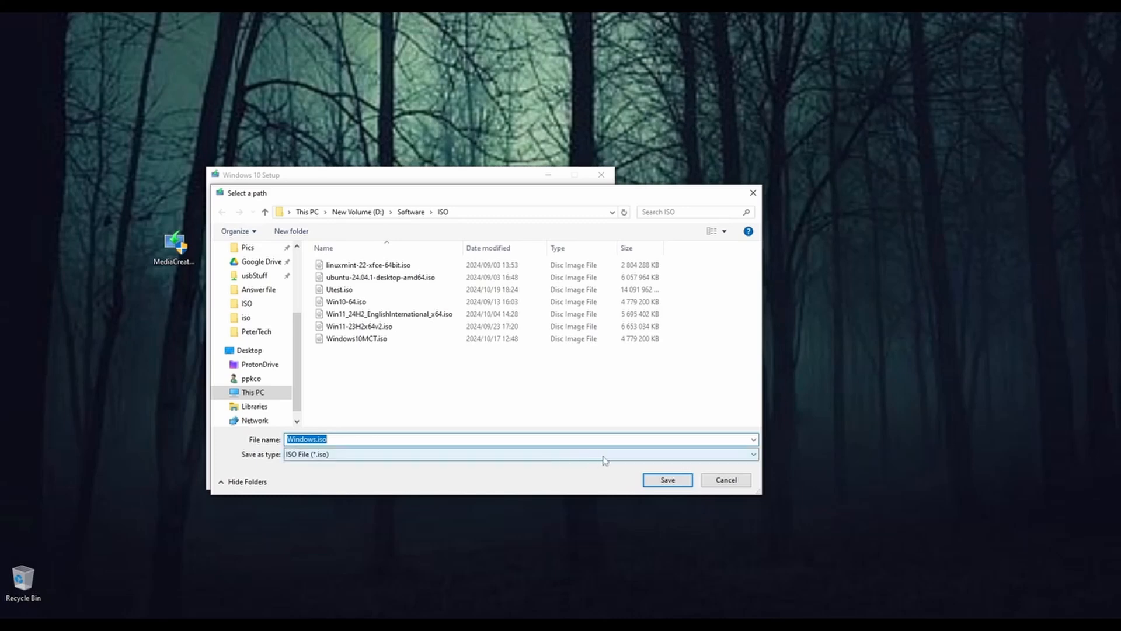
pyautogui.click(664, 482)
pyautogui.click(563, 468)
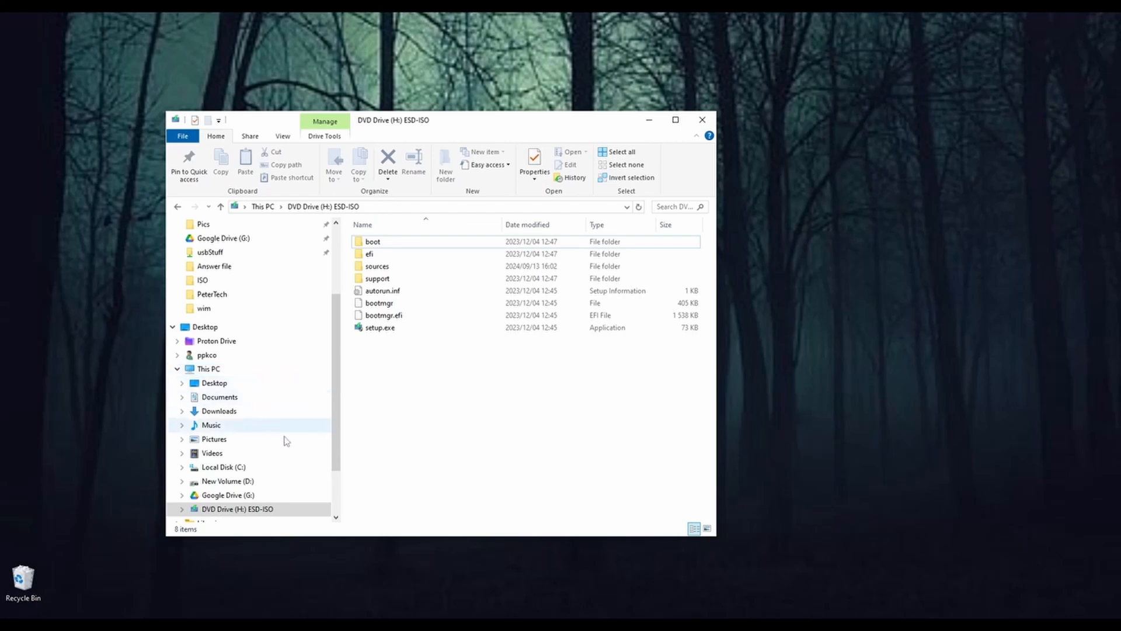
# Step: Browse to the Software\ISO folder on New Volume (D:) and mount Win10-64.iso
pyautogui.click(258, 482)
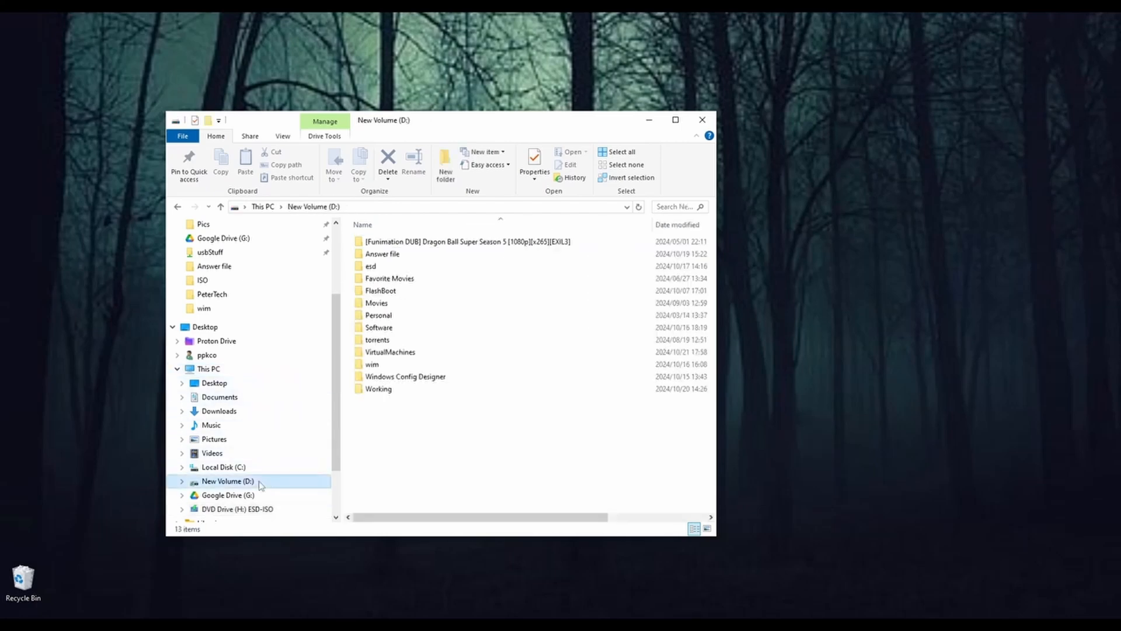
pyautogui.doubleClick(413, 330)
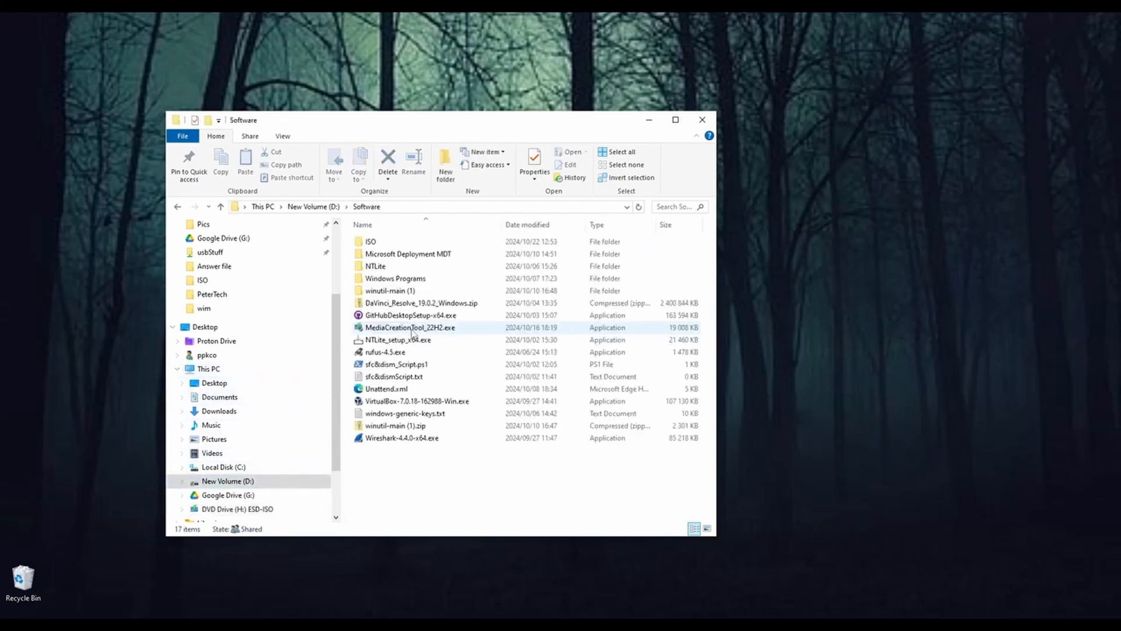
pyautogui.doubleClick(396, 244)
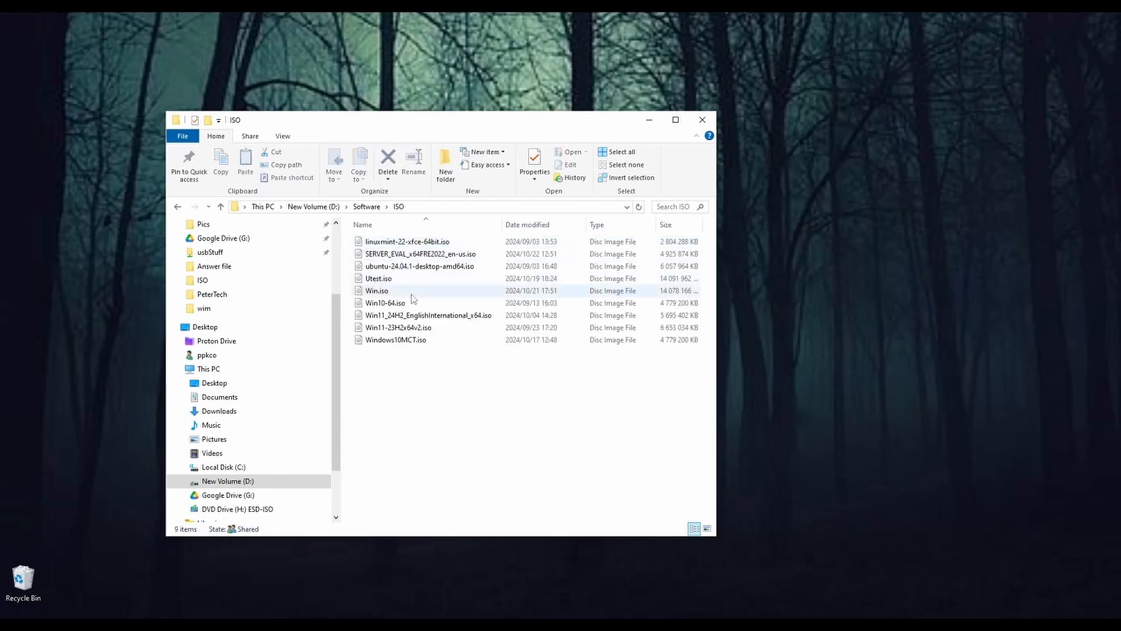
pyautogui.moveTo(398, 297)
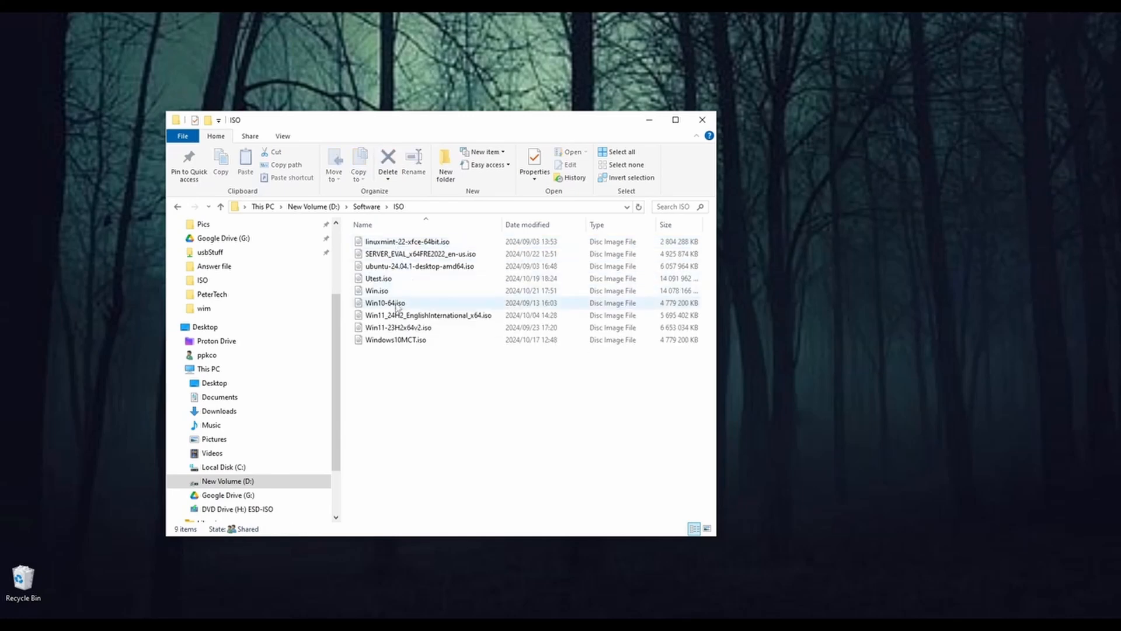
pyautogui.doubleClick(397, 305)
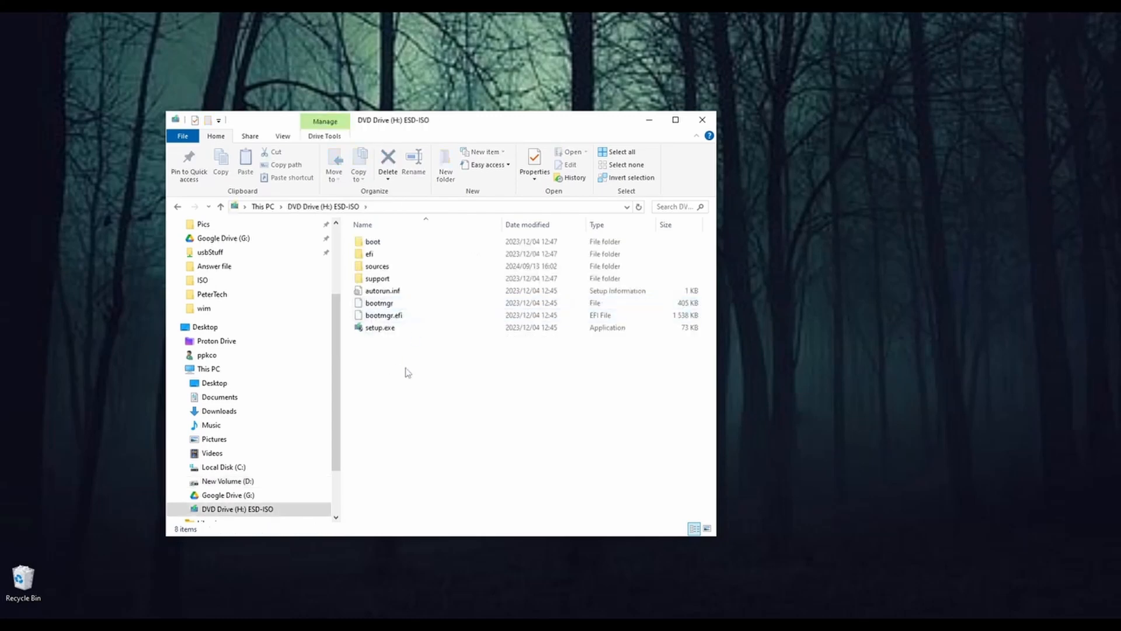
# Step: Open the mounted image's sources folder and select the install.esd file
pyautogui.scroll(-1, 286, 448)
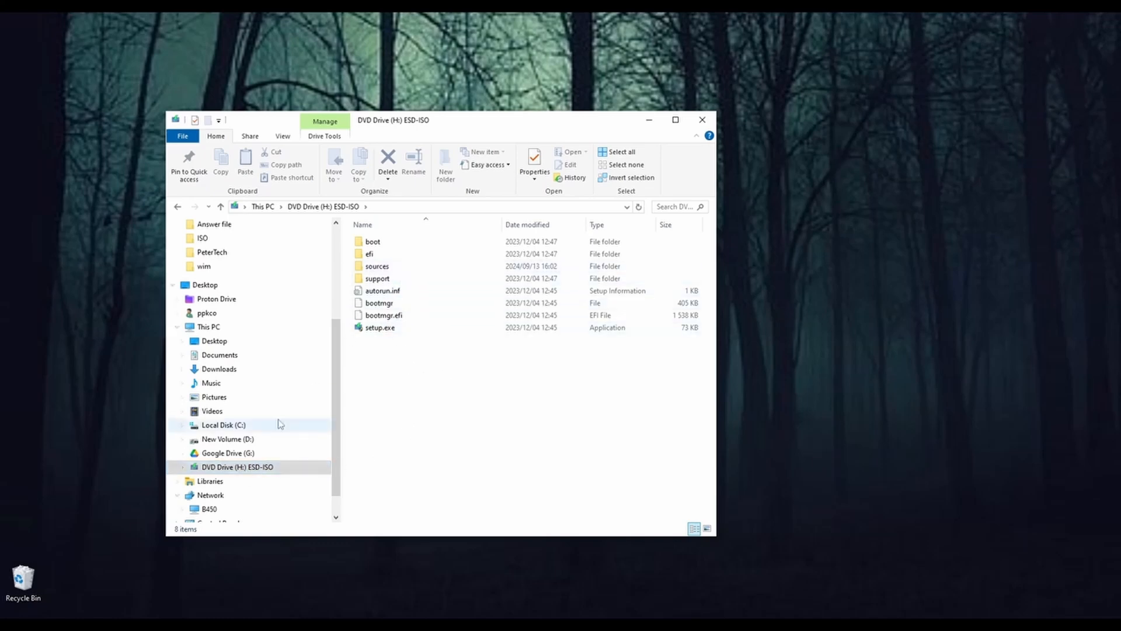
pyautogui.doubleClick(386, 267)
pyautogui.click(383, 377)
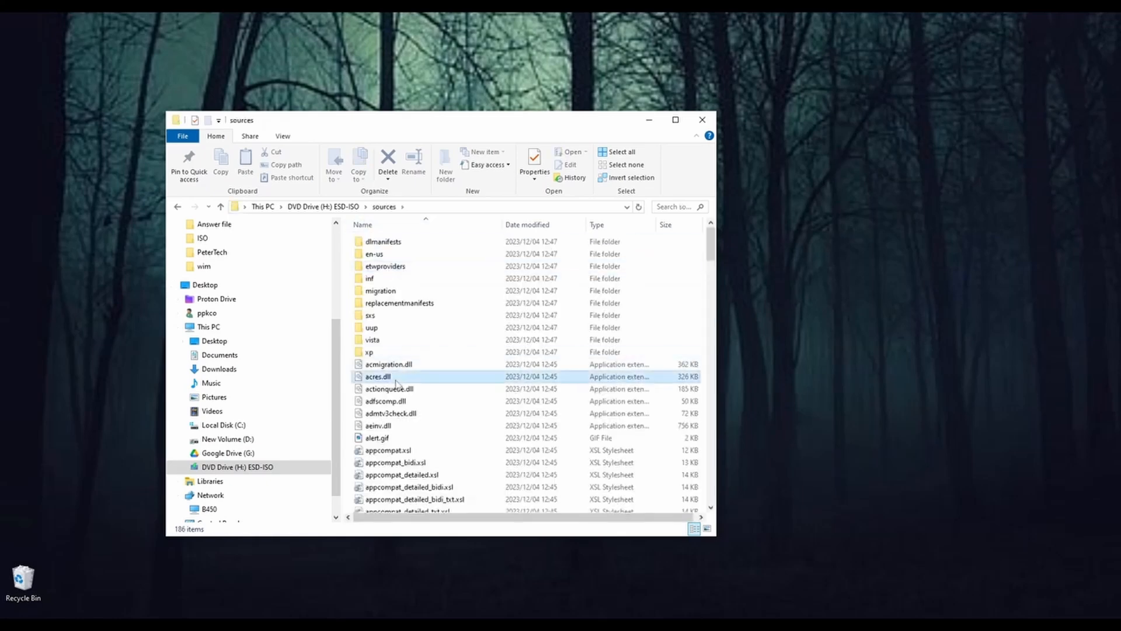
pyautogui.press('i')
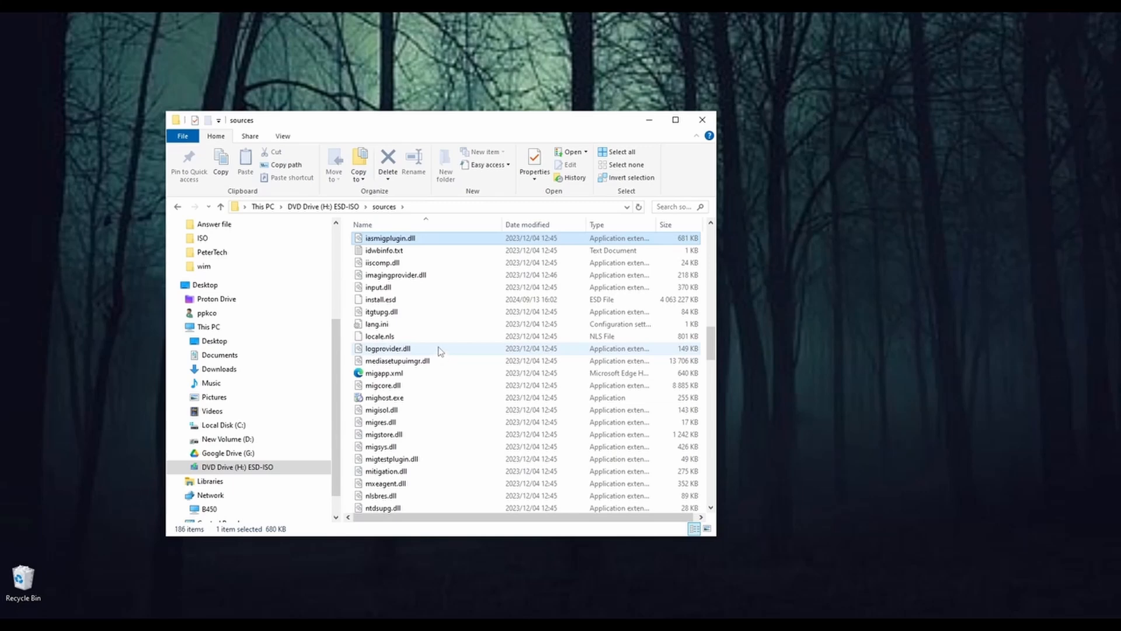
pyautogui.click(399, 301)
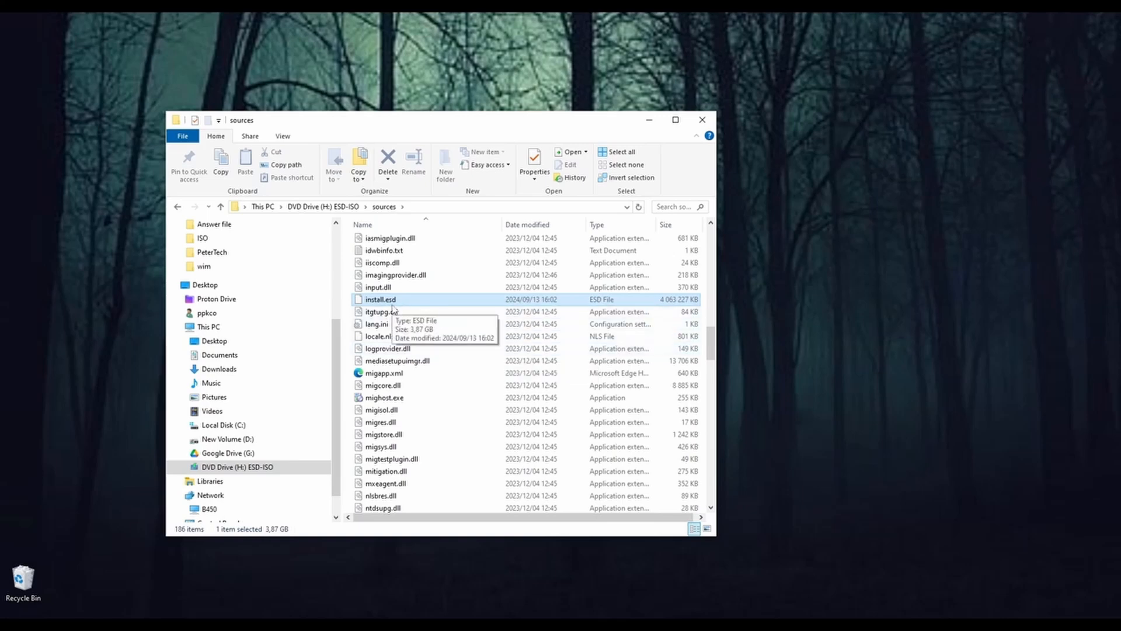
# Step: Minimize the sources folder window and bring up both Command Prompt windows, repositioning the one containing the dism /Export-Image command
pyautogui.click(649, 120)
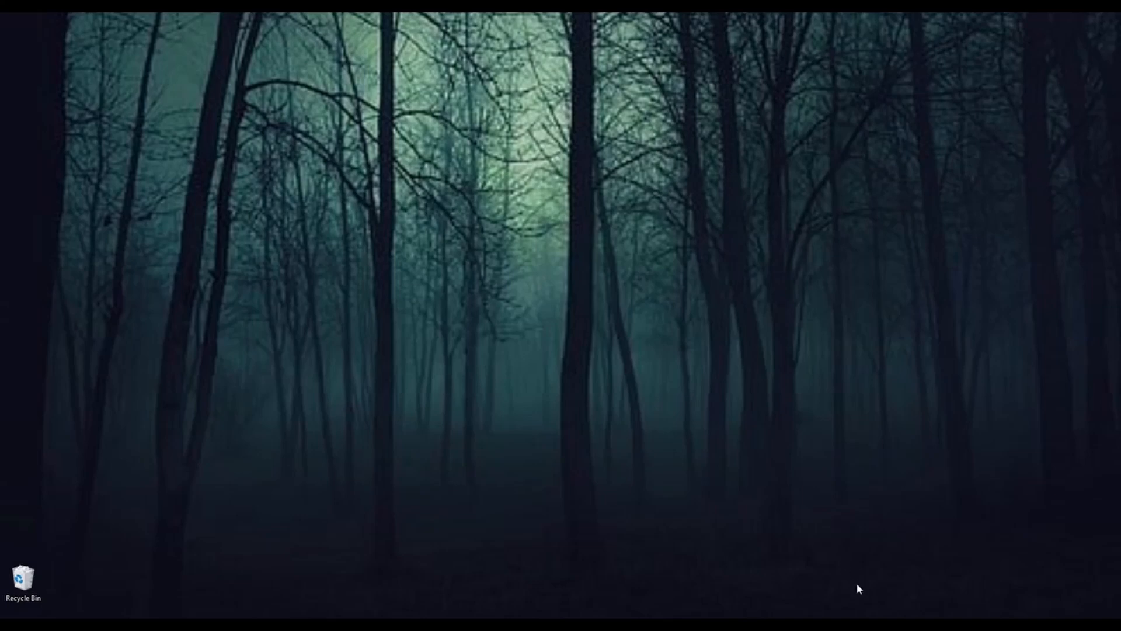
pyautogui.hotkey('alt', 'Tab')
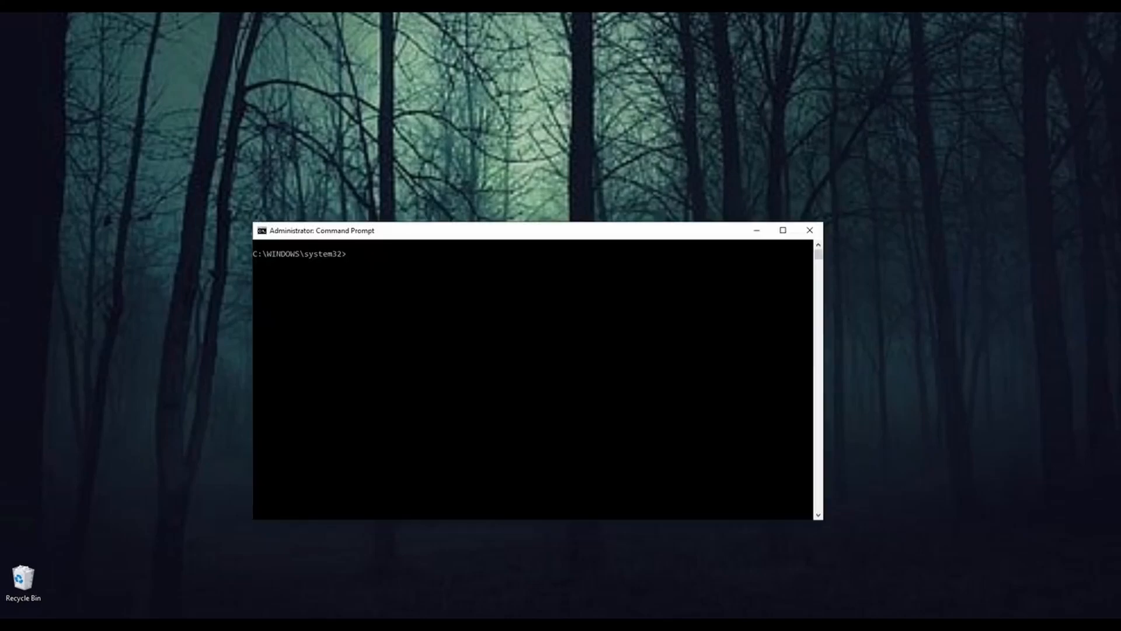
pyautogui.hotkey('alt', 'Tab')
pyautogui.moveTo(576, 237); pyautogui.dragTo(607, 261)
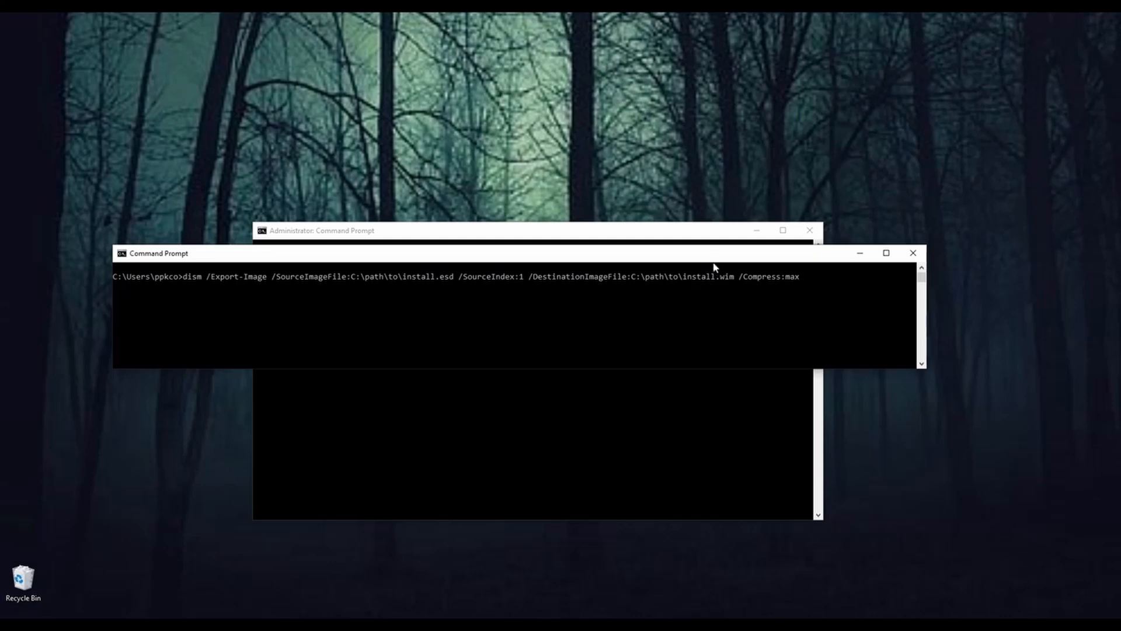
pyautogui.moveTo(715, 260); pyautogui.dragTo(704, 272)
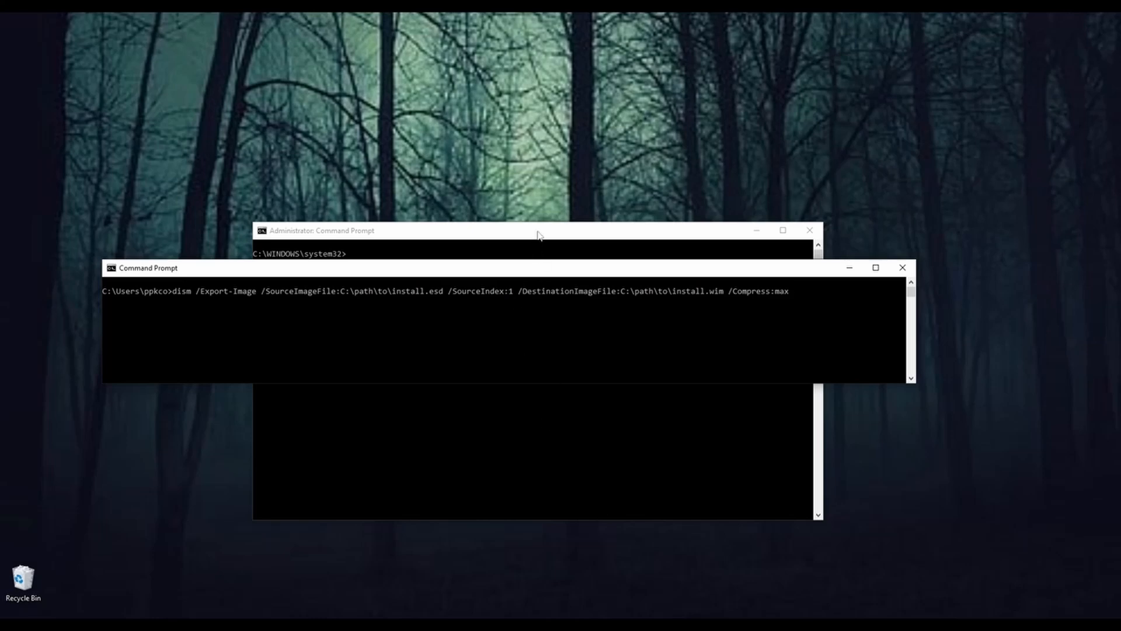
# Step: Bring the administrator Command Prompt forward, reposition it and enter dism /Get-WimInfo /WimFile:h:\sources\install.esd without running it
pyautogui.moveTo(538, 235); pyautogui.dragTo(536, 194)
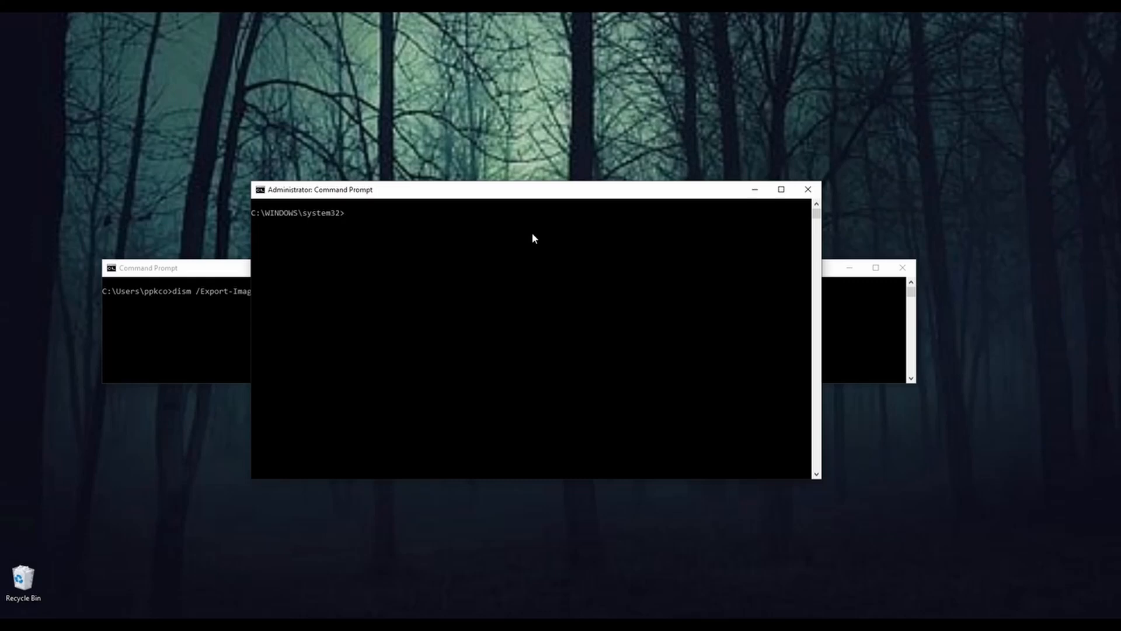
pyautogui.write('dism /Get-WimInfo /WimFile:h:\\sources\\install.esd')
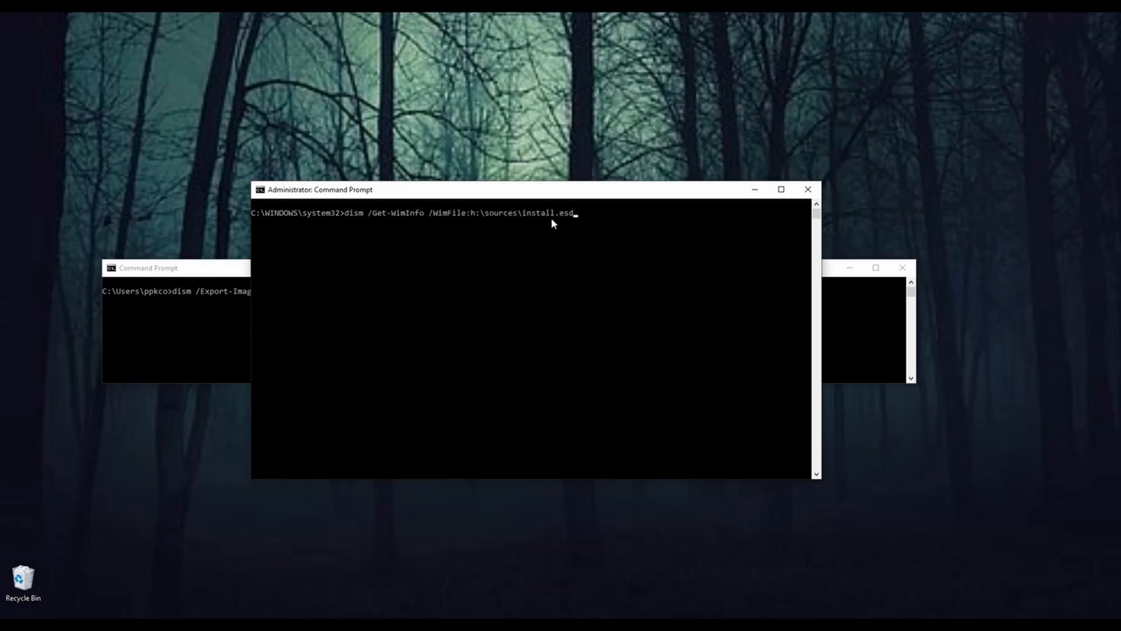
pyautogui.moveTo(567, 195); pyautogui.dragTo(565, 208)
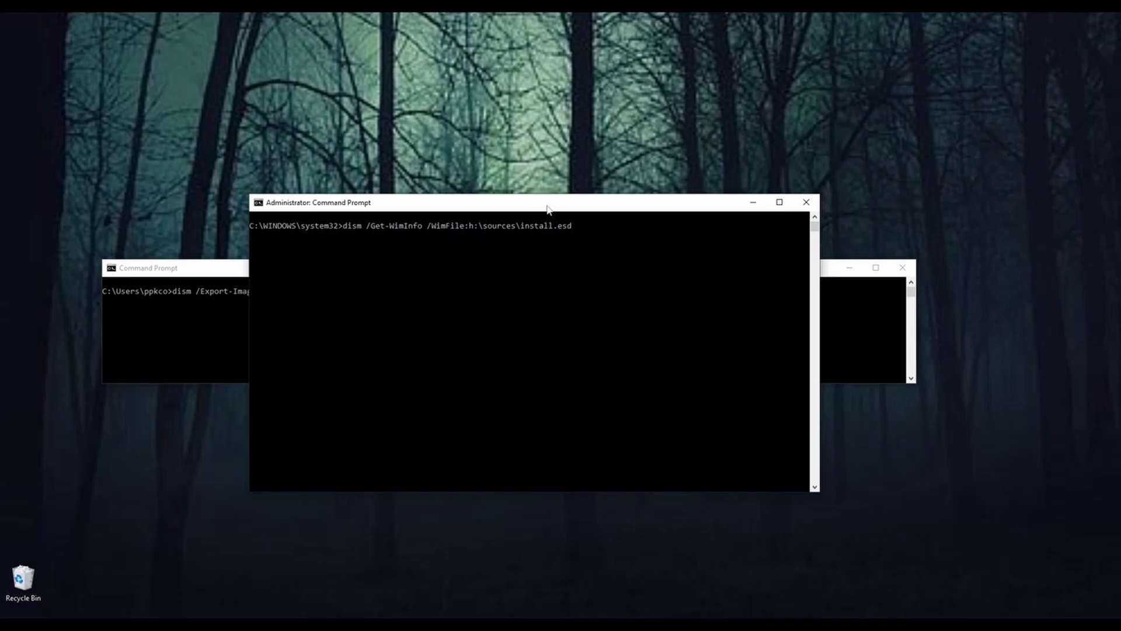
pyautogui.moveTo(549, 206); pyautogui.dragTo(548, 216)
# Step: Restore the sources folder window to check the location of install.esd, and minimize it again
pyautogui.click(369, 617)
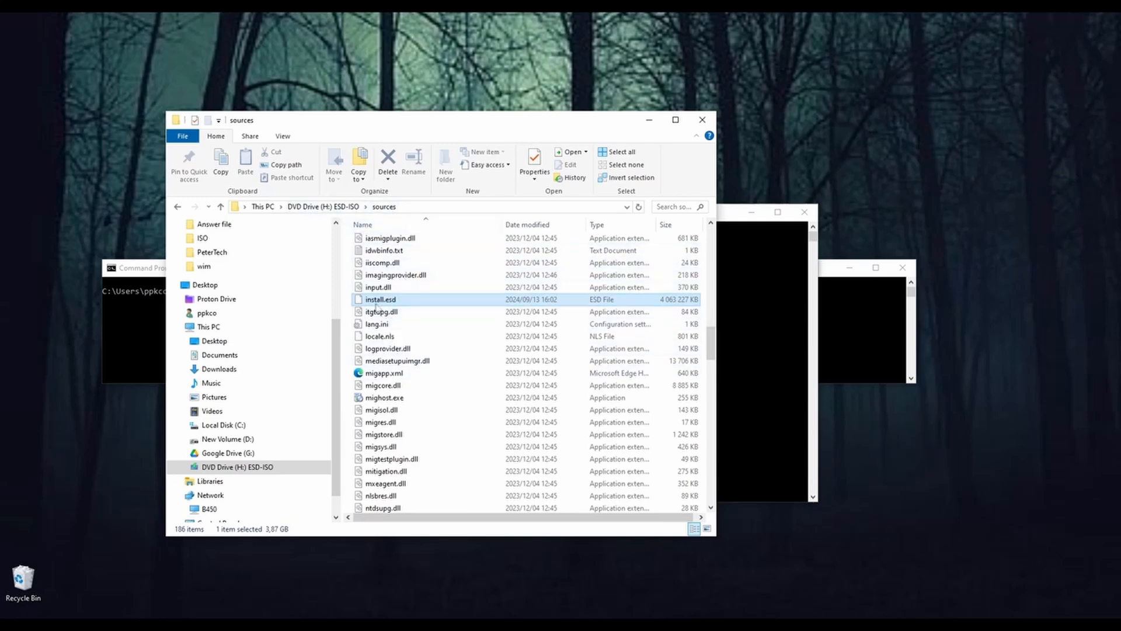
pyautogui.moveTo(619, 132); pyautogui.dragTo(602, 209)
pyautogui.click(636, 202)
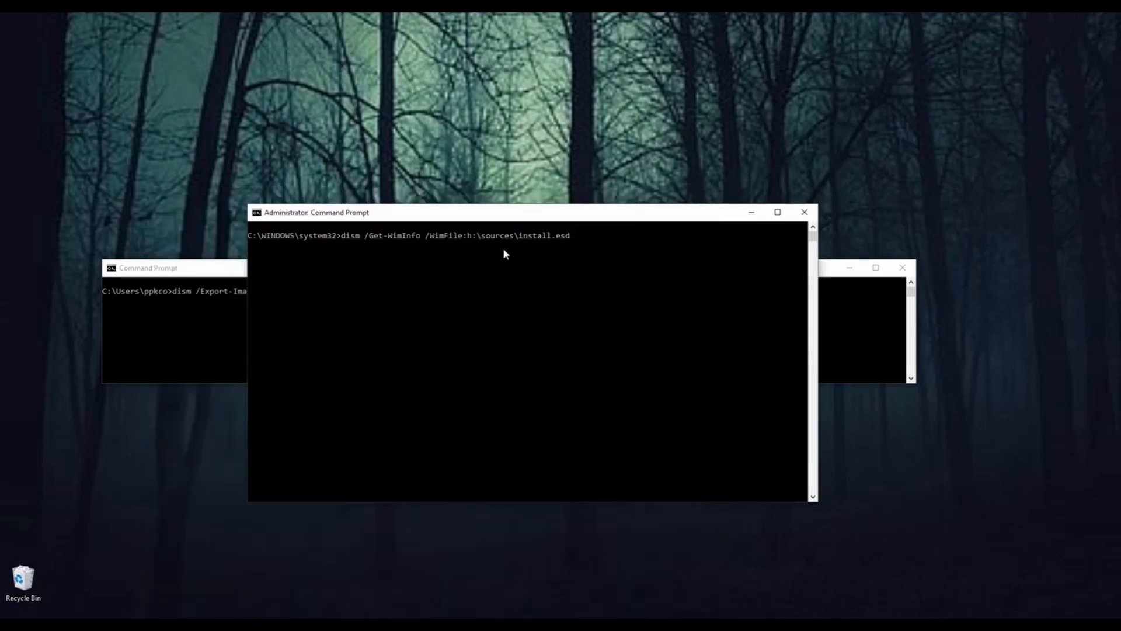
# Step: Run the entered dism /Get-WimInfo command and review the index numbers of the Windows editions in install.esd
pyautogui.press('Return')
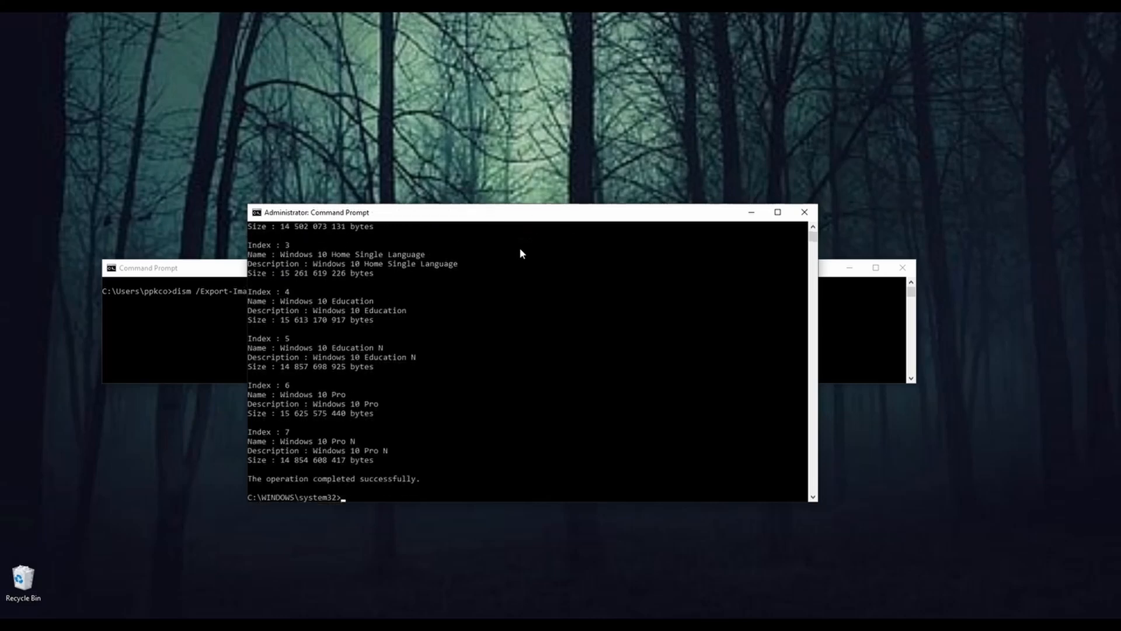
pyautogui.scroll(2, 354, 359)
pyautogui.scroll(2, 355, 365)
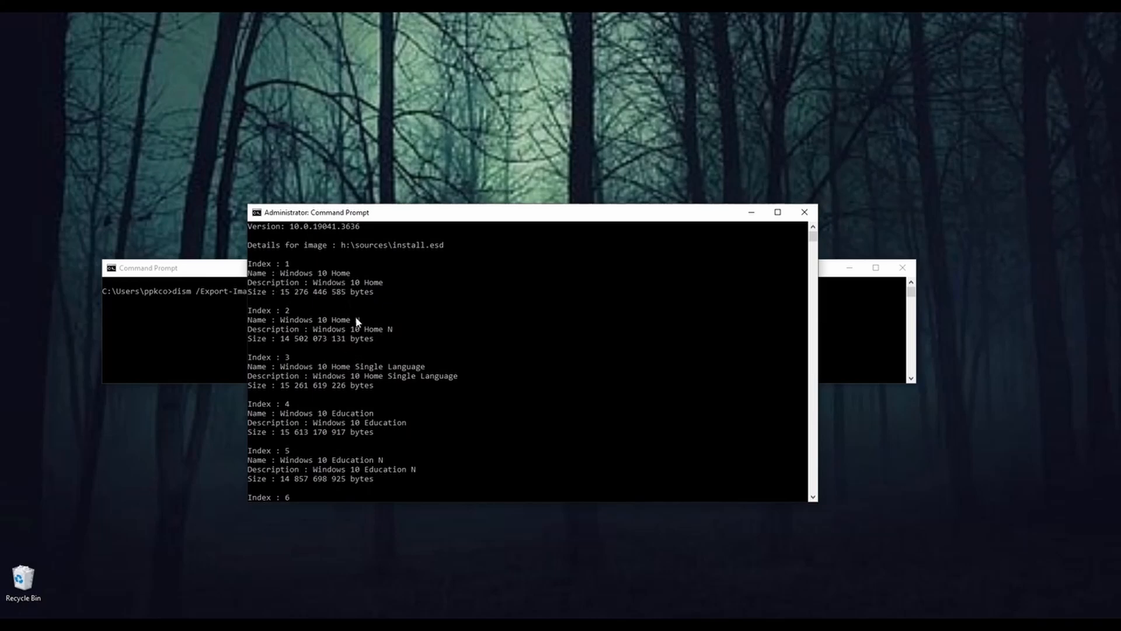
pyautogui.scroll(-5, 374, 350)
pyautogui.scroll(-1, 374, 352)
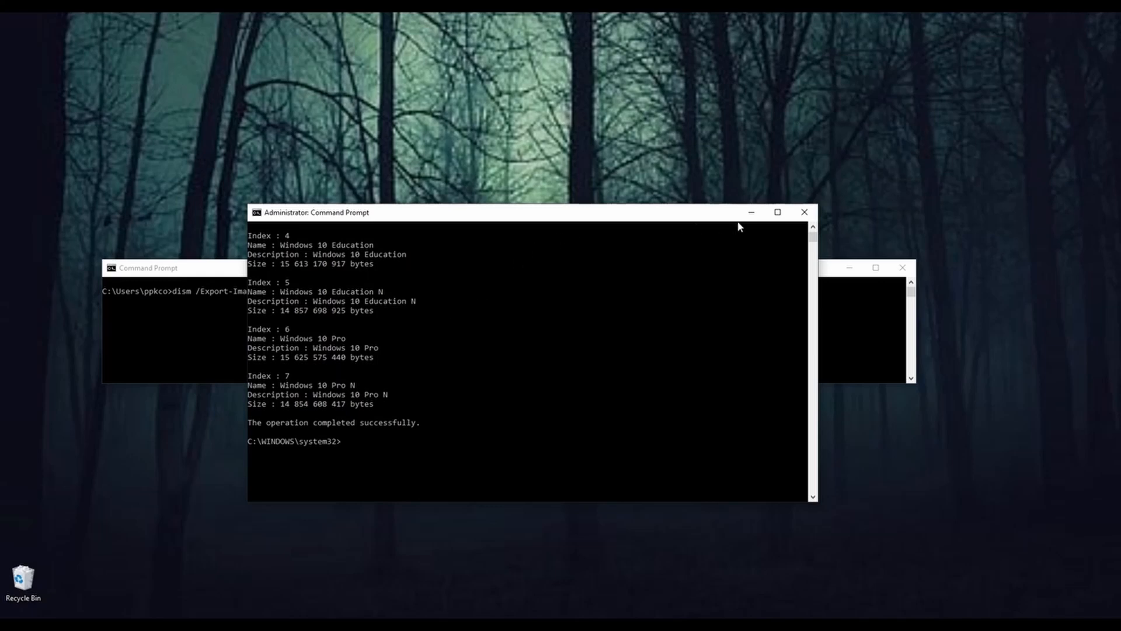
# Step: Minimize the administrator Command Prompt, reposition the other one and examine the SourceIndex parameter of its dism /Export-Image command
pyautogui.click(751, 215)
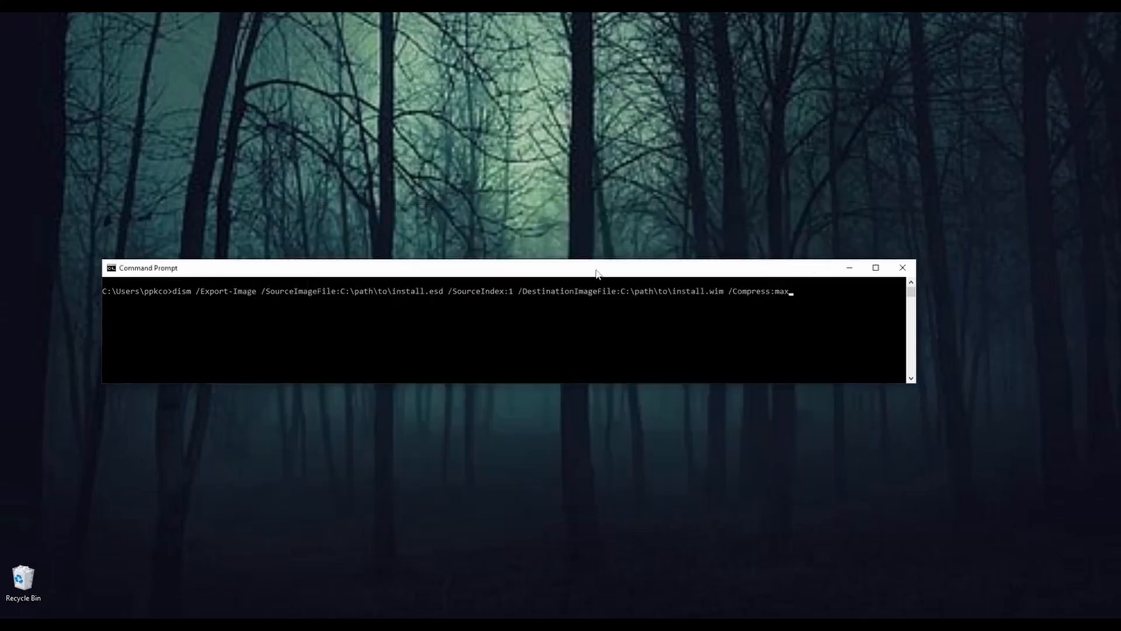
pyautogui.moveTo(584, 269); pyautogui.dragTo(565, 264)
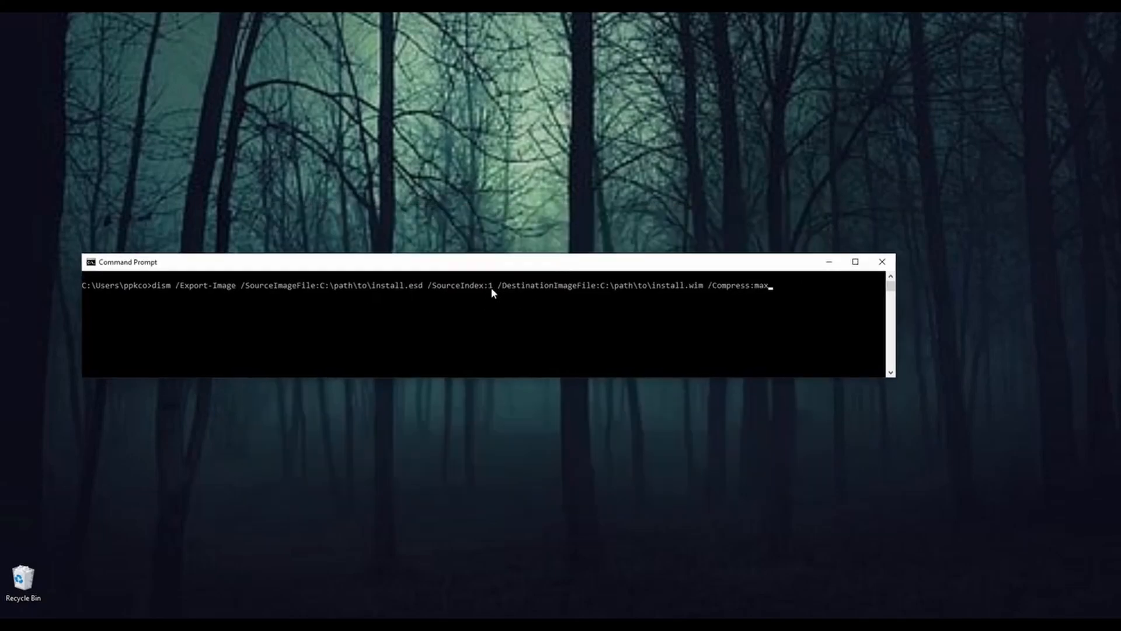
pyautogui.click(491, 289)
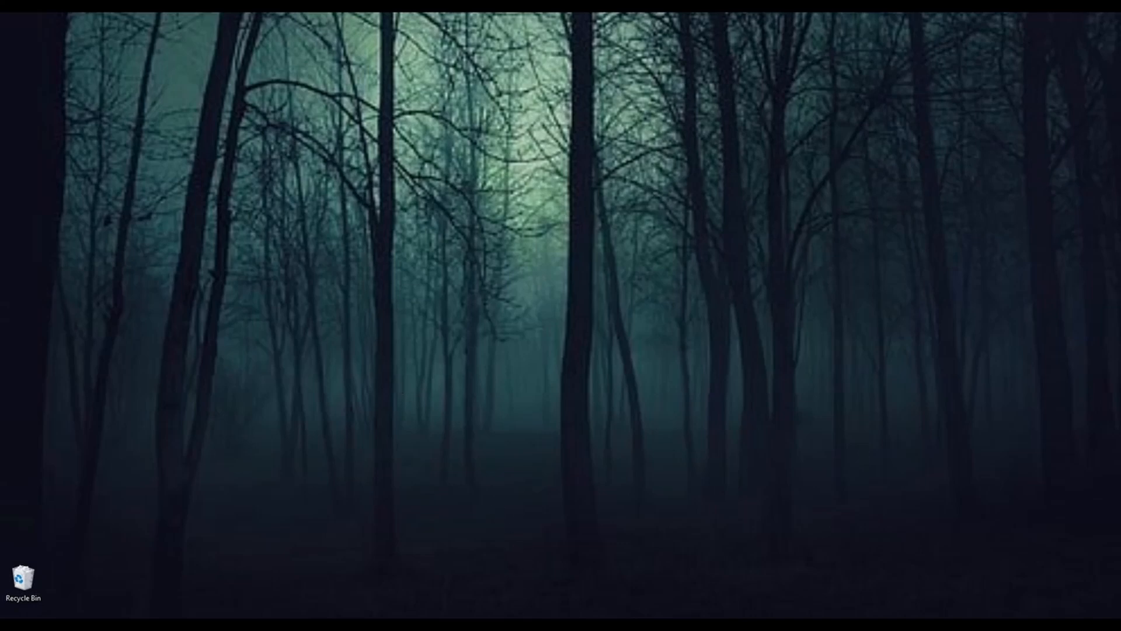
# Step: Switch to the "test" virtual machine in VirtualBox, reposition its window and open the guest's Downloads folder in File Explorer
pyautogui.moveTo(523, 624)
pyautogui.click(523, 624)
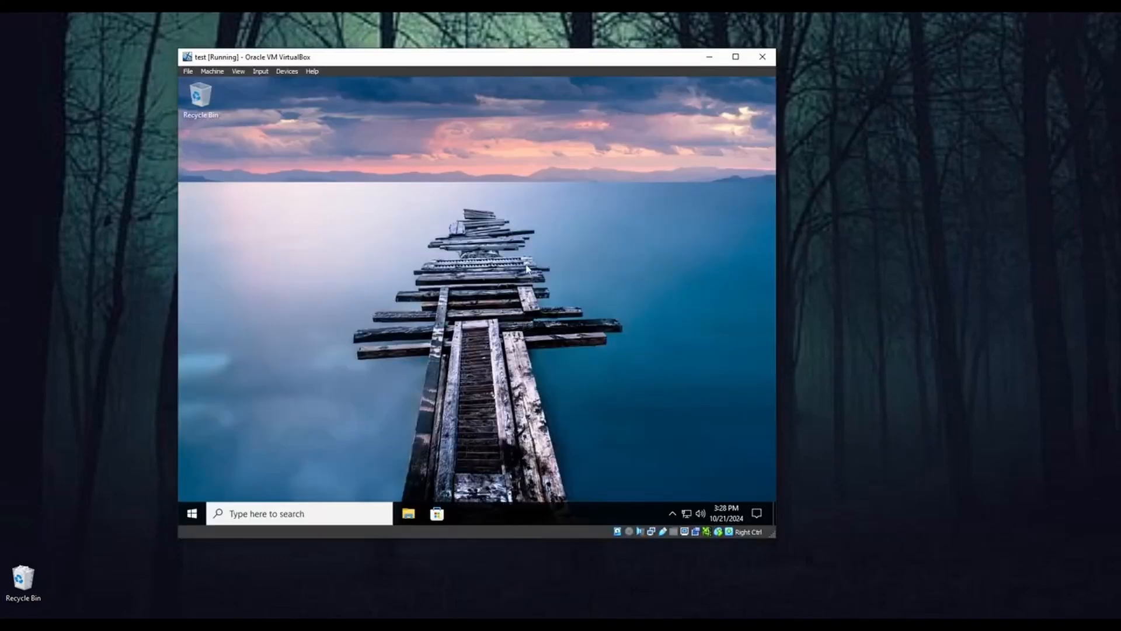
pyautogui.moveTo(540, 59); pyautogui.dragTo(477, 70)
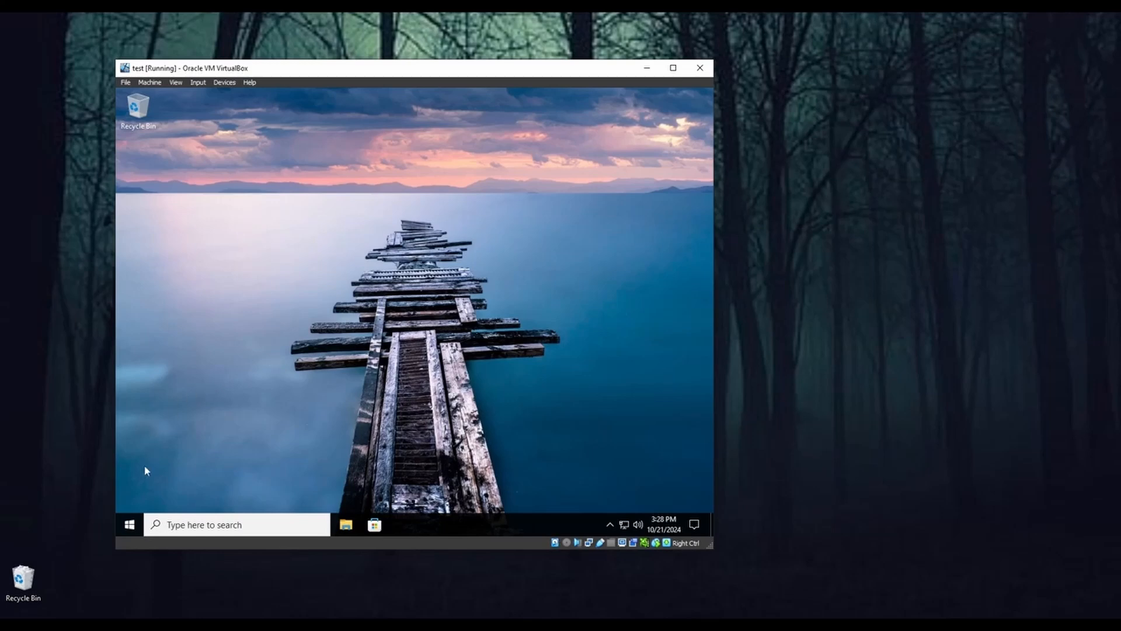
pyautogui.click(346, 525)
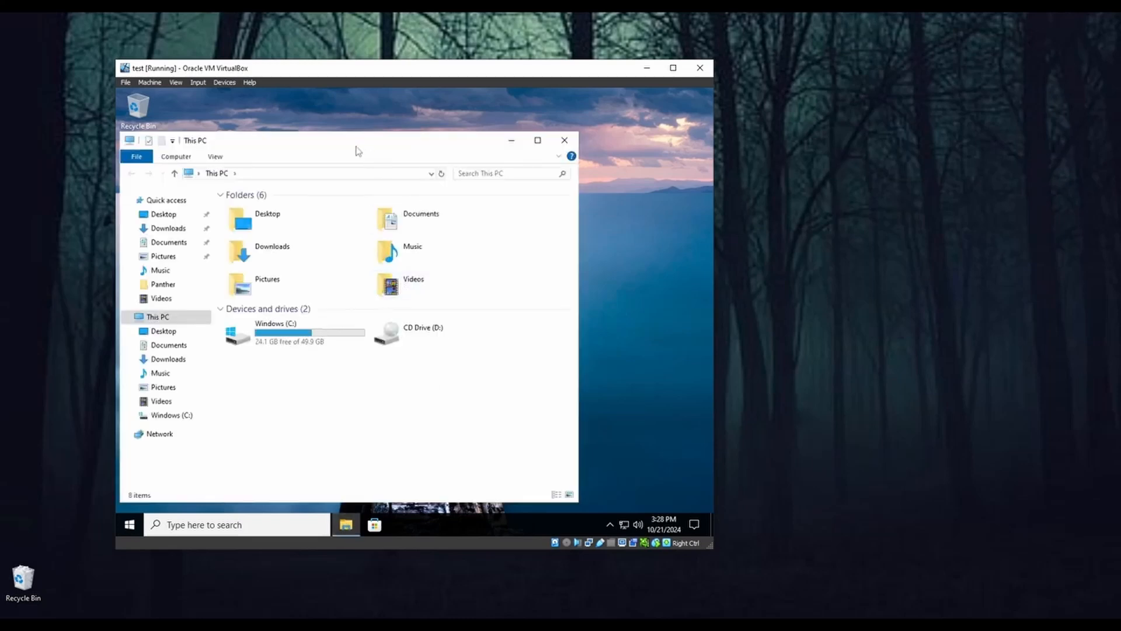
pyautogui.moveTo(355, 146); pyautogui.dragTo(415, 136)
pyautogui.click(234, 217)
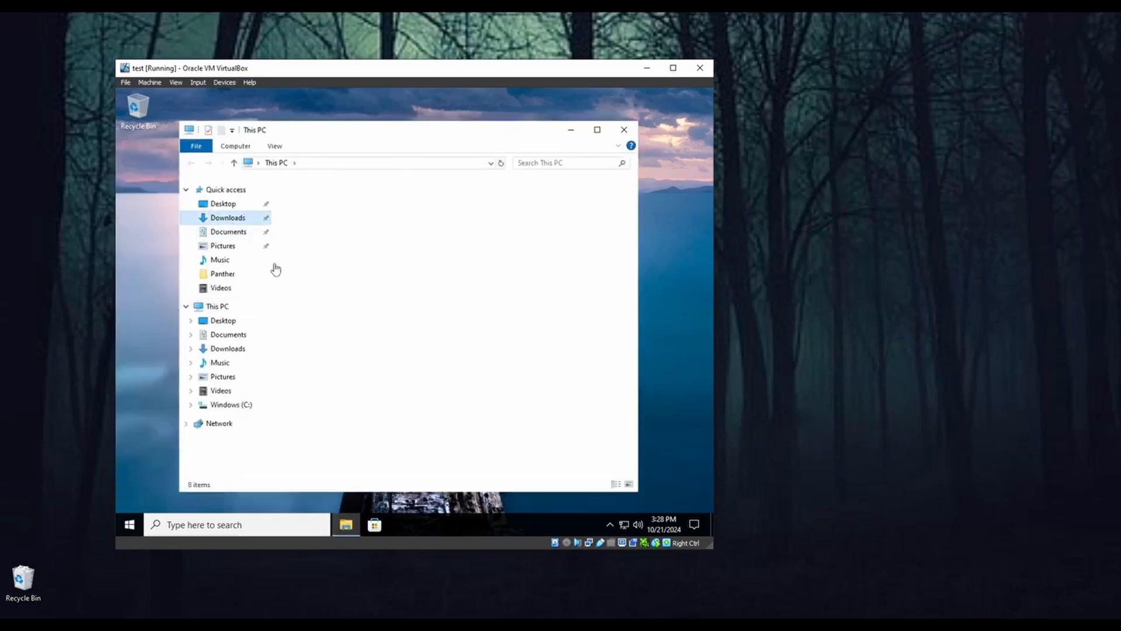
# Step: Launch the BraveBrowserSetup-BRV013.exe installer, allow it to make changes to the device, and minimize the virtual machine during the download
pyautogui.click(333, 215)
pyautogui.doubleClick(333, 215)
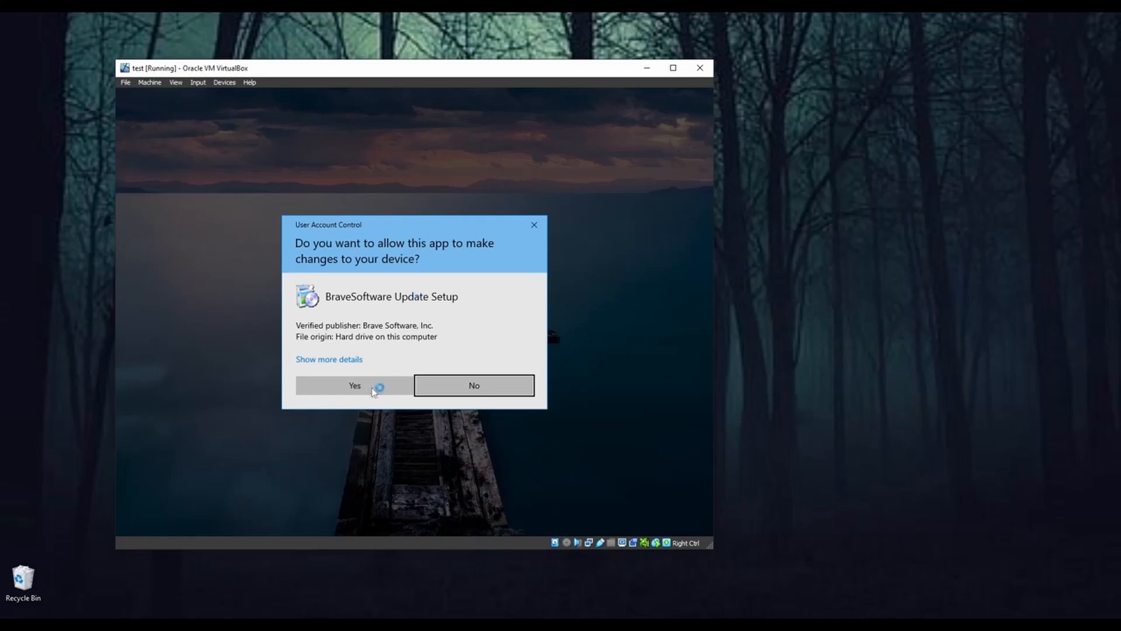
pyautogui.click(373, 388)
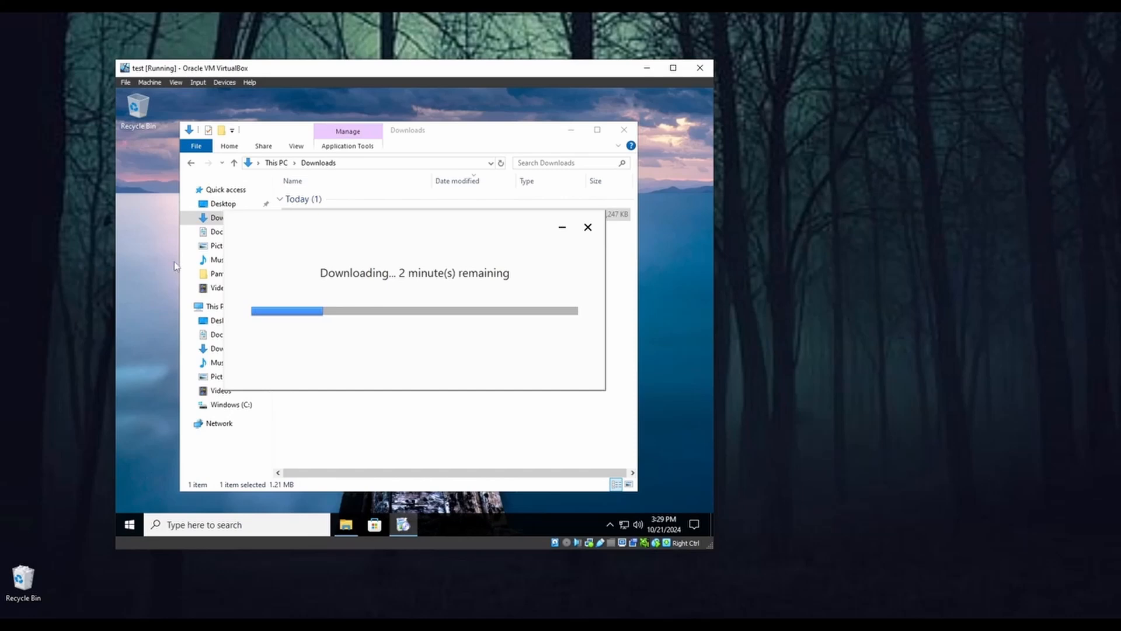
pyautogui.click(647, 68)
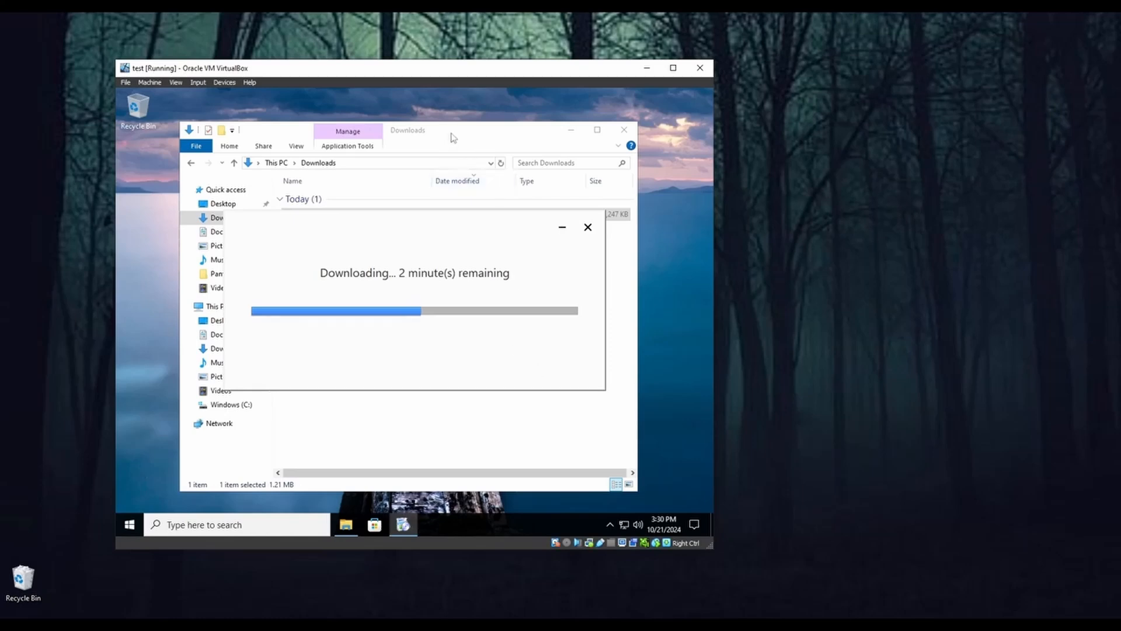
# Step: Clear the guest desktop around the Brave installer by minimizing the Downloads window, and move the installer's progress window near the centre
pyautogui.moveTo(452, 139); pyautogui.dragTo(446, 413)
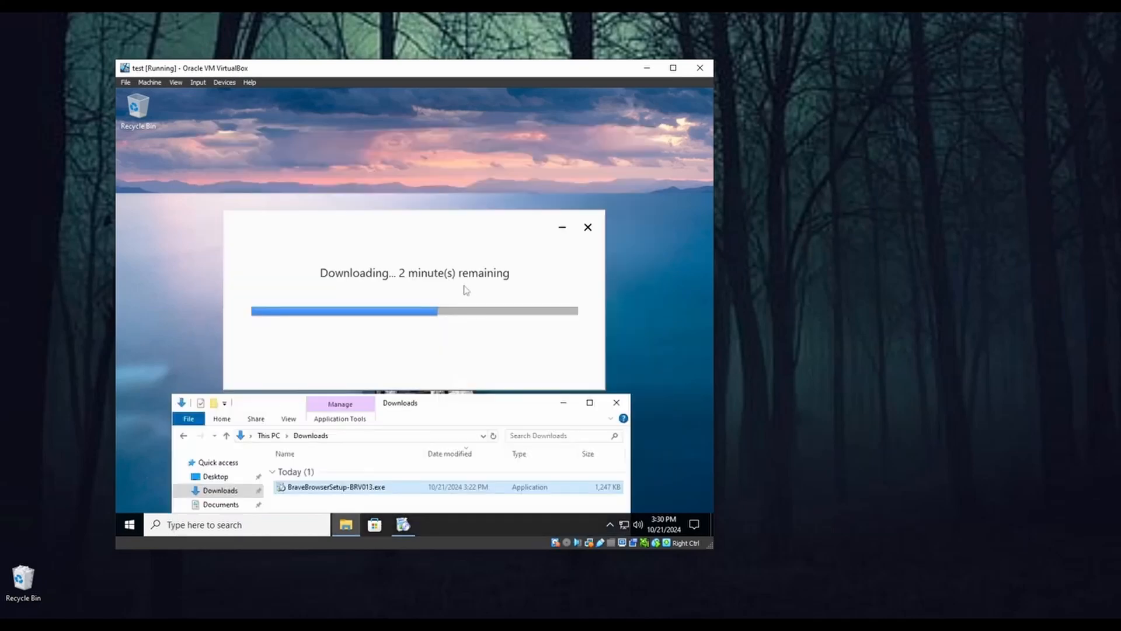
pyautogui.moveTo(526, 137); pyautogui.dragTo(543, 106)
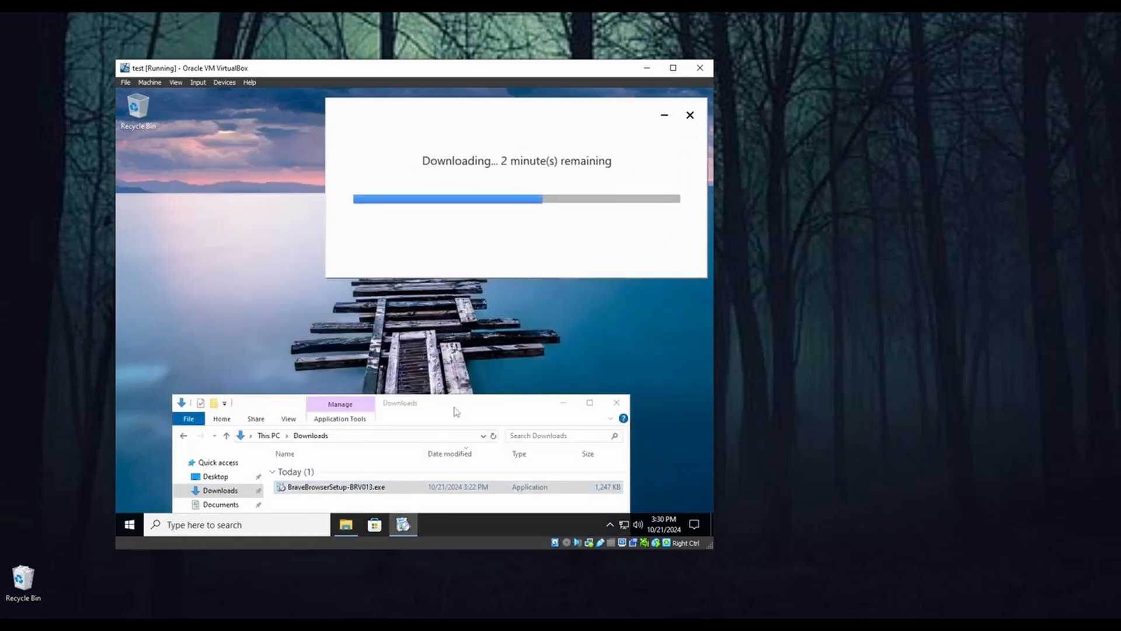
pyautogui.moveTo(454, 409); pyautogui.dragTo(461, 148)
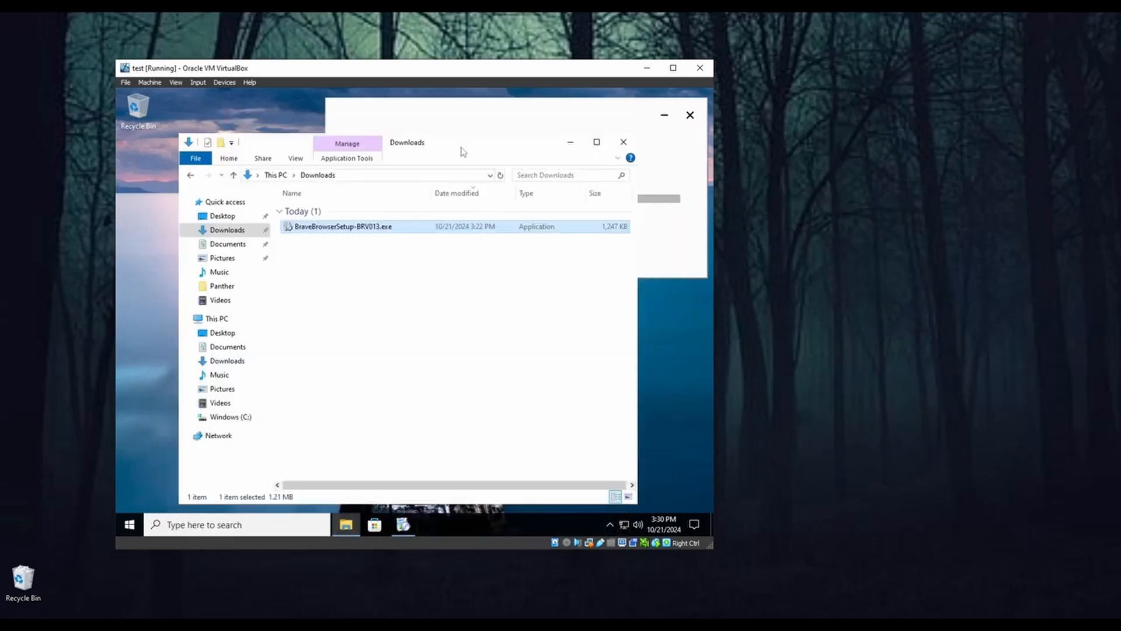
pyautogui.click(570, 142)
pyautogui.moveTo(561, 107); pyautogui.dragTo(465, 163)
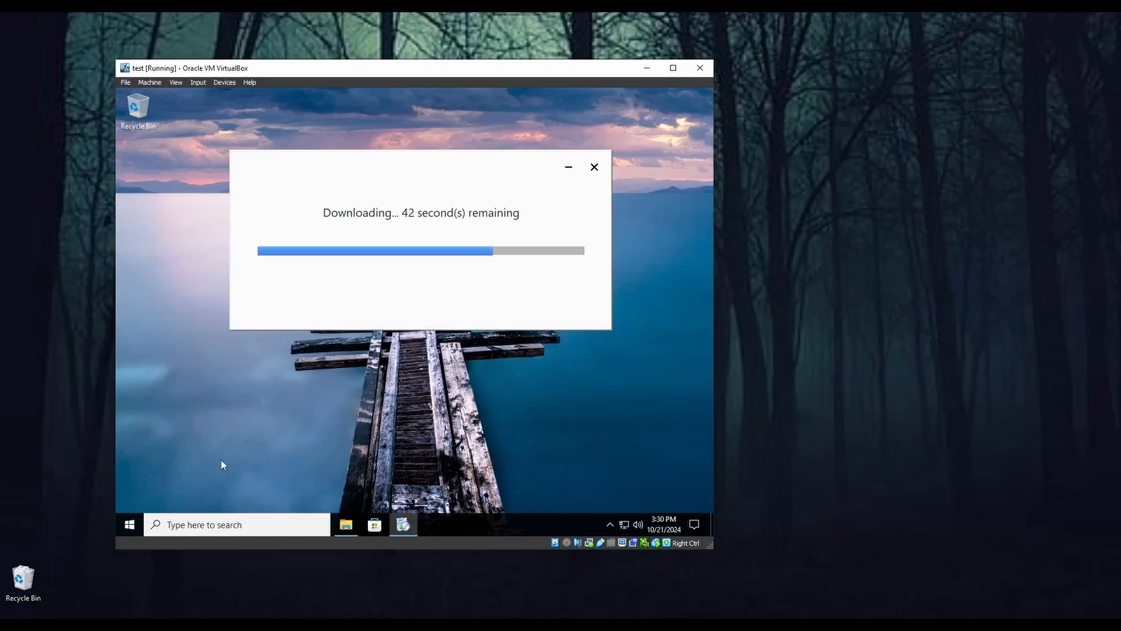
# Step: Examine the guest's Start menu tiles and the additional options of the Office tile, and close the menu without changing anything
pyautogui.click(126, 528)
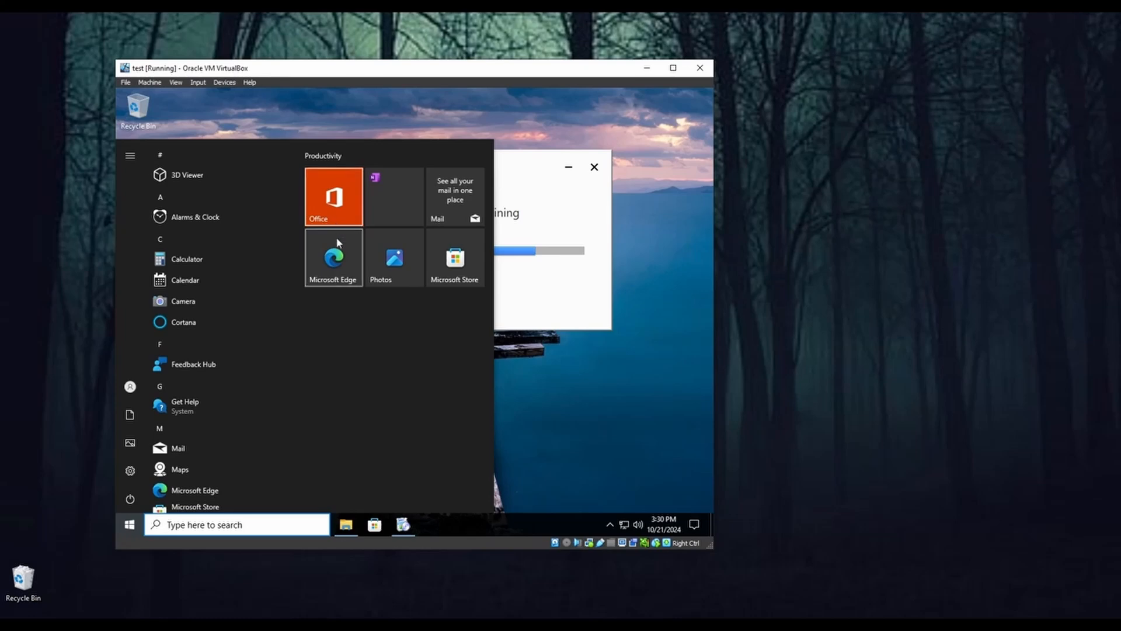
pyautogui.rightClick(362, 275)
pyautogui.moveTo(365, 272)
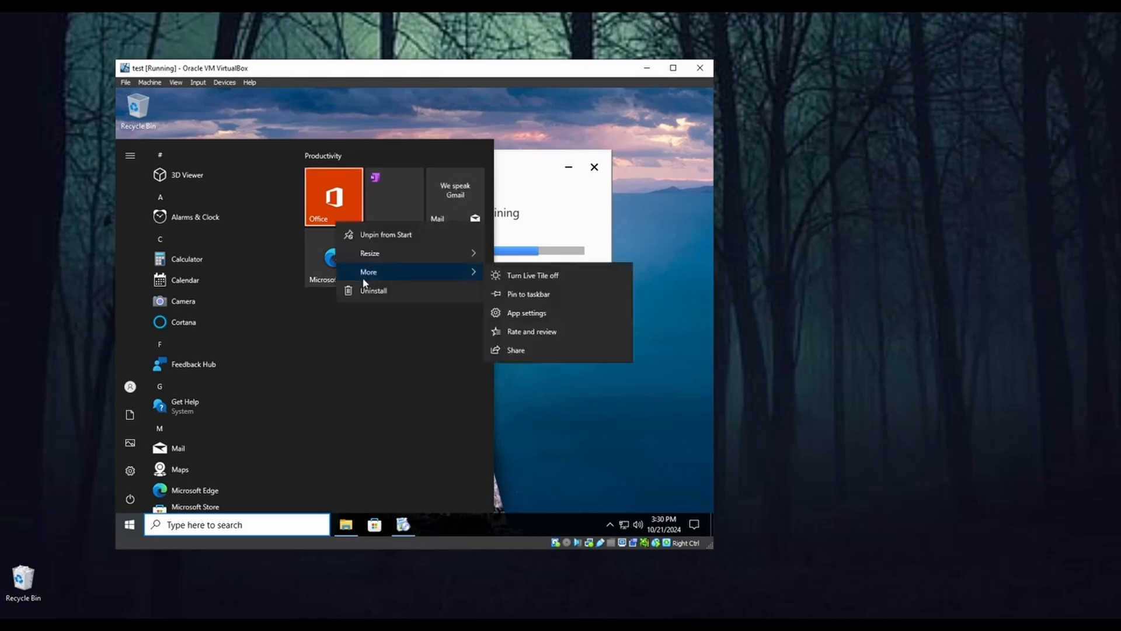
pyautogui.click(353, 345)
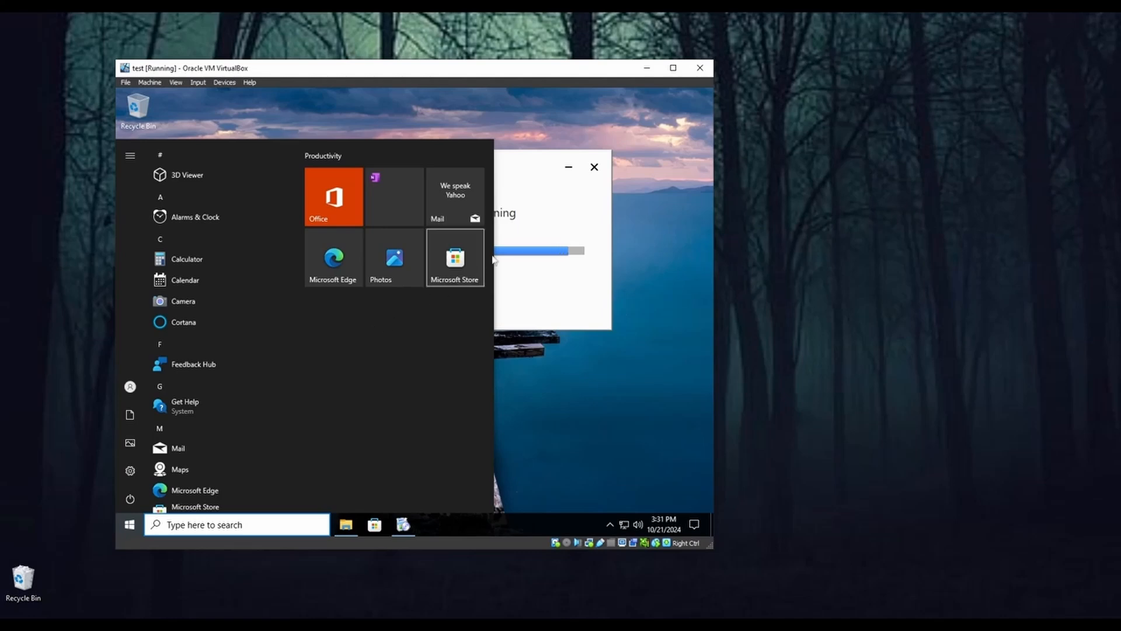
pyautogui.click(526, 168)
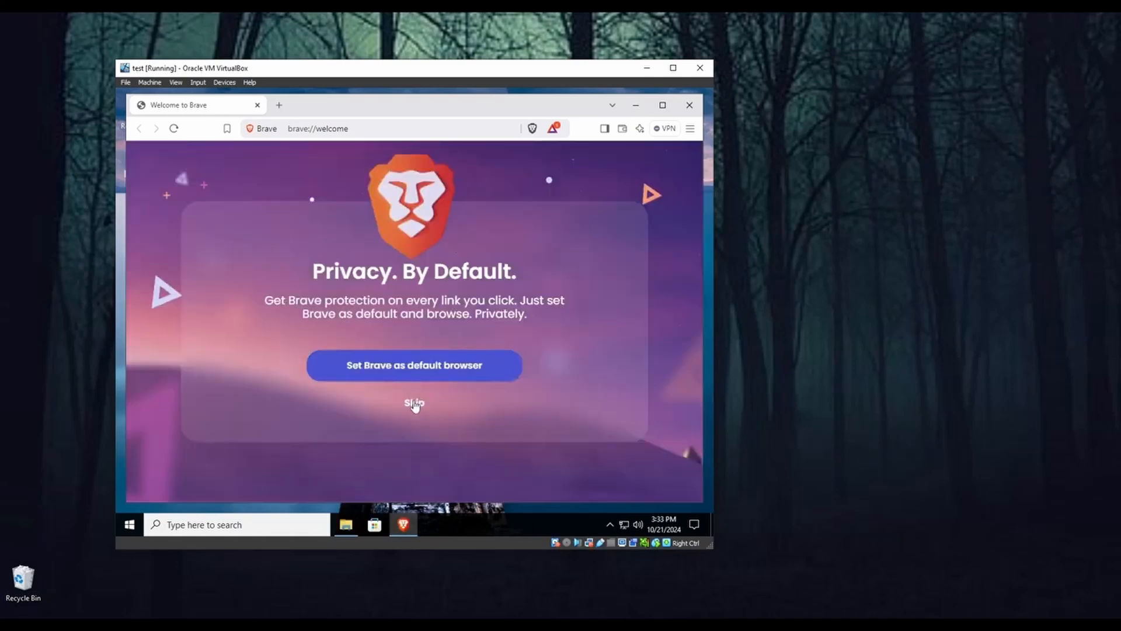
# Step: Skip setting Brave as the default browser and close its welcome window
pyautogui.click(415, 403)
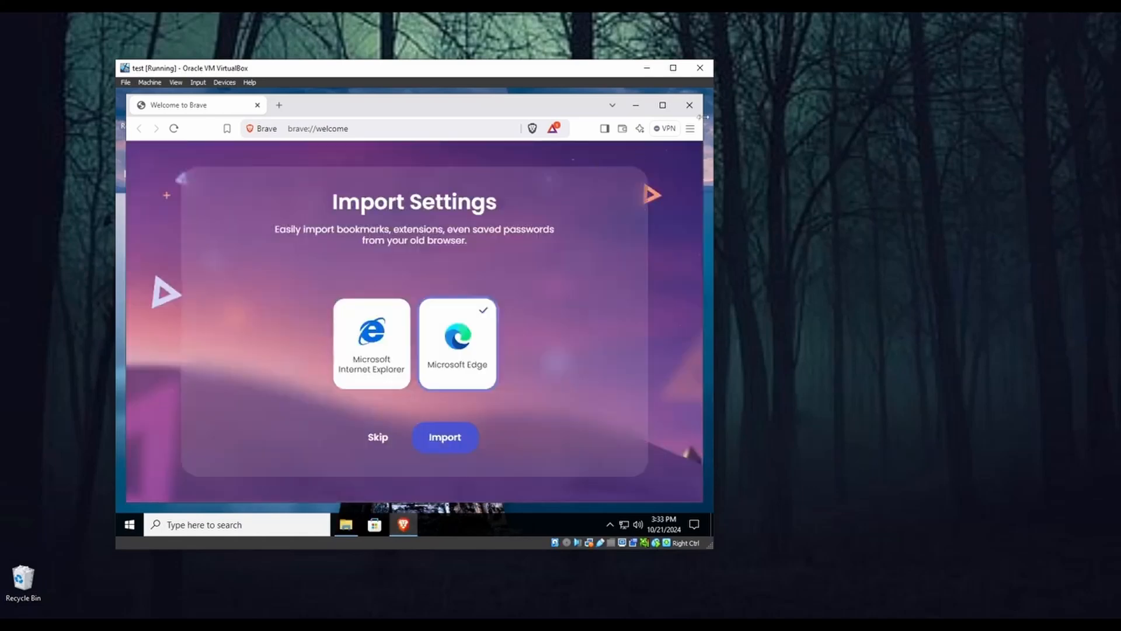
pyautogui.click(690, 105)
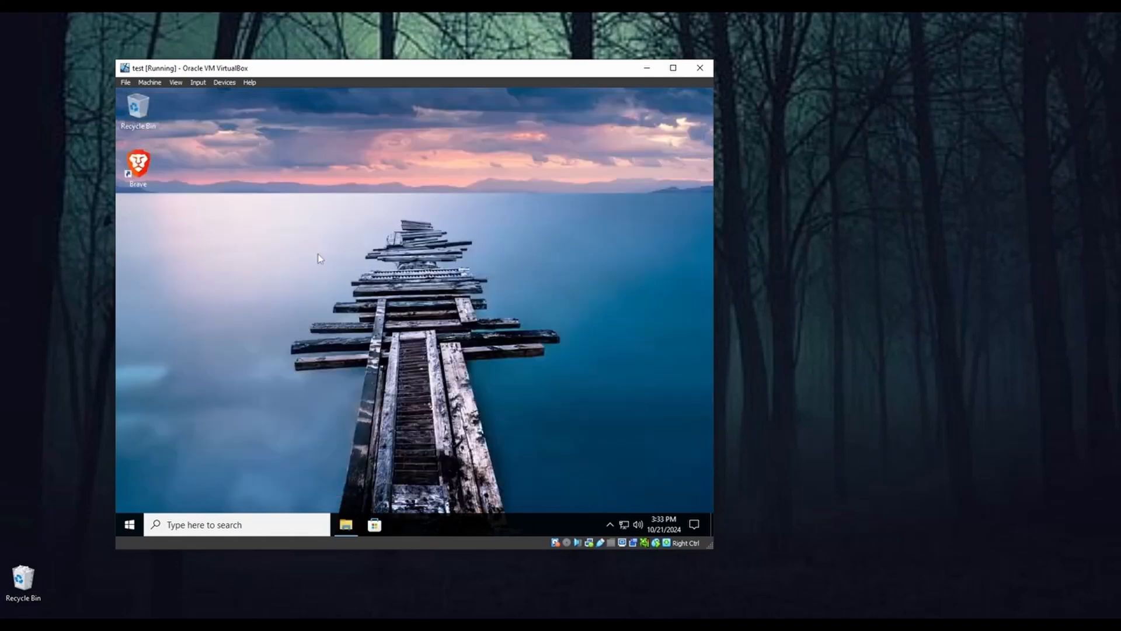
# Step: Change the Brave desktop shortcut's icon to the blue Dev lion with administrator permission, declining the offer to pin Brave to the taskbar
pyautogui.rightClick(136, 171)
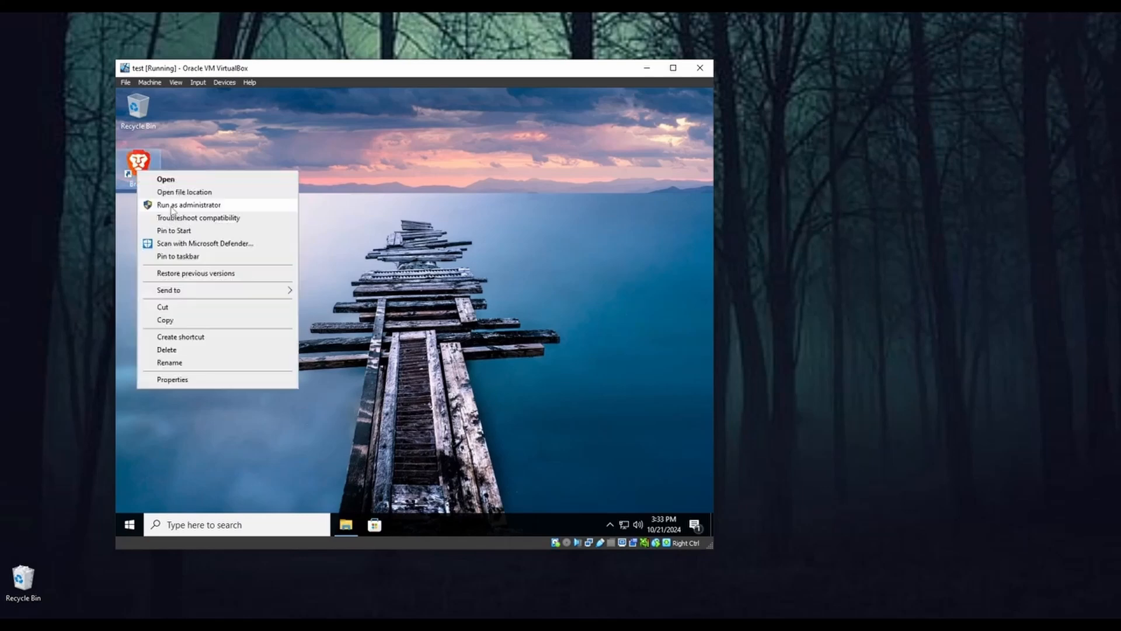
pyautogui.click(168, 380)
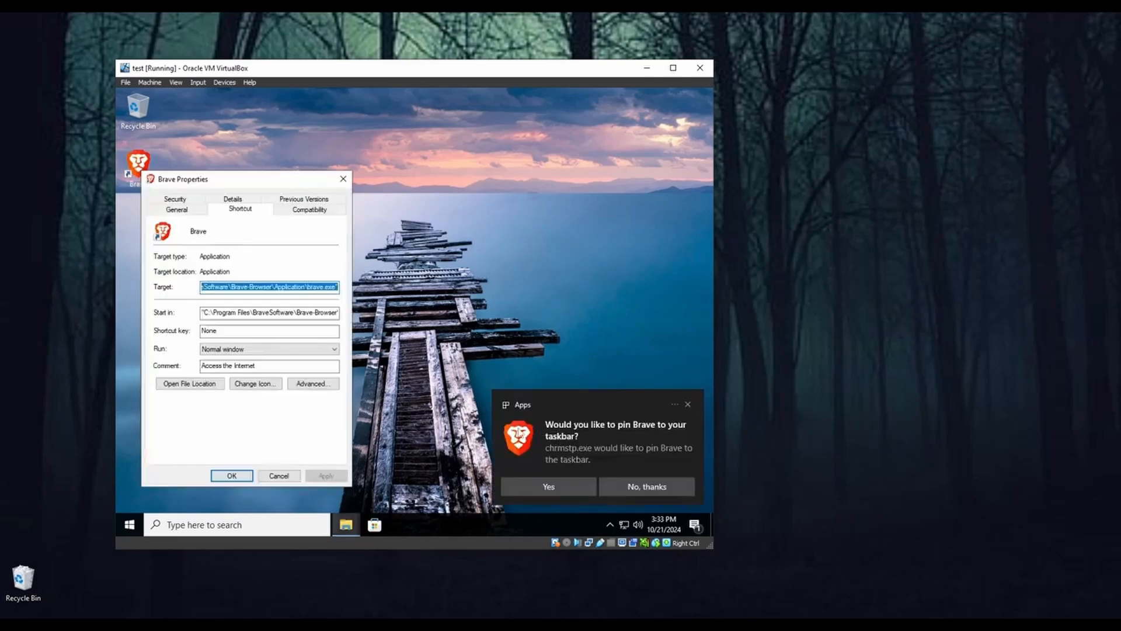
pyautogui.click(654, 489)
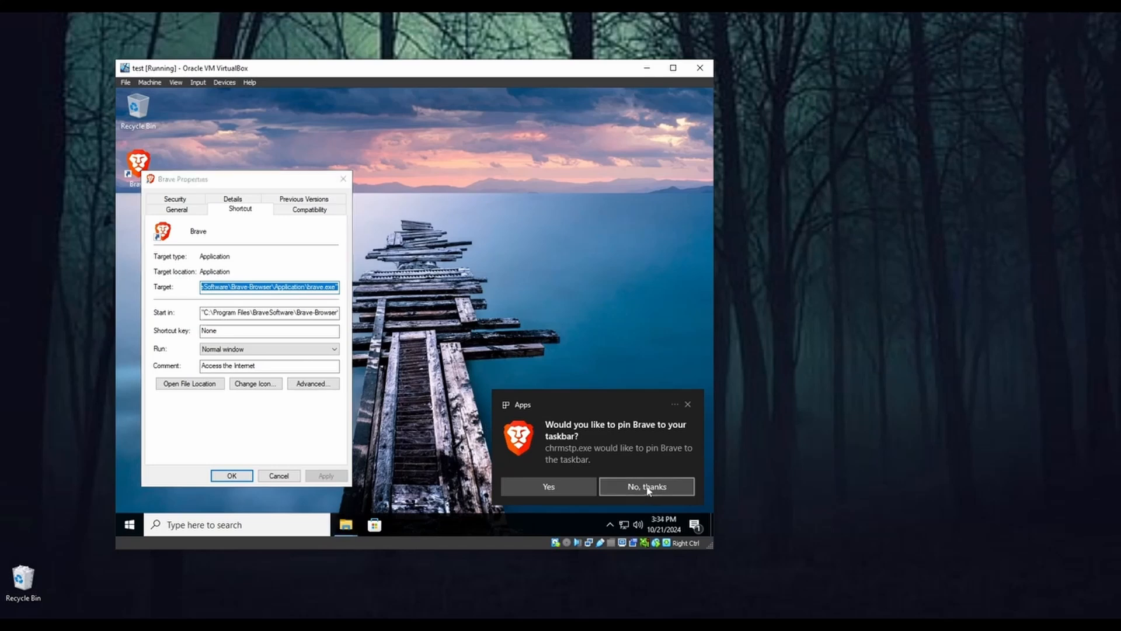
pyautogui.click(260, 386)
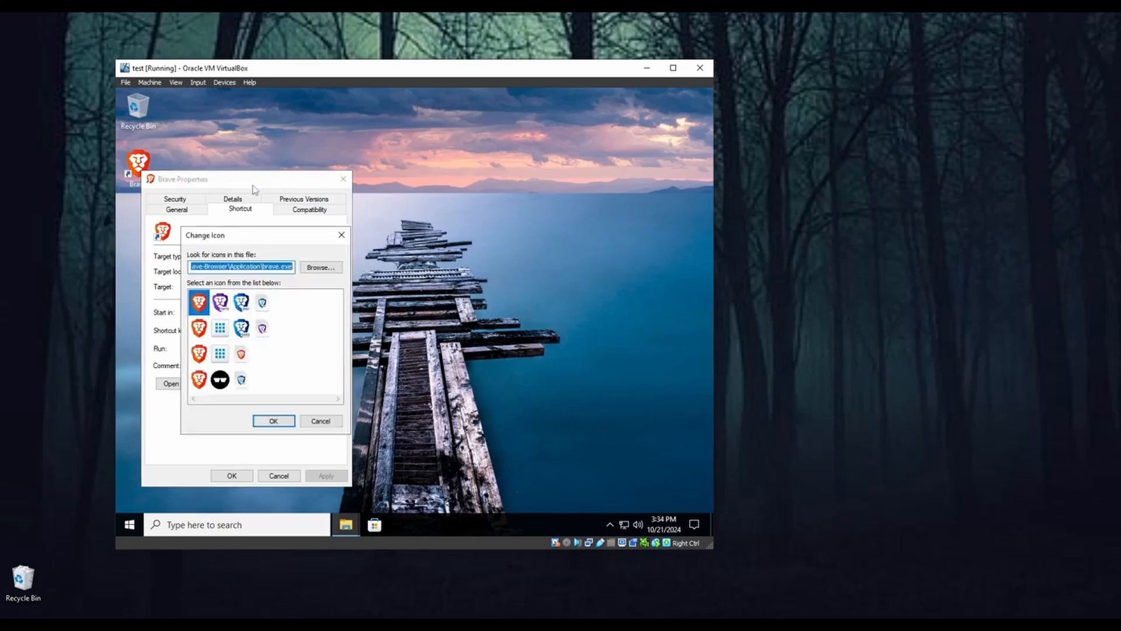
pyautogui.click(240, 310)
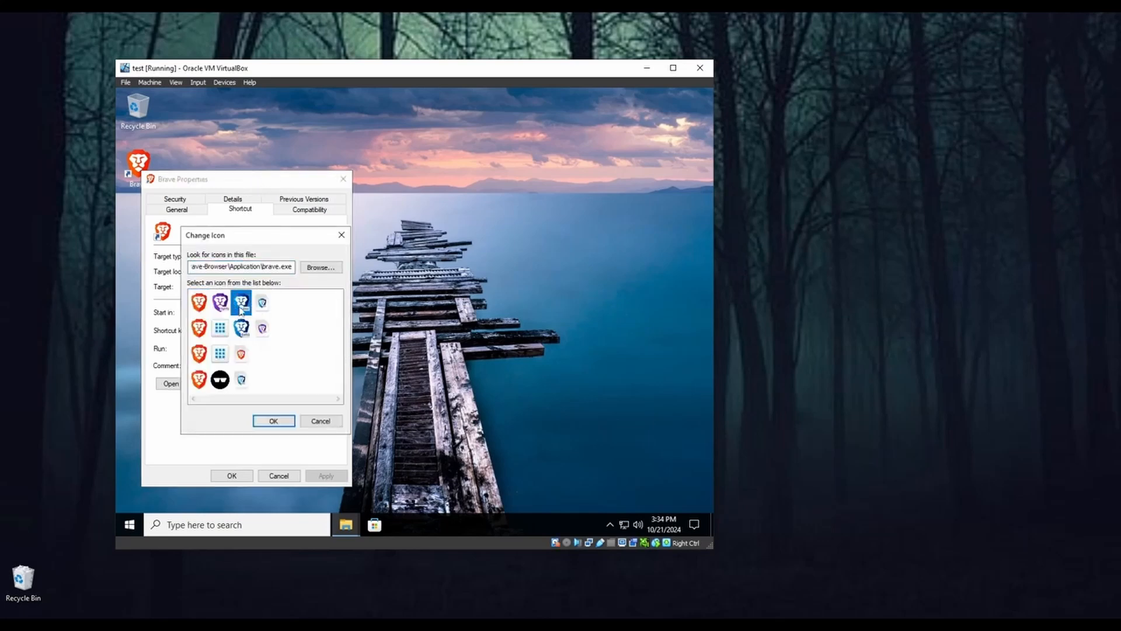
pyautogui.click(275, 423)
pyautogui.click(225, 478)
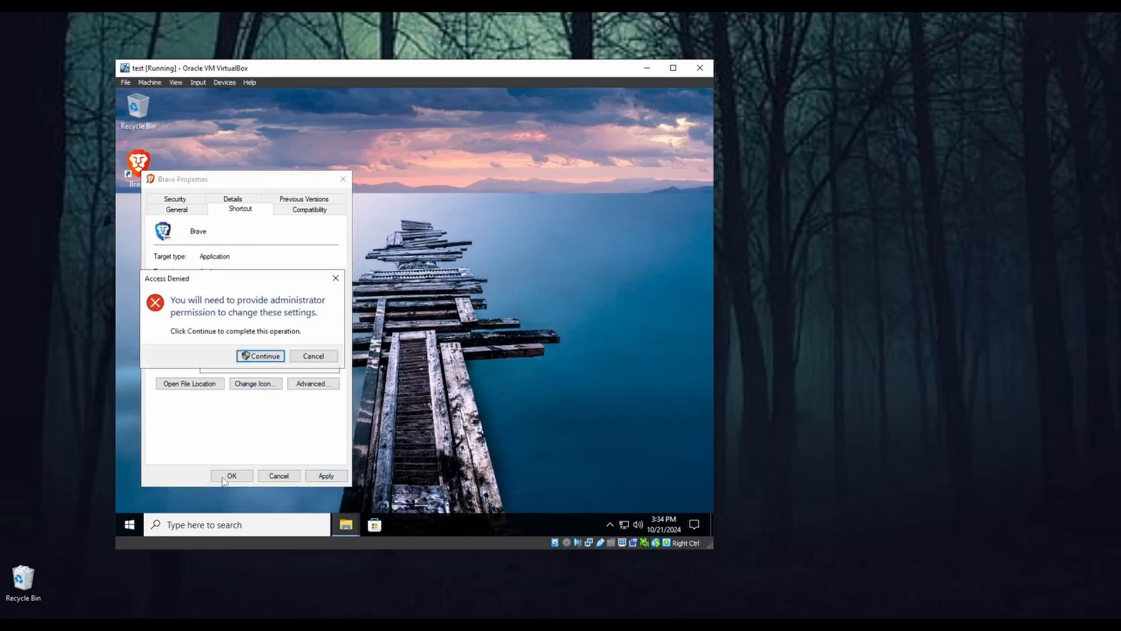
pyautogui.click(263, 358)
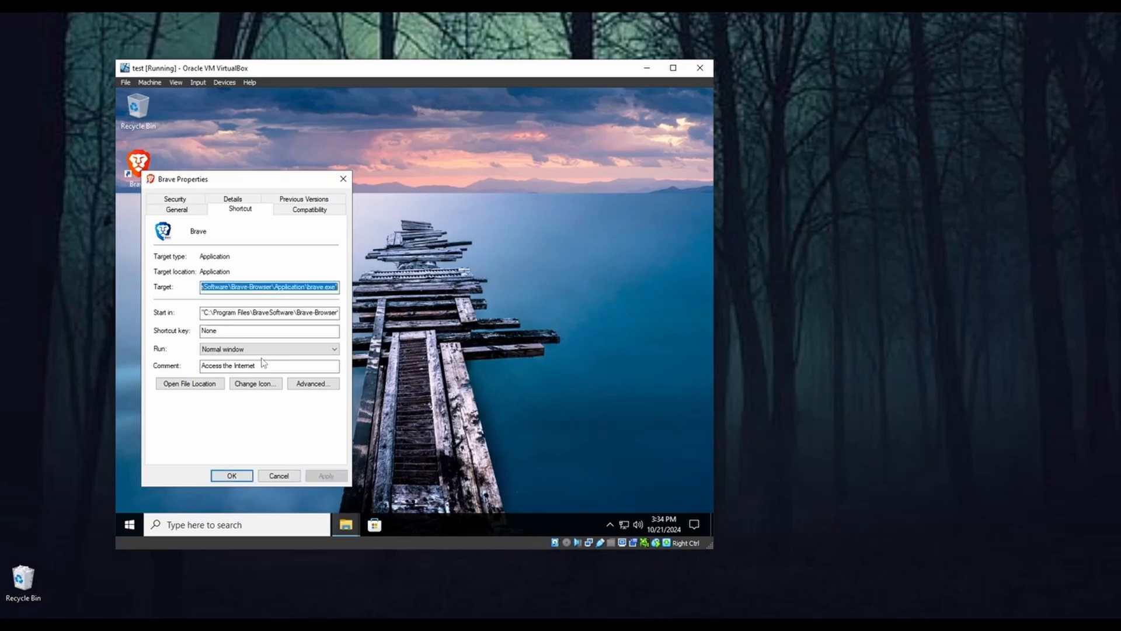
pyautogui.click(232, 475)
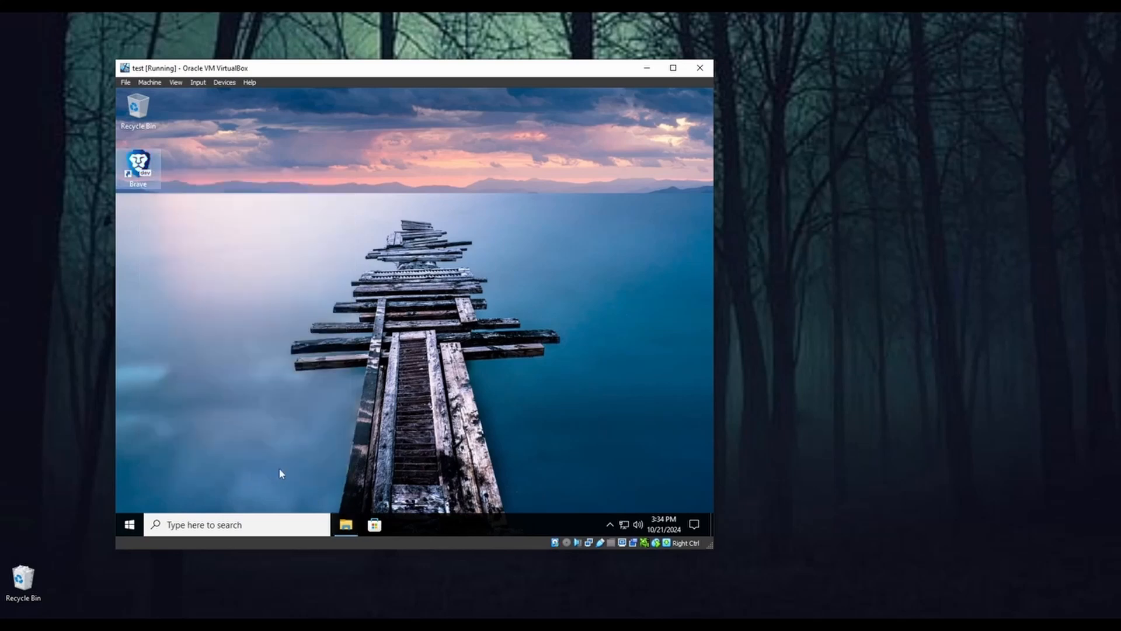
pyautogui.click(309, 354)
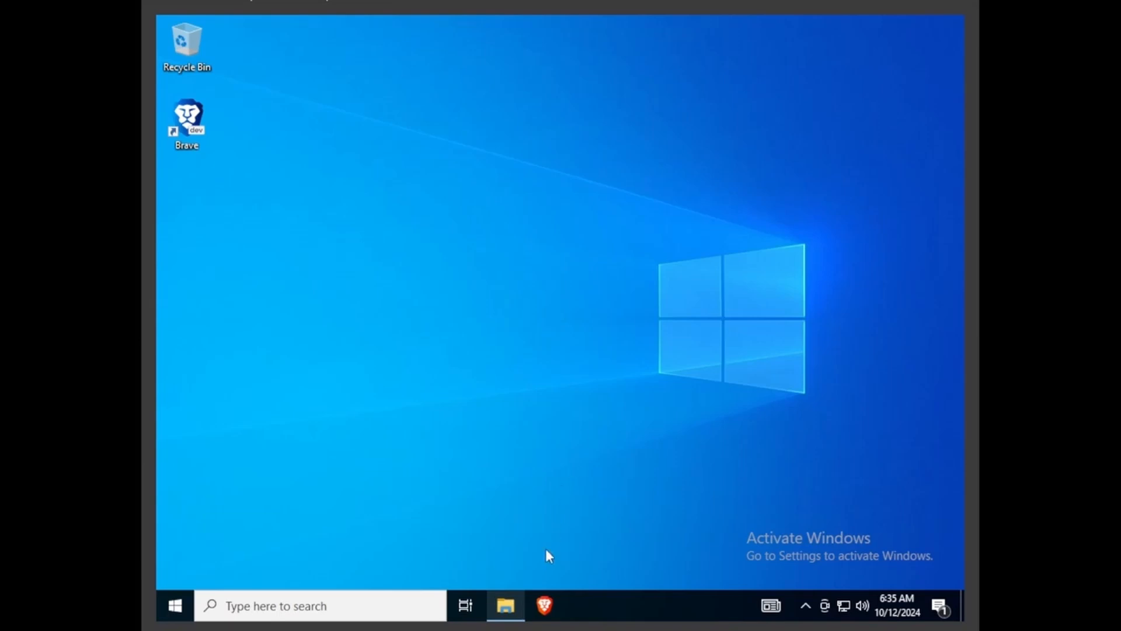
# Step: Bring up the Downloads folder containing the OBS Studio and Brave installers and shift its window slightly away from the desktop shortcuts
pyautogui.click(506, 606)
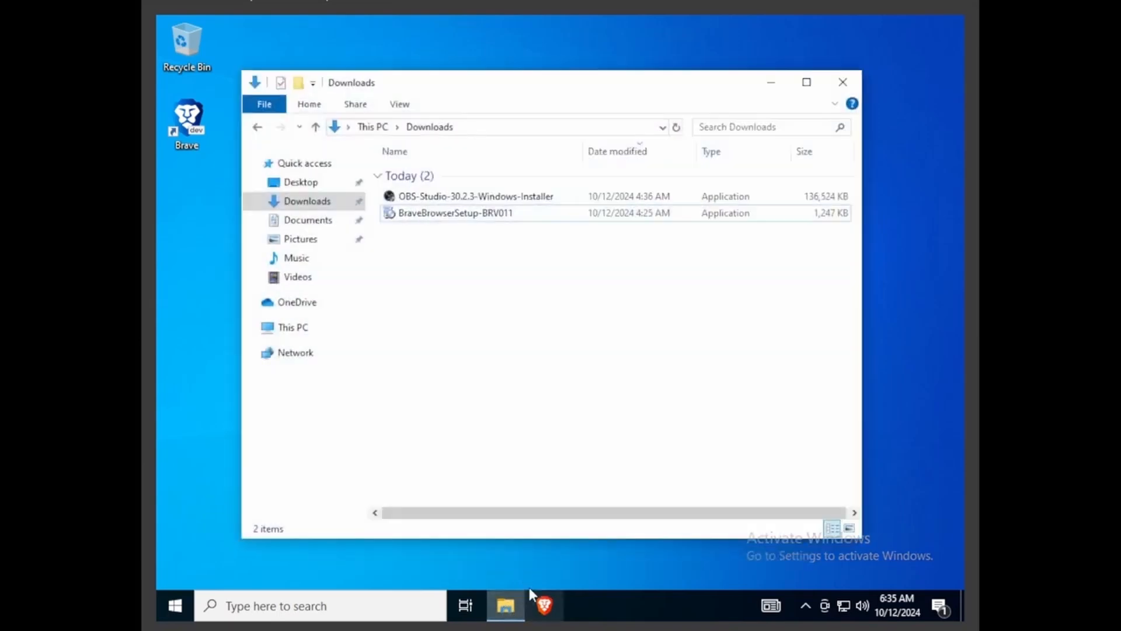
pyautogui.click(395, 217)
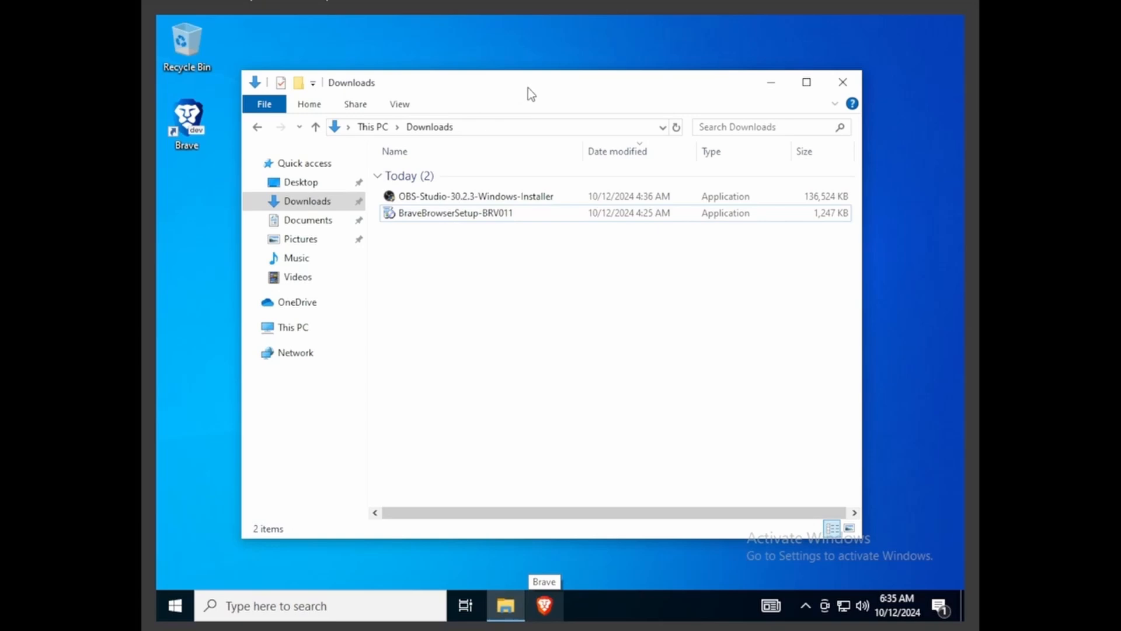
pyautogui.moveTo(528, 88)
pyautogui.mouseDown()
pyautogui.moveTo(548, 111)
pyautogui.moveTo(538, 86)
pyautogui.mouseUp()
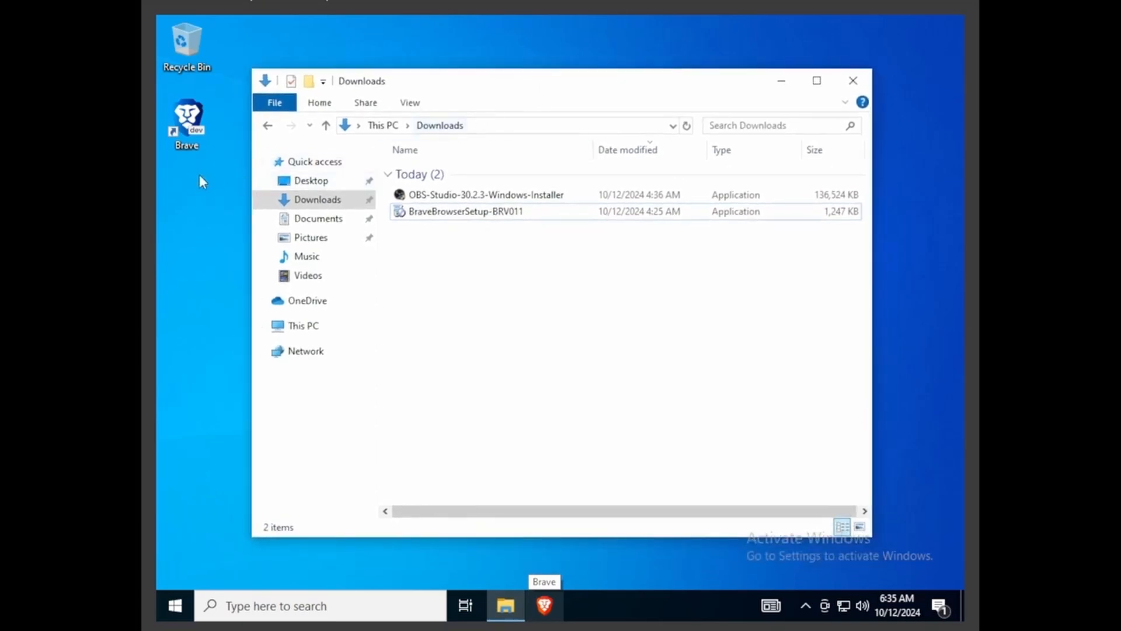
# Step: Browse to C:\Windows\System32\Sysprep and launch the sysprep application
pyautogui.click(189, 142)
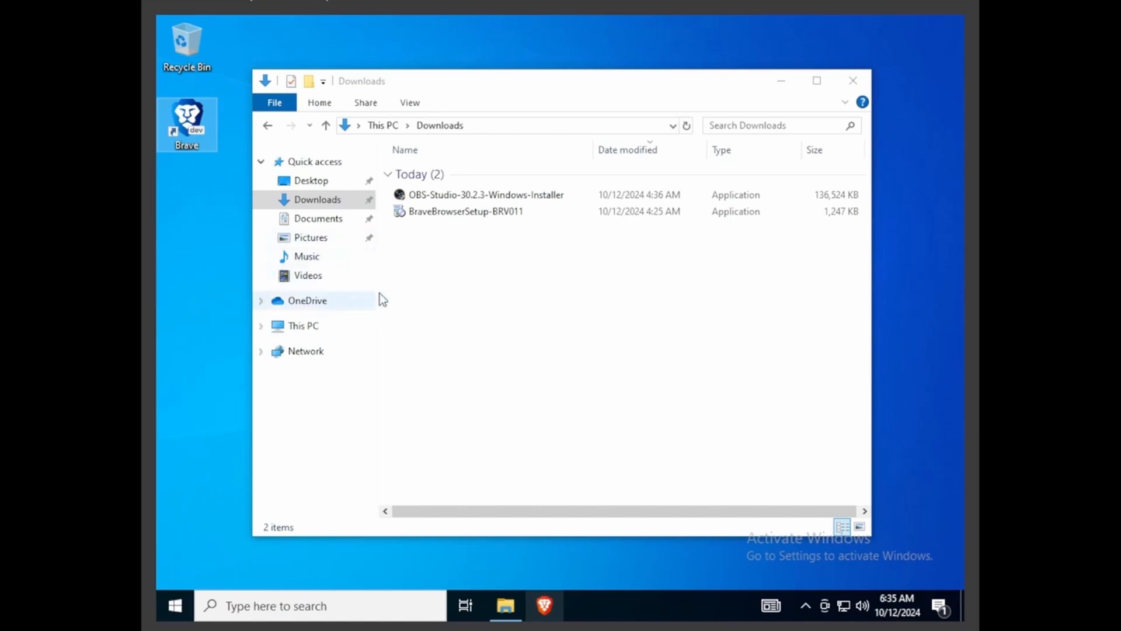
pyautogui.click(321, 329)
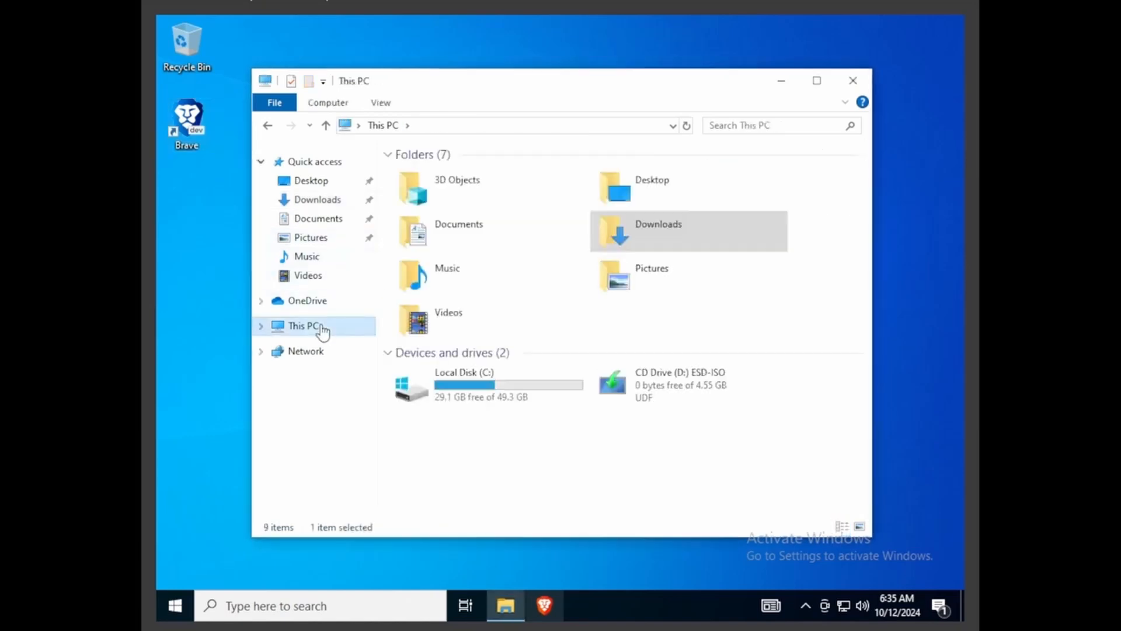
pyautogui.doubleClick(479, 386)
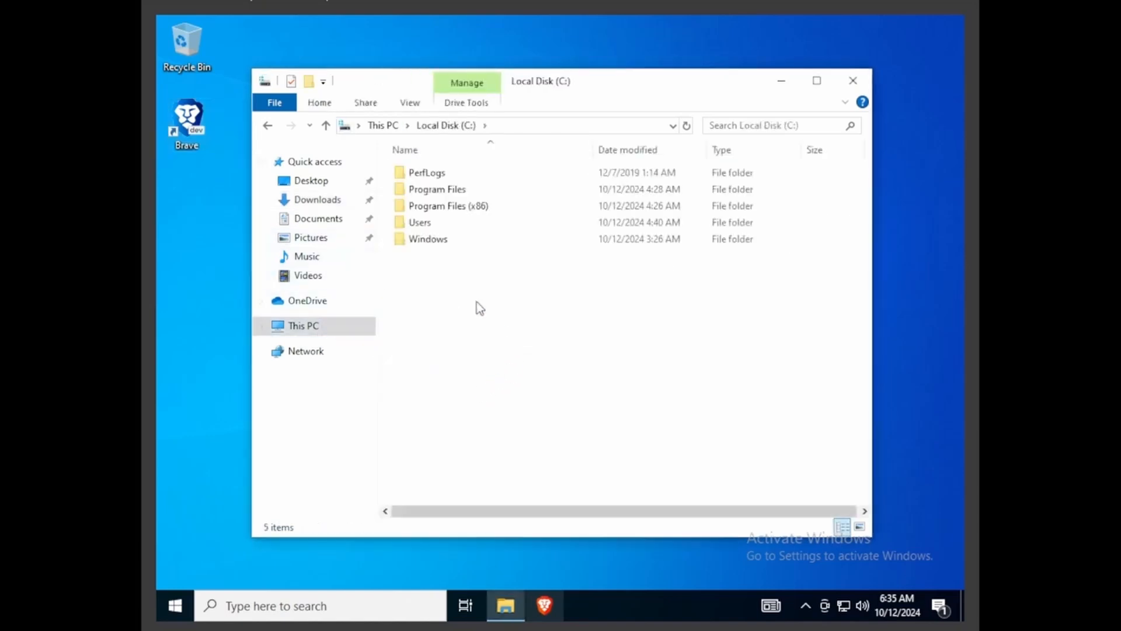
pyautogui.doubleClick(444, 243)
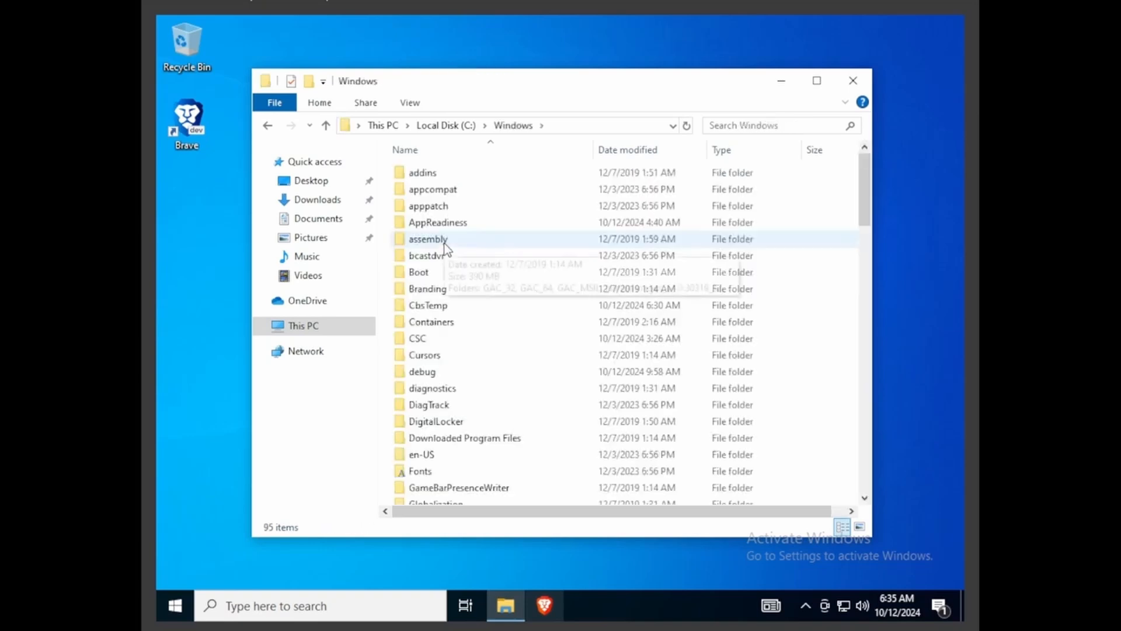
pyautogui.write('system')
pyautogui.doubleClick(458, 401)
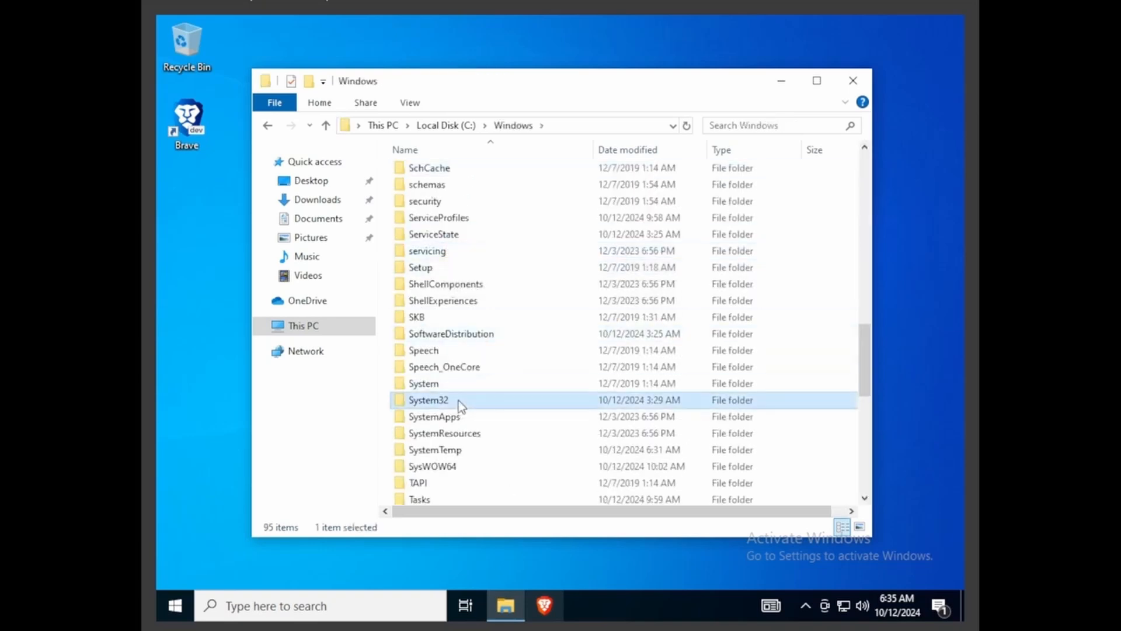
pyautogui.write('sysprep')
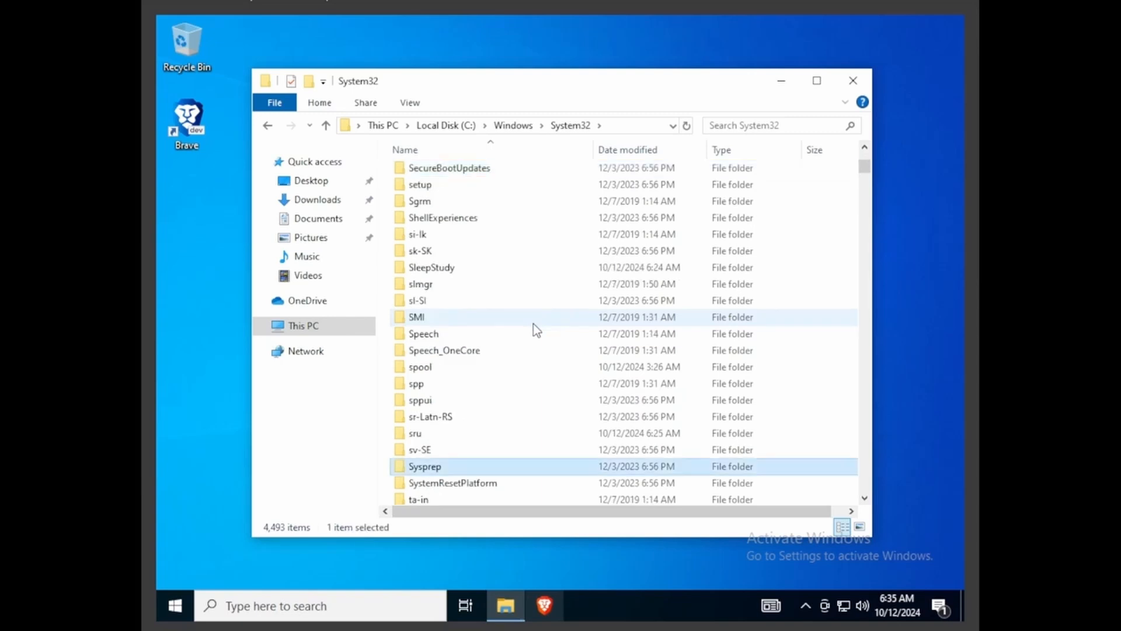
pyautogui.doubleClick(440, 467)
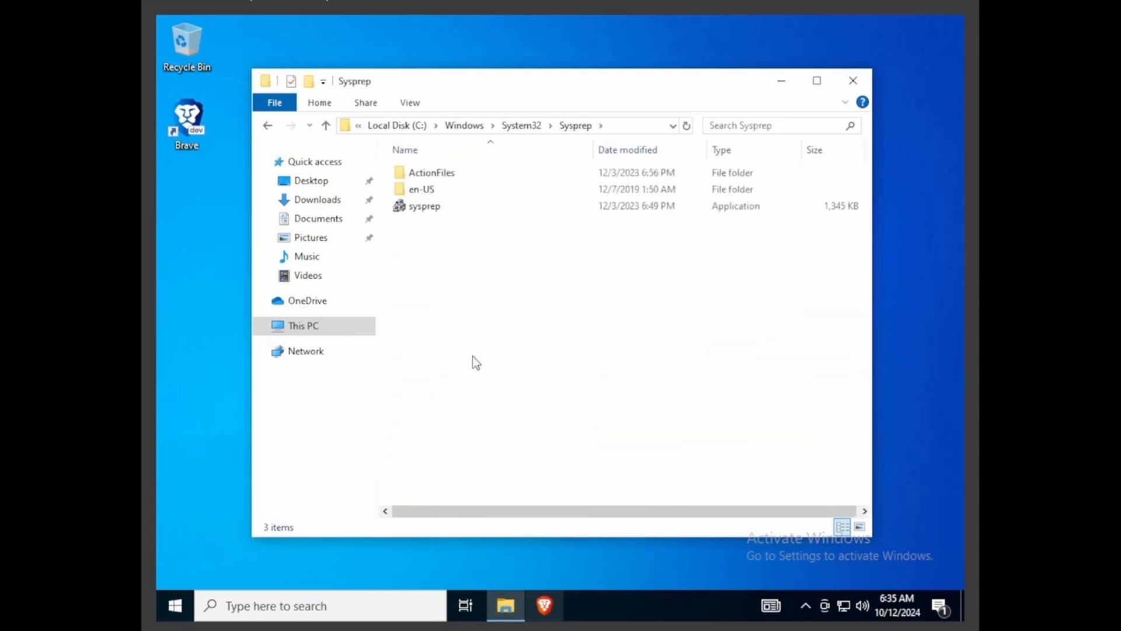
pyautogui.doubleClick(454, 206)
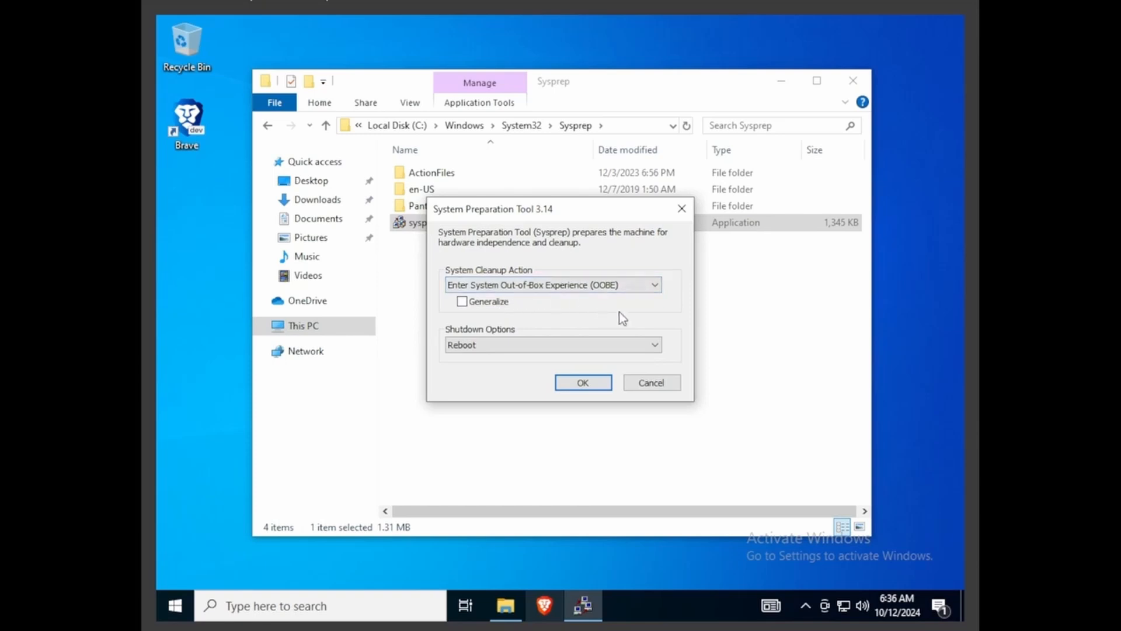
# Step: Run Sysprep with the Enter System Out-of-Box Experience (OOBE) cleanup action, Generalize enabled and the shutdown option set to Quit
pyautogui.click(655, 287)
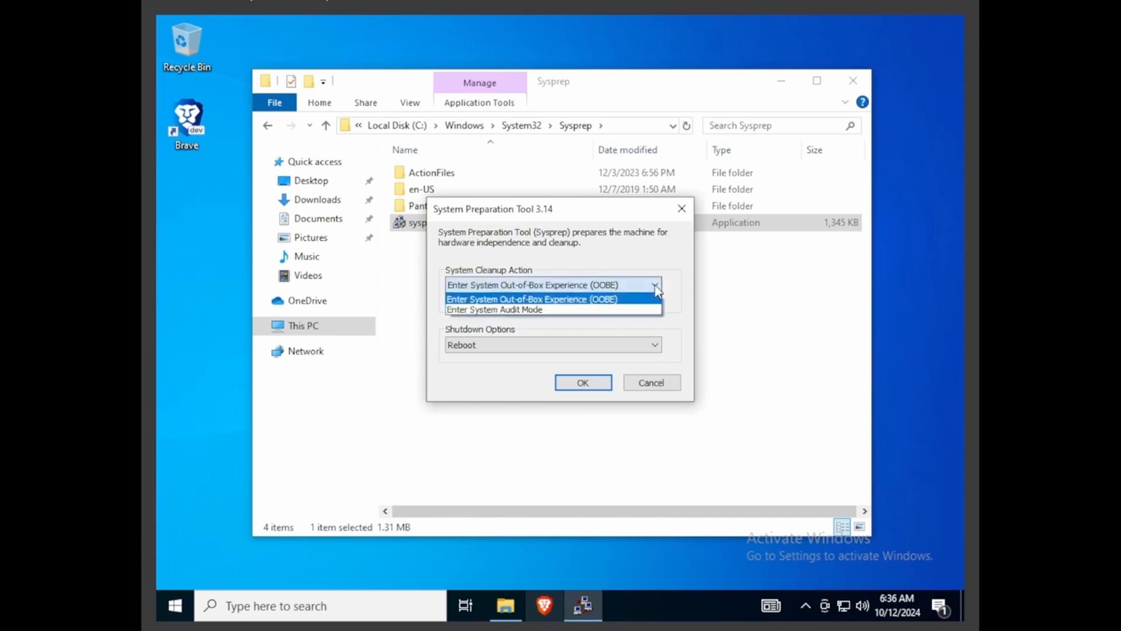
pyautogui.click(499, 299)
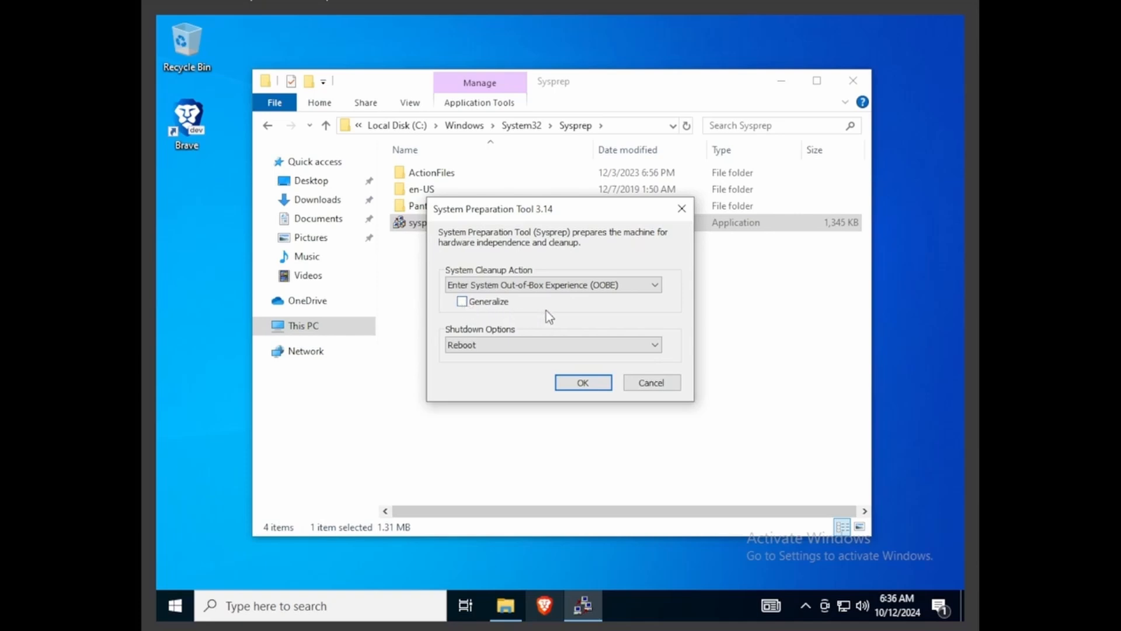
pyautogui.click(489, 304)
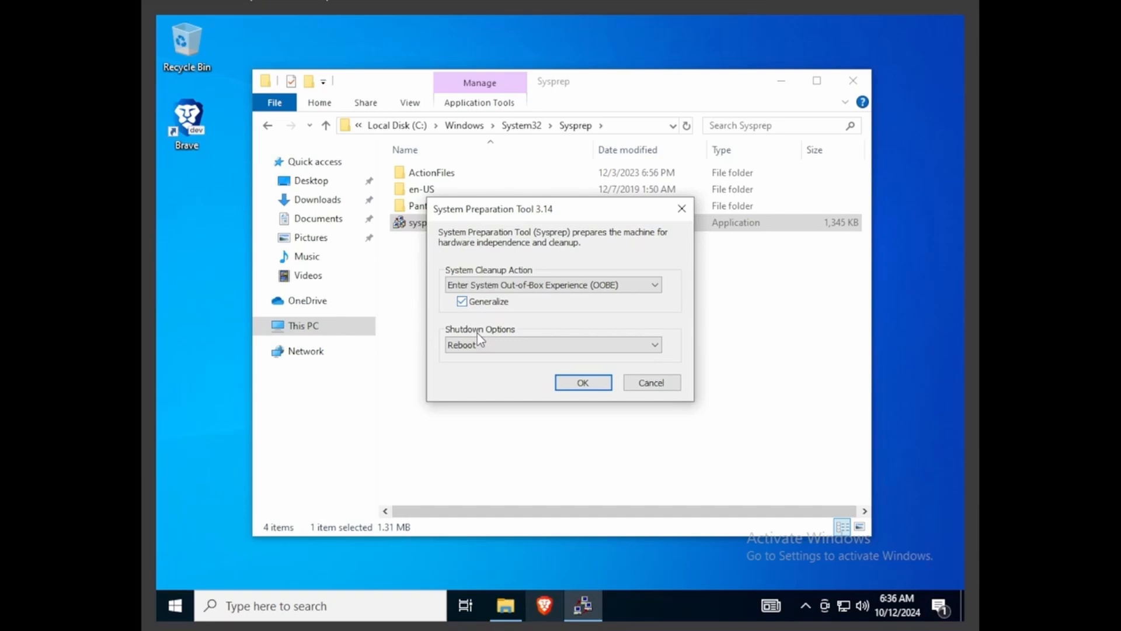
pyautogui.click(543, 347)
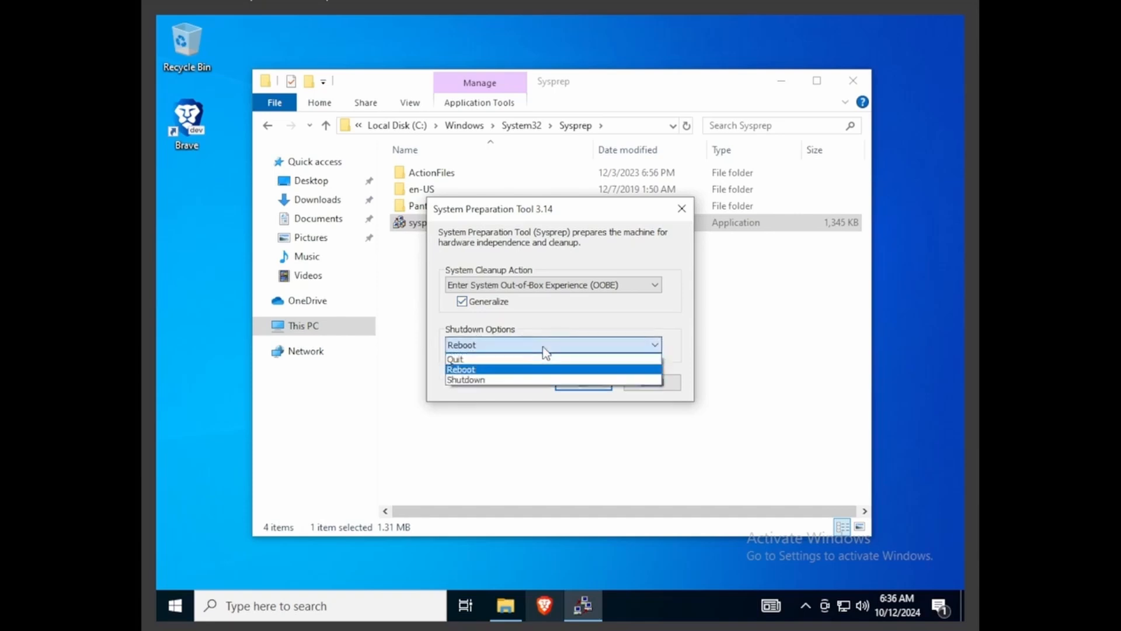
pyautogui.click(471, 361)
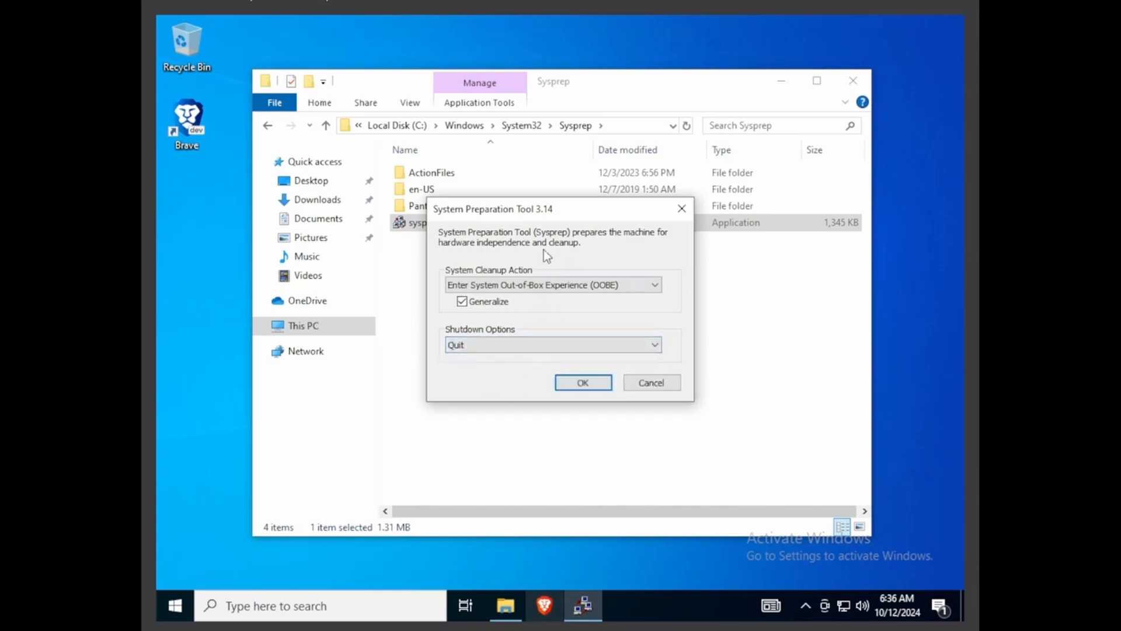
pyautogui.moveTo(560, 215); pyautogui.dragTo(574, 254)
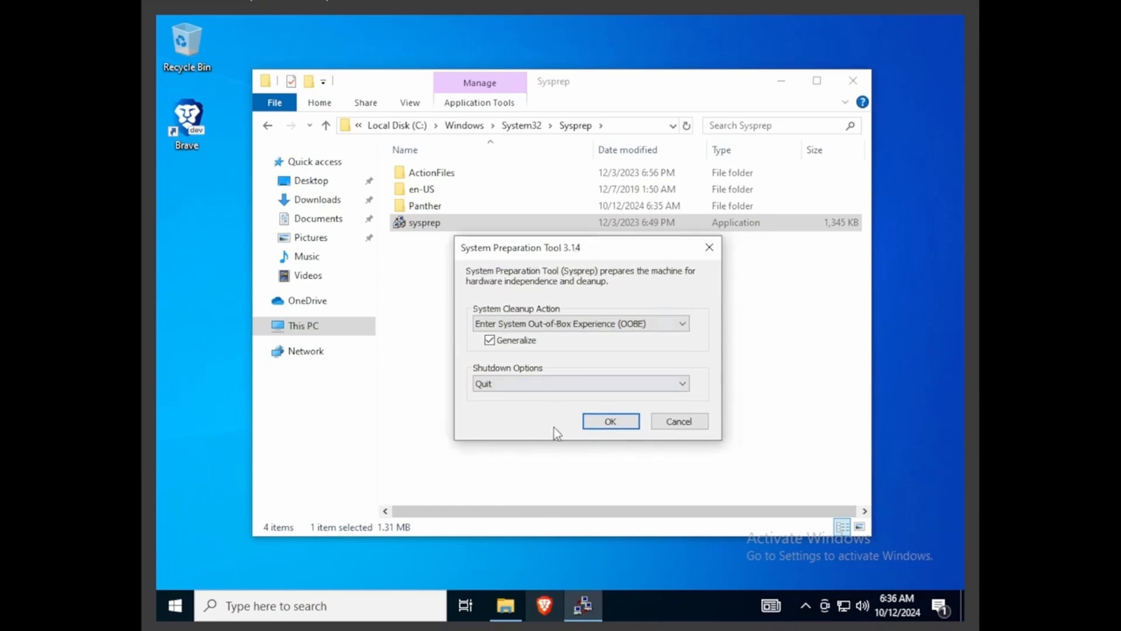
pyautogui.click(599, 423)
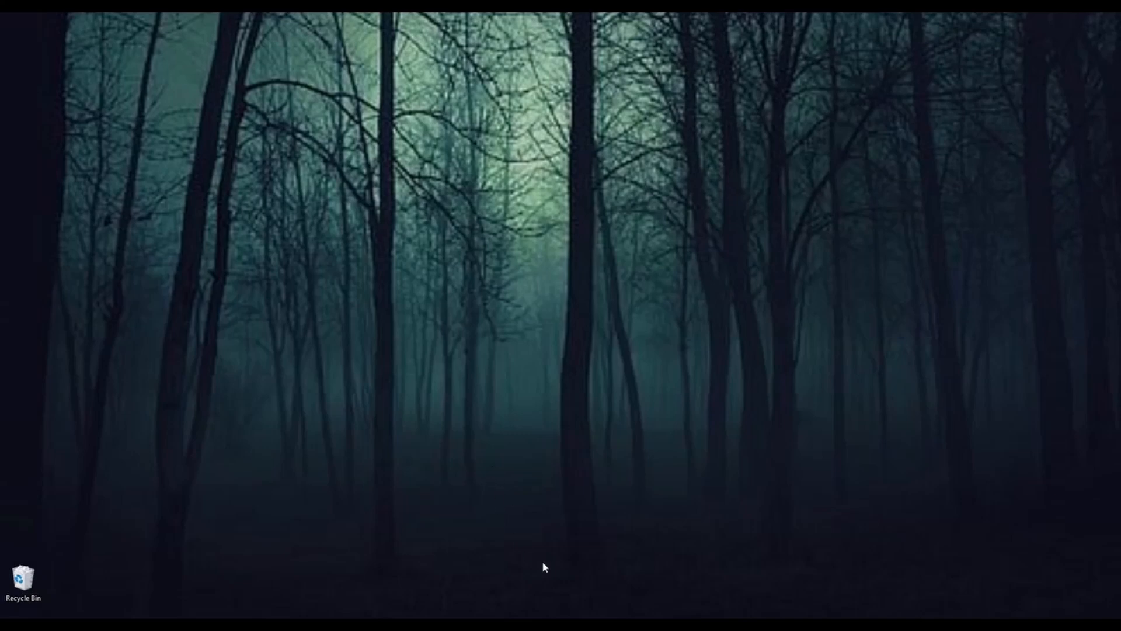
# Step: Switch to Oracle VM VirtualBox Manager on the host and start the win10 virtual machine
pyautogui.moveTo(617, 625)
pyautogui.click(617, 623)
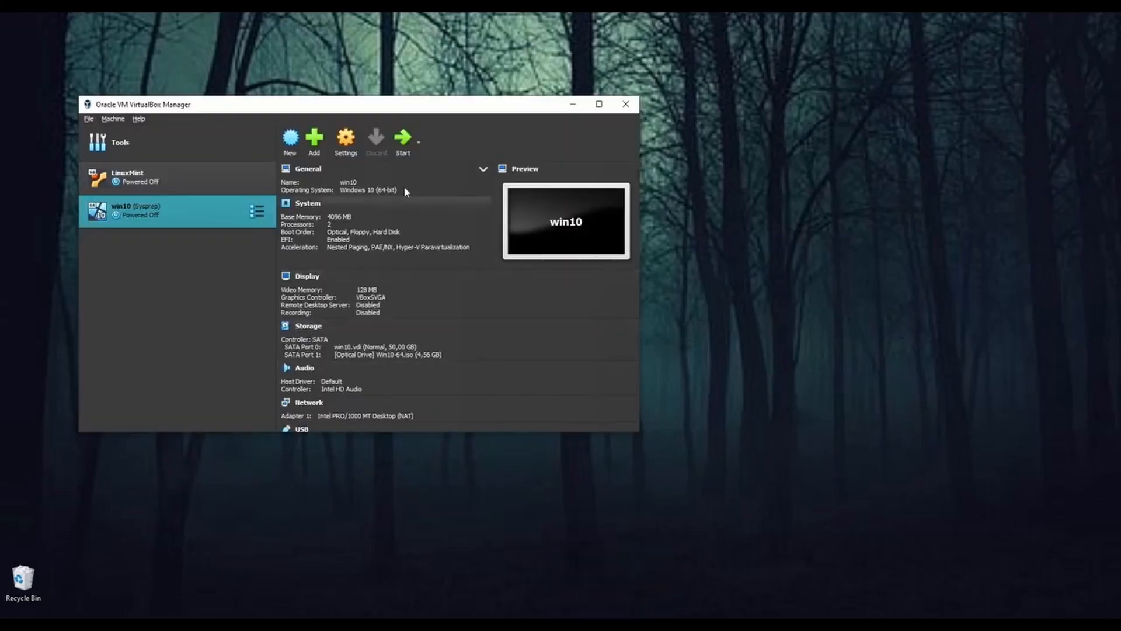
pyautogui.click(401, 153)
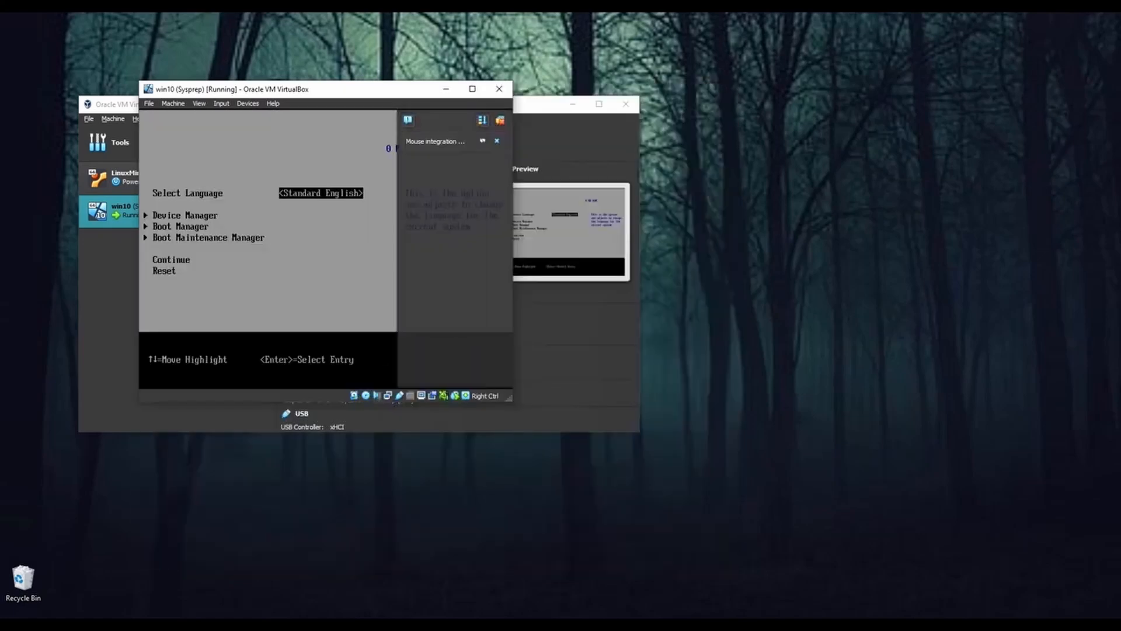
# Step: Boot the virtual machine into Windows Setup using the Boot Manager's UEFI VBOX CD-ROM entry
pyautogui.press('Down')
pyautogui.press('Down')
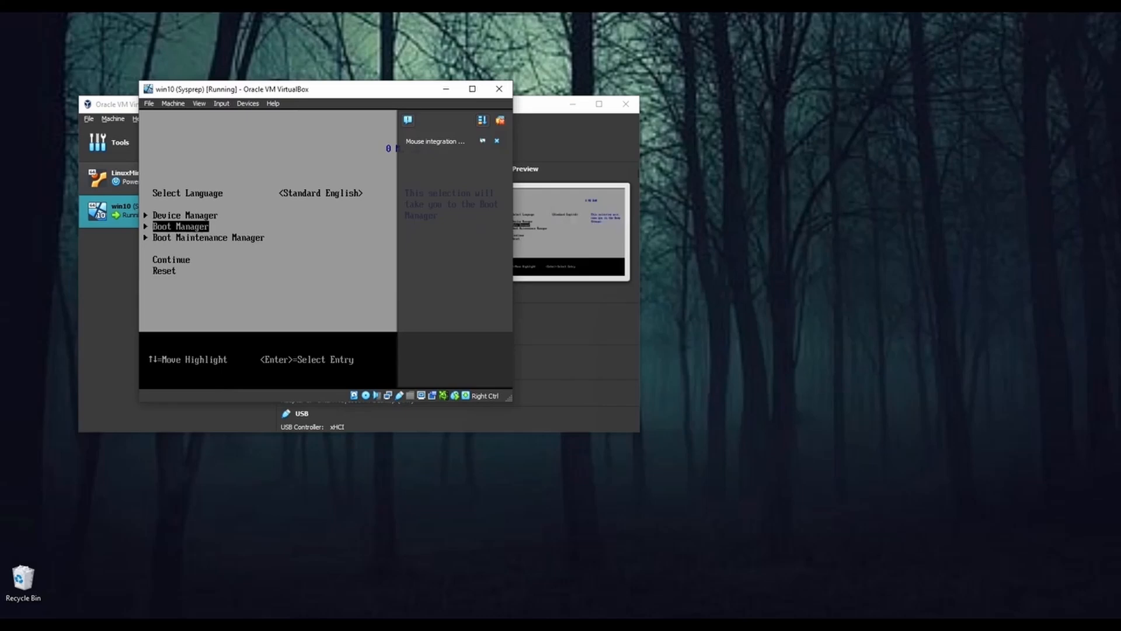
pyautogui.press('Return')
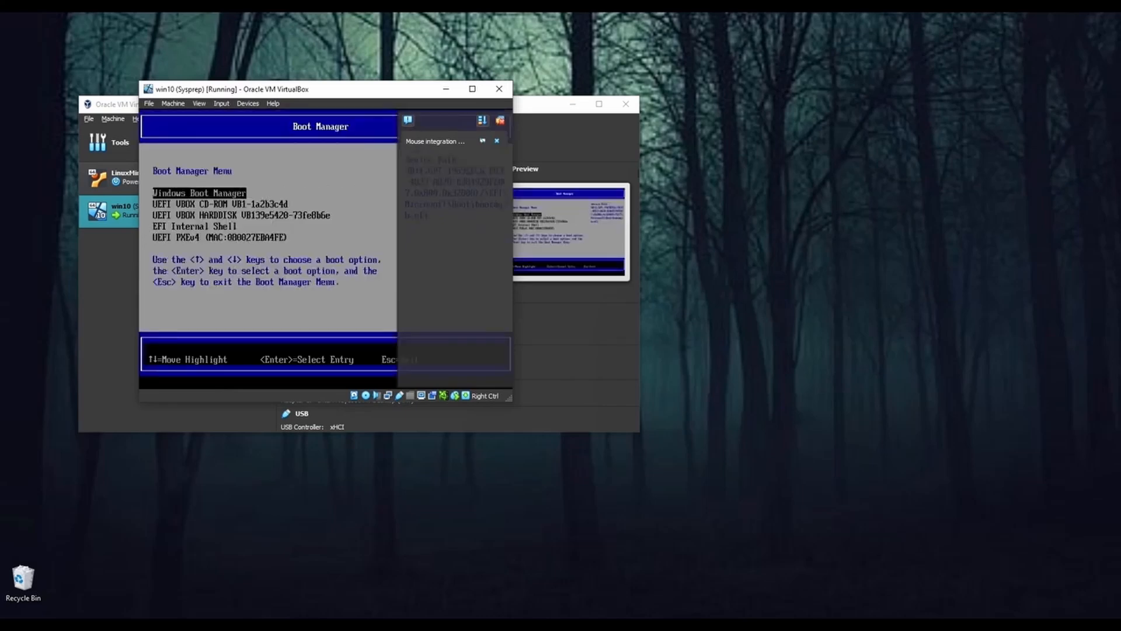
pyautogui.press('Down')
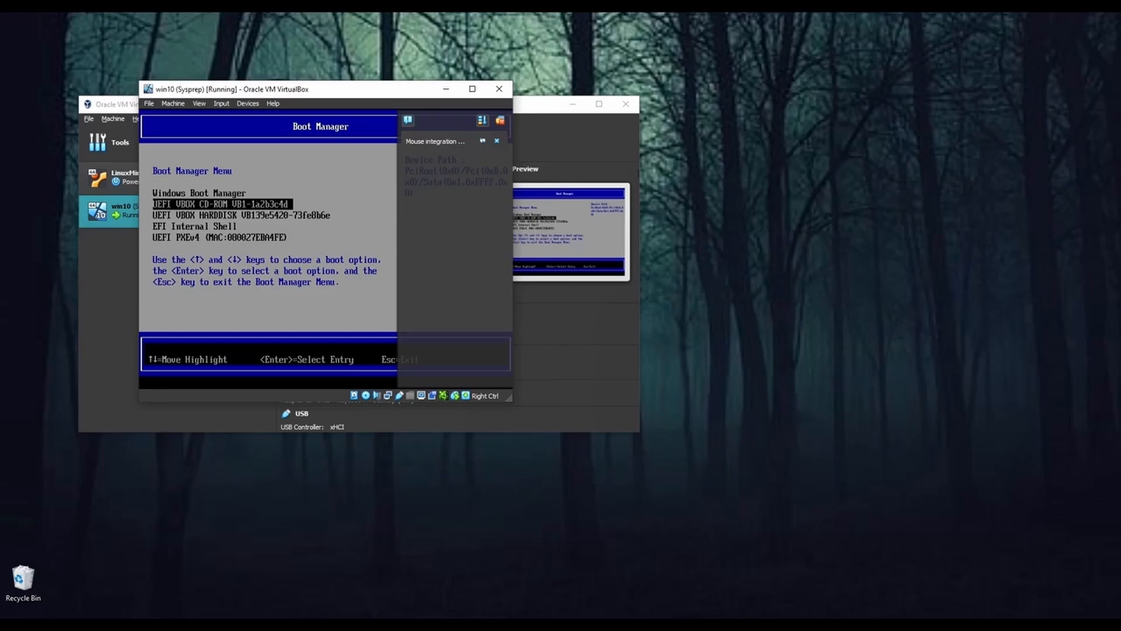
pyautogui.press('Return')
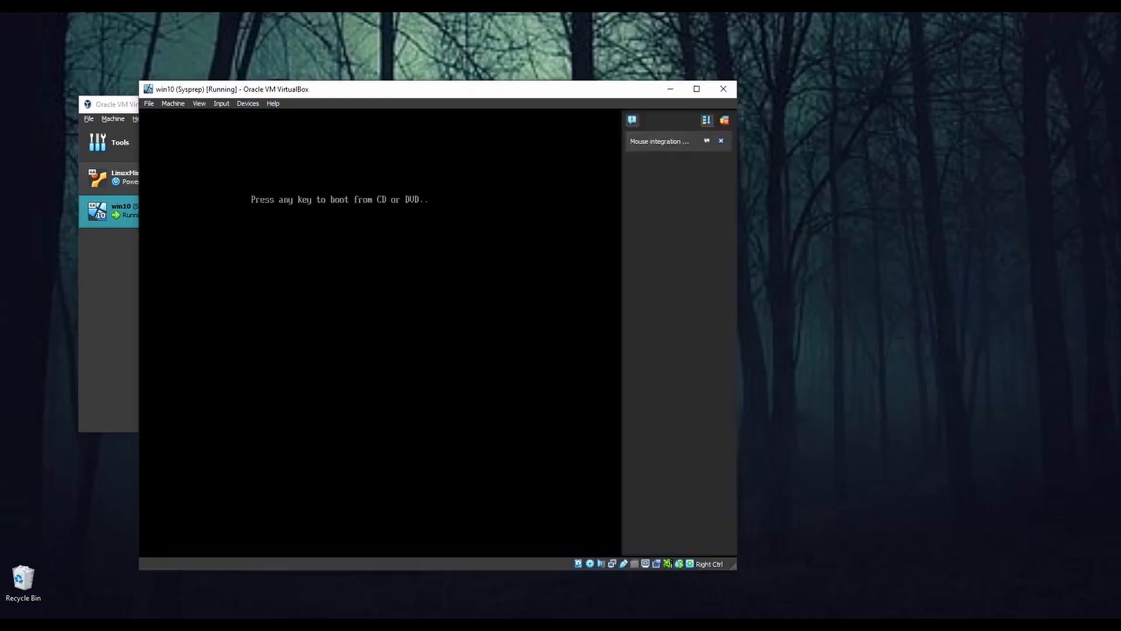
pyautogui.press('Return')
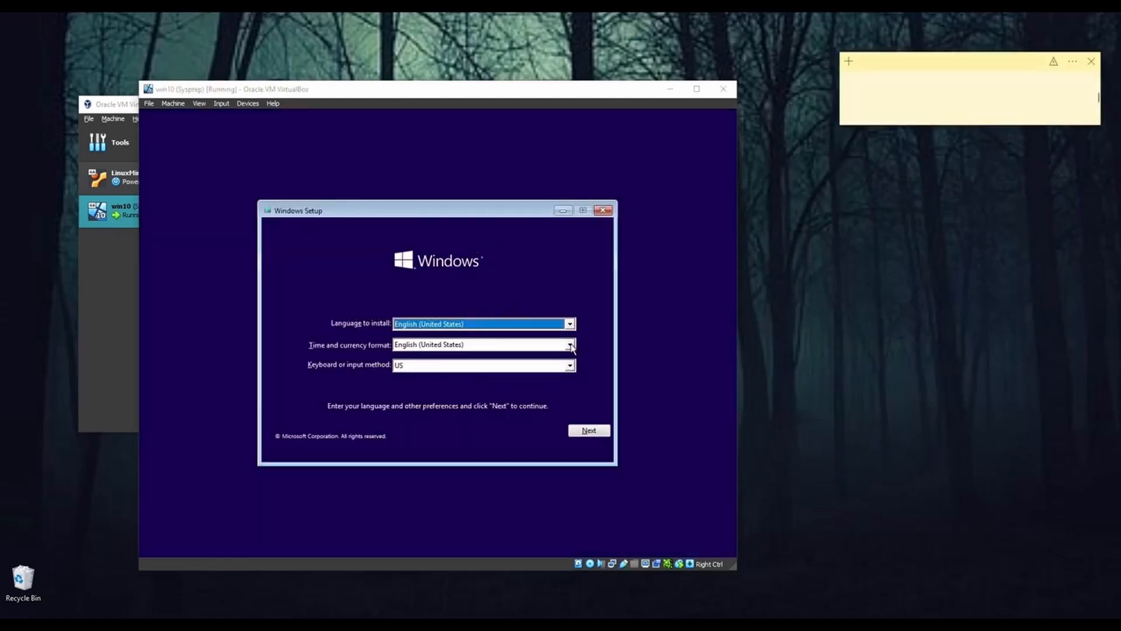
# Step: Keep English (United States) as the time and currency format and continue past the language preferences in Windows Setup
pyautogui.click(570, 345)
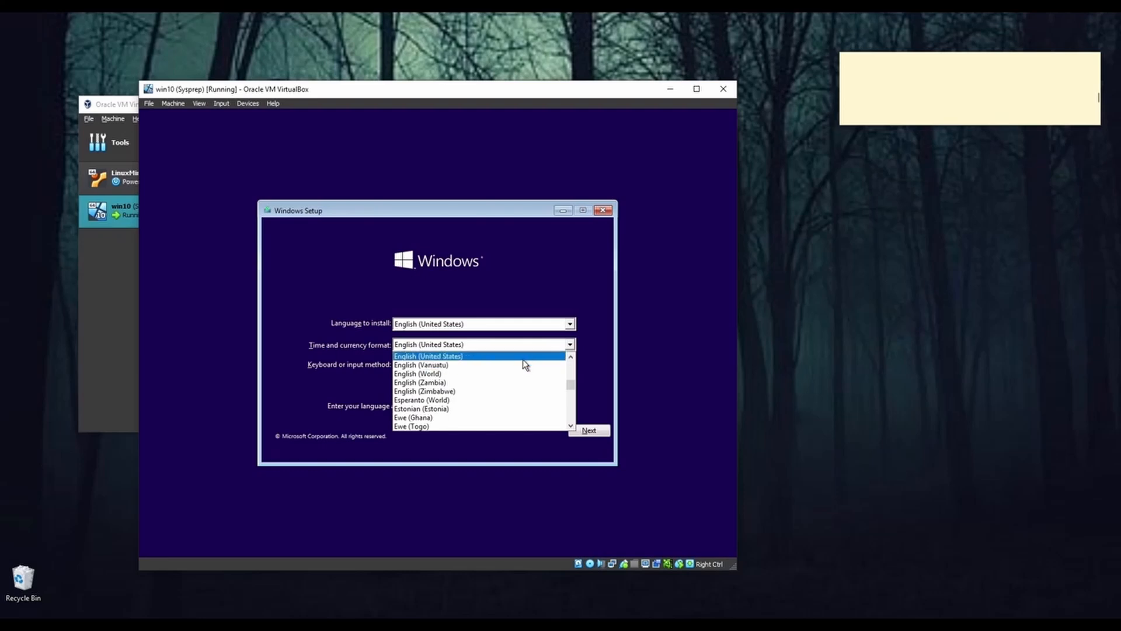
pyautogui.click(662, 327)
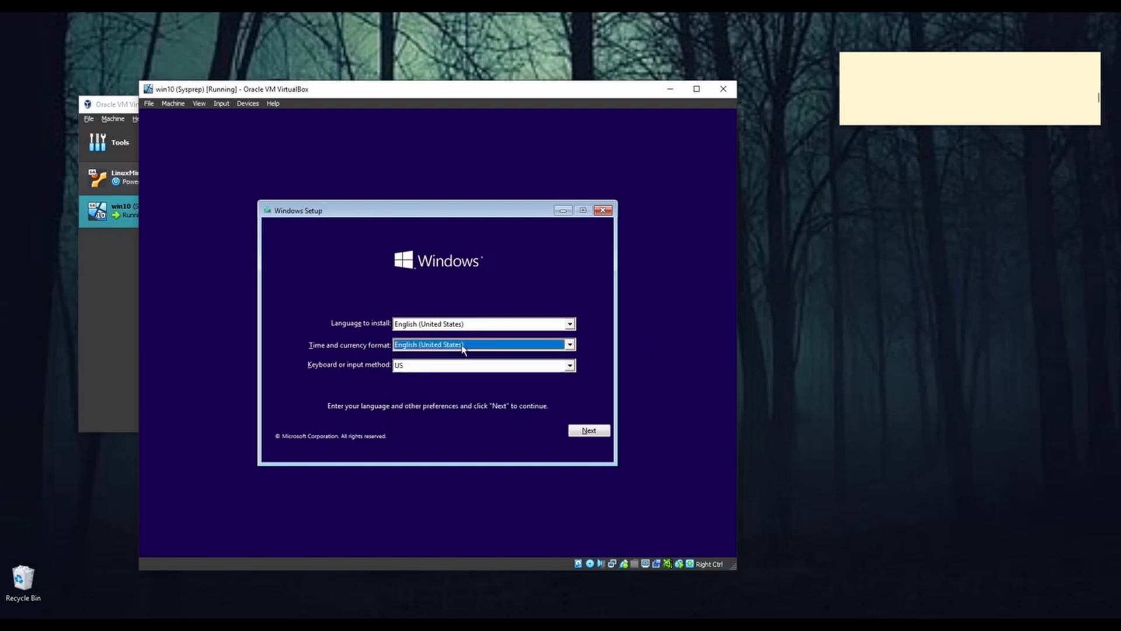
pyautogui.click(588, 430)
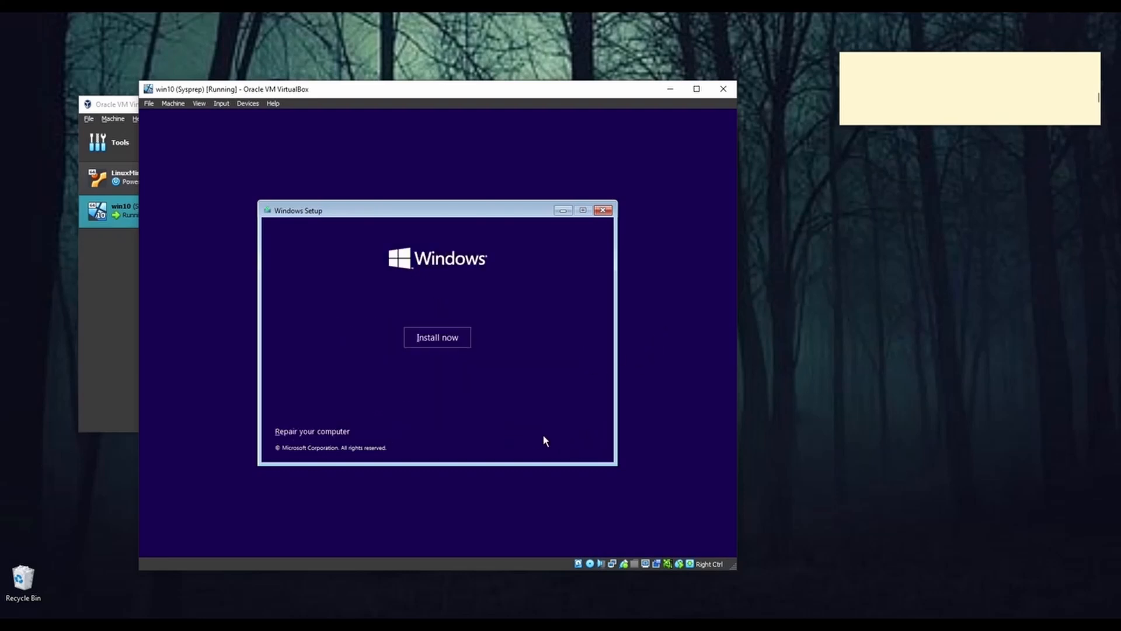
# Step: Choose to repair the computer and open Command Prompt from the advanced troubleshooting options, closing and reopening its window once
pyautogui.click(316, 435)
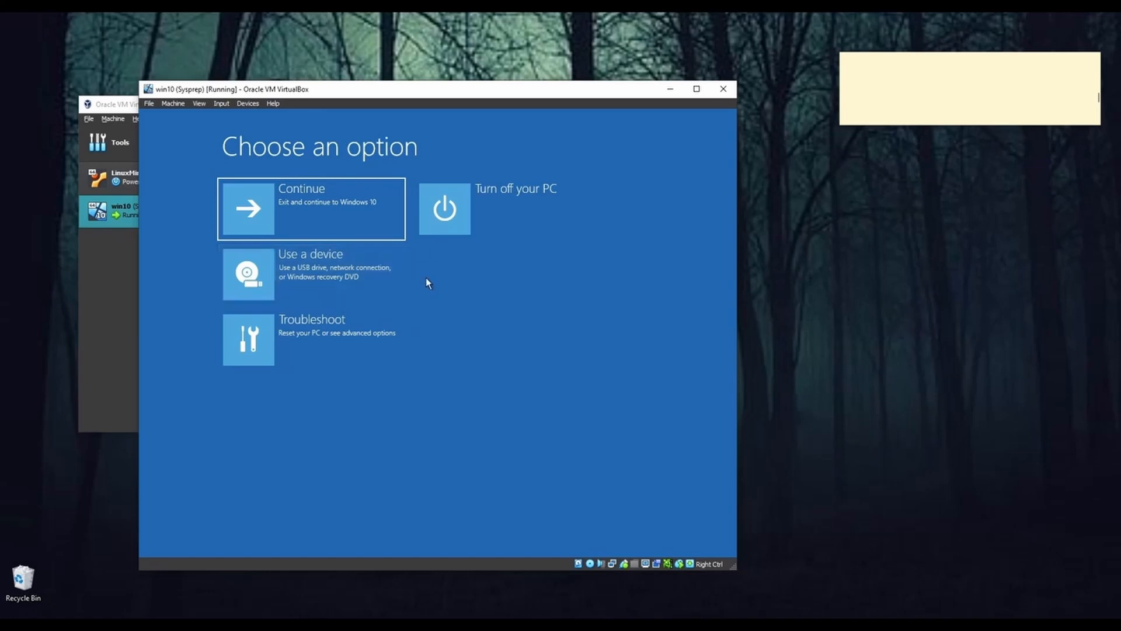
pyautogui.click(328, 345)
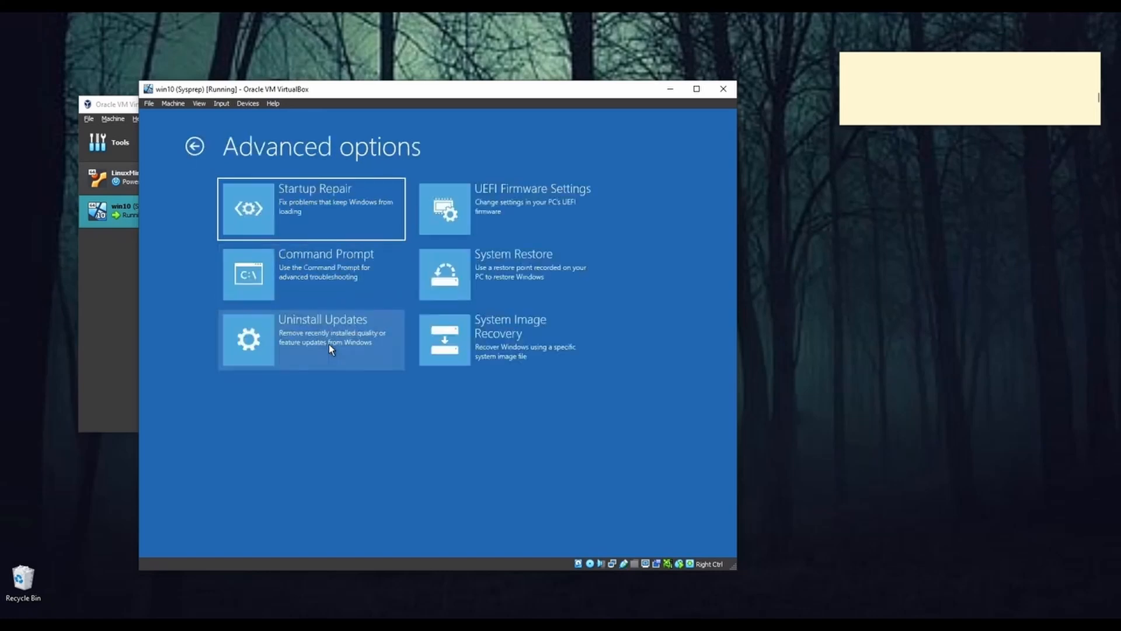
pyautogui.click(341, 272)
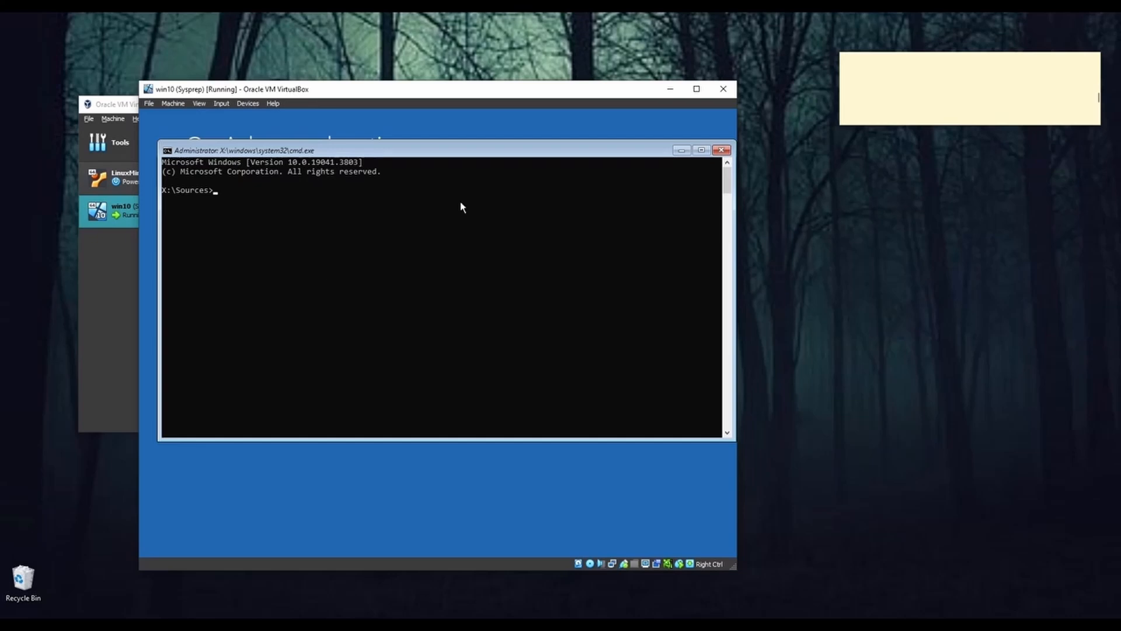
pyautogui.click(722, 151)
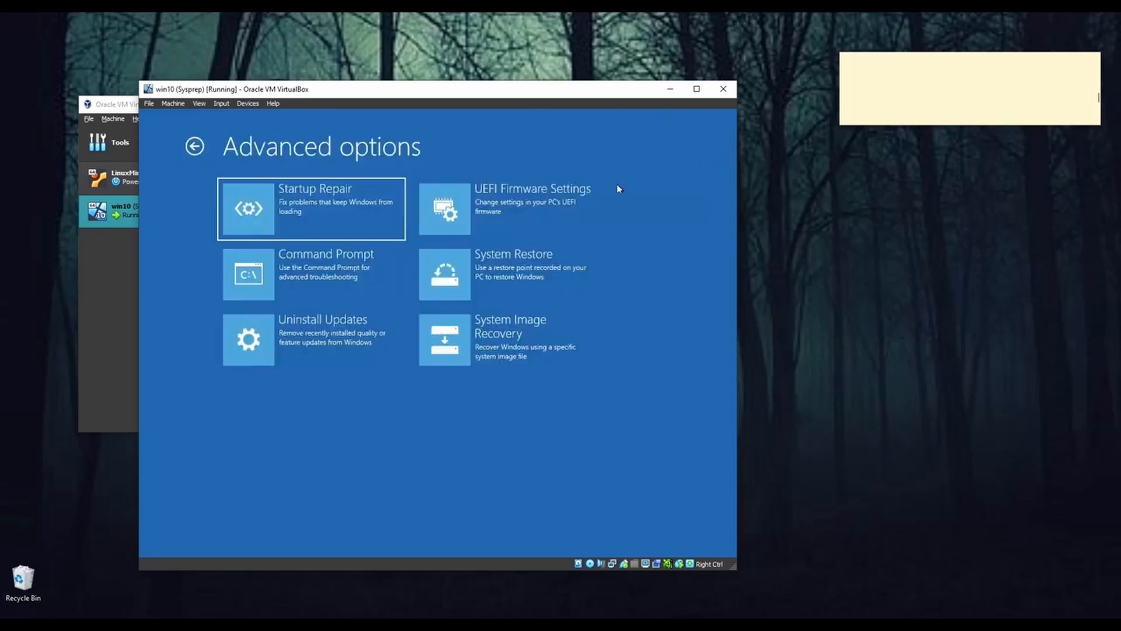
pyautogui.click(353, 258)
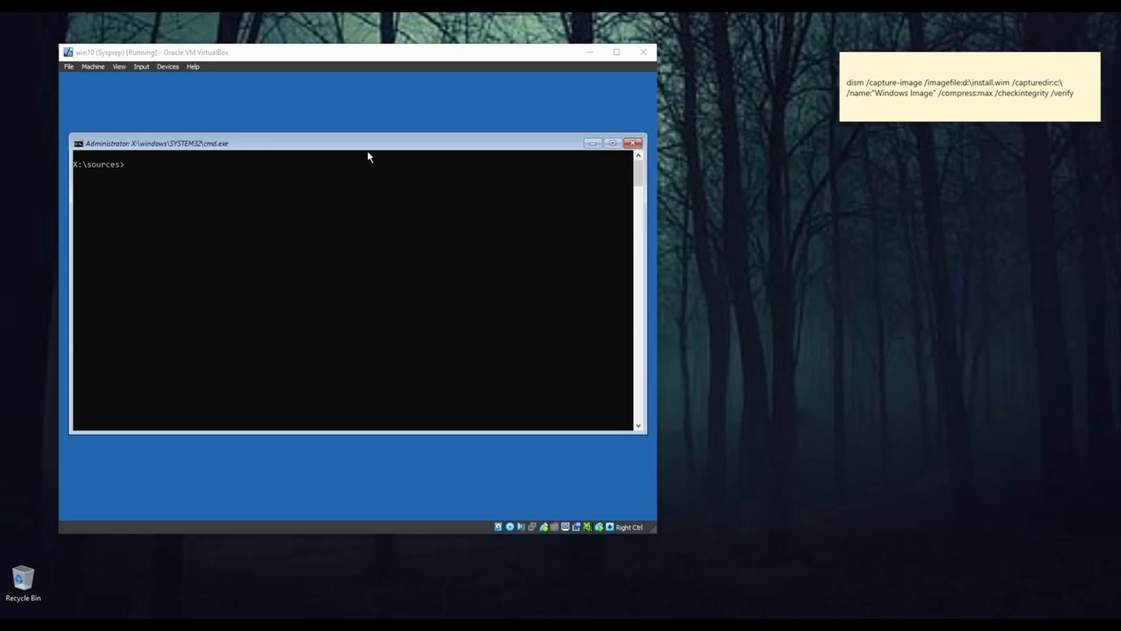
pyautogui.click(368, 156)
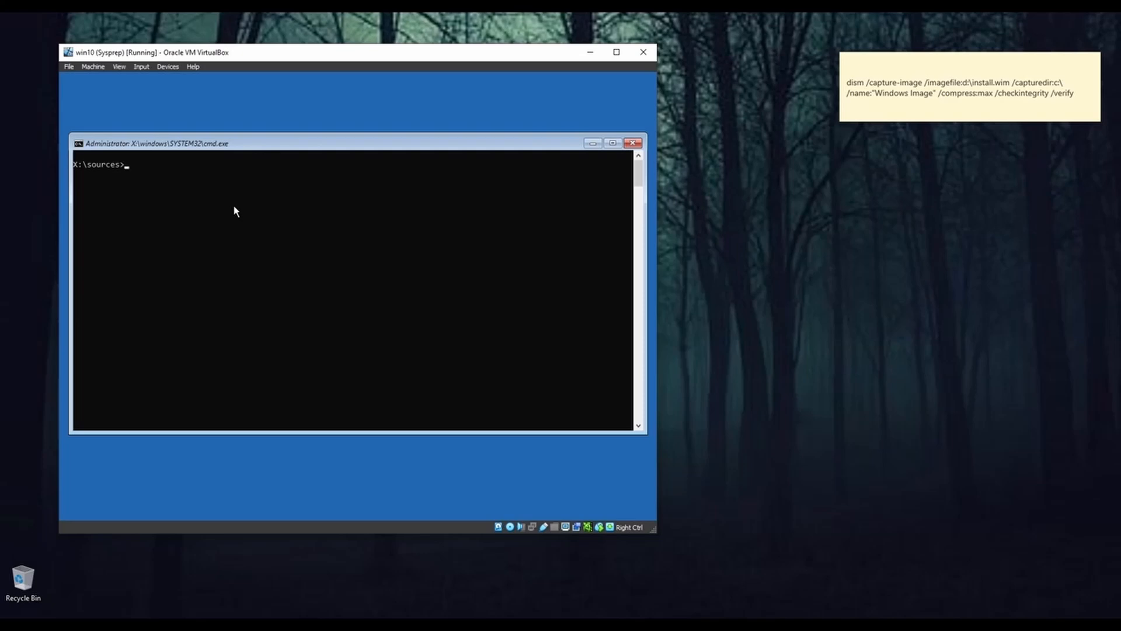
# Step: Switch the recovery command prompt to drive C: and list its contents with dir
pyautogui.write('c:')
pyautogui.press('Return')
pyautogui.write('dir')
pyautogui.press('Return')
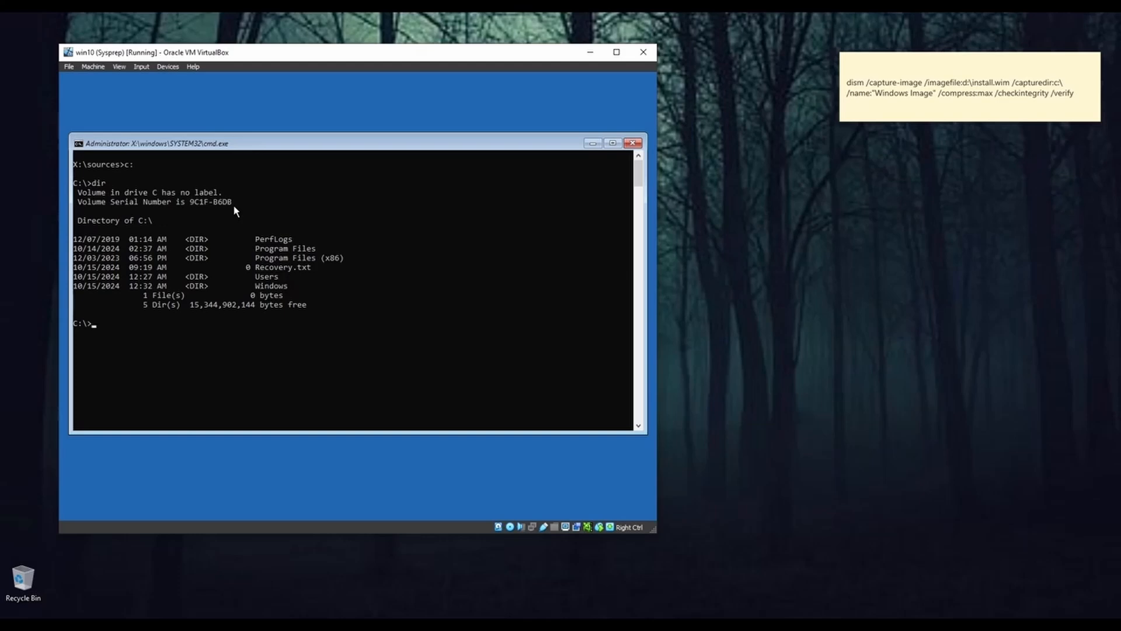
# Step: Switch to drive D: and list its contents with dir
pyautogui.write('d:')
pyautogui.press('Return')
pyautogui.write('dir')
pyautogui.press('Return')
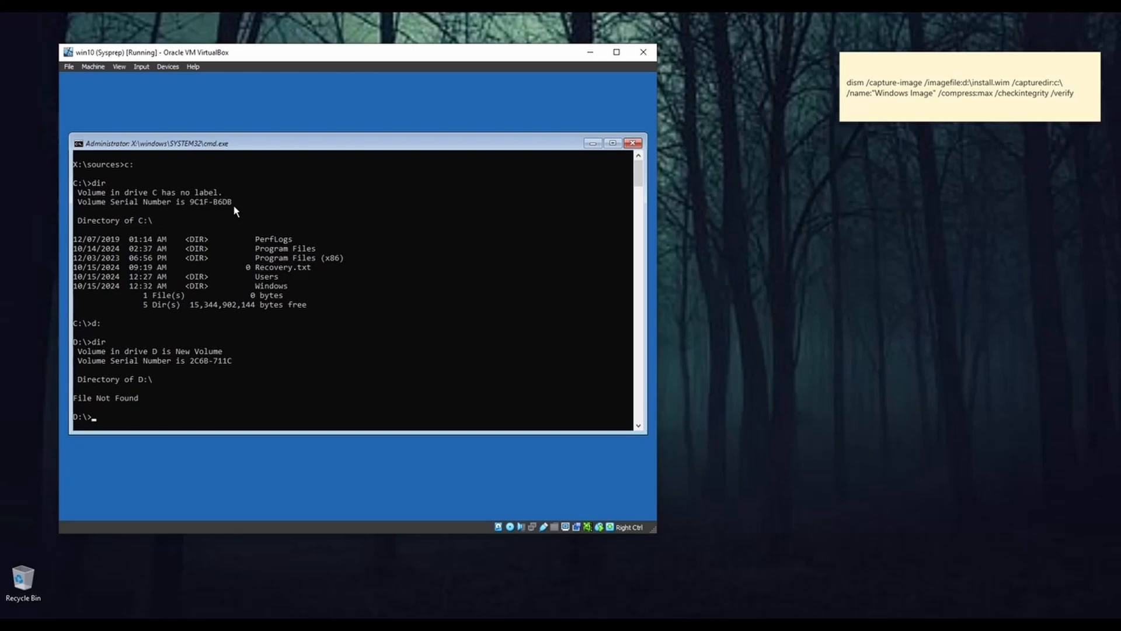
# Step: Return the command prompt to drive C: and clear the screen with cls
pyautogui.write('c:')
pyautogui.press('Return')
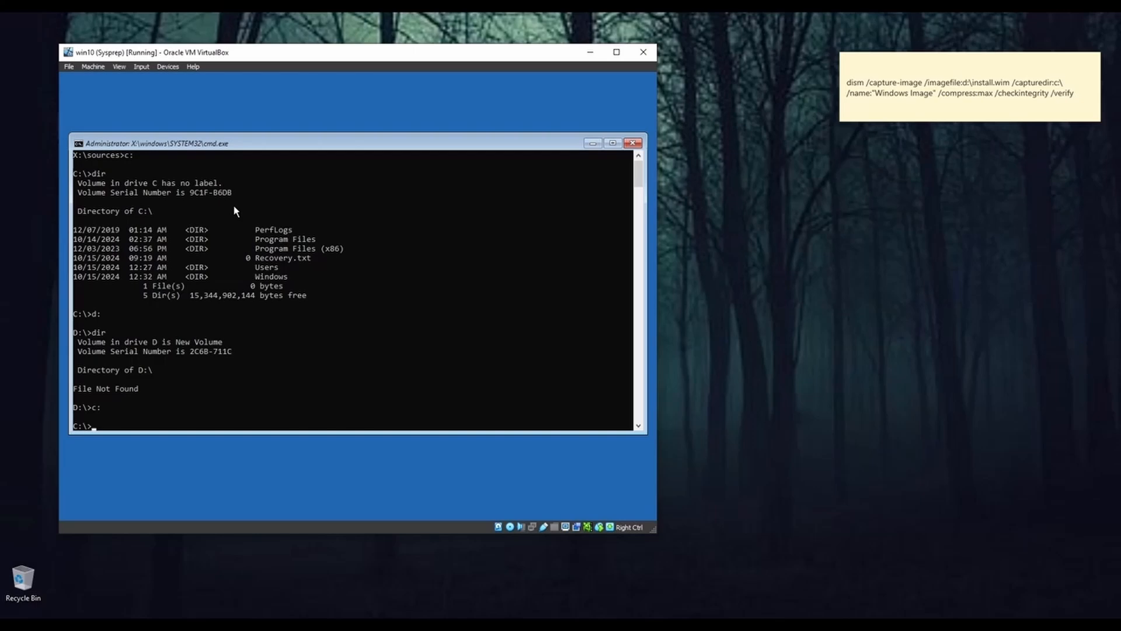
pyautogui.write('cls')
pyautogui.press('Return')
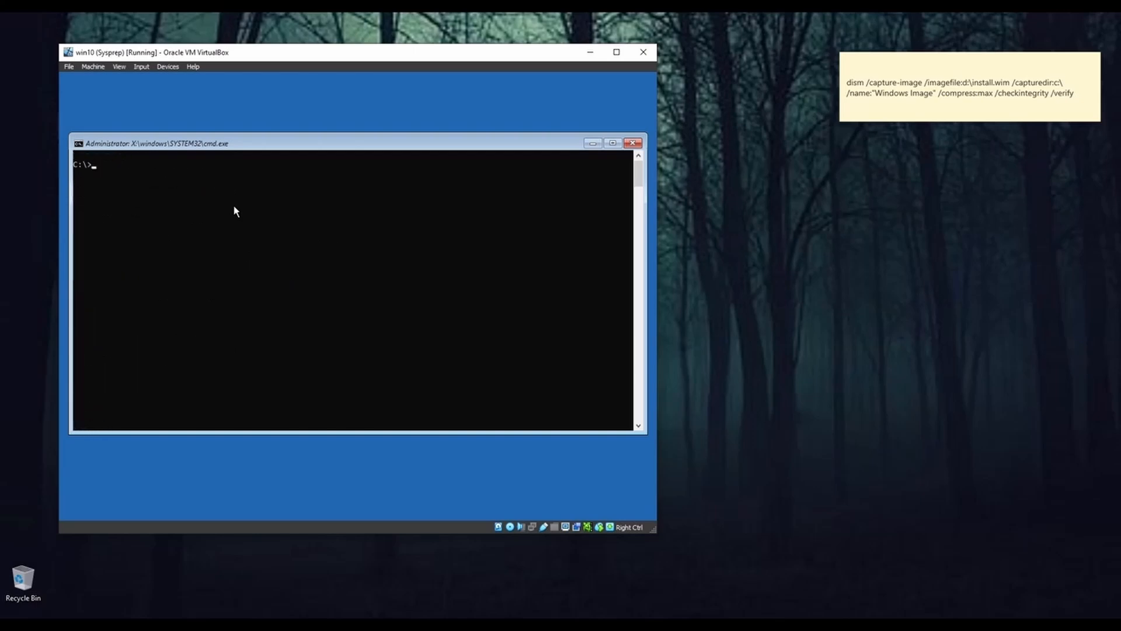
# Step: Begin a dism /capture-image command in the recovery command prompt with /imagefile:d:\install.wim as the output image
pyautogui.write('dism /capture-image /image')
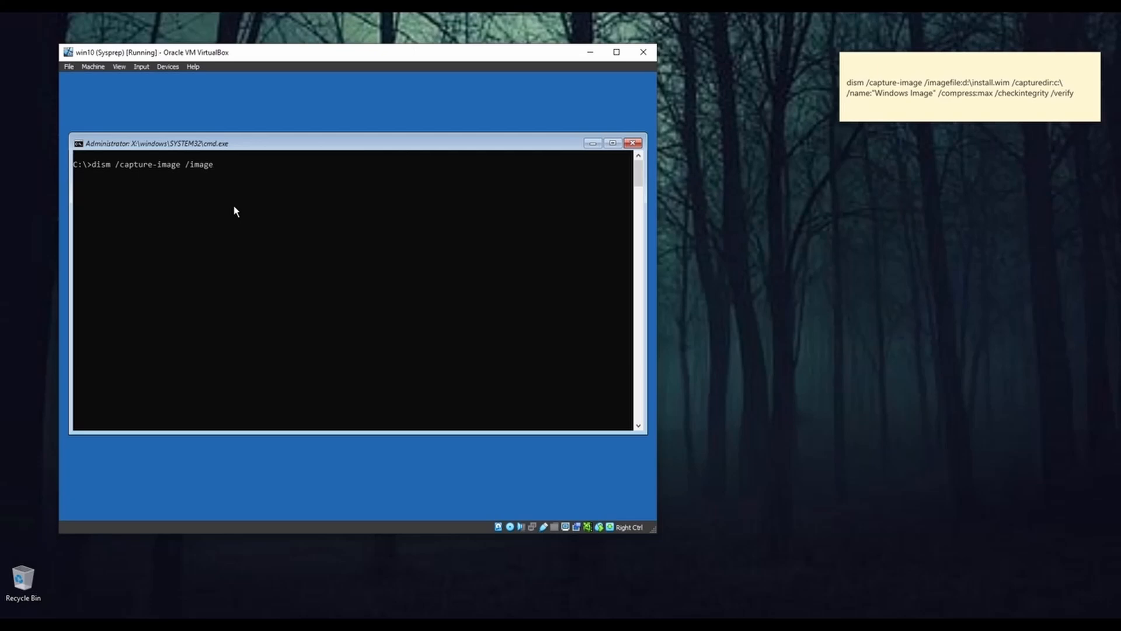
pyautogui.write('file:d:\\')
pyautogui.write('install.wim /capturedir')
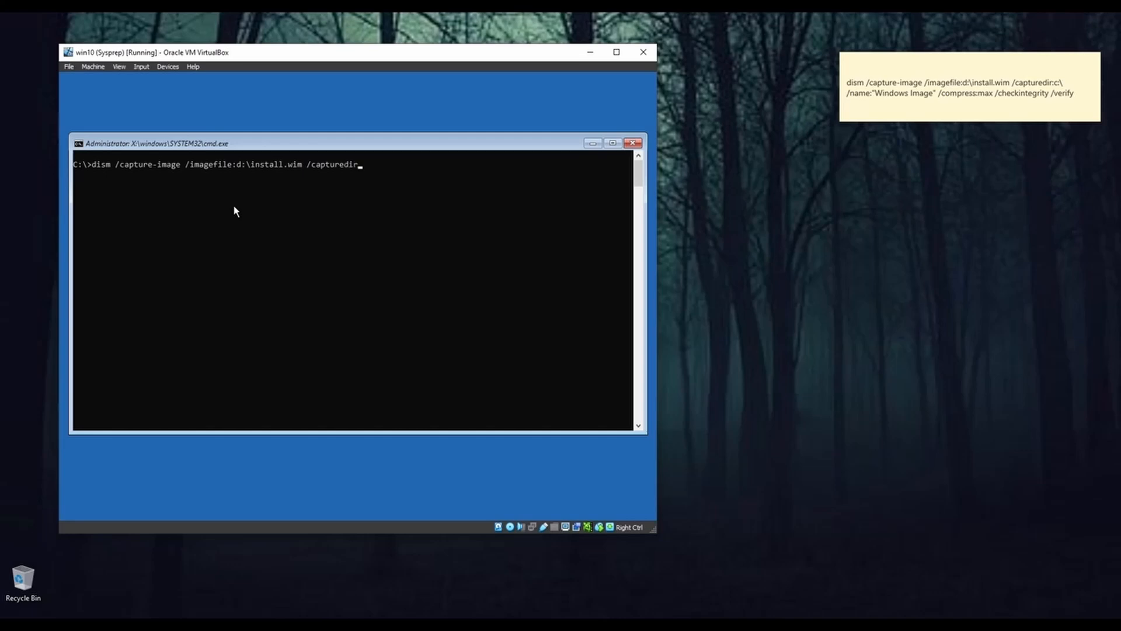
pyautogui.write(':c:\\ /name:"W')
# Step: Extend the dism command with /capturedir:c:\ as the source and /name:"Windows image" as the image name
pyautogui.write('indows image" /compress')
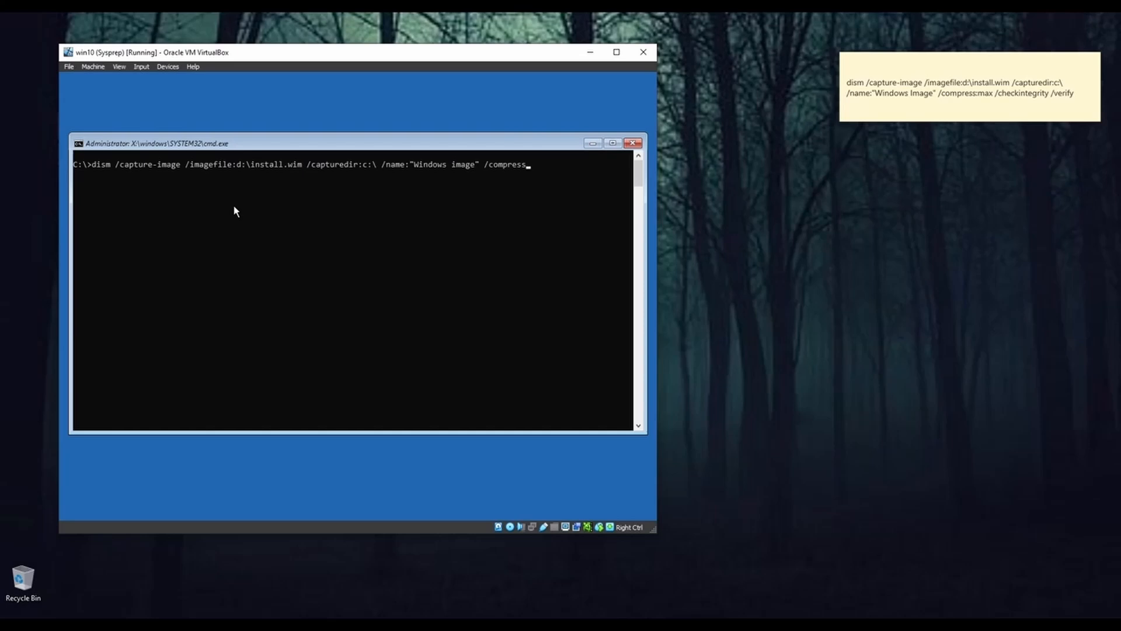
# Step: Complete the dism command with /compress:max /checkintegrity /verify and run it to capture the image
pyautogui.write(':max /checkintegrity')
pyautogui.write('/')
pyautogui.press('BackSpace')
pyautogui.write('/verify')
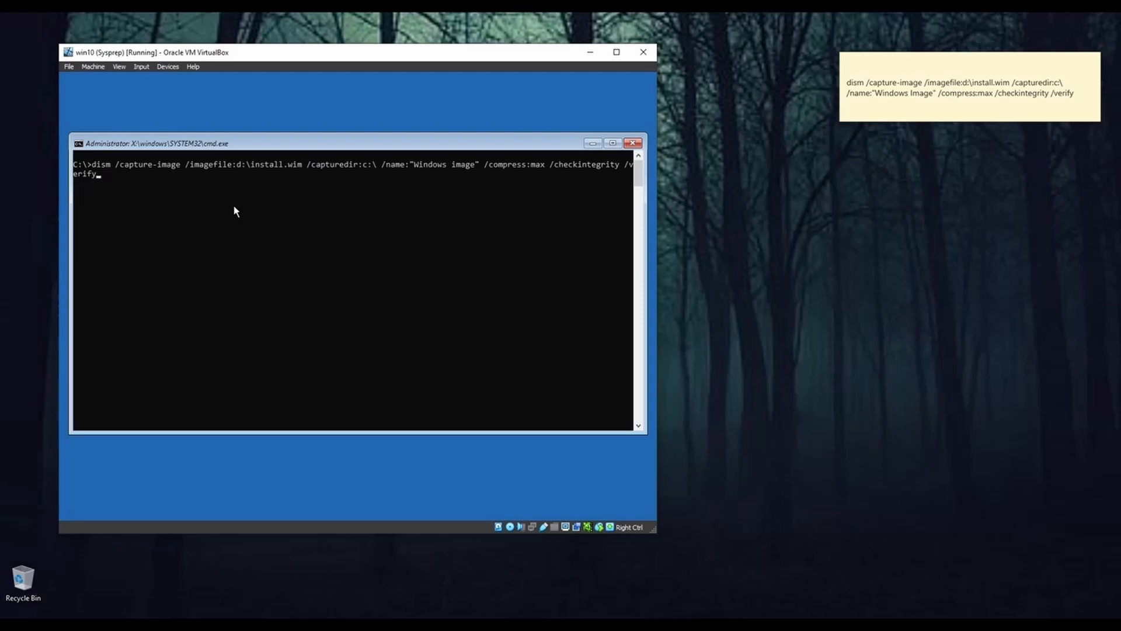
pyautogui.press('Return')
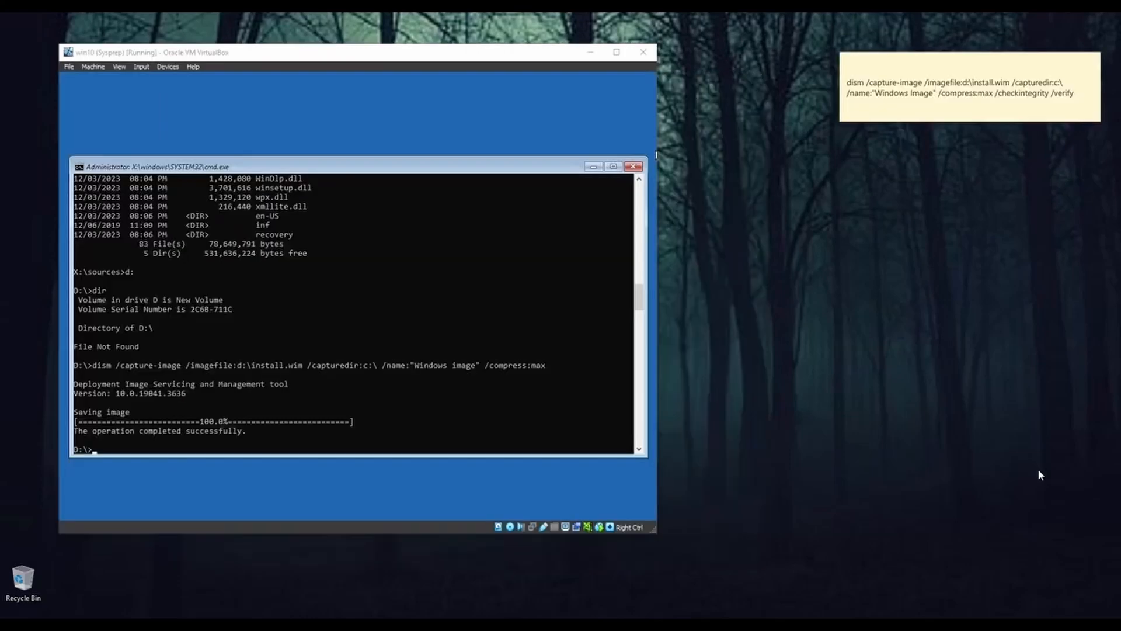
# Step: List the contents of drive D: with dir to check for the captured install.wim
pyautogui.click(385, 173)
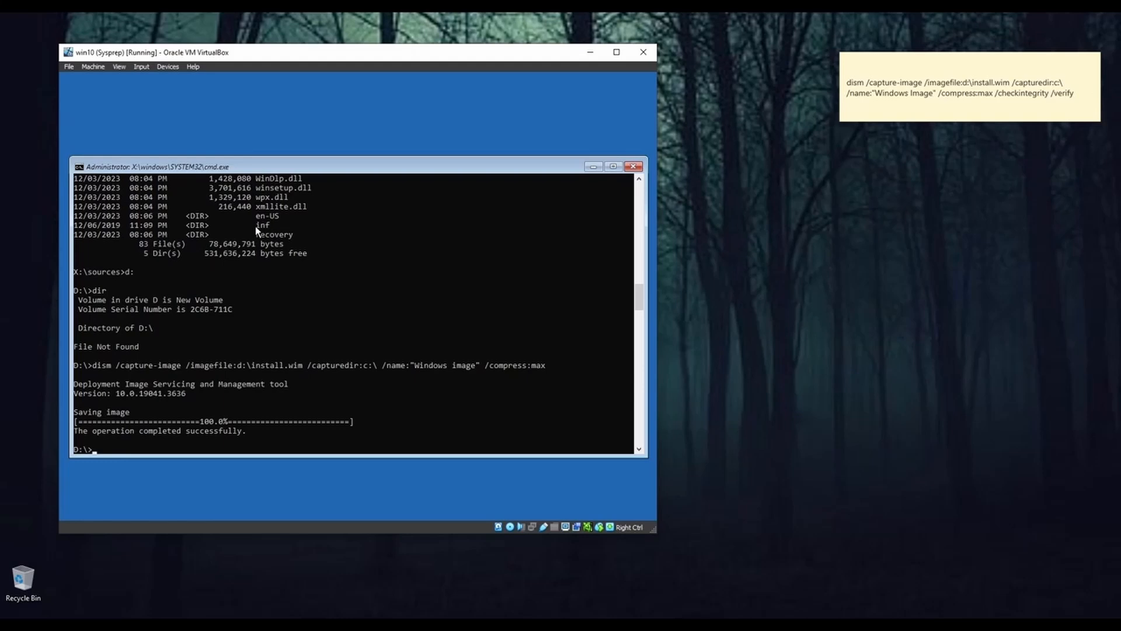
pyautogui.write('dir')
pyautogui.press('Return')
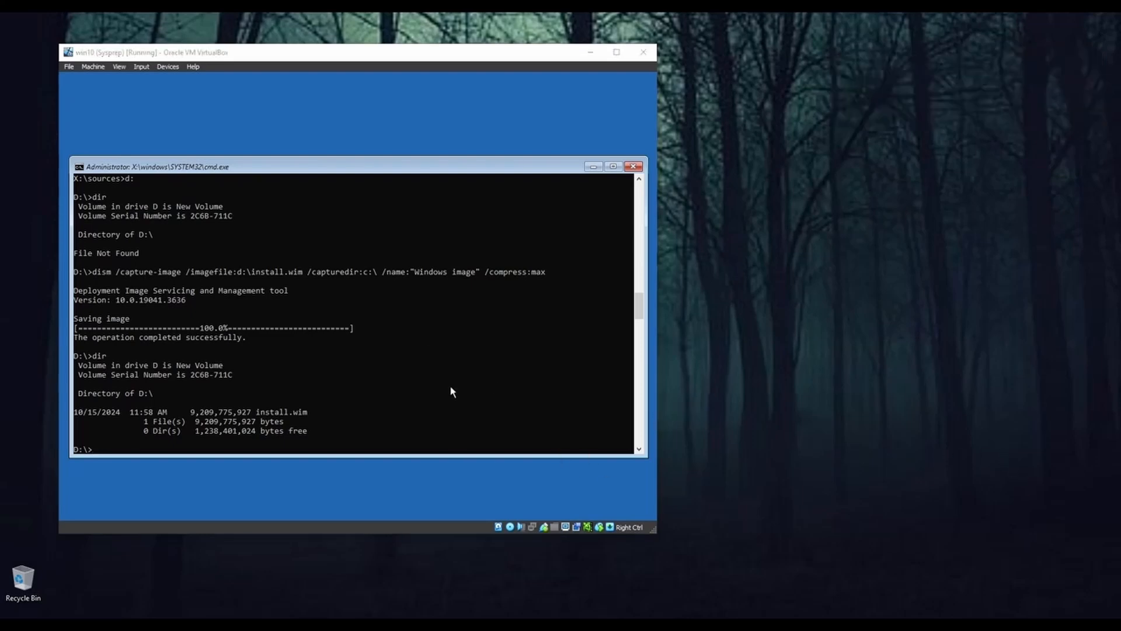
# Step: Close the recovery command prompt with exit to return to the recovery options
pyautogui.click(482, 155)
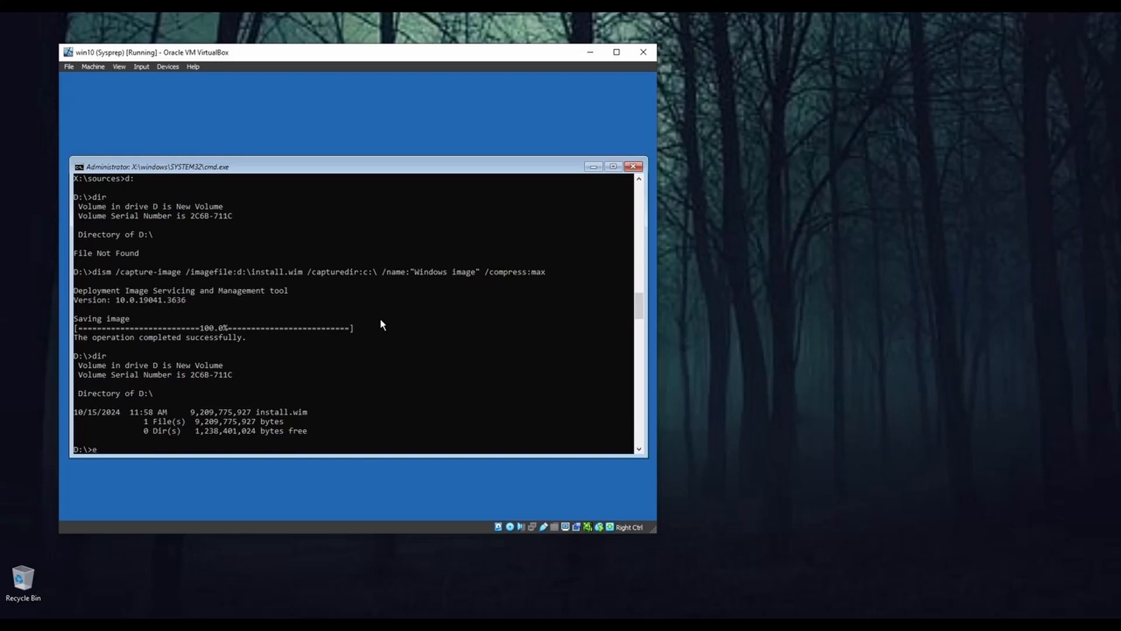
pyautogui.write('exit')
pyautogui.press('Return')
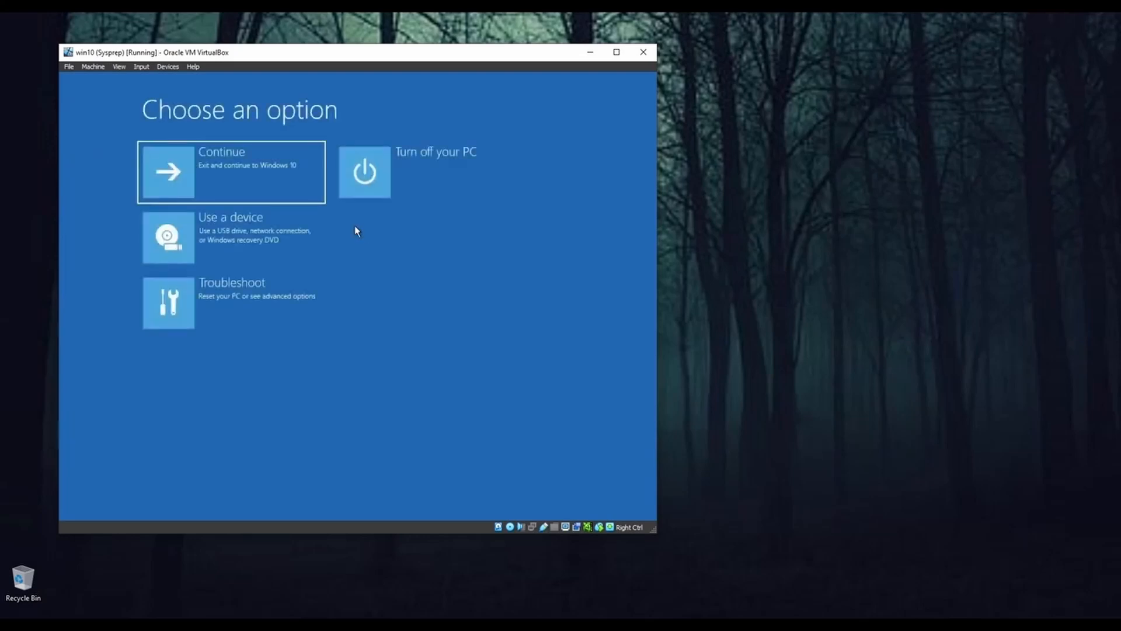
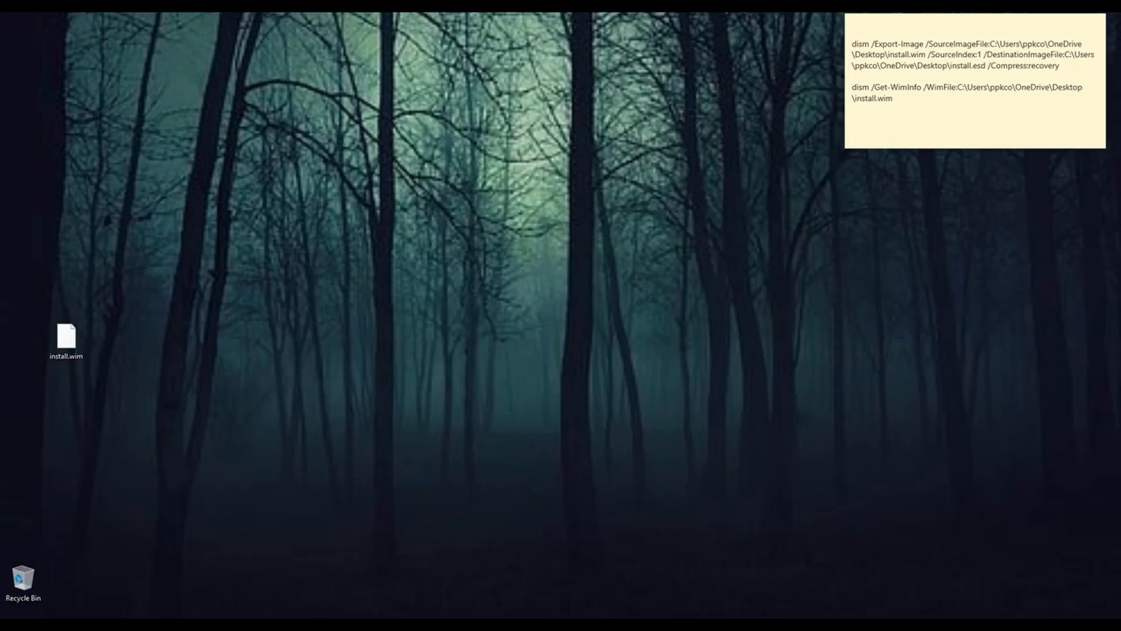
# Step: Launch the Deployment and Imaging Tools Environment from Windows Kits as administrator
pyautogui.press('super')
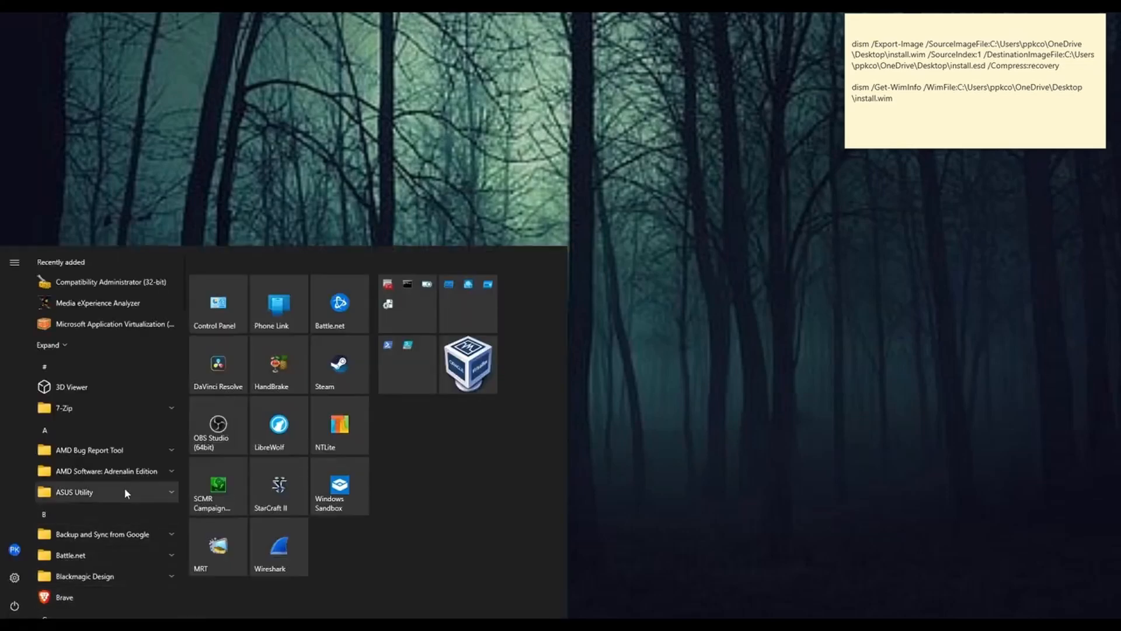
pyautogui.scroll(-15, 135, 486)
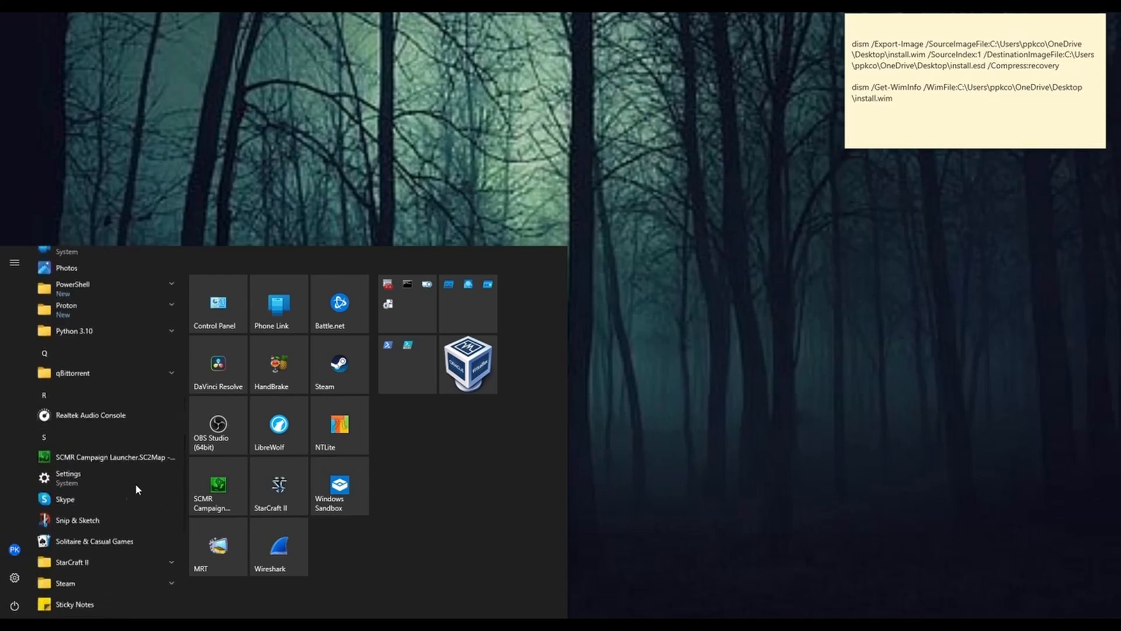
pyautogui.scroll(-10, 135, 482)
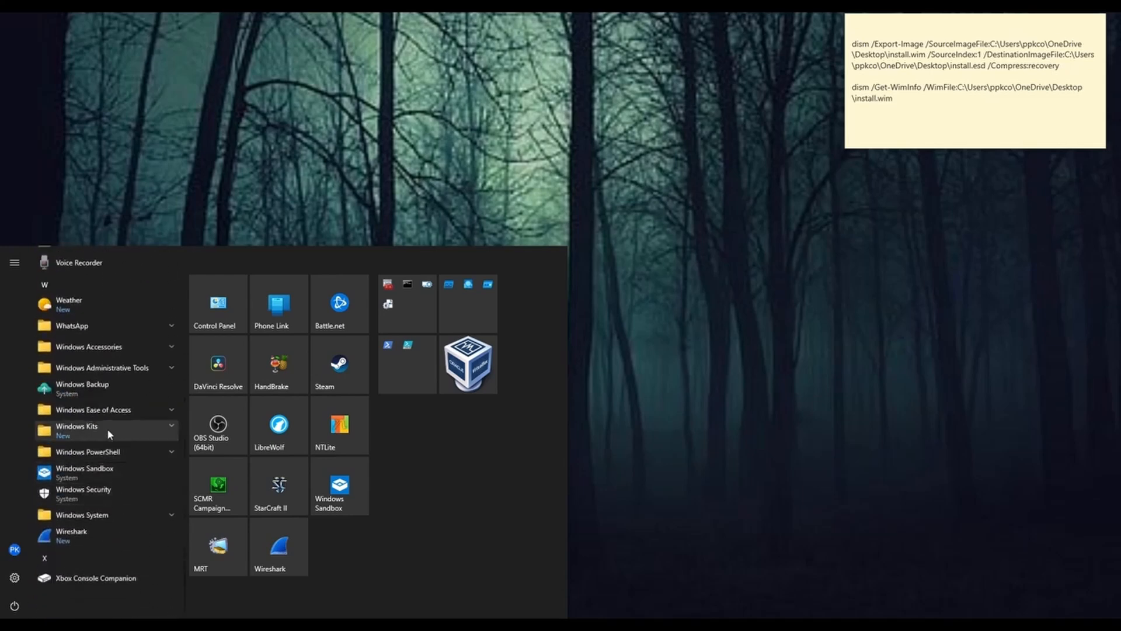
pyautogui.click(128, 428)
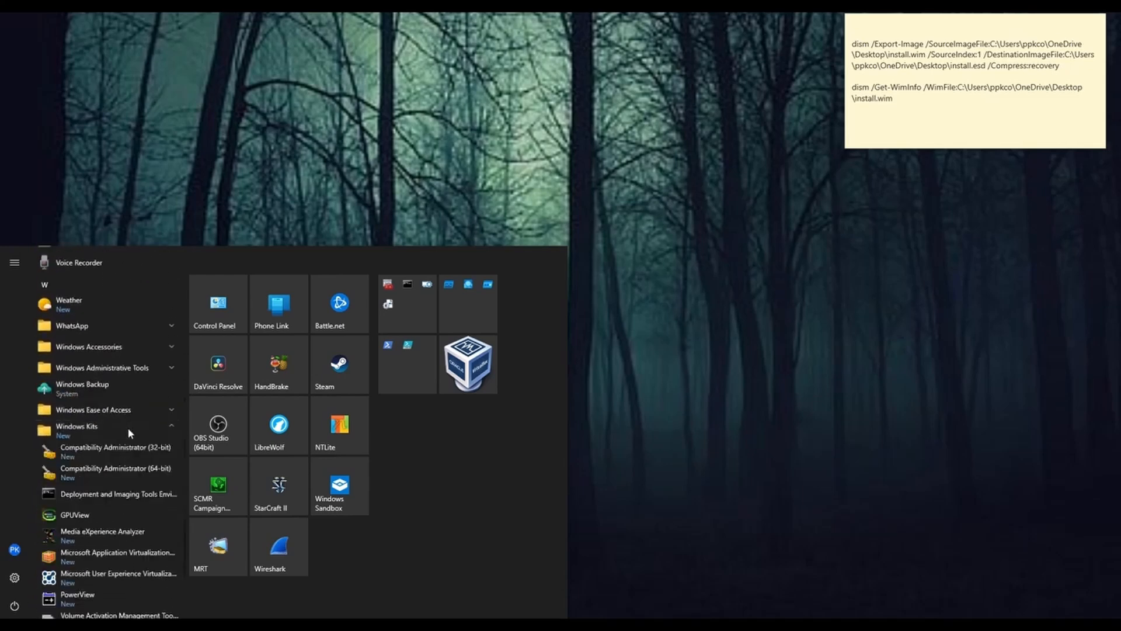
pyautogui.rightClick(99, 496)
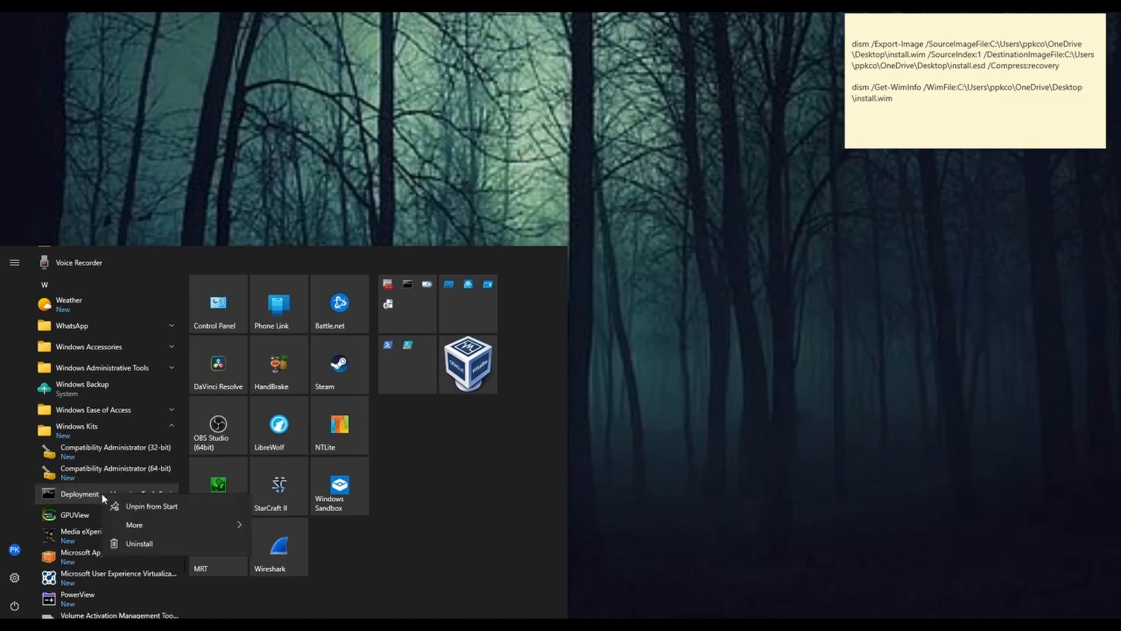
pyautogui.moveTo(148, 522)
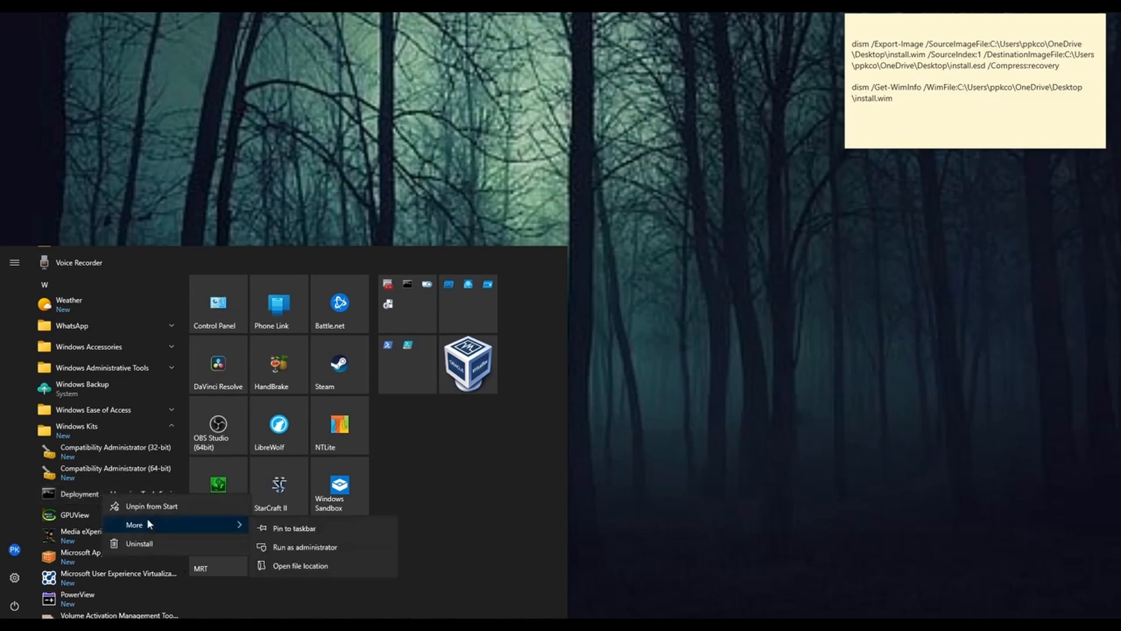
pyautogui.click(293, 547)
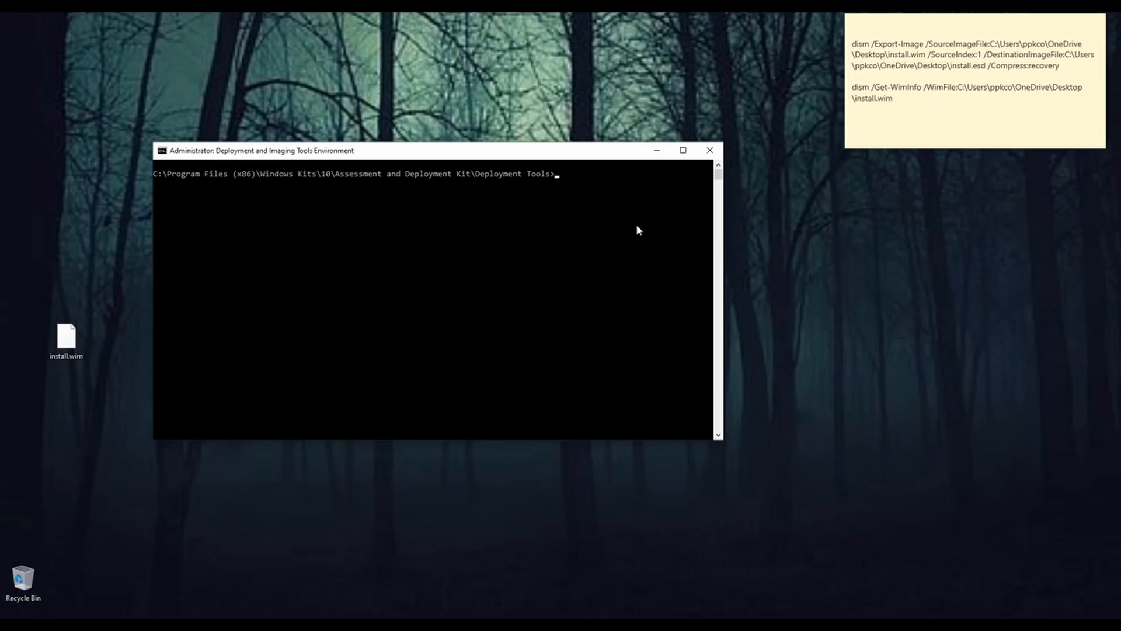
# Step: Copy the dism /Export-Image command from the sticky note
pyautogui.click(854, 43)
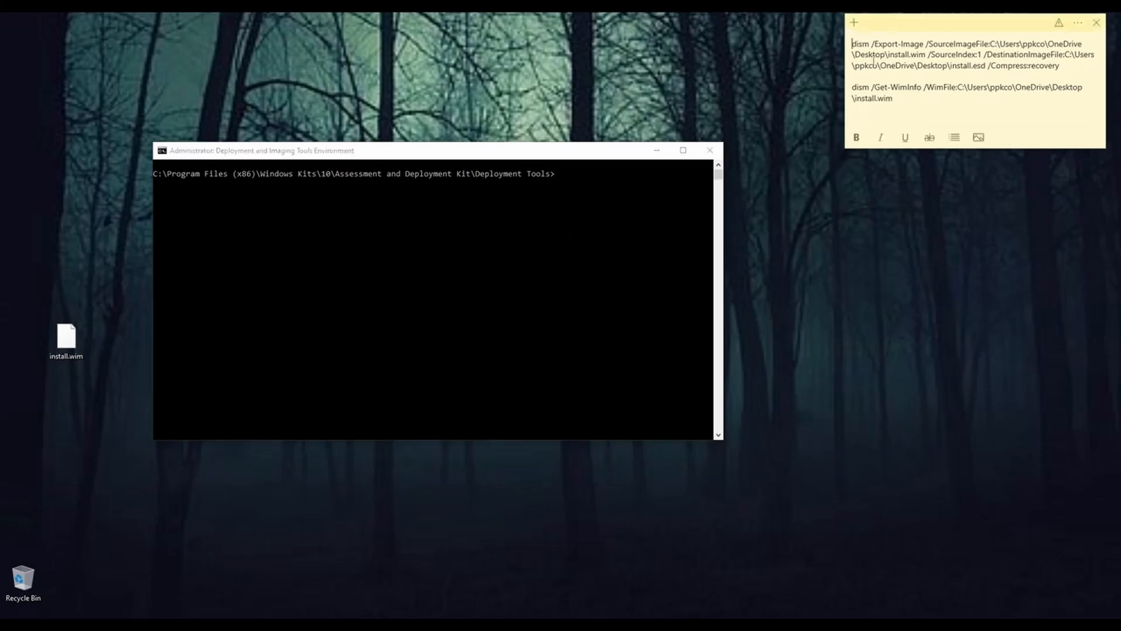
pyautogui.moveTo(853, 43); pyautogui.dragTo(1080, 67)
pyautogui.rightClick(959, 49)
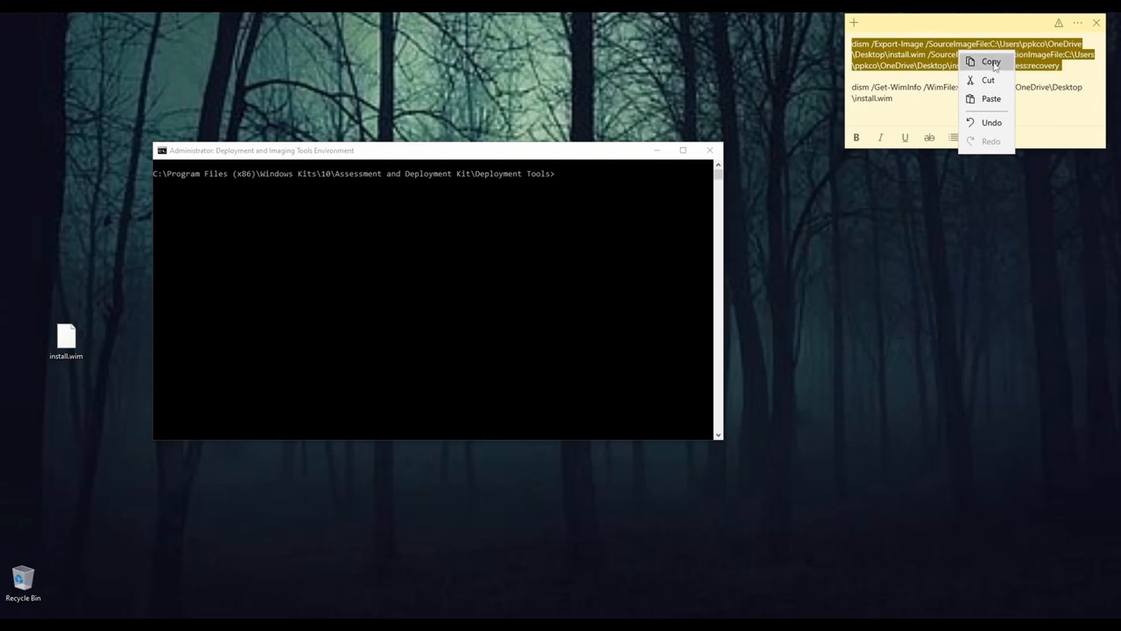
pyautogui.click(979, 62)
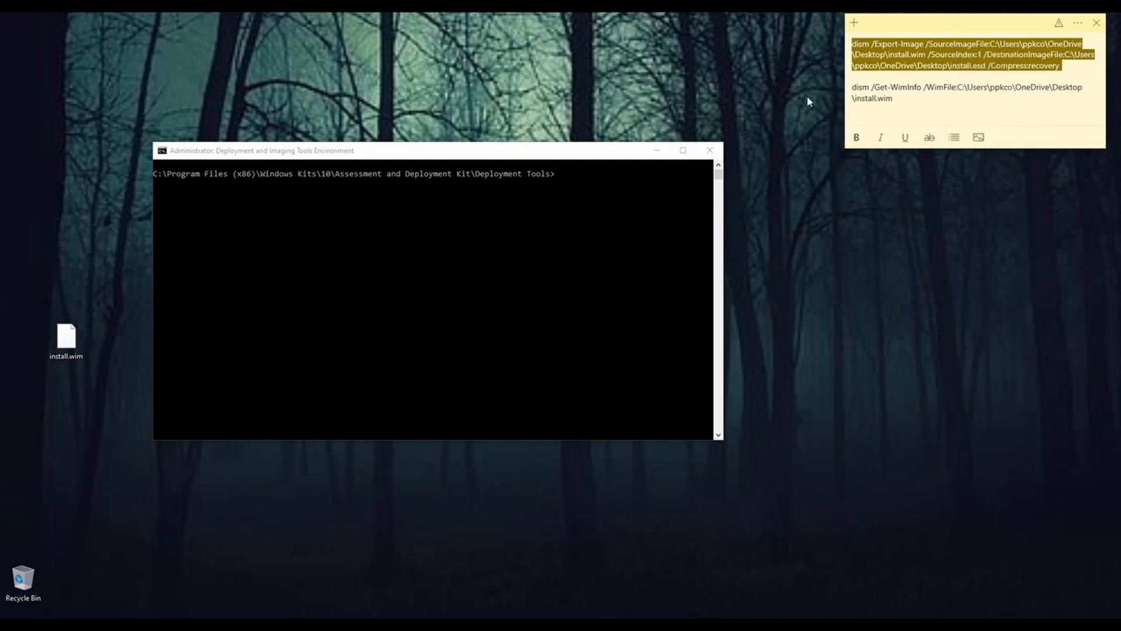
pyautogui.click(901, 58)
# Step: Copy the dism /Get-WimInfo command from the sticky note and run it on the desktop's install.wim in the Deployment Tools prompt
pyautogui.moveTo(952, 25); pyautogui.dragTo(443, 200)
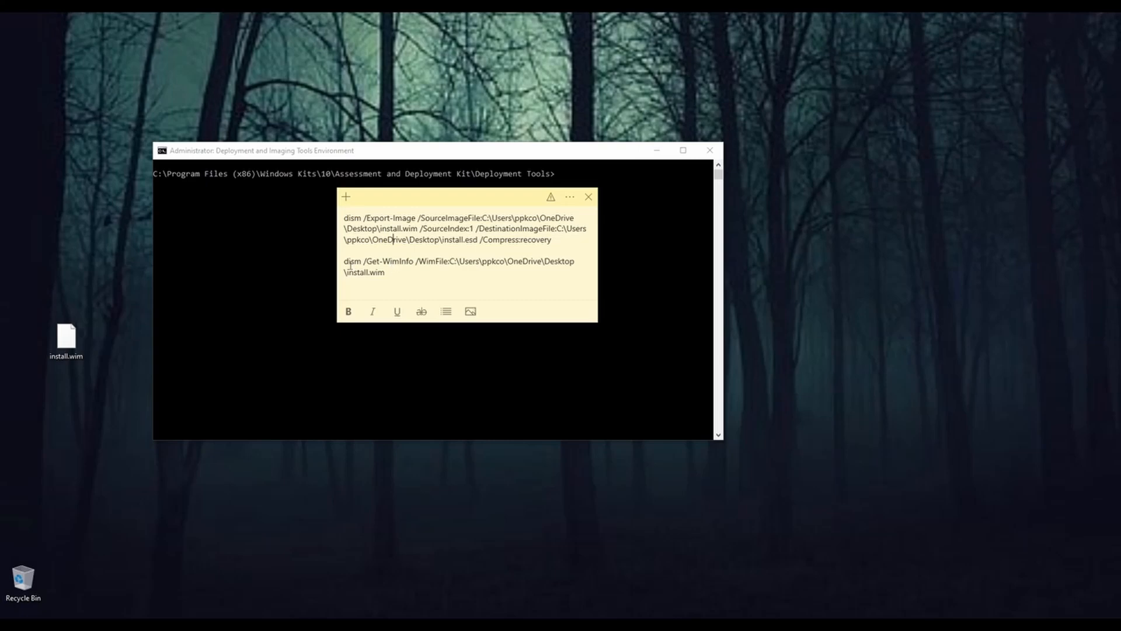
pyautogui.moveTo(344, 261); pyautogui.dragTo(394, 271)
pyautogui.click(370, 272)
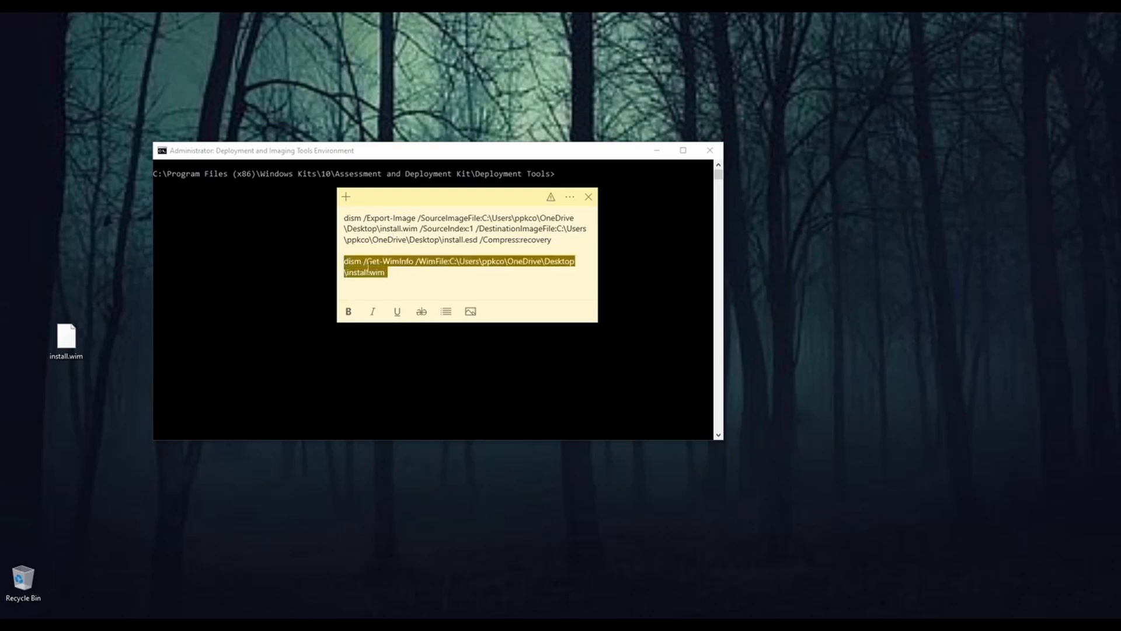
pyautogui.rightClick(393, 271)
pyautogui.click(400, 276)
pyautogui.click(572, 180)
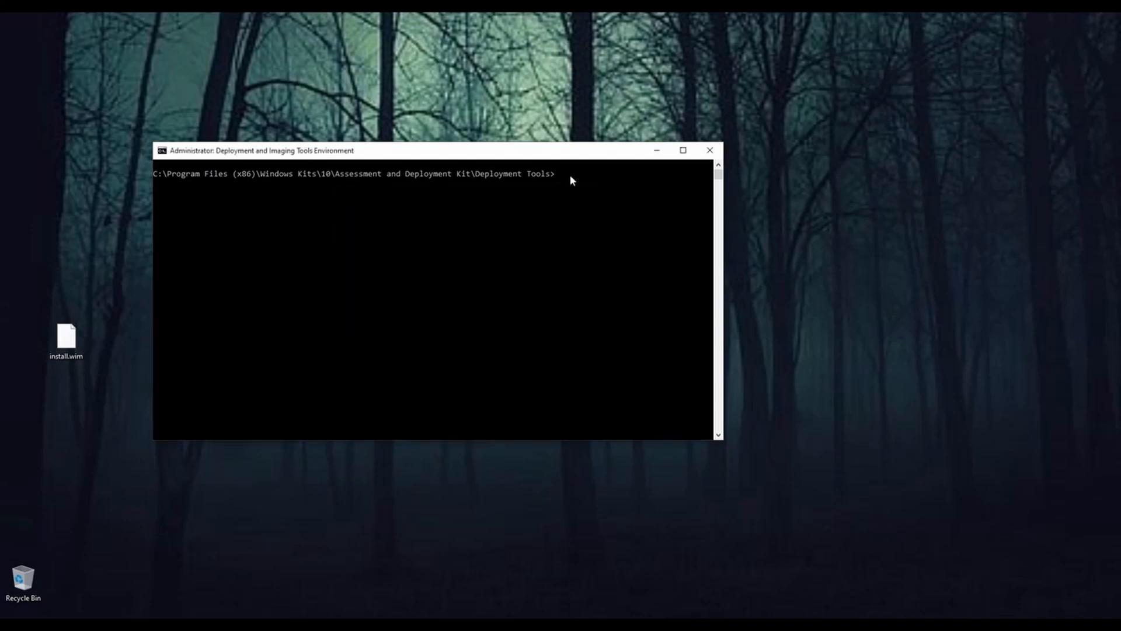
pyautogui.hotkey('ctrl', 'v')
pyautogui.press('Return')
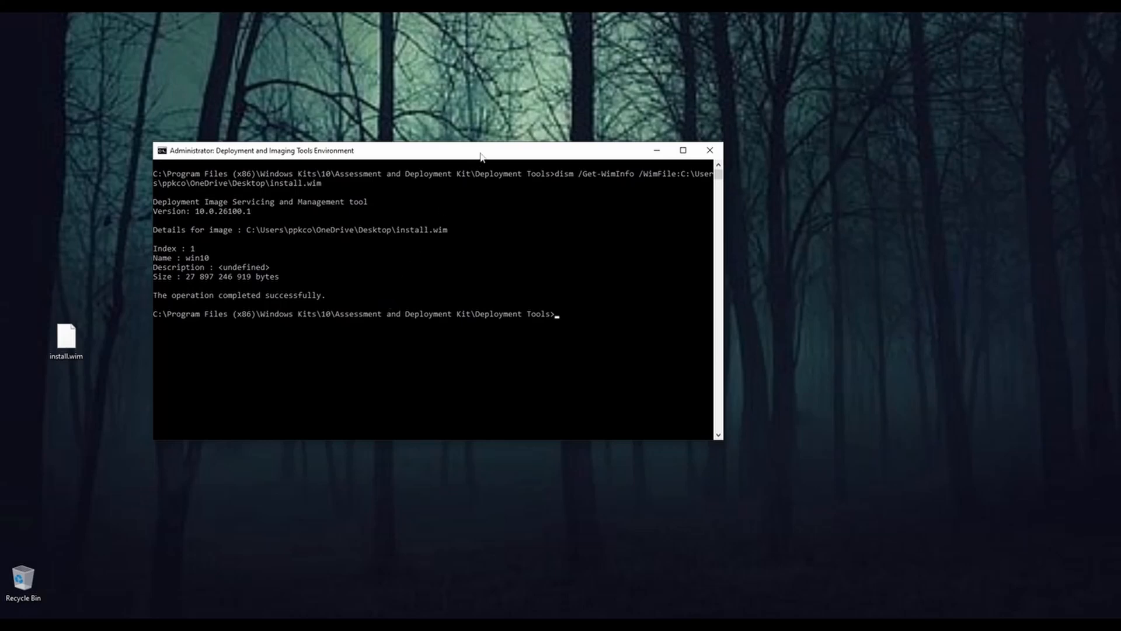
# Step: Bring back the sticky note and copy its full dism /Export-Image command, from SourceImageFile through /Compress:recovery
pyautogui.moveTo(480, 154); pyautogui.dragTo(506, 152)
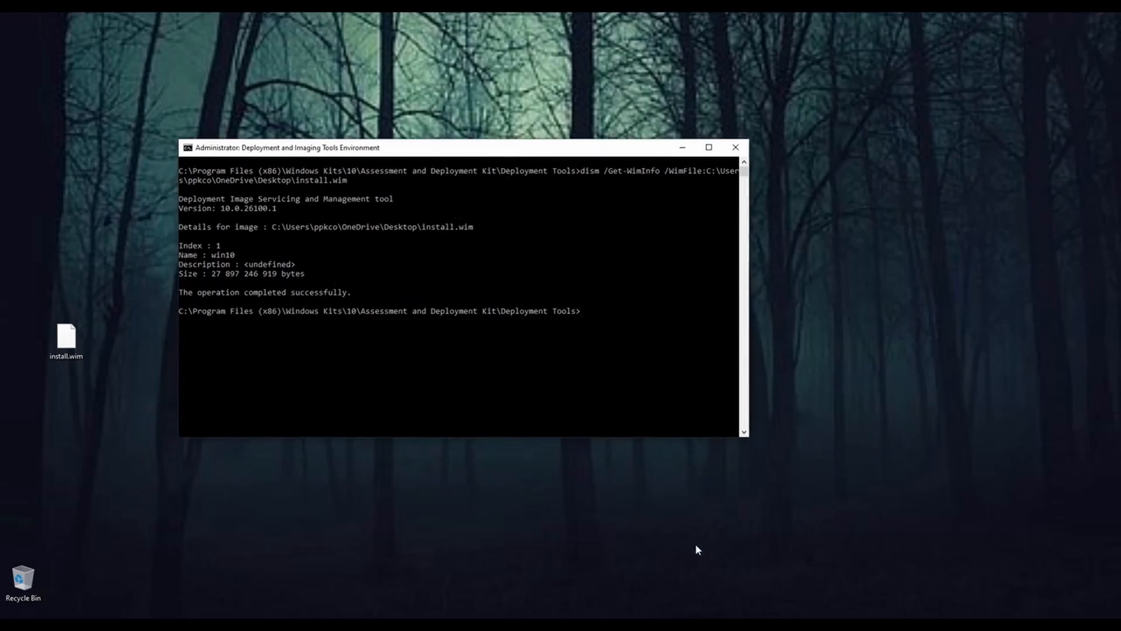
pyautogui.click(827, 623)
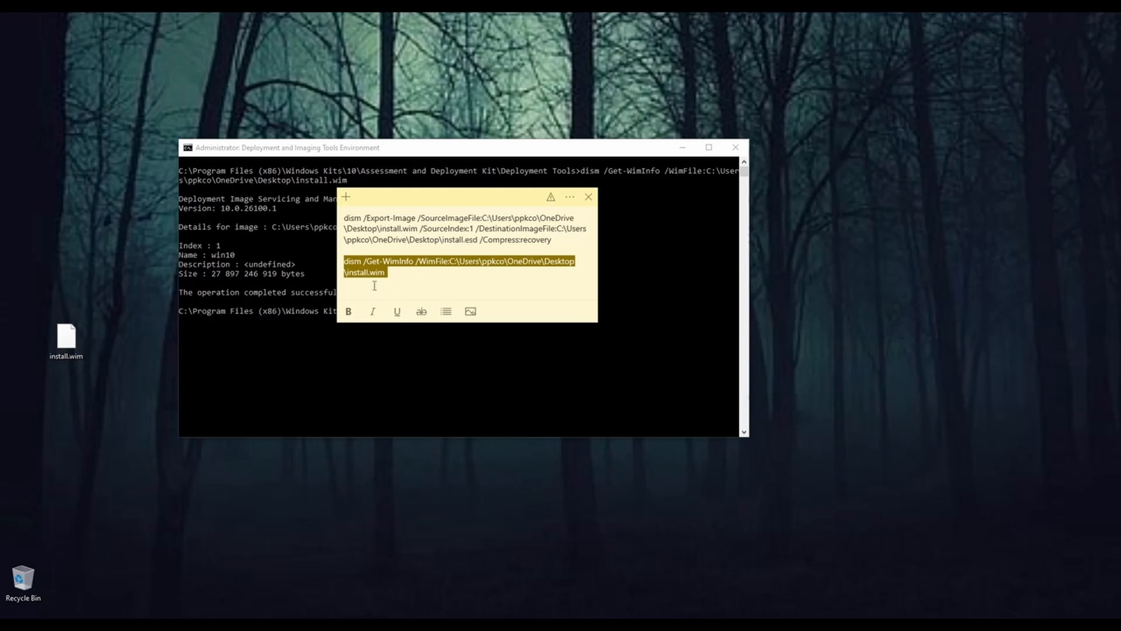
pyautogui.click(413, 269)
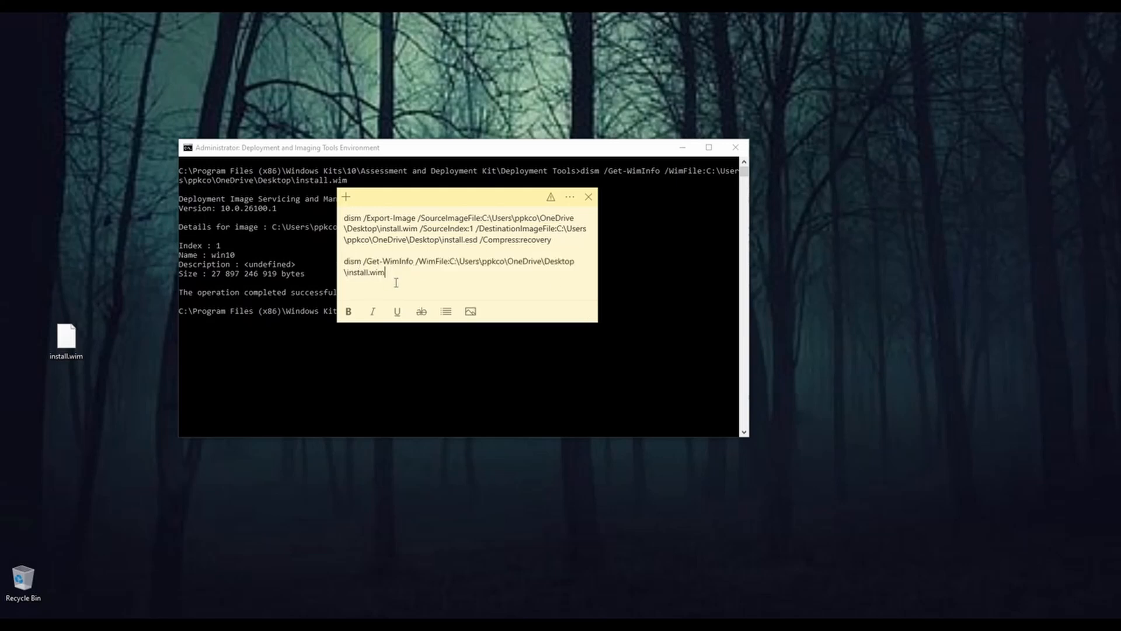
pyautogui.moveTo(459, 202); pyautogui.dragTo(473, 257)
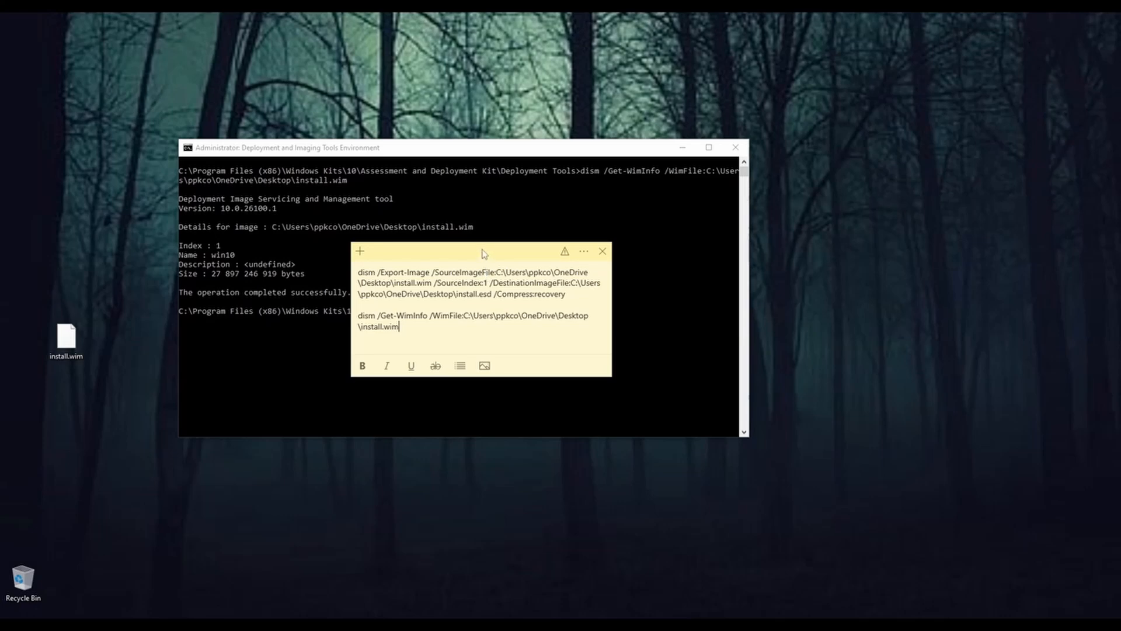
pyautogui.moveTo(483, 250); pyautogui.dragTo(492, 253)
pyautogui.moveTo(367, 278); pyautogui.dragTo(586, 298)
pyautogui.rightClick(586, 298)
pyautogui.click(562, 301)
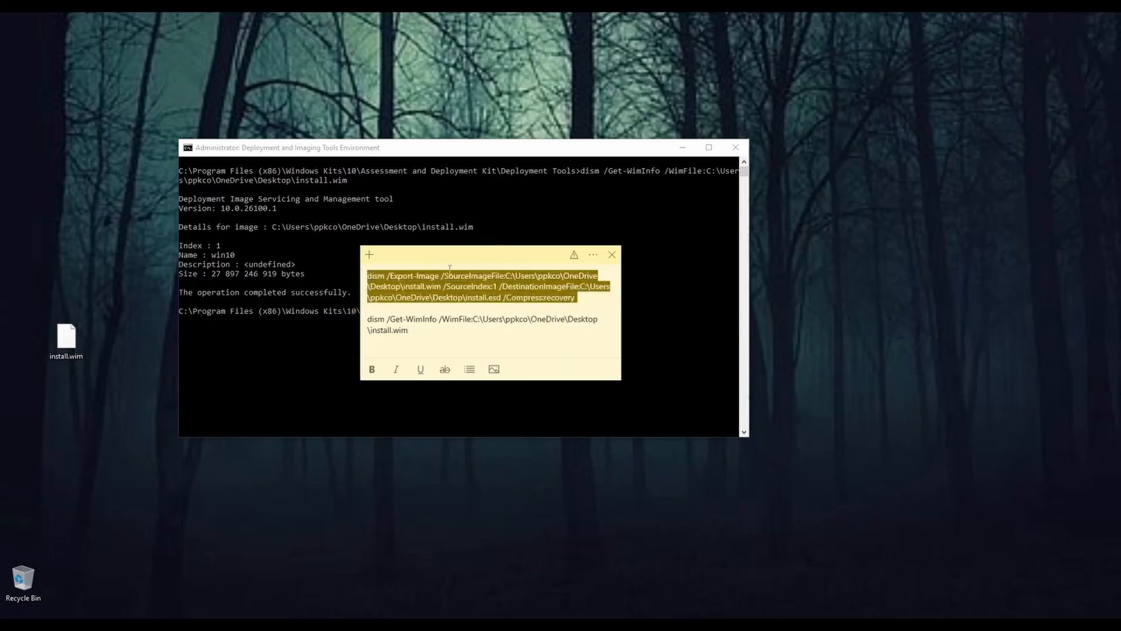
# Step: Run the copied command in the Deployment Tools prompt to export index 1 of install.wim to install.esd with recovery compression
pyautogui.moveTo(492, 153); pyautogui.dragTo(472, 115)
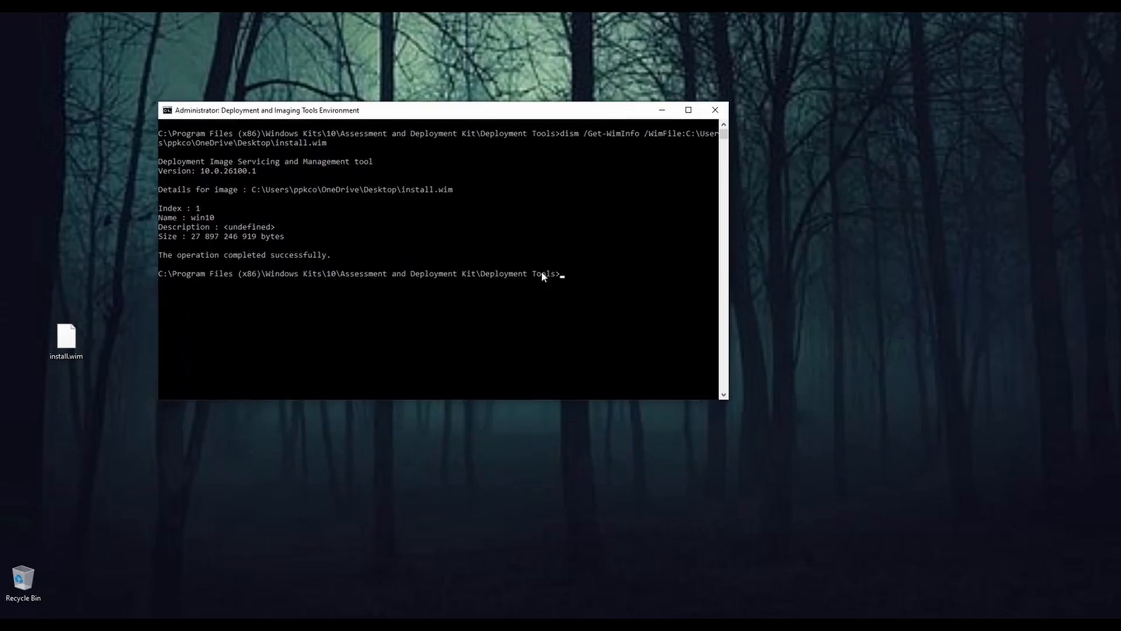
pyautogui.rightClick(577, 277)
pyautogui.press('Return')
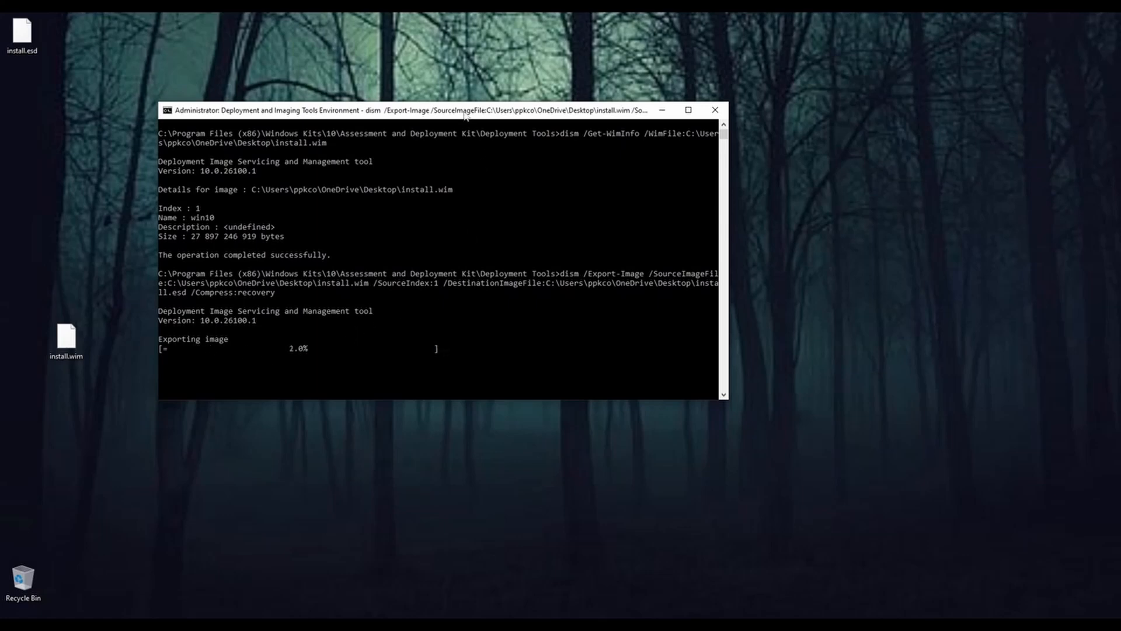
pyautogui.moveTo(465, 113); pyautogui.dragTo(484, 89)
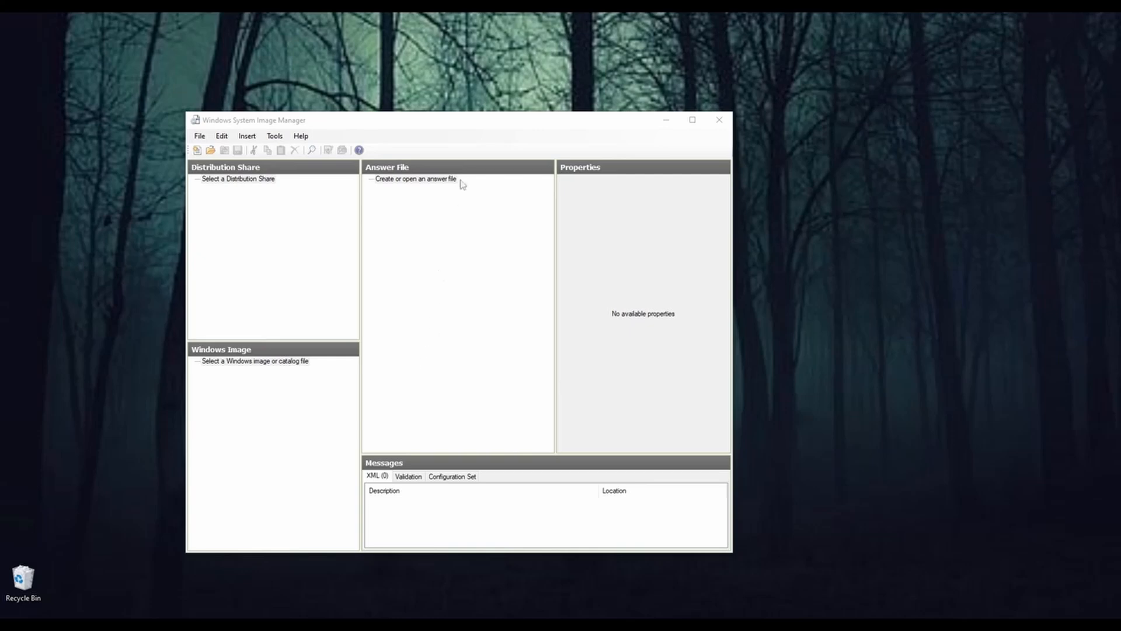
# Step: Locate the Windows System Image Manager entry among the installed Windows Kits tools, leaving its open window in use
pyautogui.moveTo(475, 121); pyautogui.dragTo(447, 117)
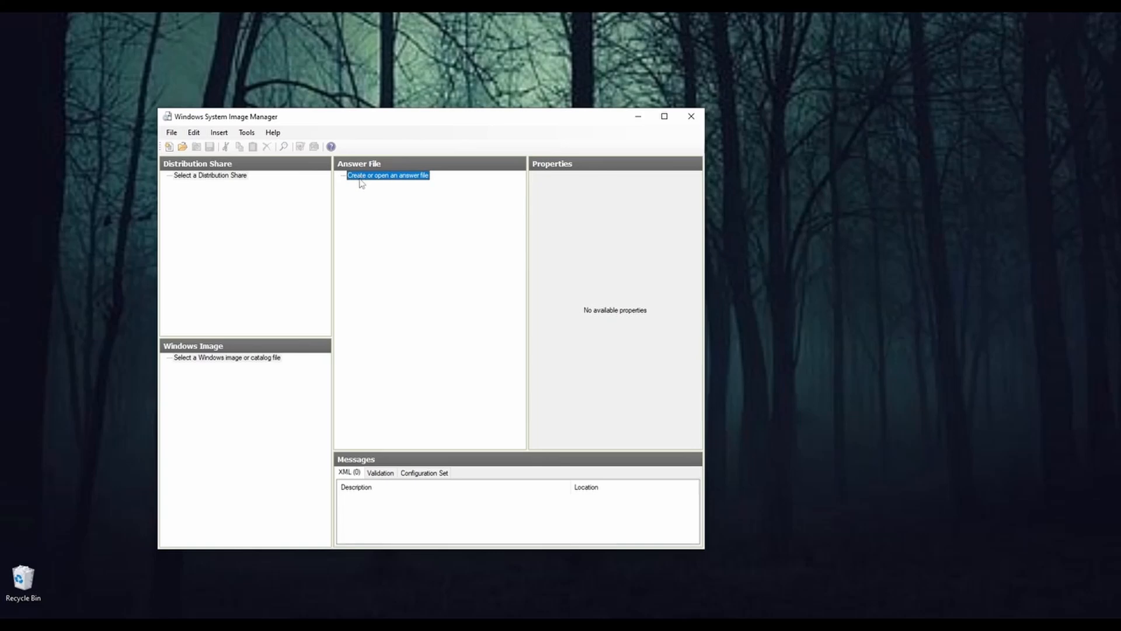
pyautogui.click(14, 626)
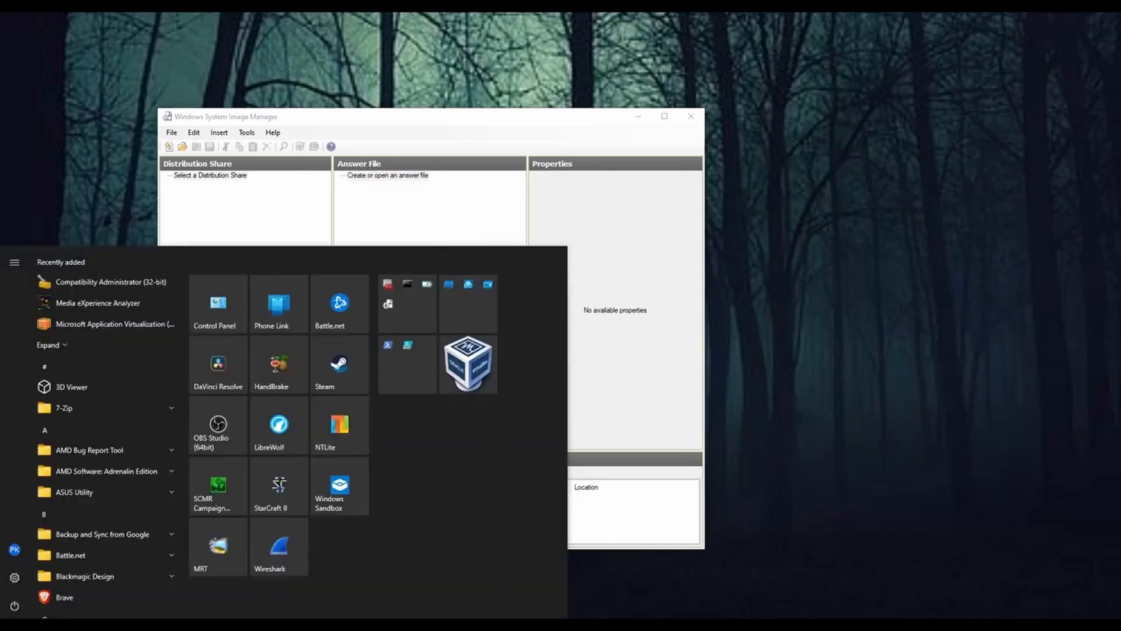
pyautogui.scroll(-15, 146, 526)
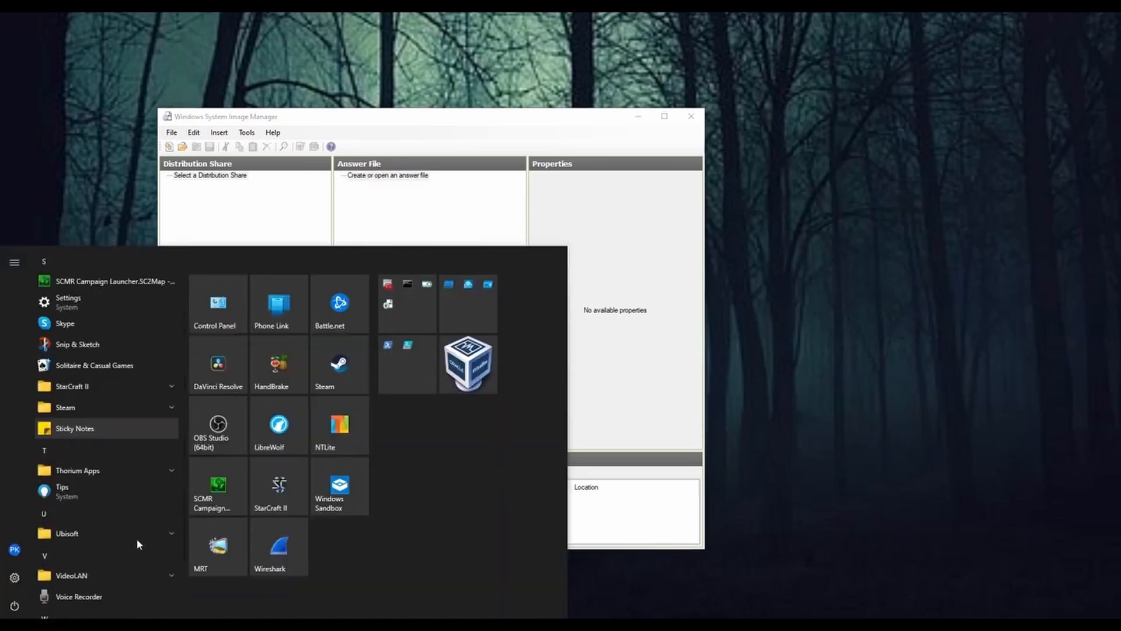
pyautogui.scroll(-5, 138, 543)
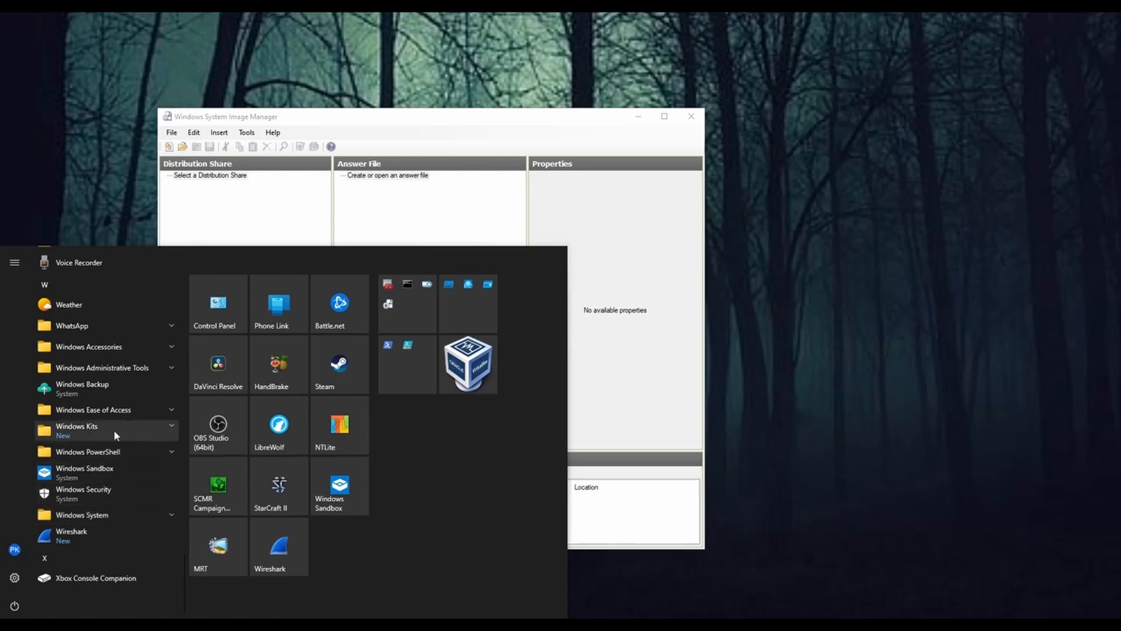
pyautogui.click(145, 433)
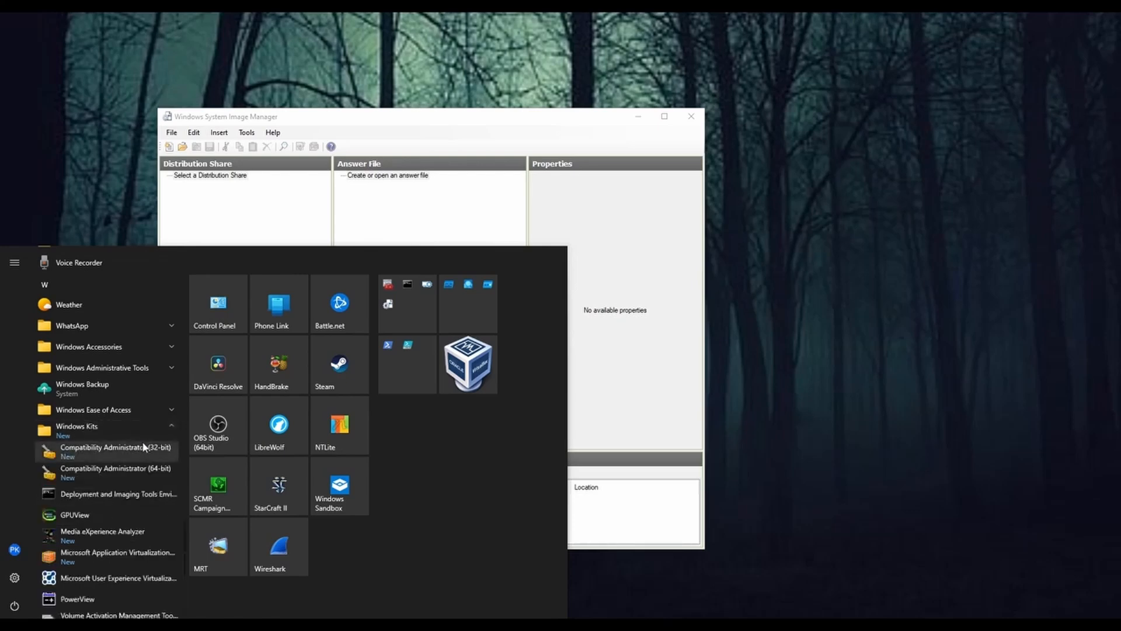
pyautogui.scroll(-2, 142, 441)
pyautogui.scroll(-3, 141, 443)
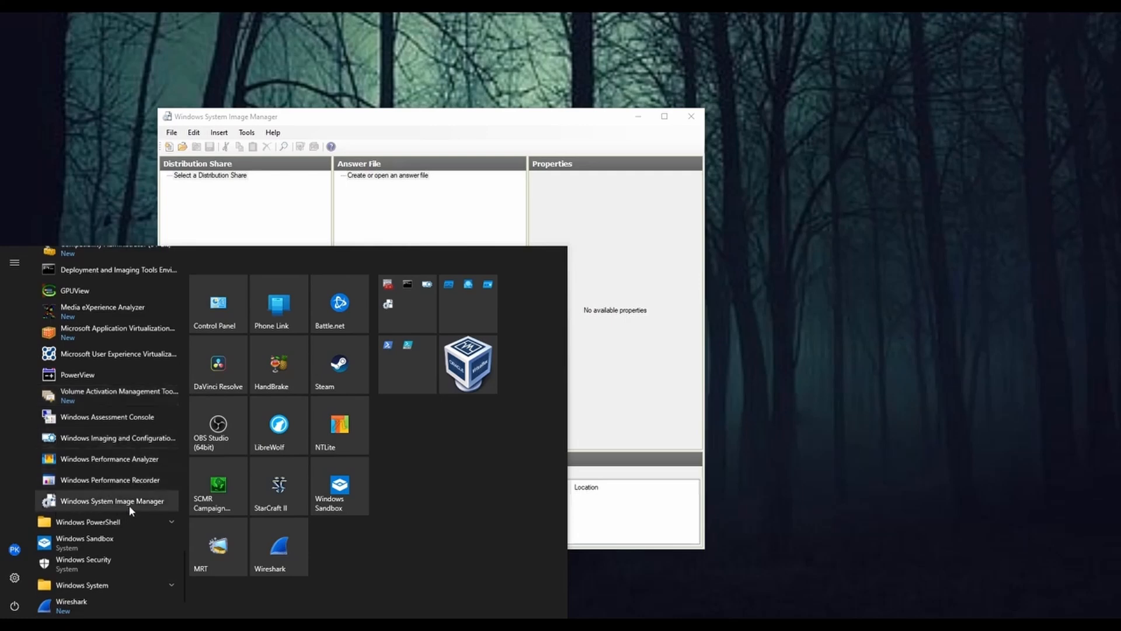
pyautogui.click(539, 123)
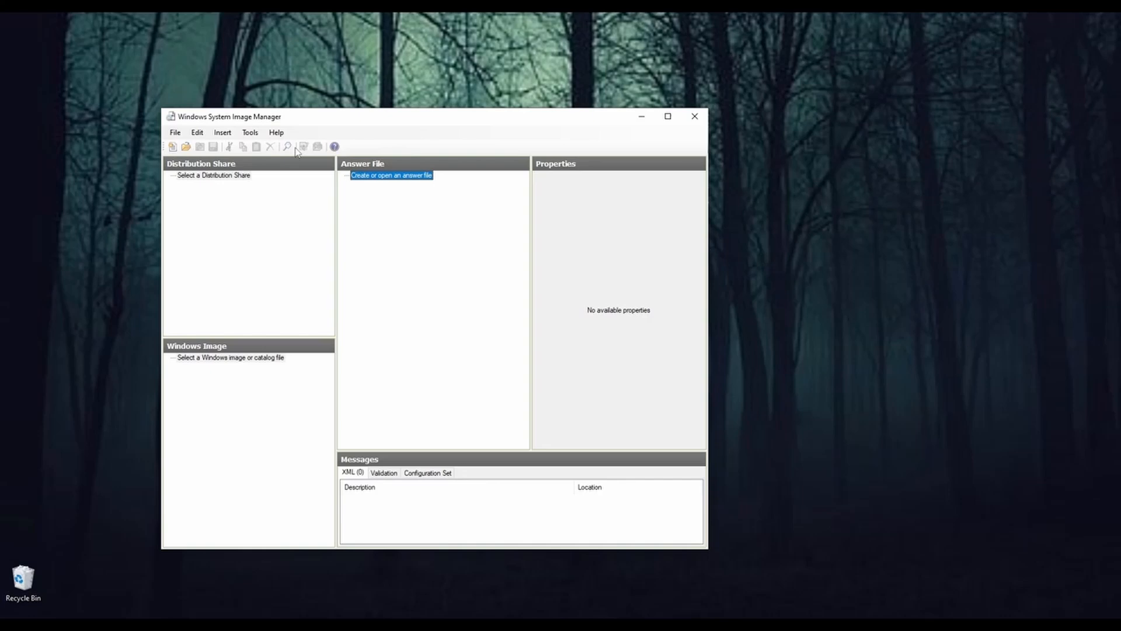
# Step: Create a new answer file and load install.wim from the wim folder as its Windows image
pyautogui.rightClick(361, 176)
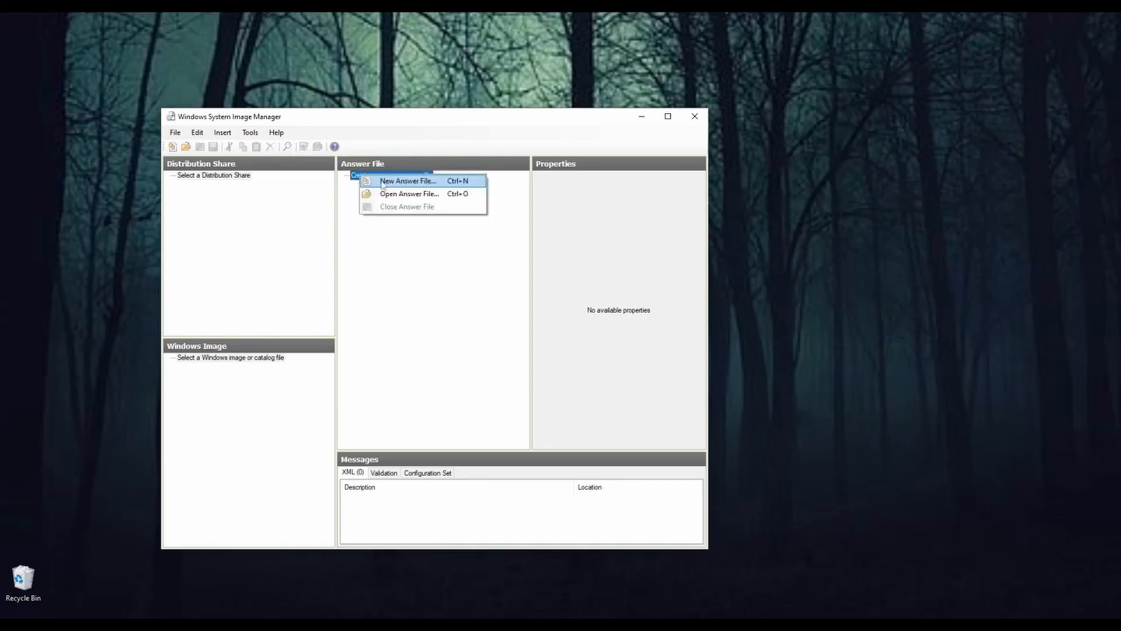
pyautogui.click(175, 134)
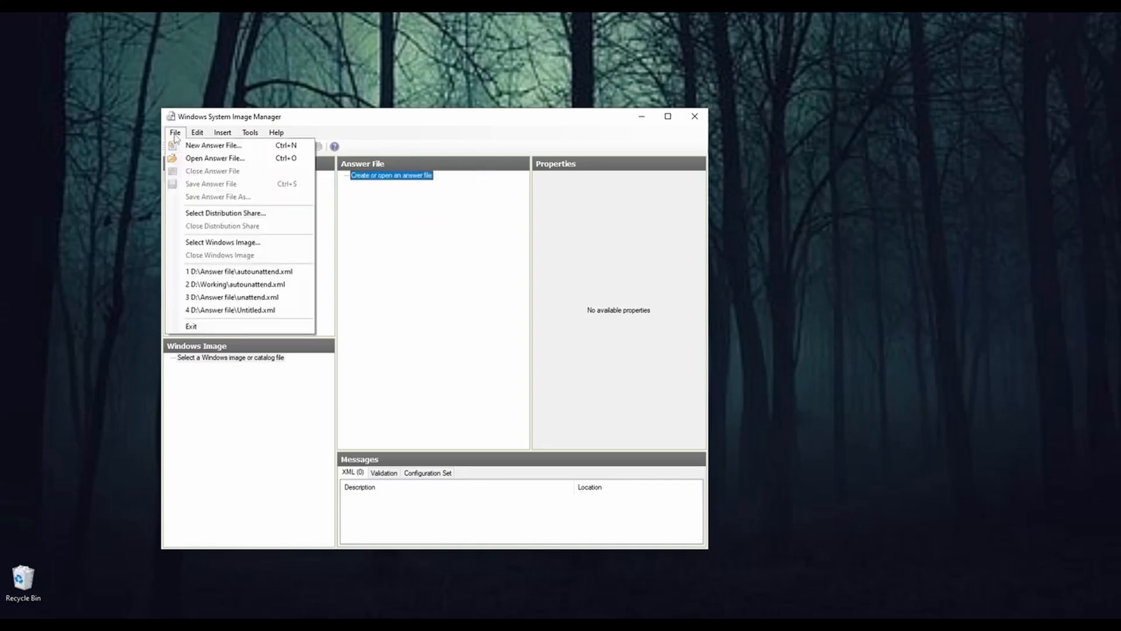
pyautogui.click(207, 147)
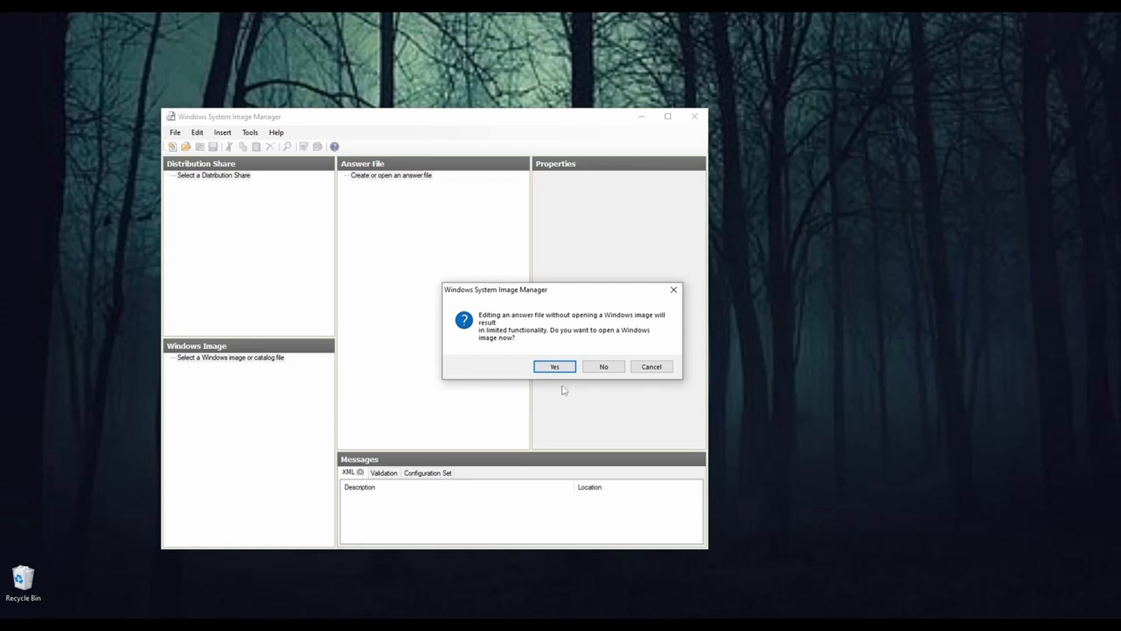
pyautogui.click(554, 366)
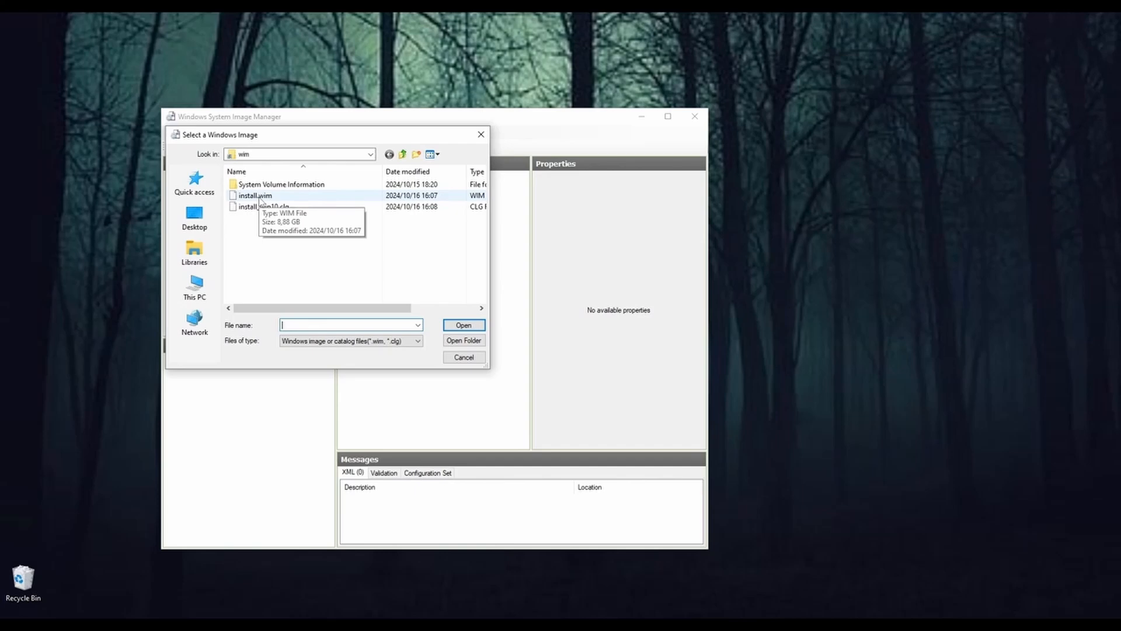
pyautogui.click(371, 154)
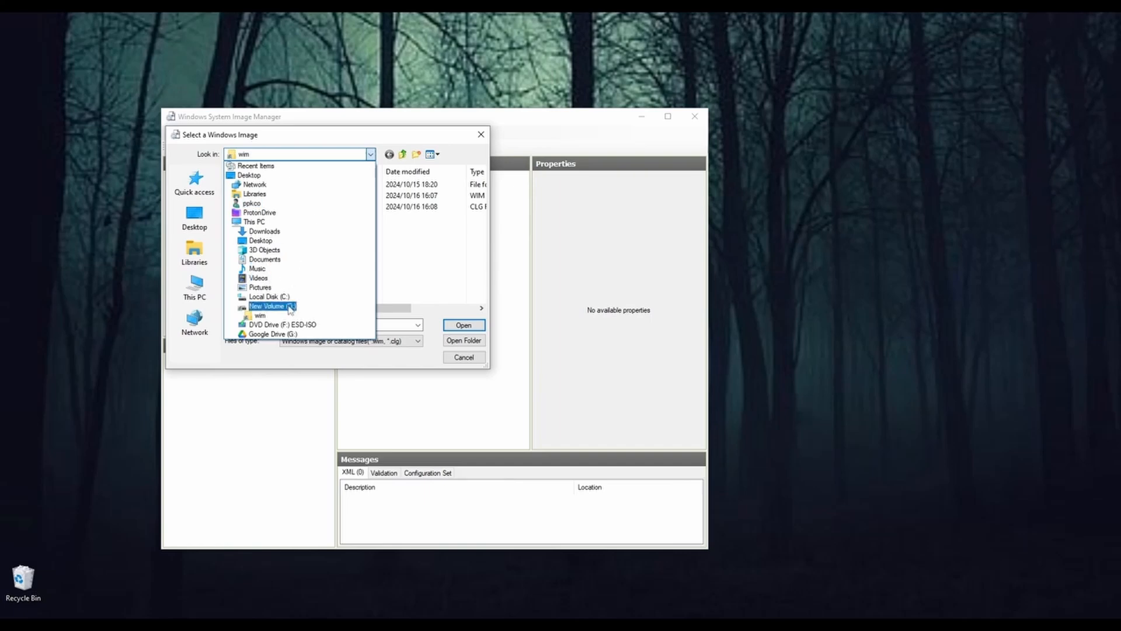
pyautogui.click(333, 140)
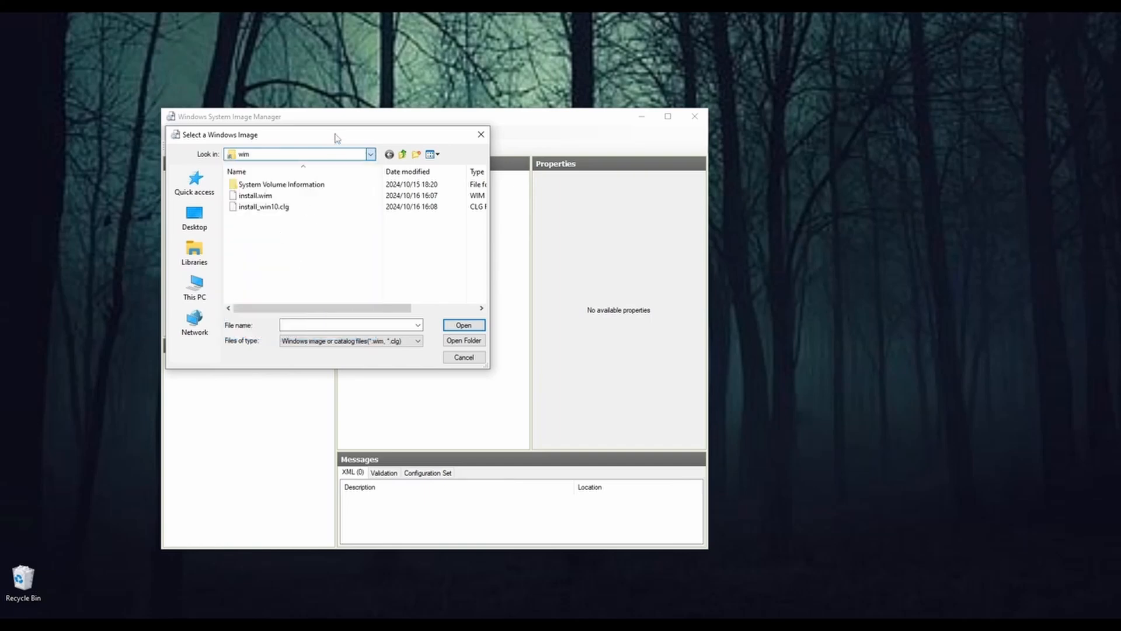
pyautogui.doubleClick(260, 198)
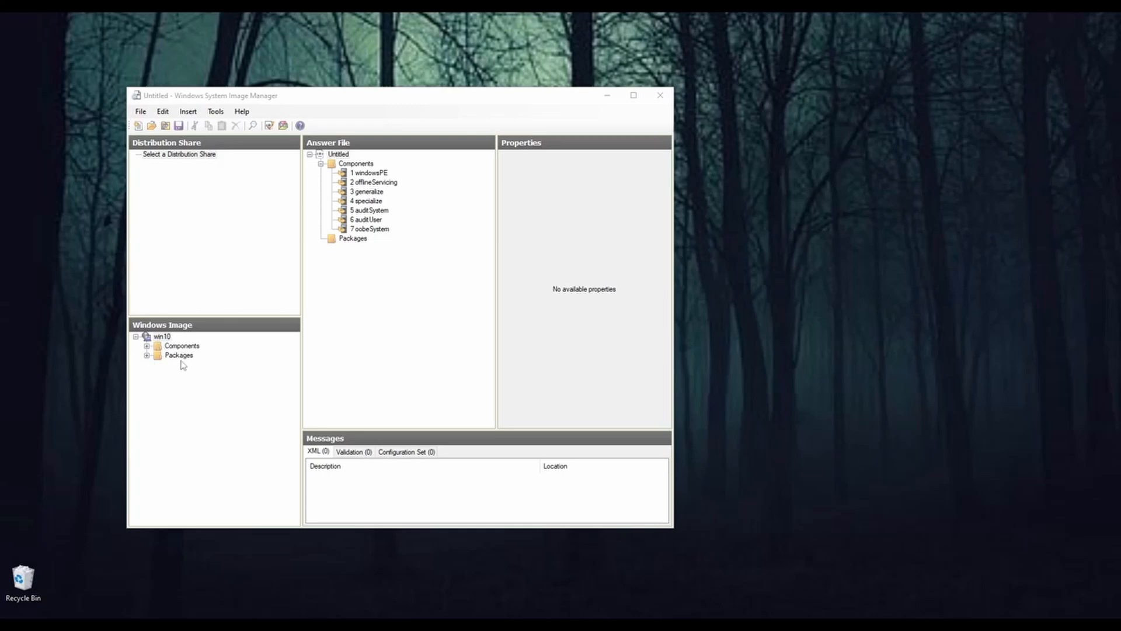
# Step: Expand the win10 image's Components list and widen its pane and the window to make the component names readable
pyautogui.click(147, 355)
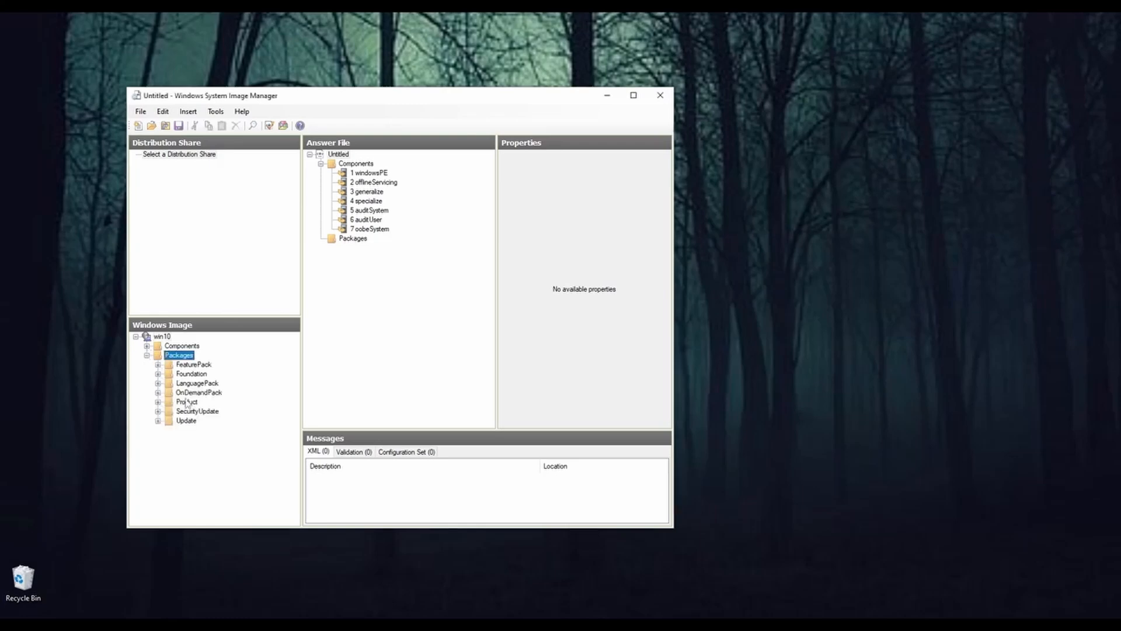
pyautogui.click(146, 355)
pyautogui.click(147, 346)
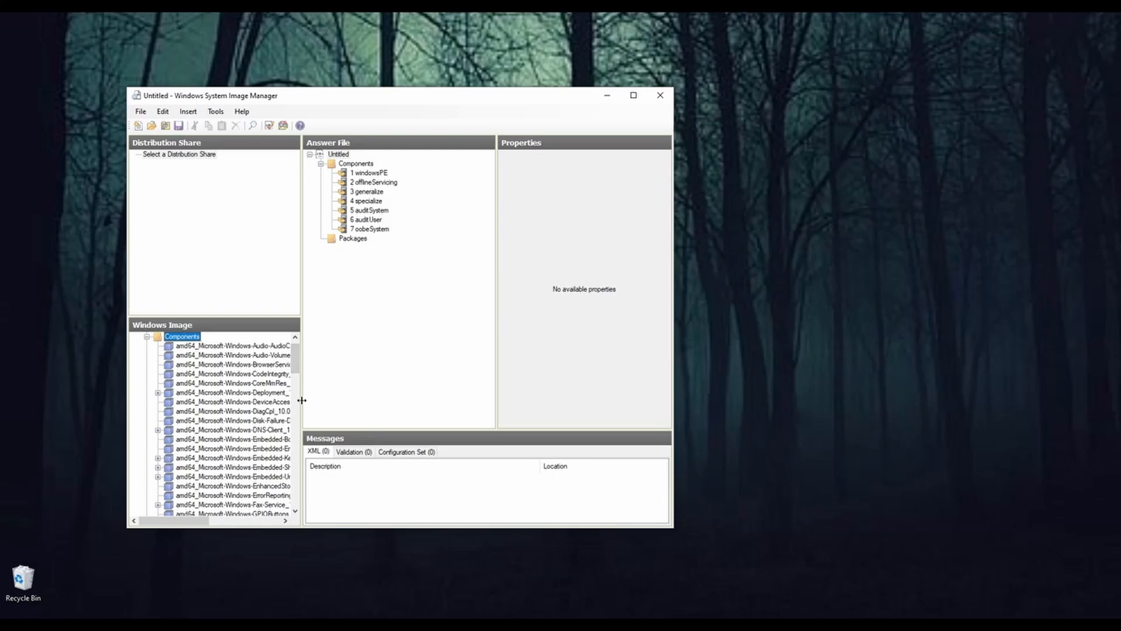
pyautogui.moveTo(303, 400); pyautogui.dragTo(392, 406)
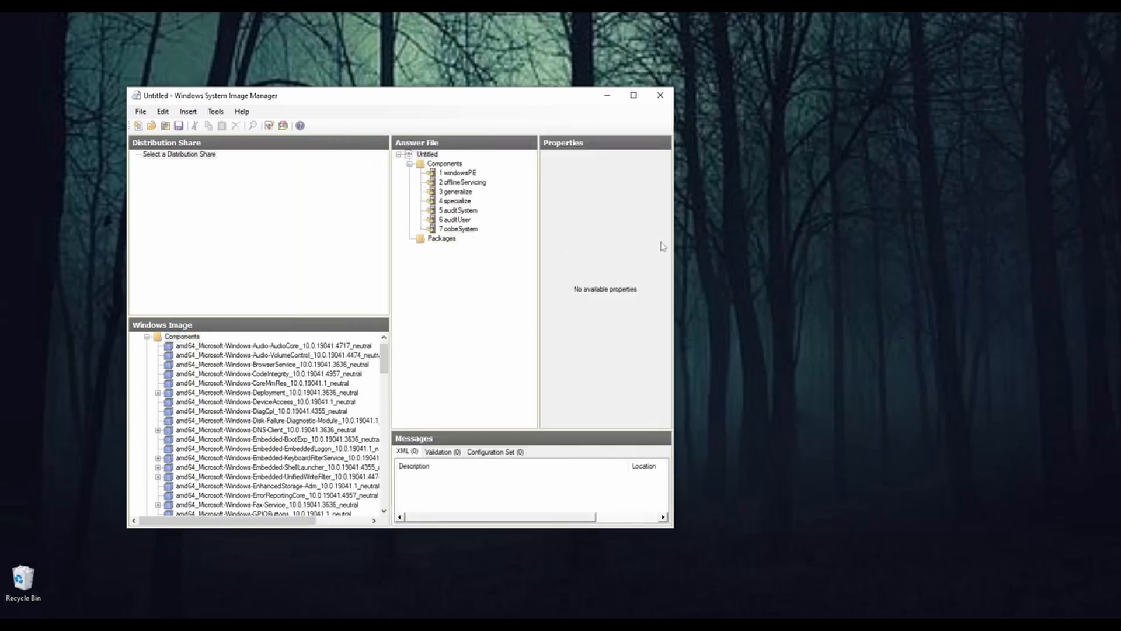
pyautogui.moveTo(675, 248); pyautogui.dragTo(910, 251)
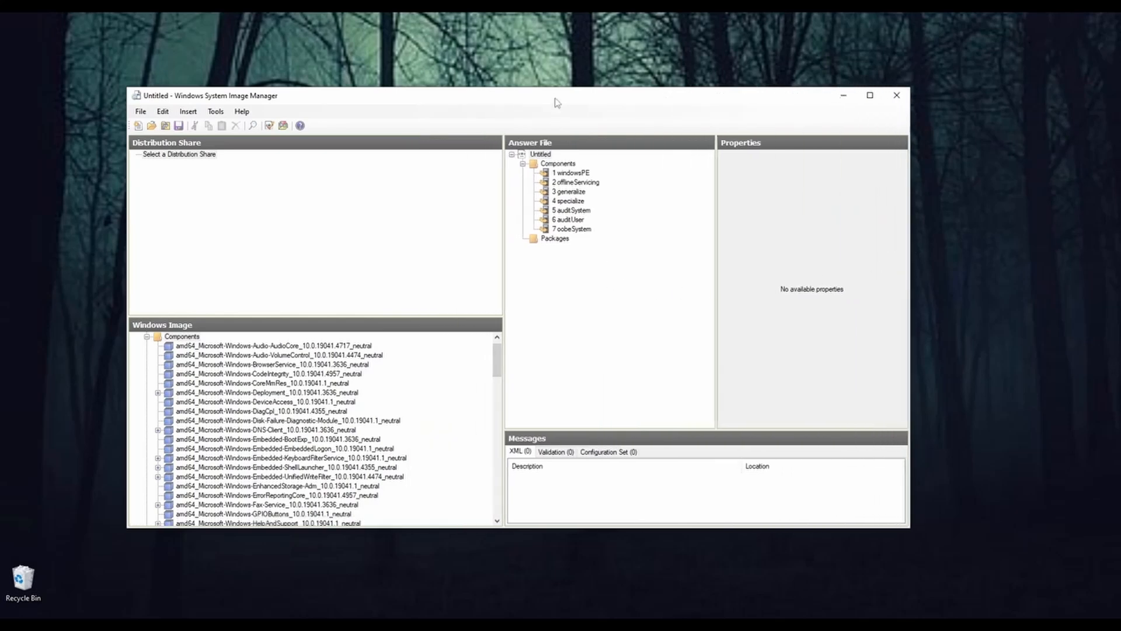
pyautogui.moveTo(557, 99); pyautogui.dragTo(540, 93)
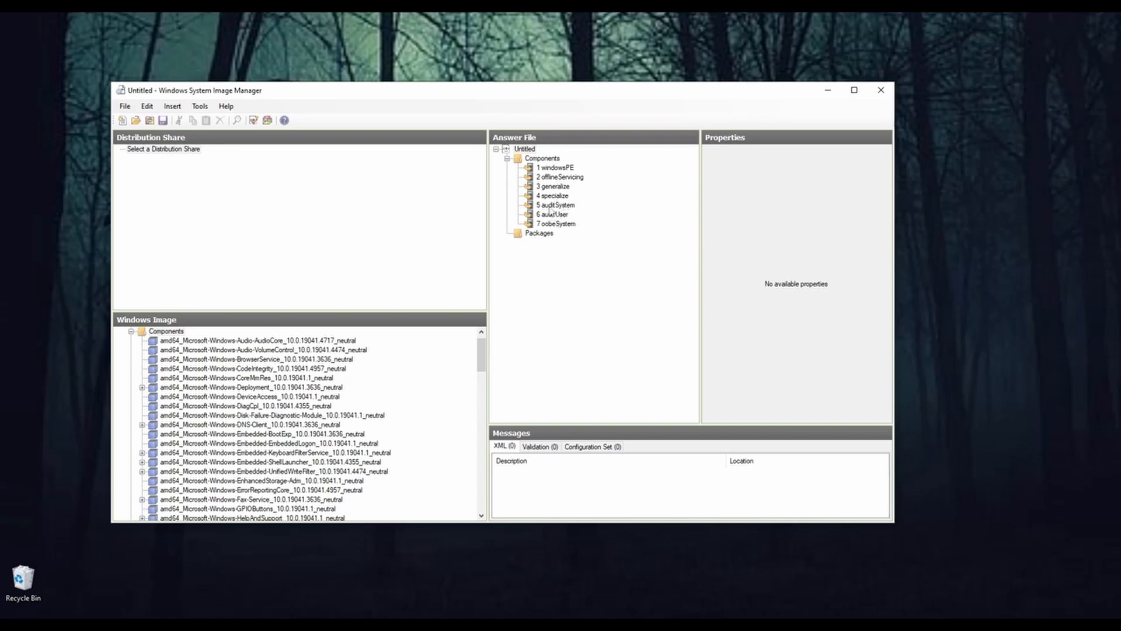
# Step: Select the answer file's oobeSystem pass and look through the amd64 components available in the Windows image
pyautogui.click(557, 225)
pyautogui.moveTo(528, 95); pyautogui.dragTo(529, 100)
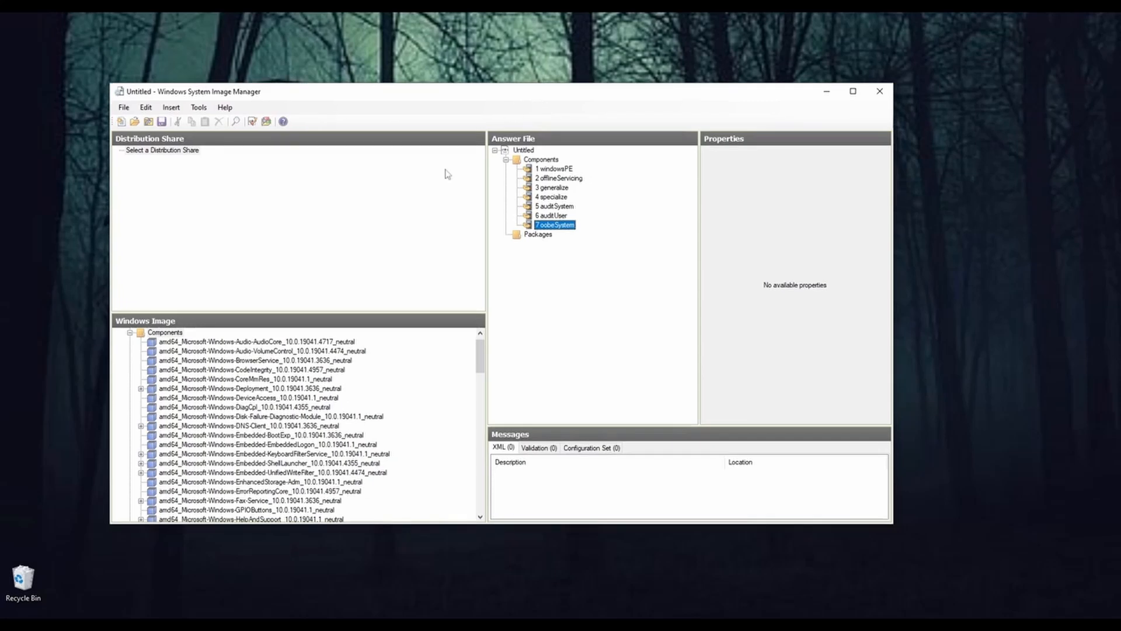
pyautogui.scroll(1, 347, 413)
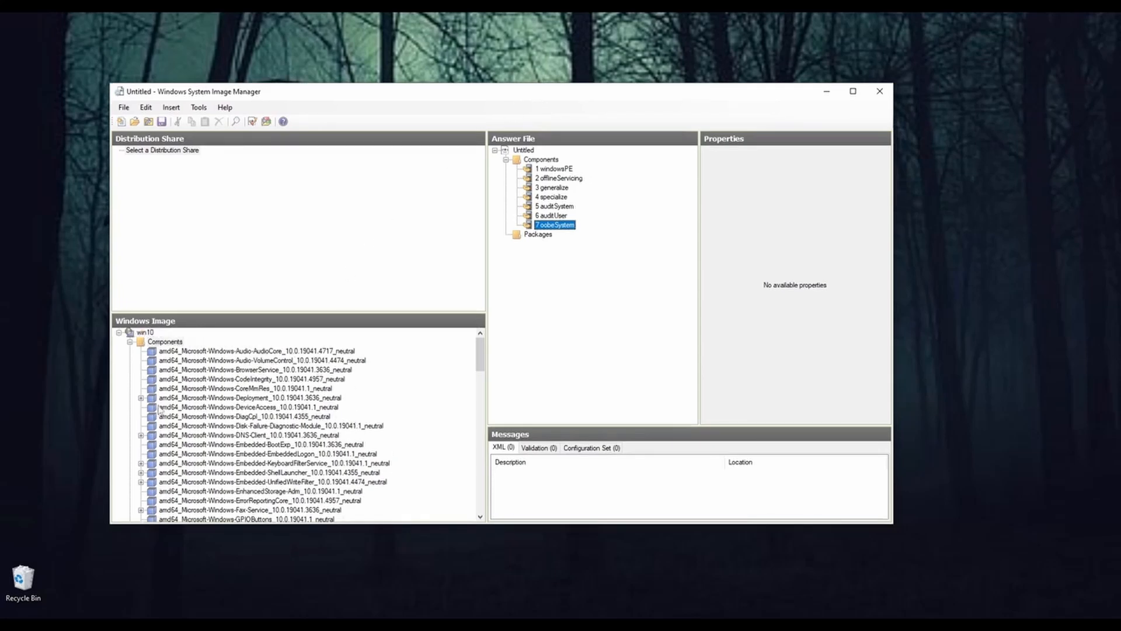
pyautogui.scroll(-20, 183, 396)
pyautogui.scroll(20, 183, 396)
pyautogui.scroll(-4, 319, 470)
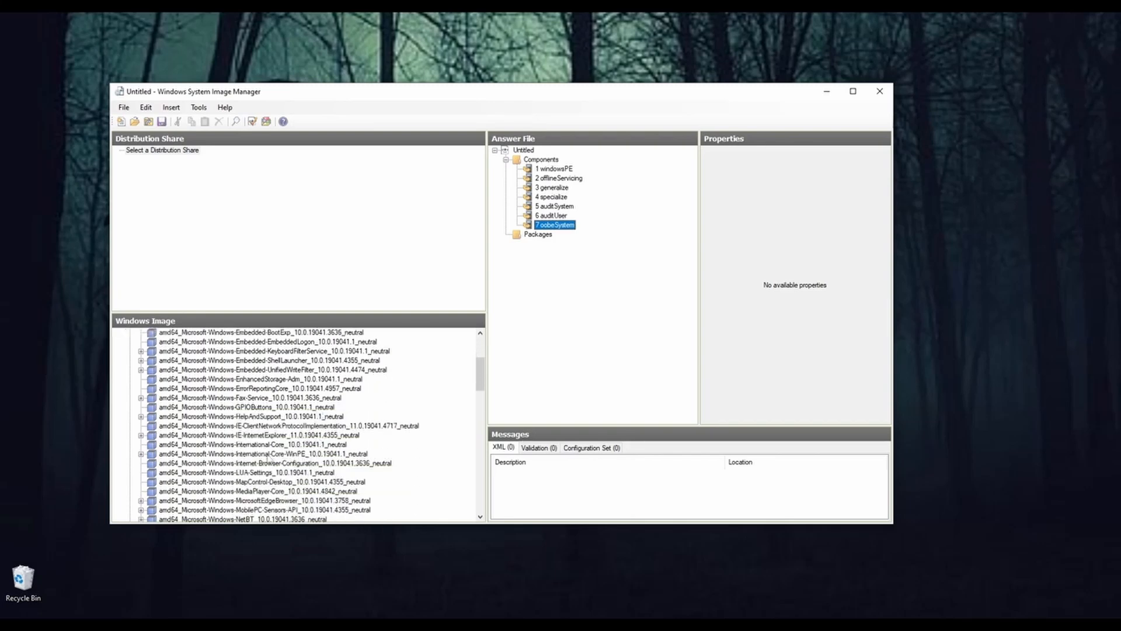
pyautogui.scroll(2, 248, 449)
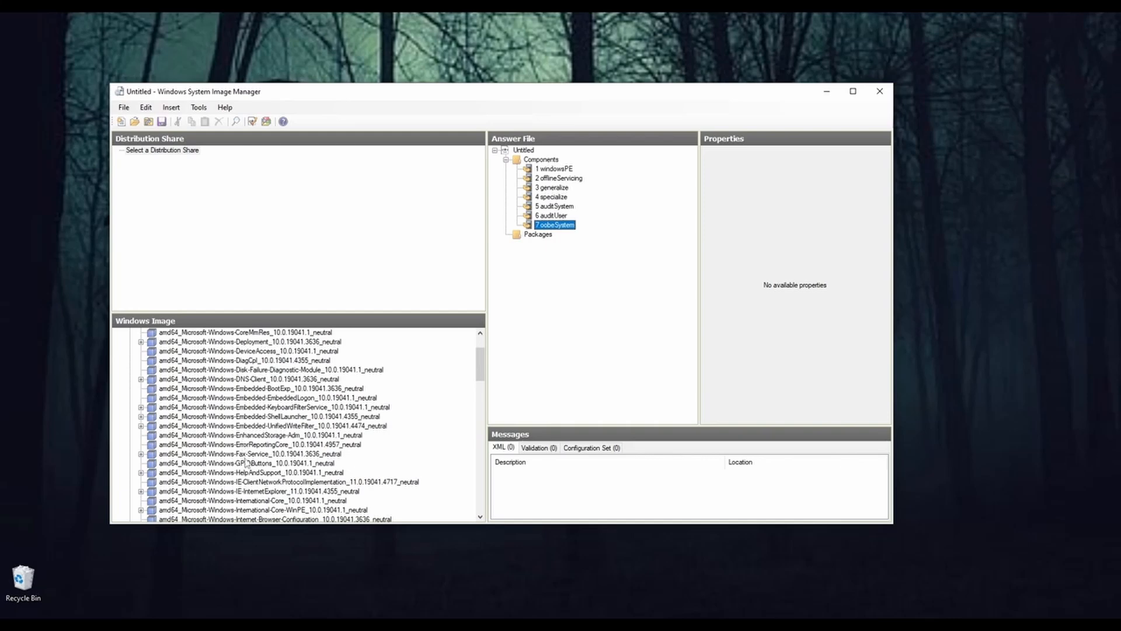
pyautogui.scroll(-2, 271, 455)
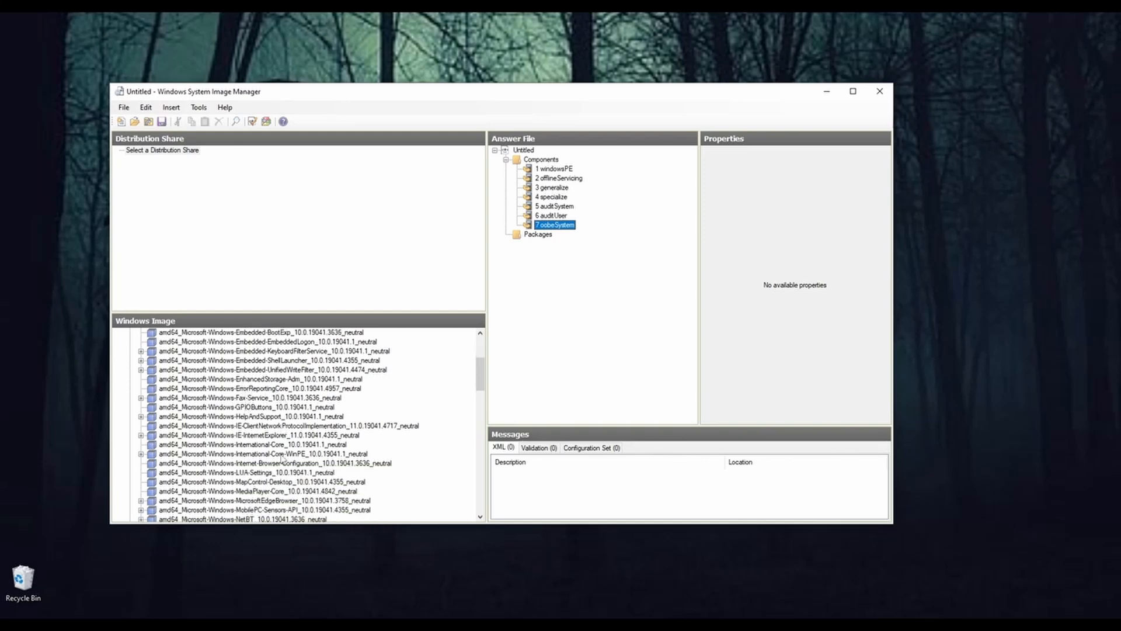
# Step: Add SetupUILanguage from the image's Microsoft-Windows-International-Core-WinPE component to pass 1 windowsPE
pyautogui.click(263, 462)
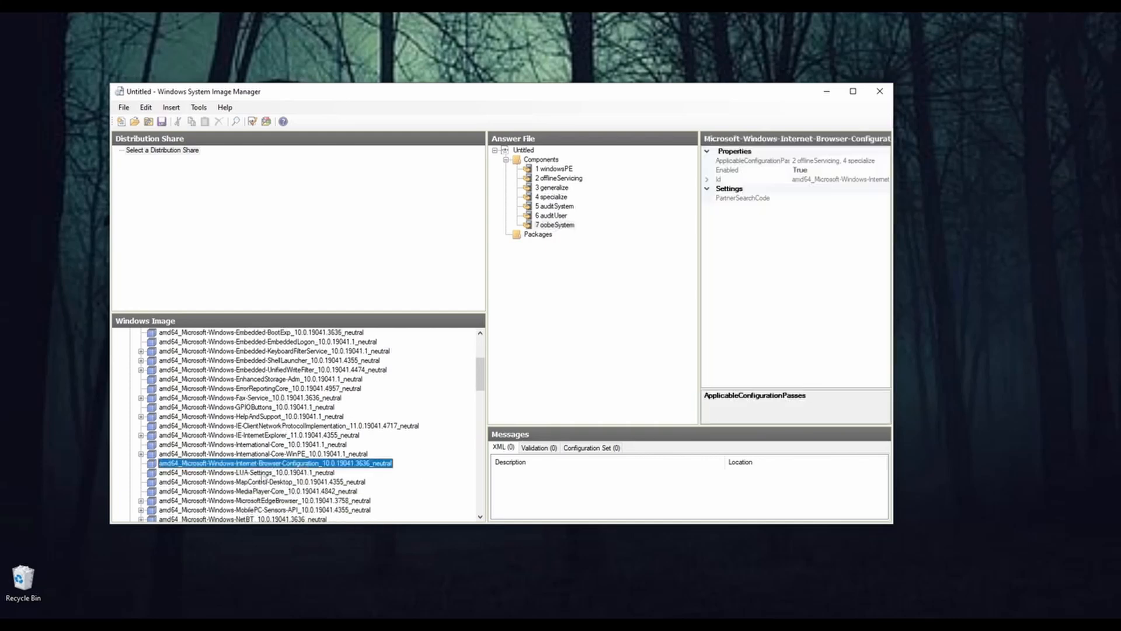
pyautogui.click(257, 454)
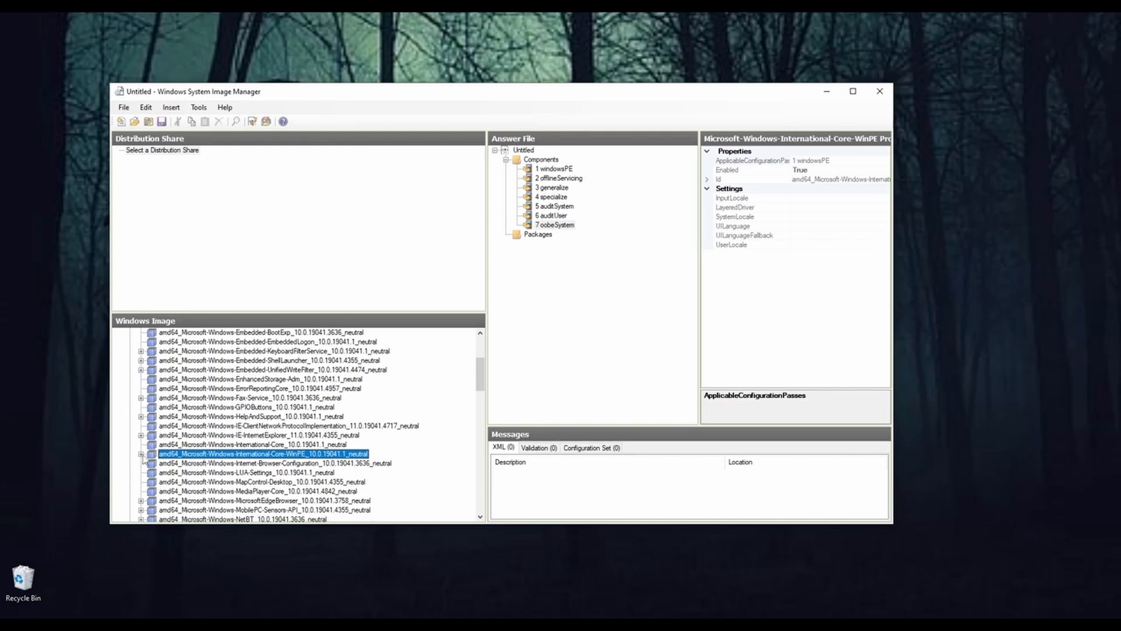
pyautogui.click(141, 454)
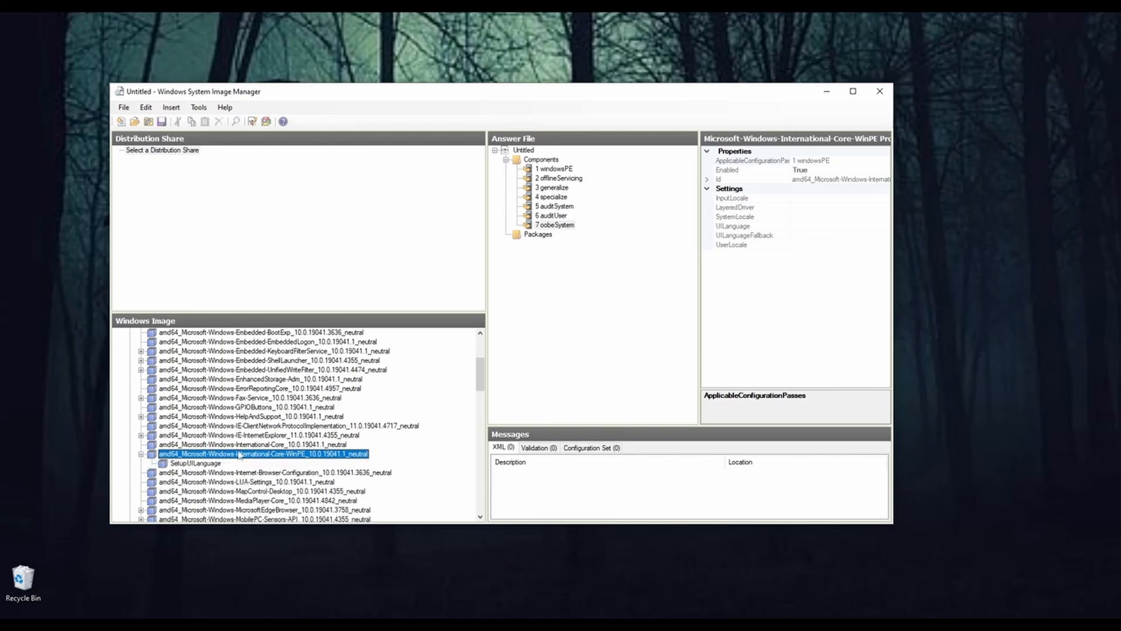
pyautogui.click(189, 464)
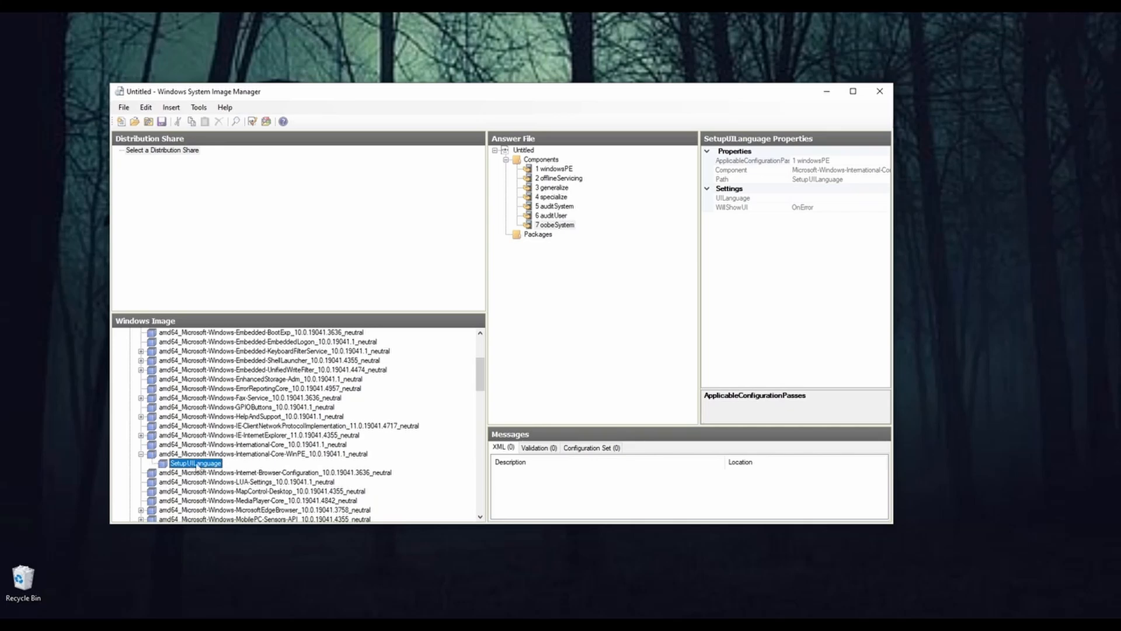
pyautogui.rightClick(198, 466)
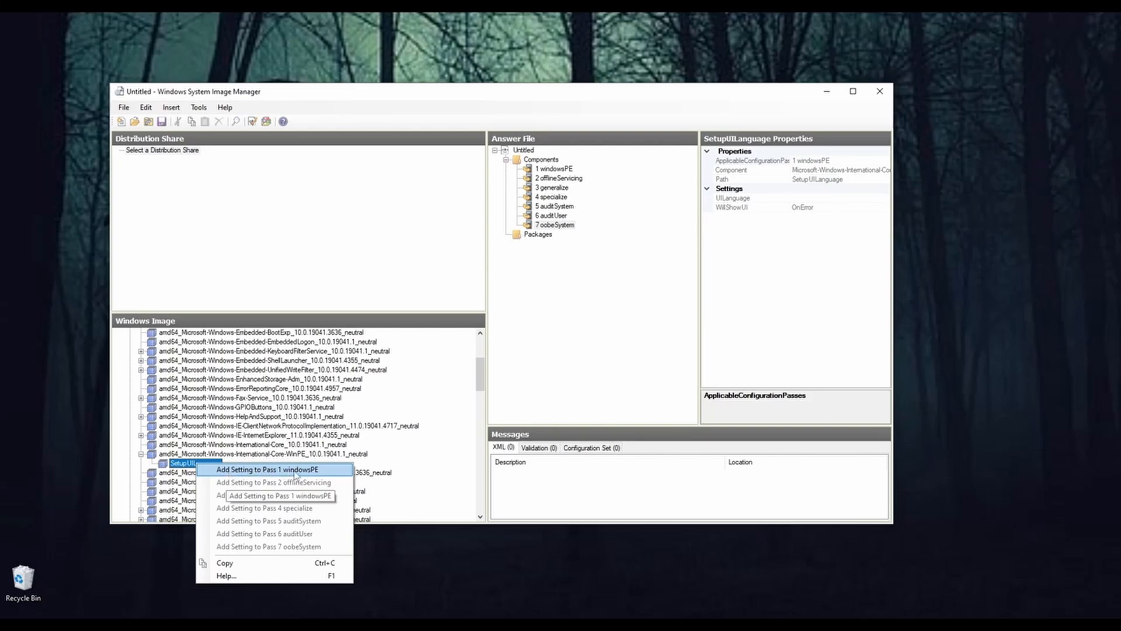
pyautogui.click(295, 471)
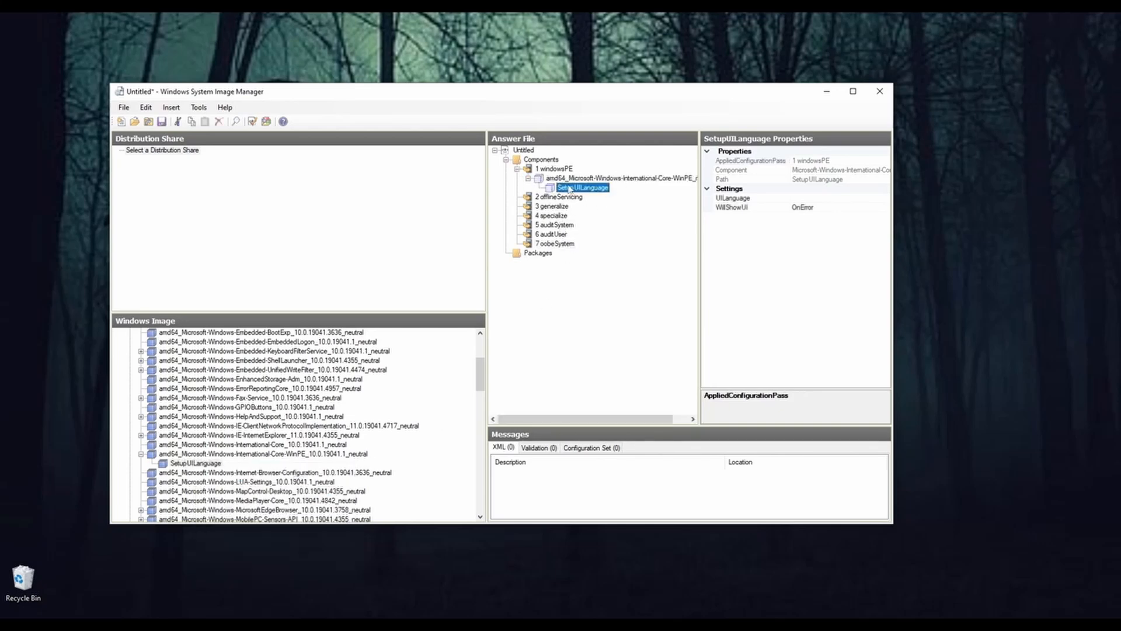
# Step: Set UILanguage to en-us for the International-Core-WinPE component in the answer file's windowsPE pass
pyautogui.click(621, 178)
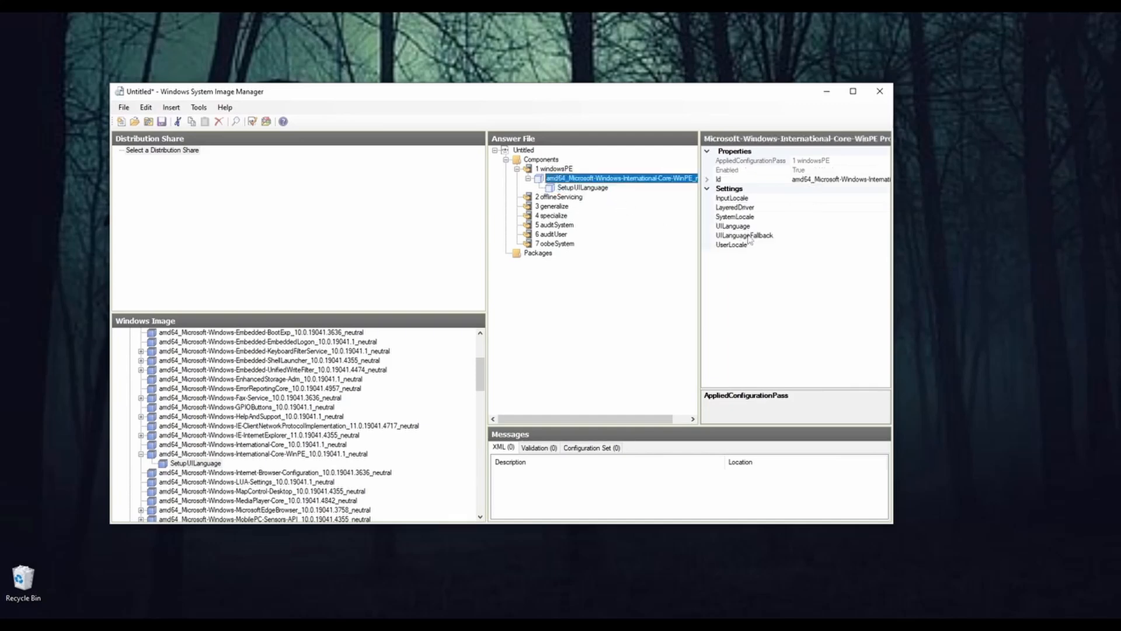
pyautogui.moveTo(627, 96); pyautogui.dragTo(616, 99)
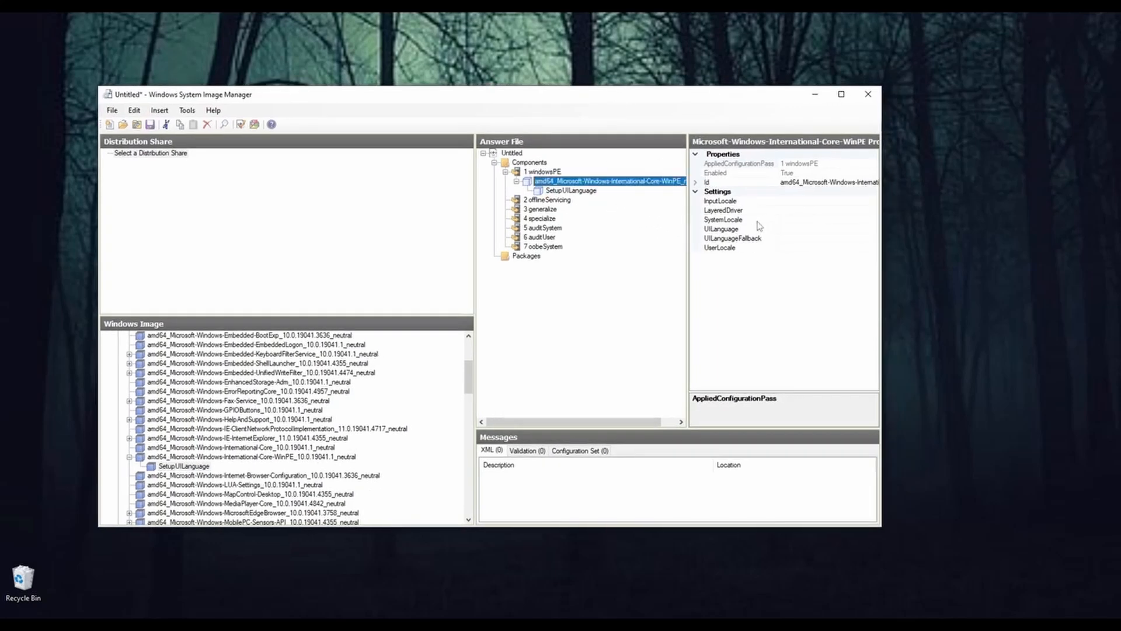
pyautogui.click(796, 200)
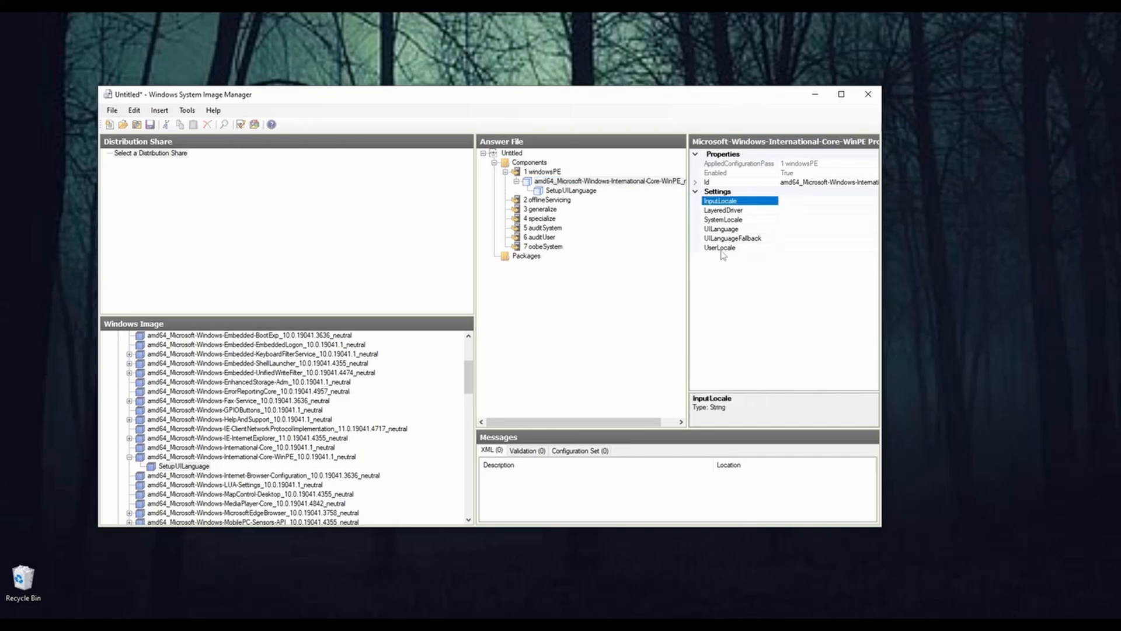
pyautogui.click(789, 249)
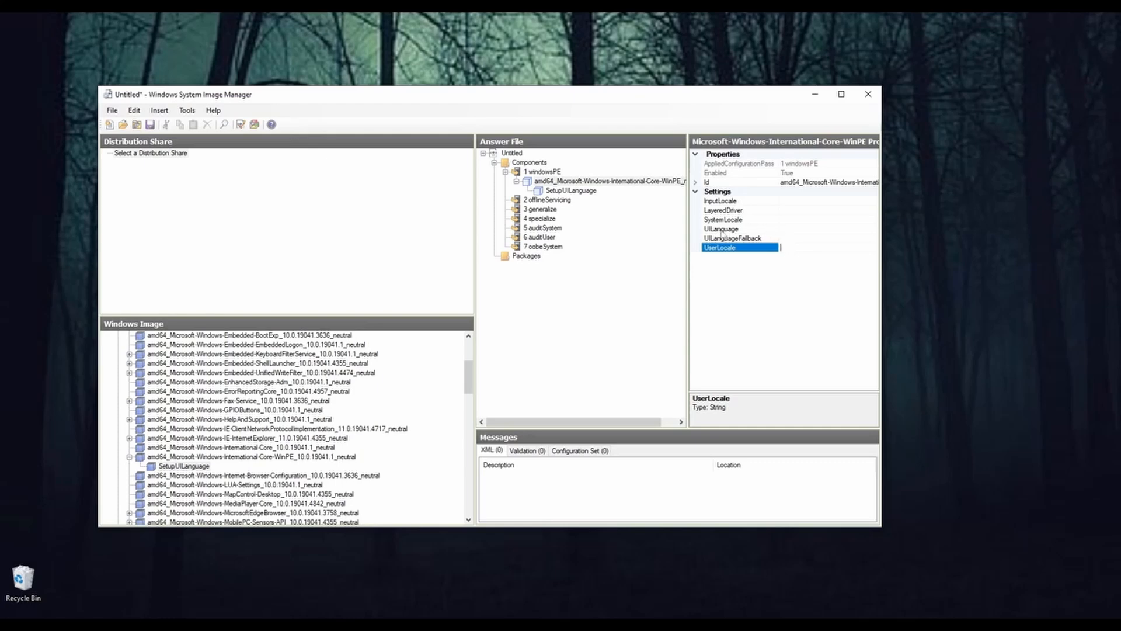
pyautogui.click(789, 229)
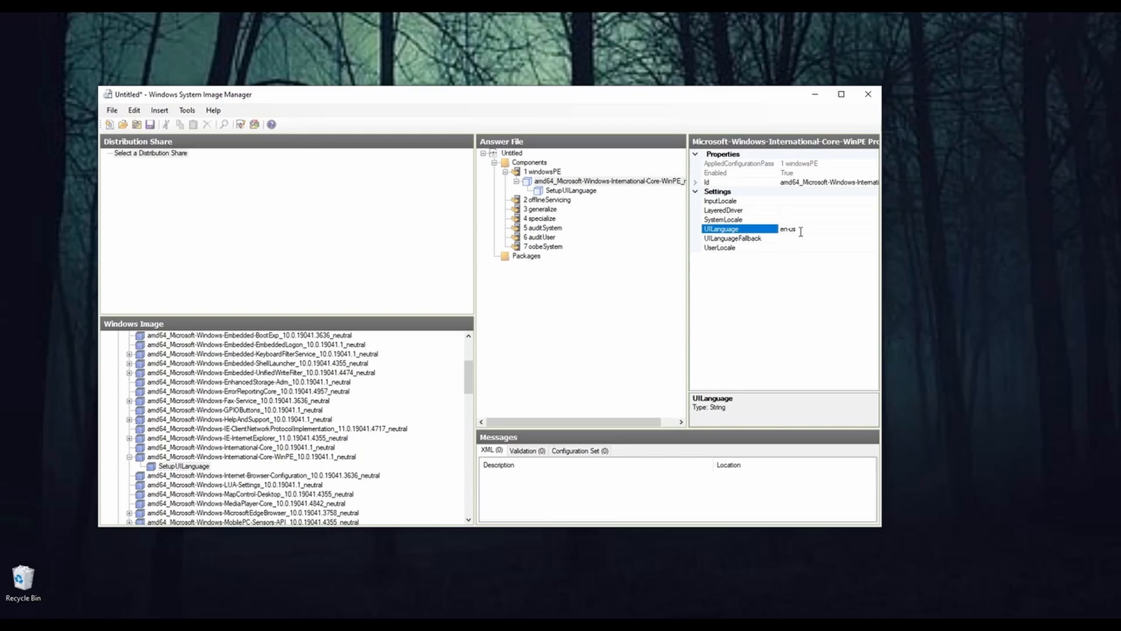
pyautogui.click(731, 290)
pyautogui.moveTo(631, 97); pyautogui.dragTo(618, 98)
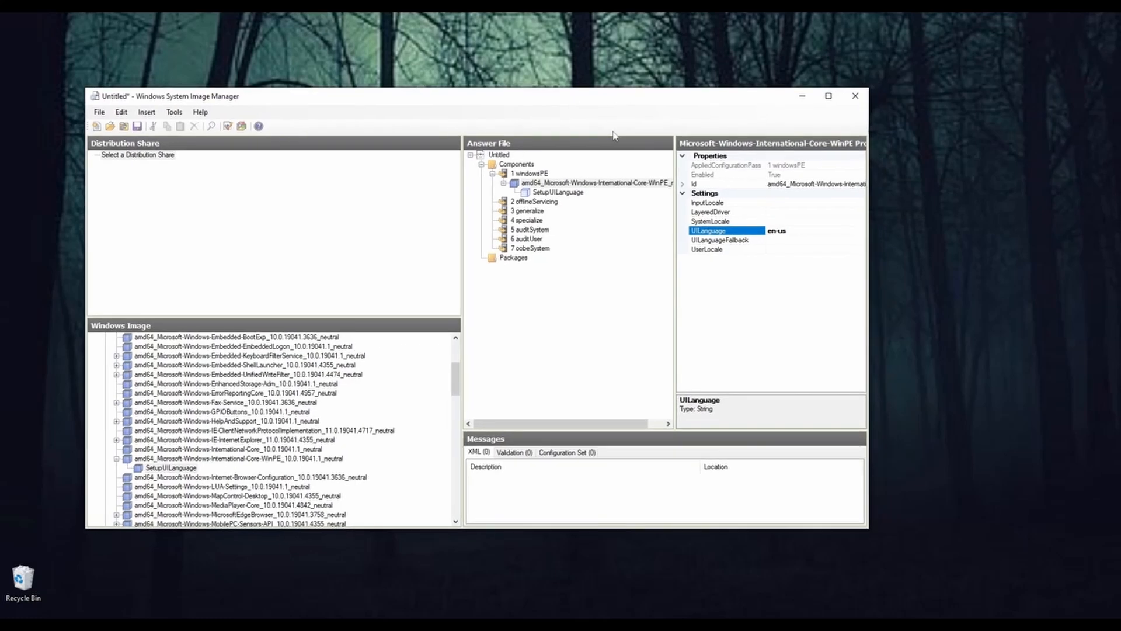
# Step: Examine the SetupUILanguage properties and check which configuration passes the setting can be added to
pyautogui.click(570, 193)
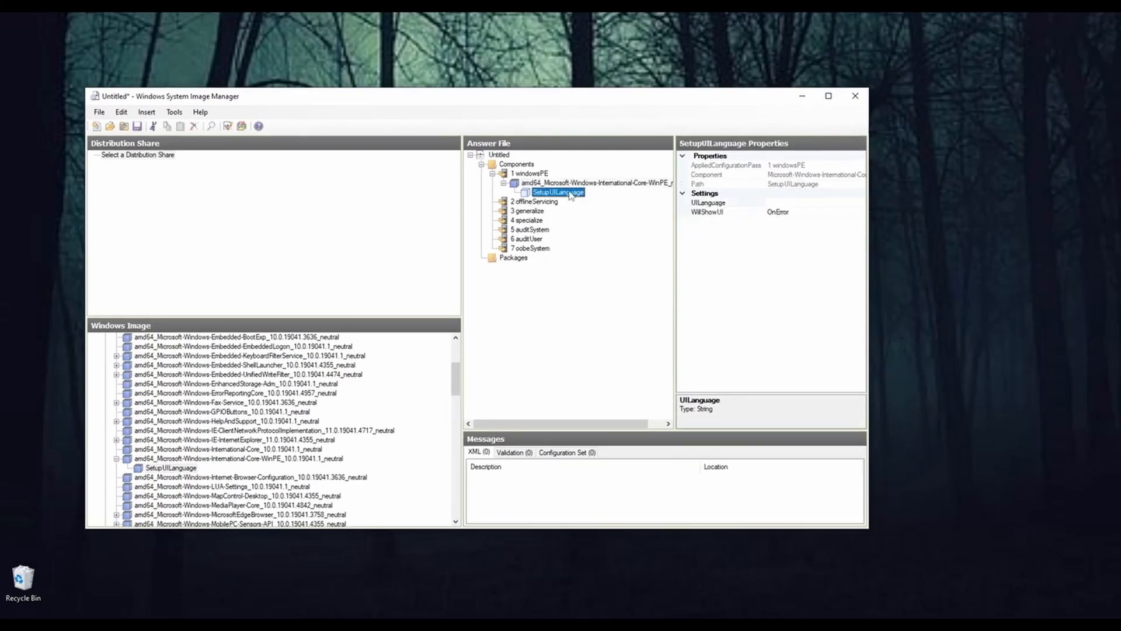
pyautogui.click(777, 203)
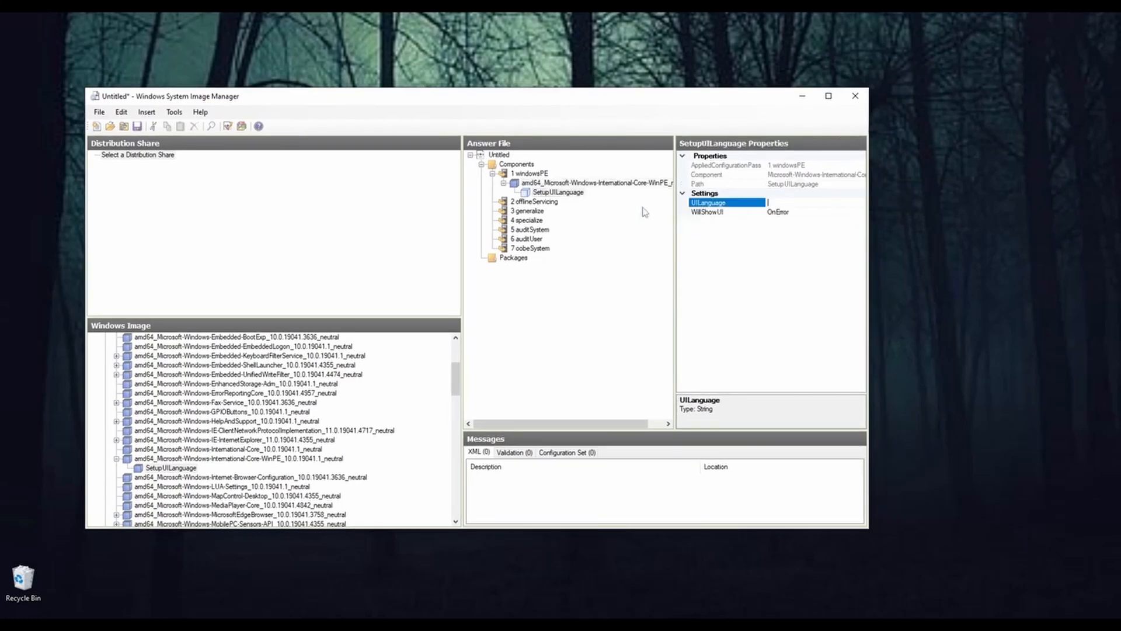
pyautogui.click(533, 203)
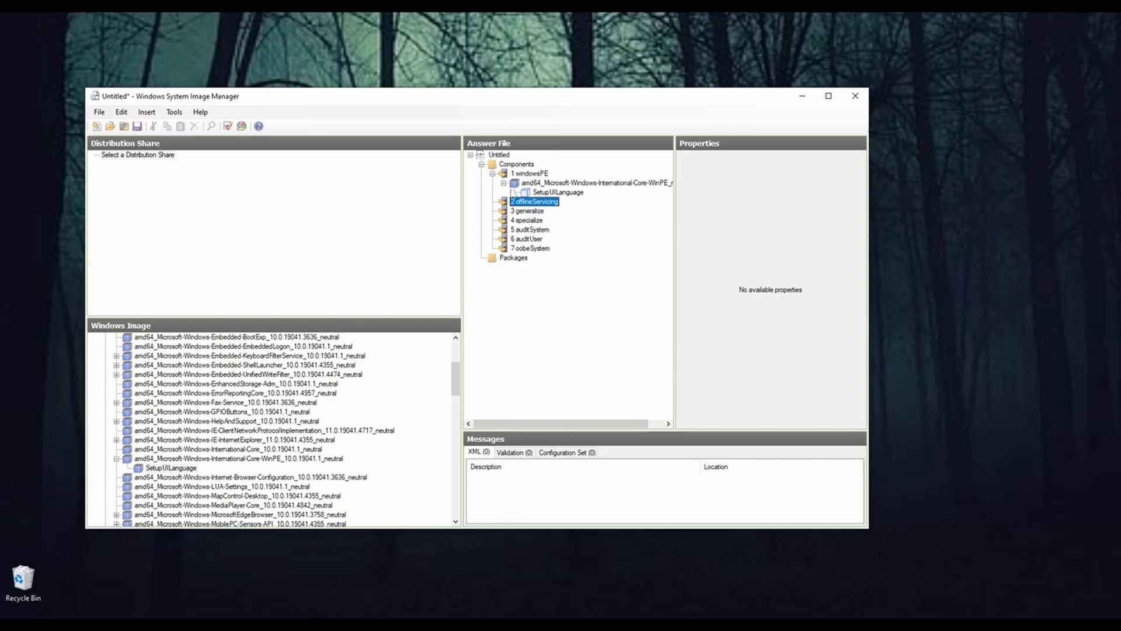
pyautogui.rightClick(177, 468)
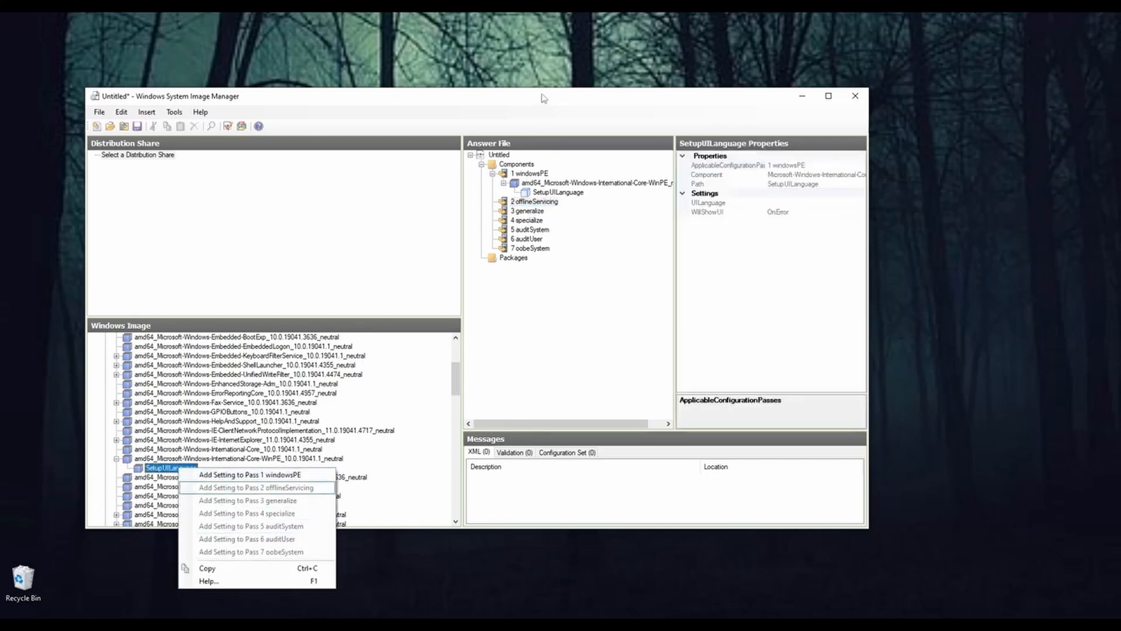
pyautogui.moveTo(540, 99); pyautogui.dragTo(562, 100)
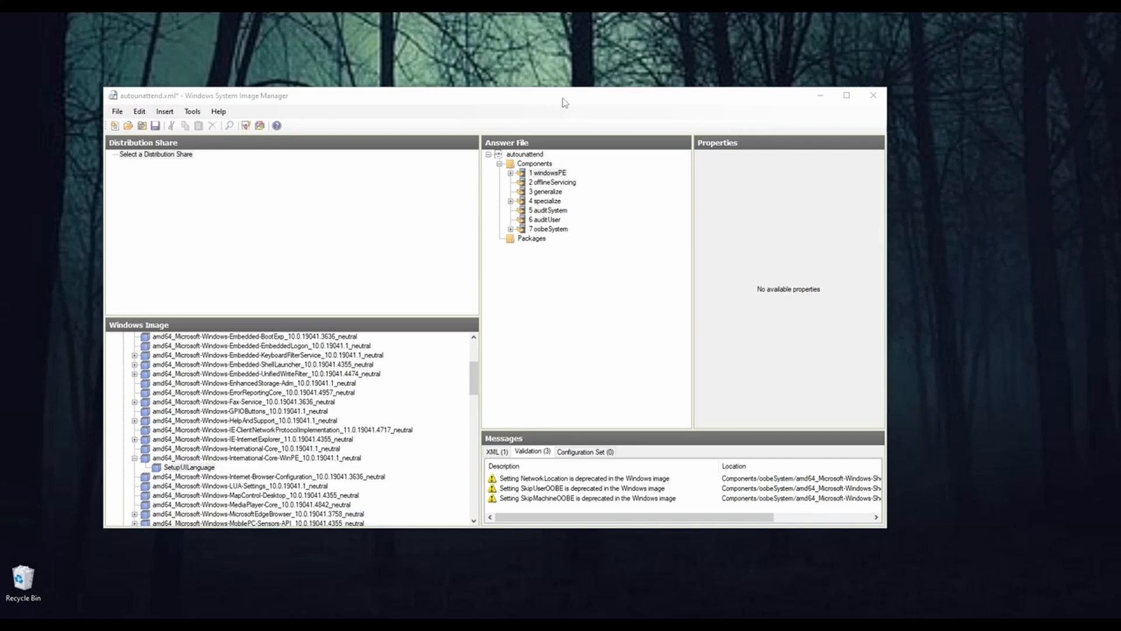
pyautogui.moveTo(562, 97); pyautogui.dragTo(539, 86)
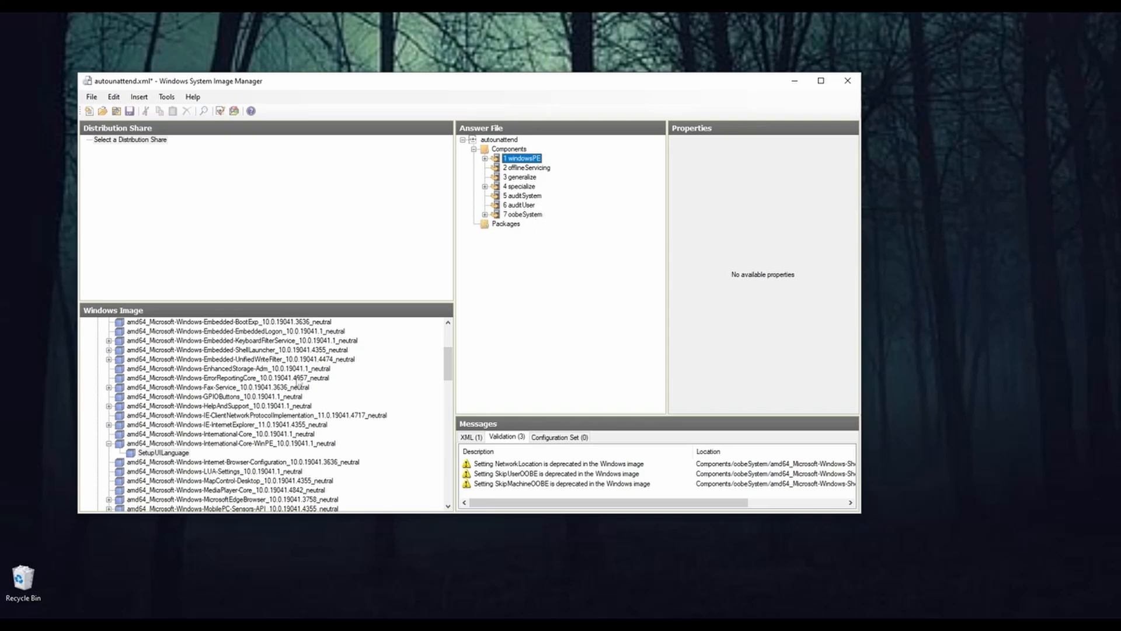
# Step: Expand pass 1 windowsPE, select its International-Core-WinPE component, maximize the window and enlarge the Answer File and Windows Image areas
pyautogui.moveTo(447, 369); pyautogui.dragTo(452, 342)
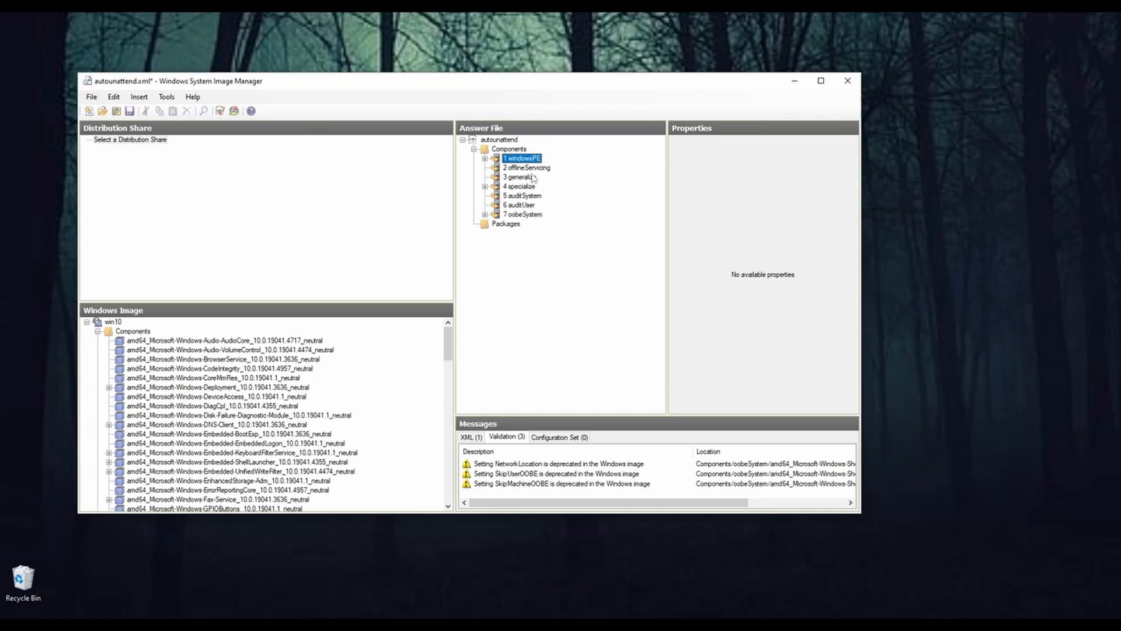
pyautogui.click(485, 158)
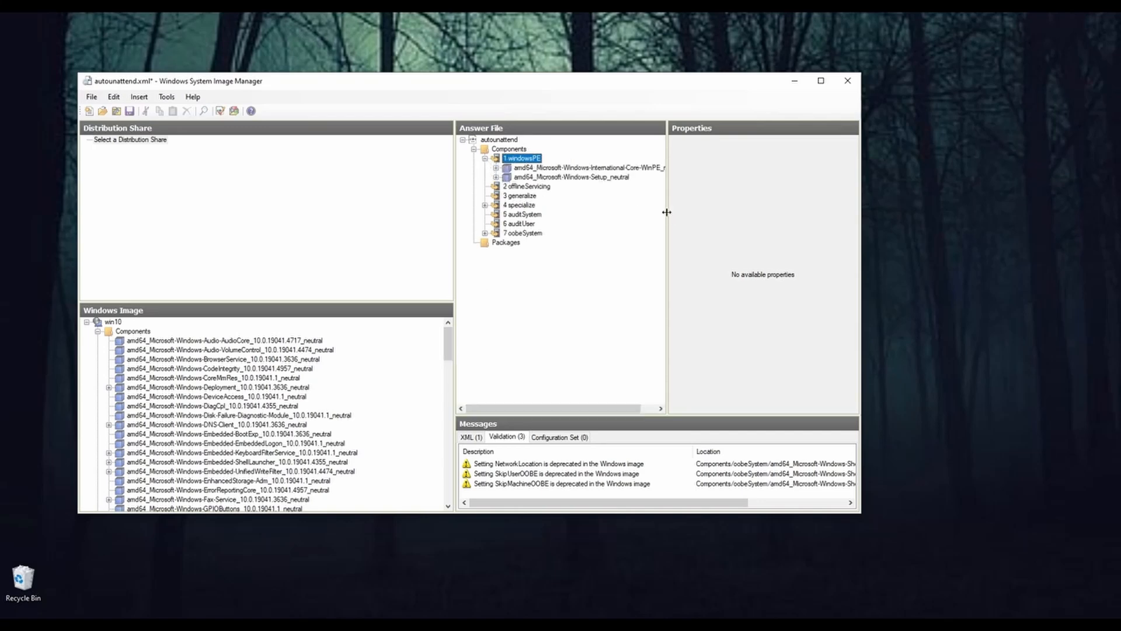
pyautogui.moveTo(666, 212); pyautogui.dragTo(740, 212)
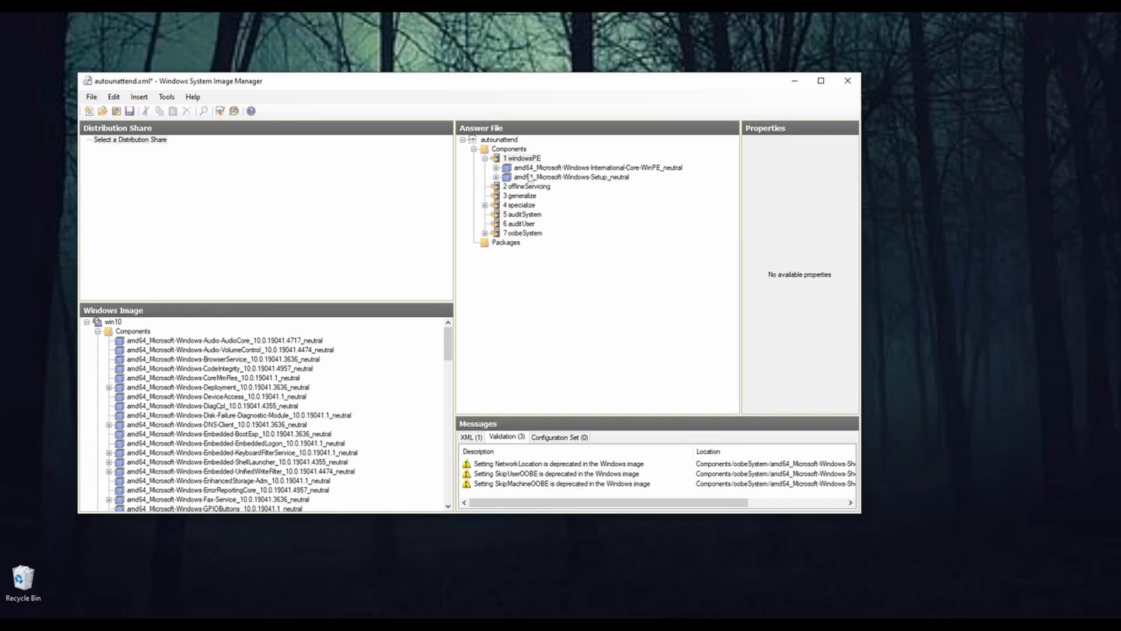
pyautogui.click(573, 170)
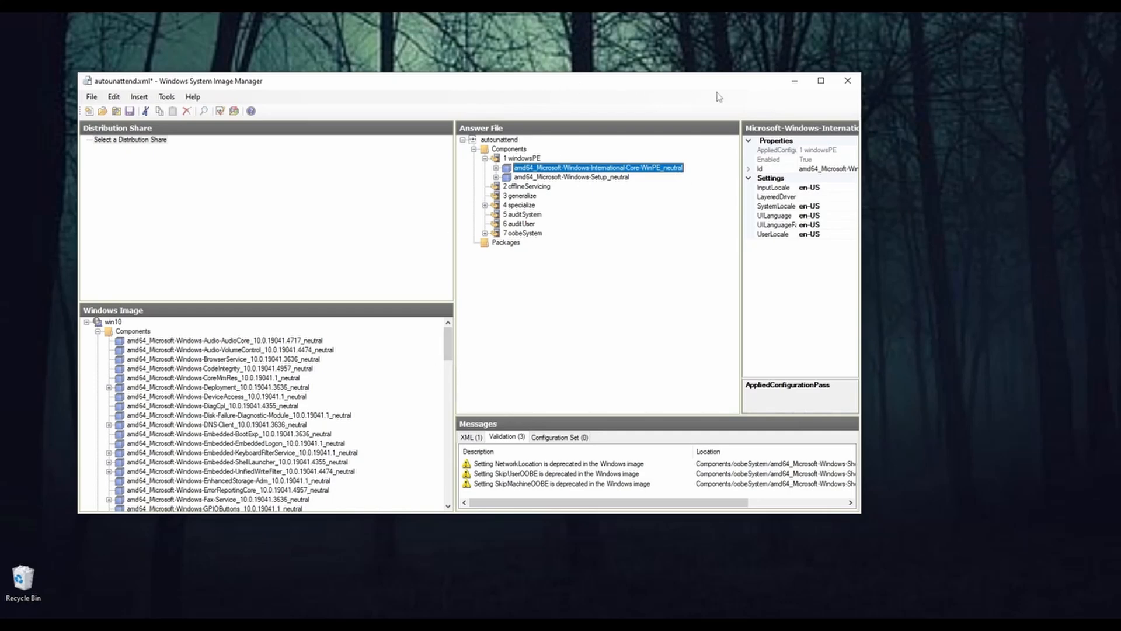
pyautogui.click(821, 81)
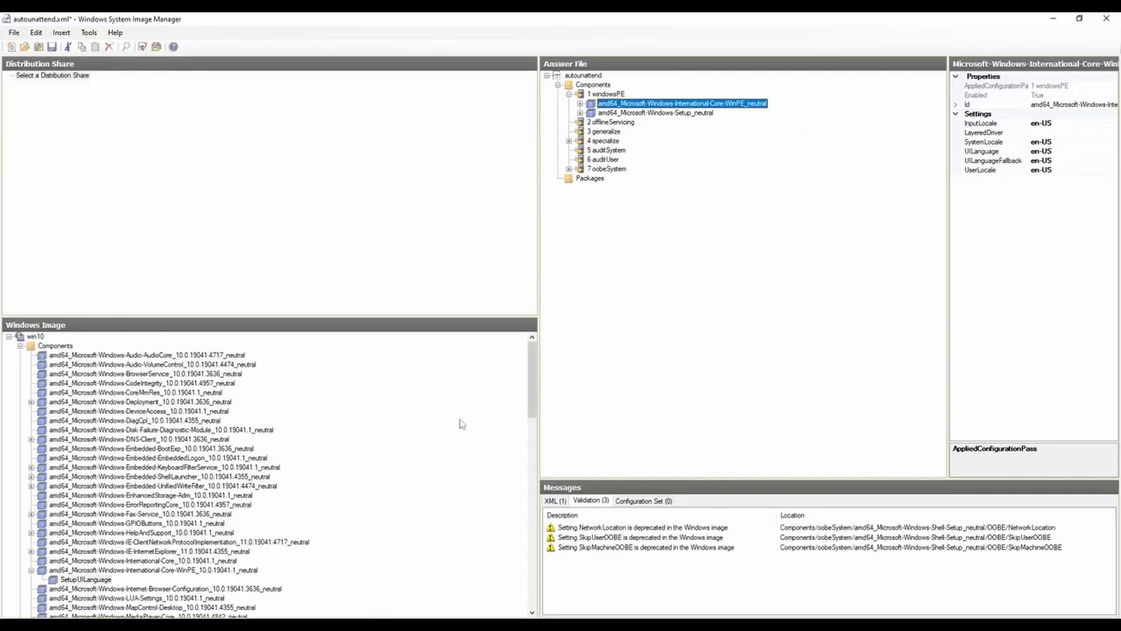
pyautogui.moveTo(428, 317); pyautogui.dragTo(438, 202)
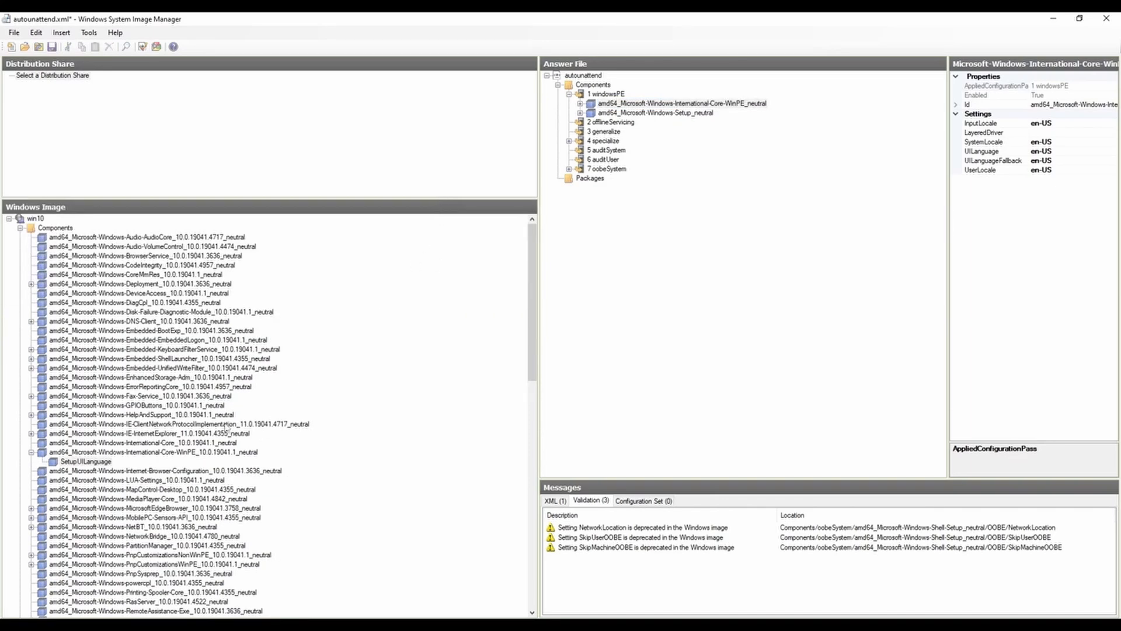
# Step: Compare the image's International-Core and International-Core-WinPE components and check which configuration passes the WinPE one can be added to
pyautogui.click(32, 452)
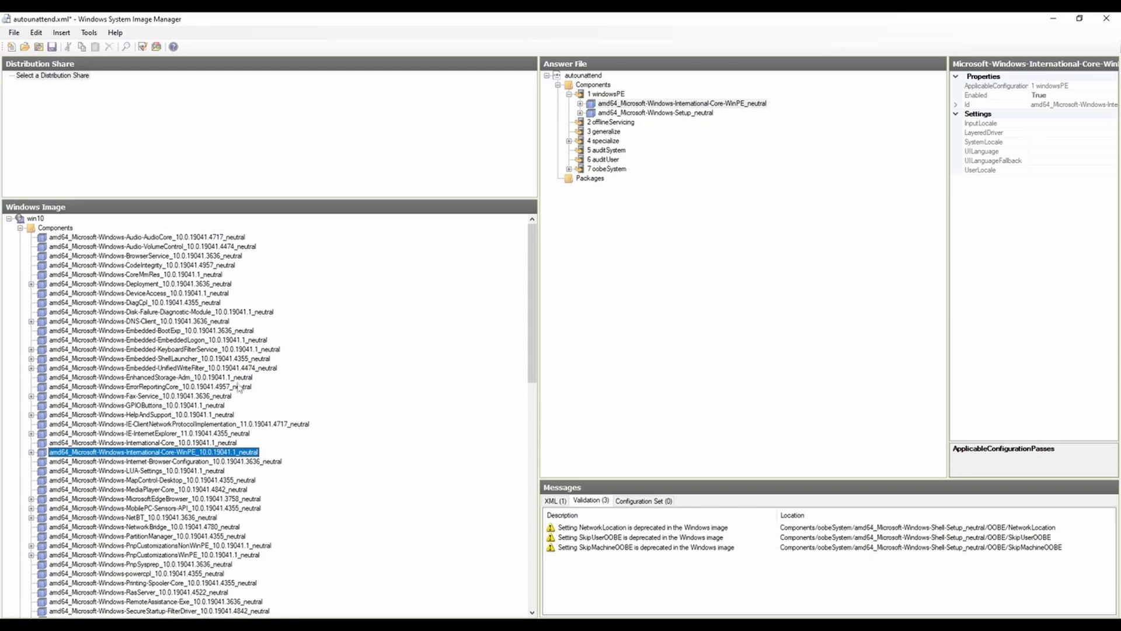
pyautogui.scroll(-2, 136, 535)
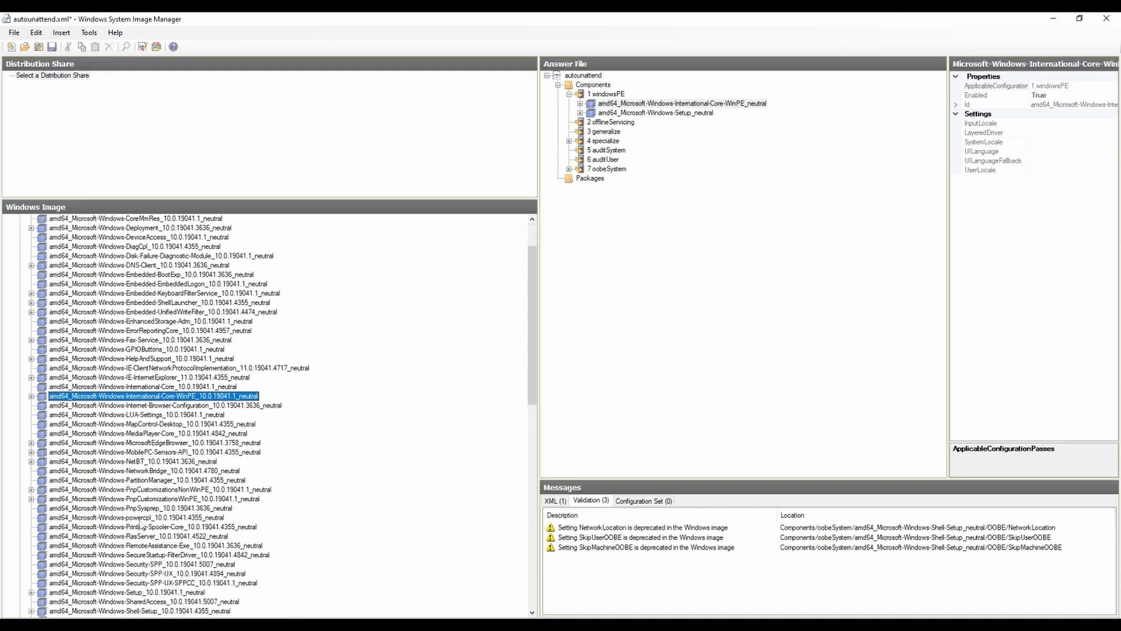
pyautogui.scroll(-7, 129, 495)
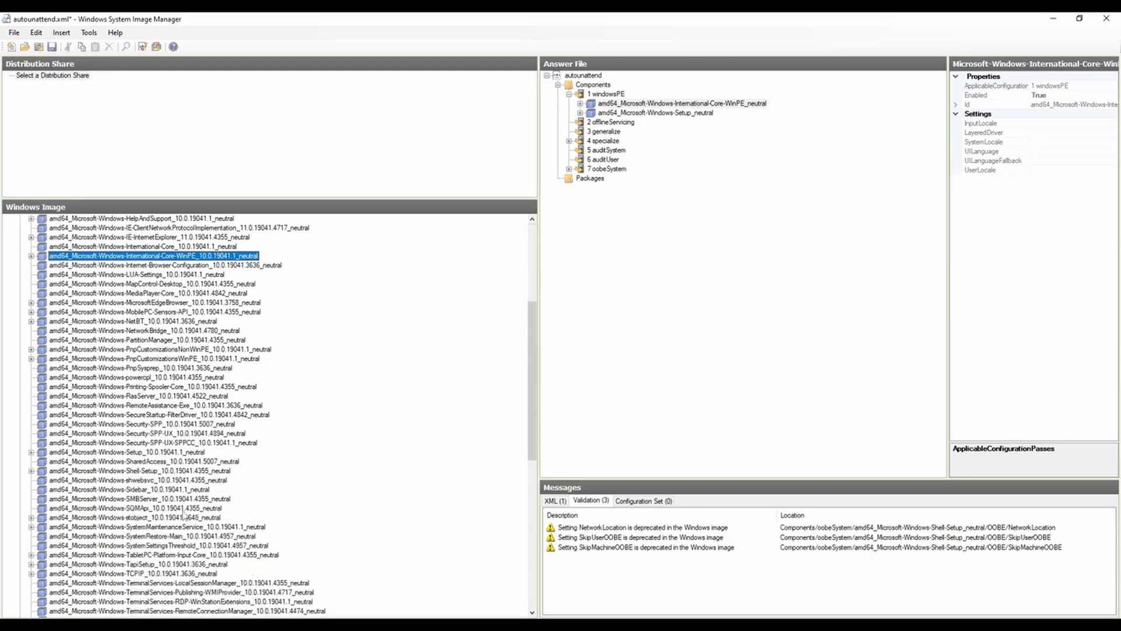
pyautogui.scroll(9, 157, 441)
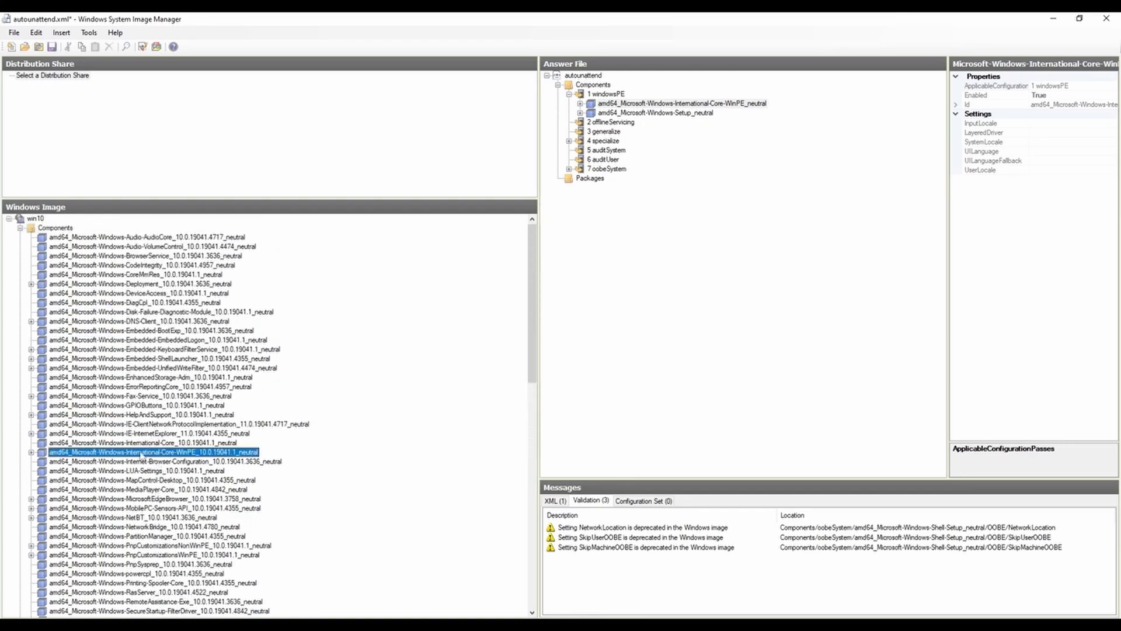
pyautogui.click(140, 443)
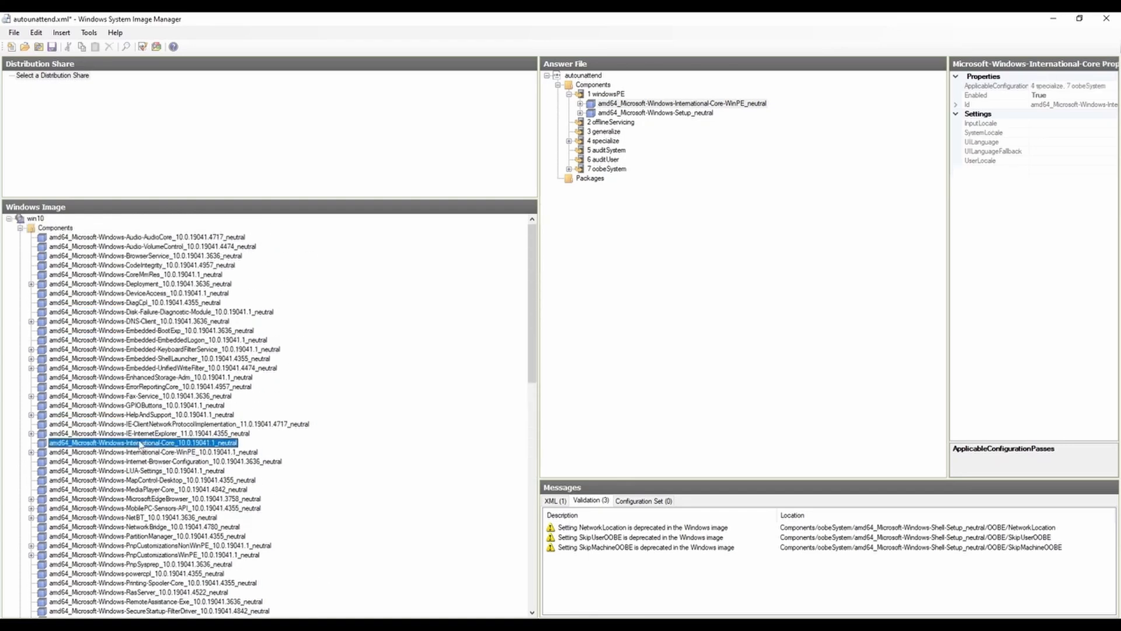
pyautogui.click(140, 453)
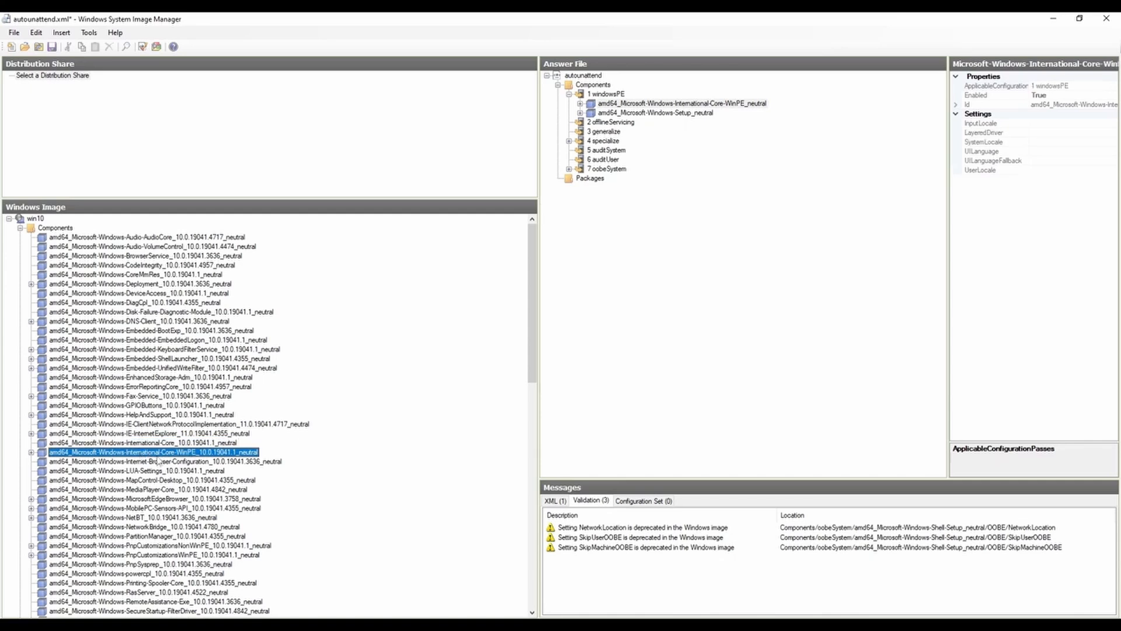
pyautogui.click(31, 452)
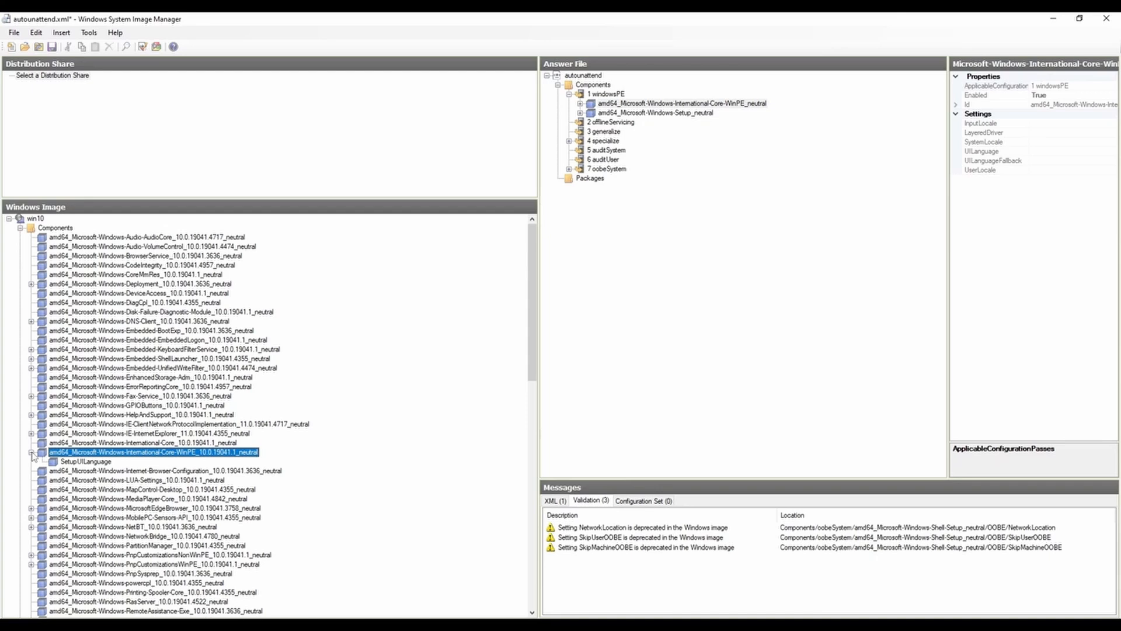
pyautogui.rightClick(133, 452)
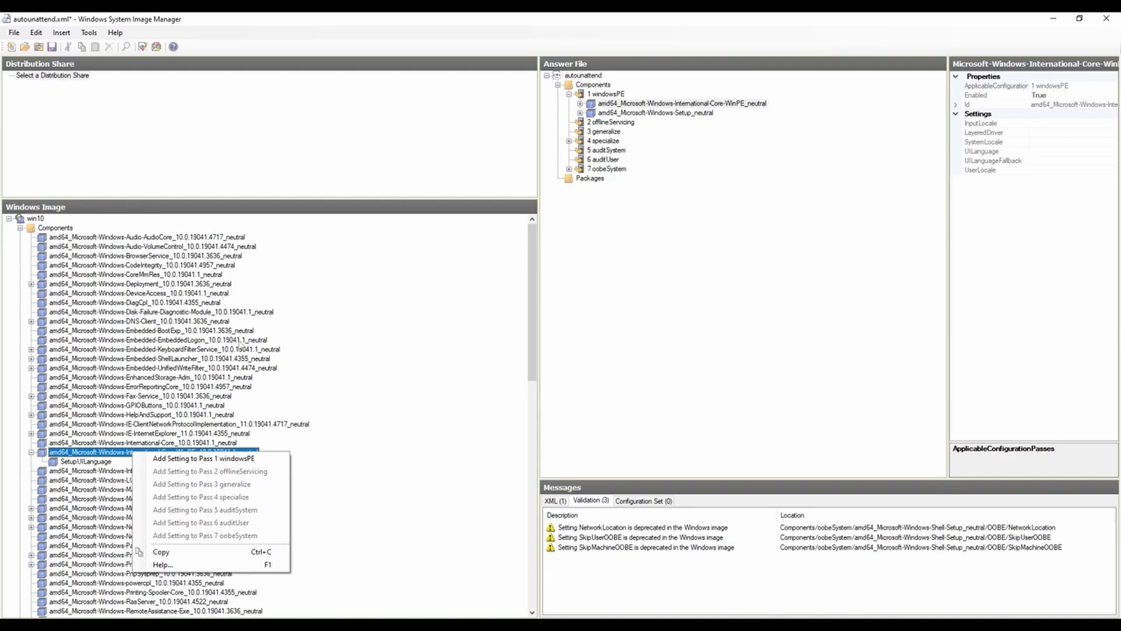
# Step: Expand International-Core-WinPE in the answer file, select SetupUILanguage and widen the properties area
pyautogui.click(581, 104)
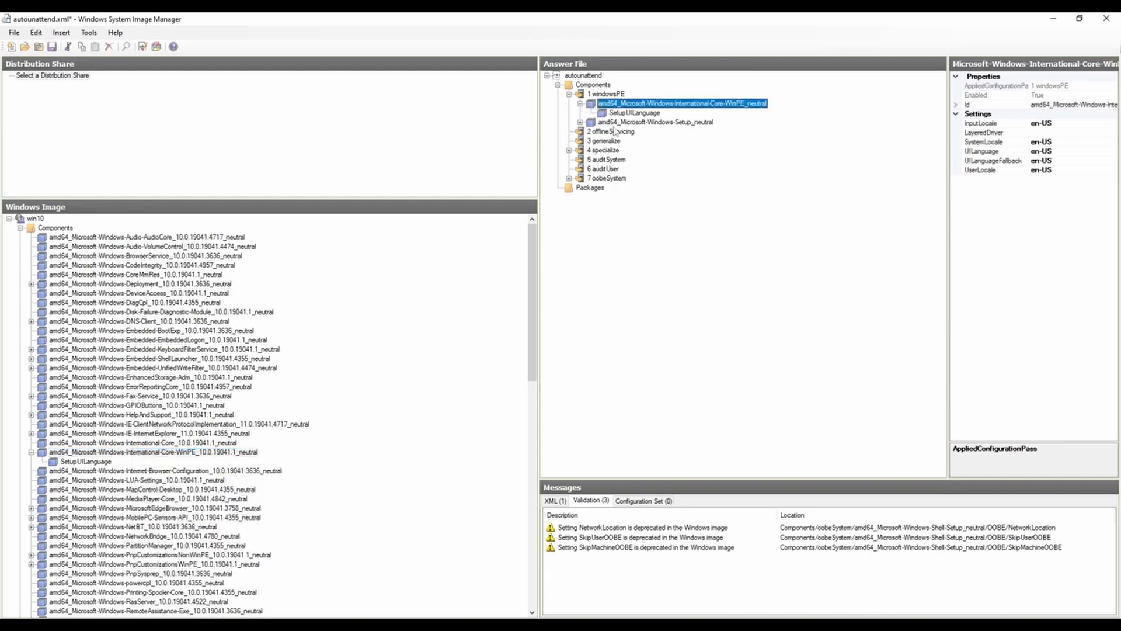
pyautogui.click(633, 114)
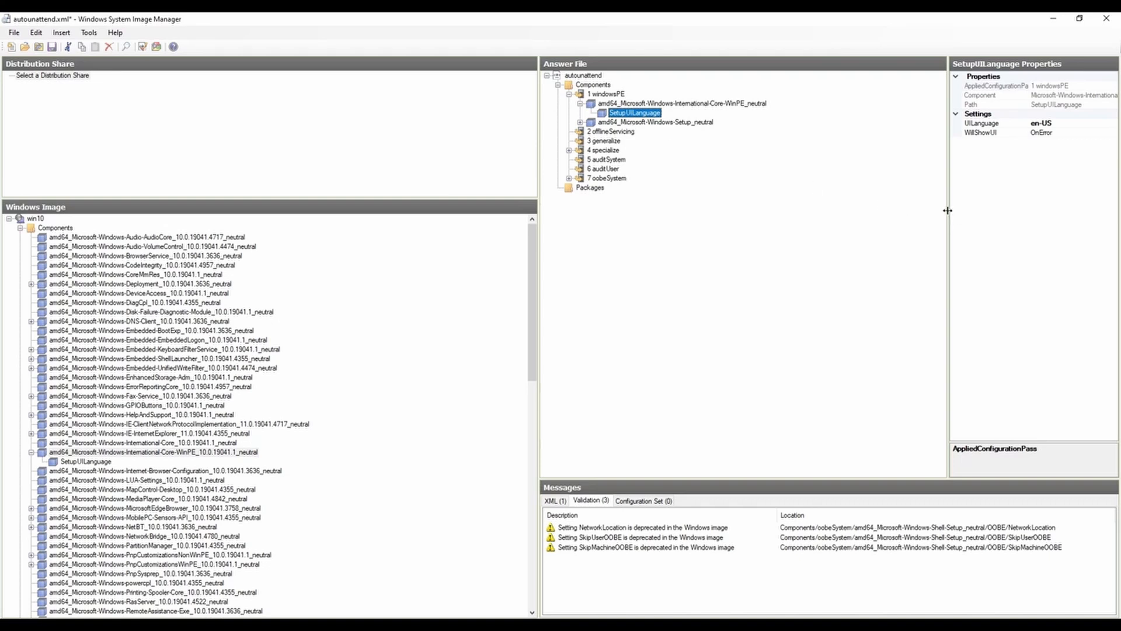
pyautogui.moveTo(950, 212); pyautogui.dragTo(800, 203)
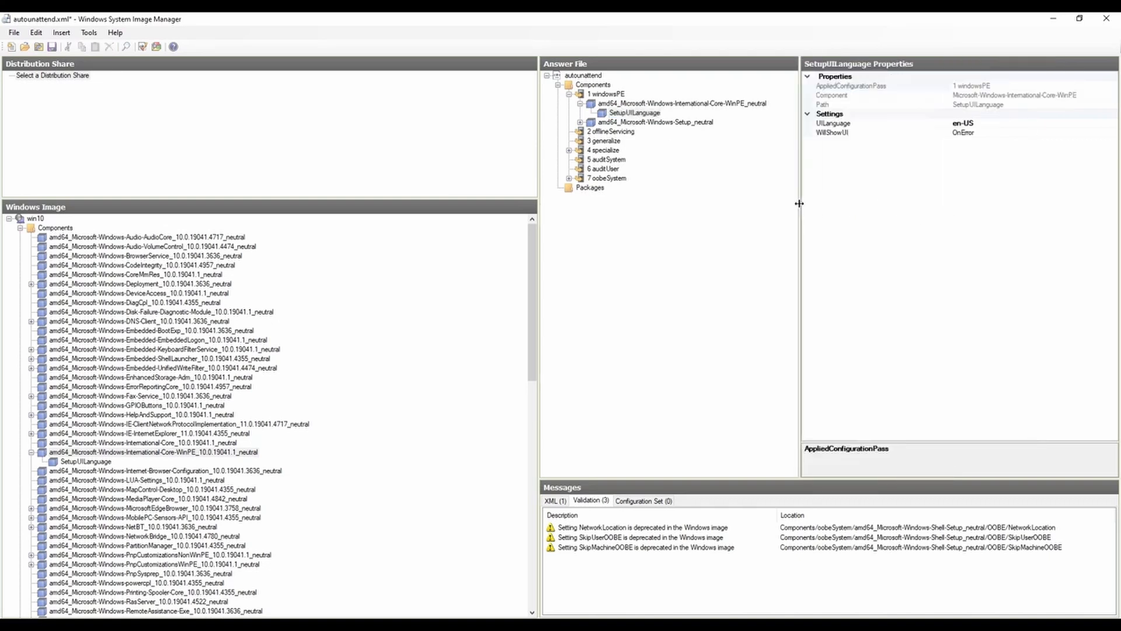
# Step: Review the locale and language values of International-Core-WinPE and its SetupUILanguage setting in the windowsPE pass
pyautogui.click(639, 105)
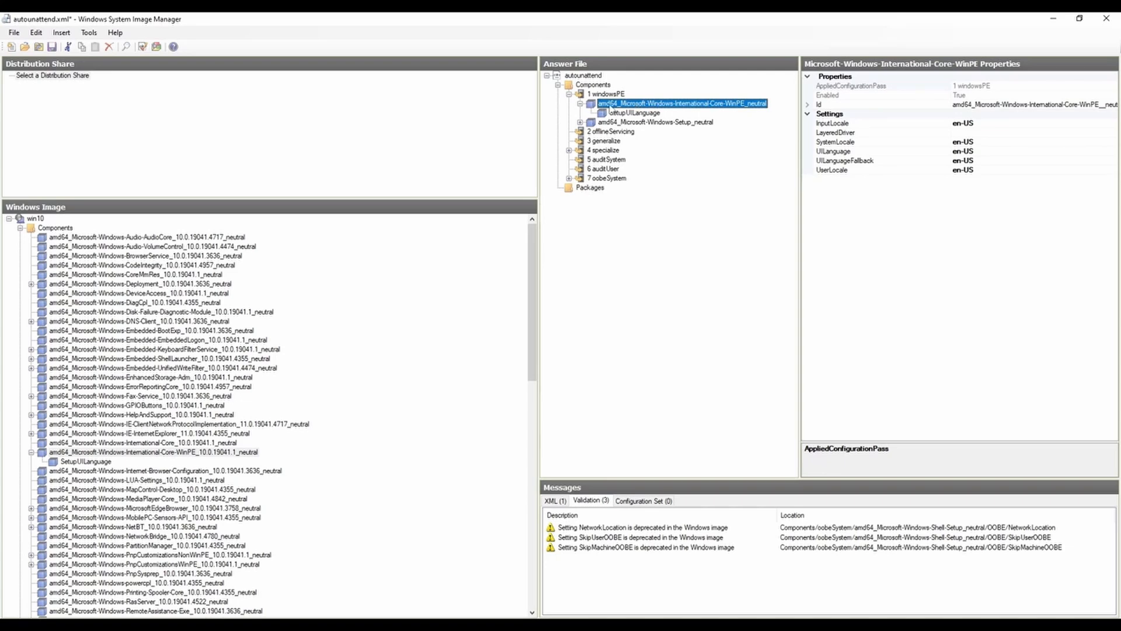
pyautogui.click(984, 124)
pyautogui.click(983, 143)
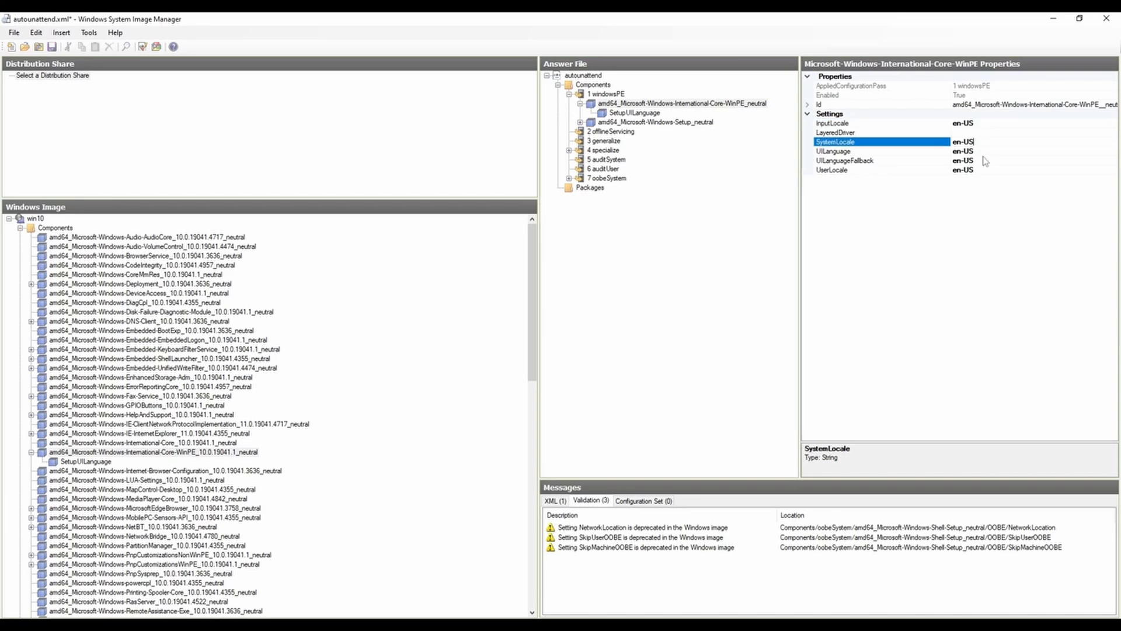
pyautogui.click(984, 152)
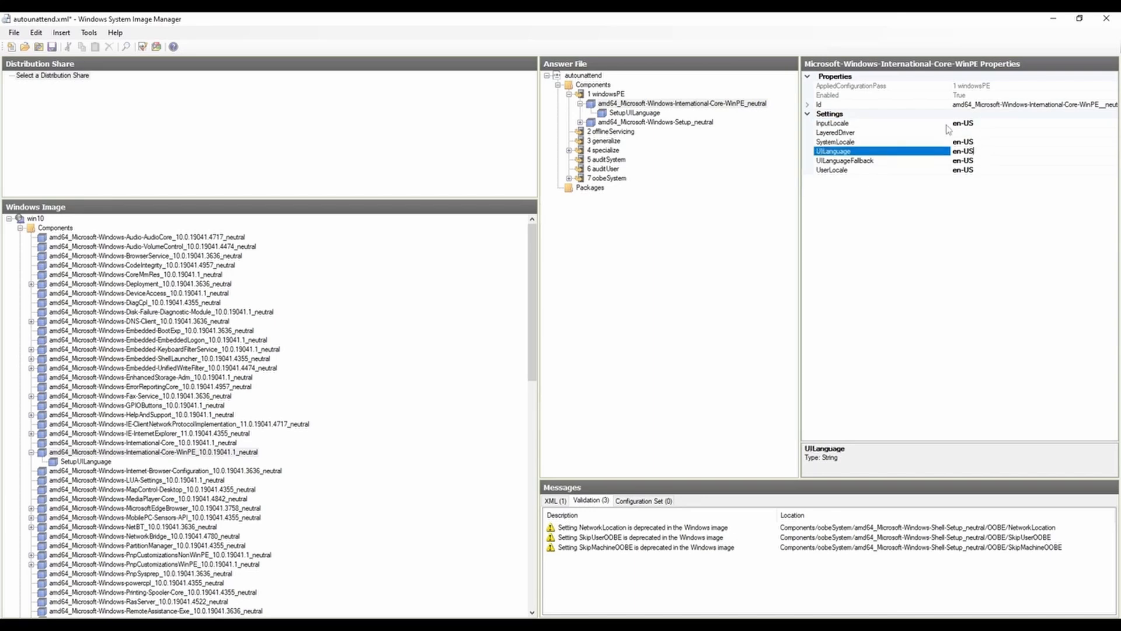
pyautogui.click(990, 124)
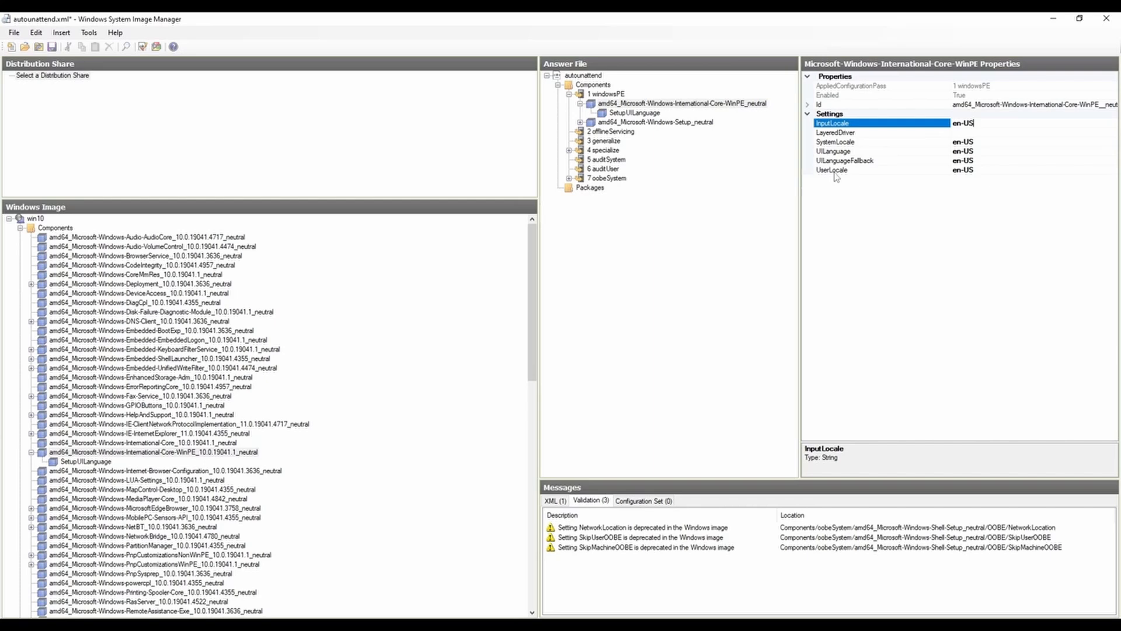
pyautogui.click(834, 171)
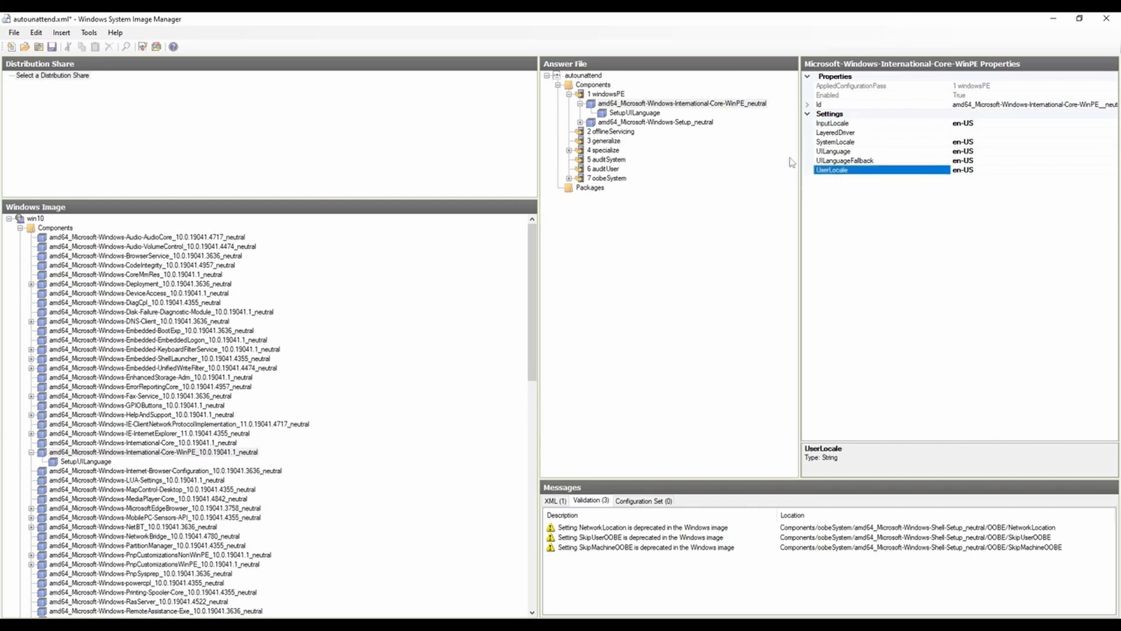
pyautogui.click(641, 113)
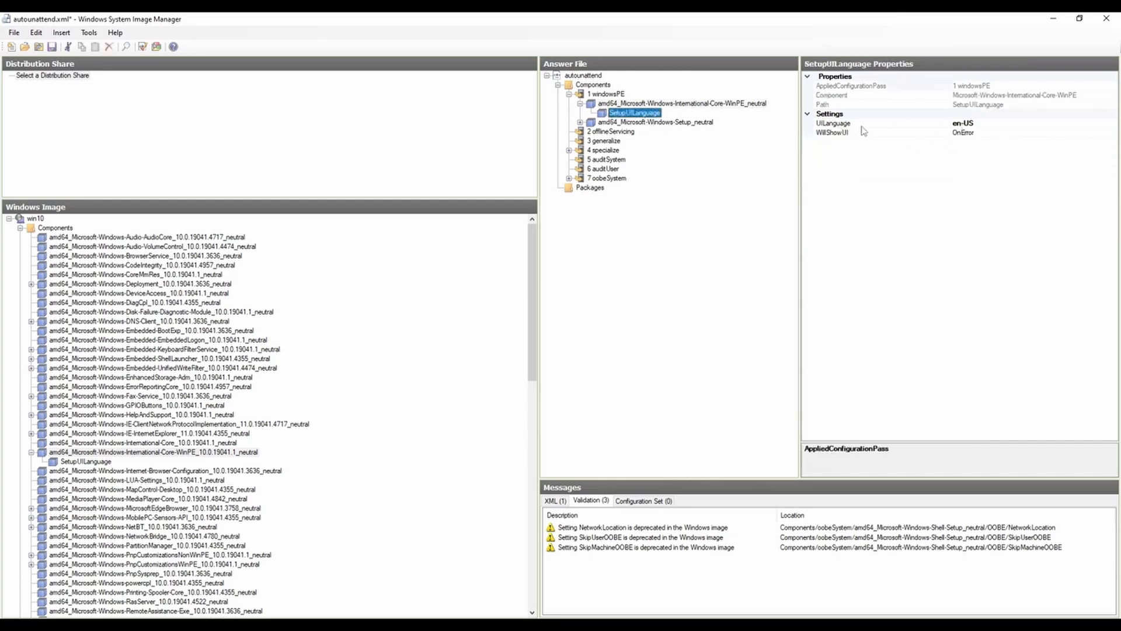
pyautogui.click(968, 124)
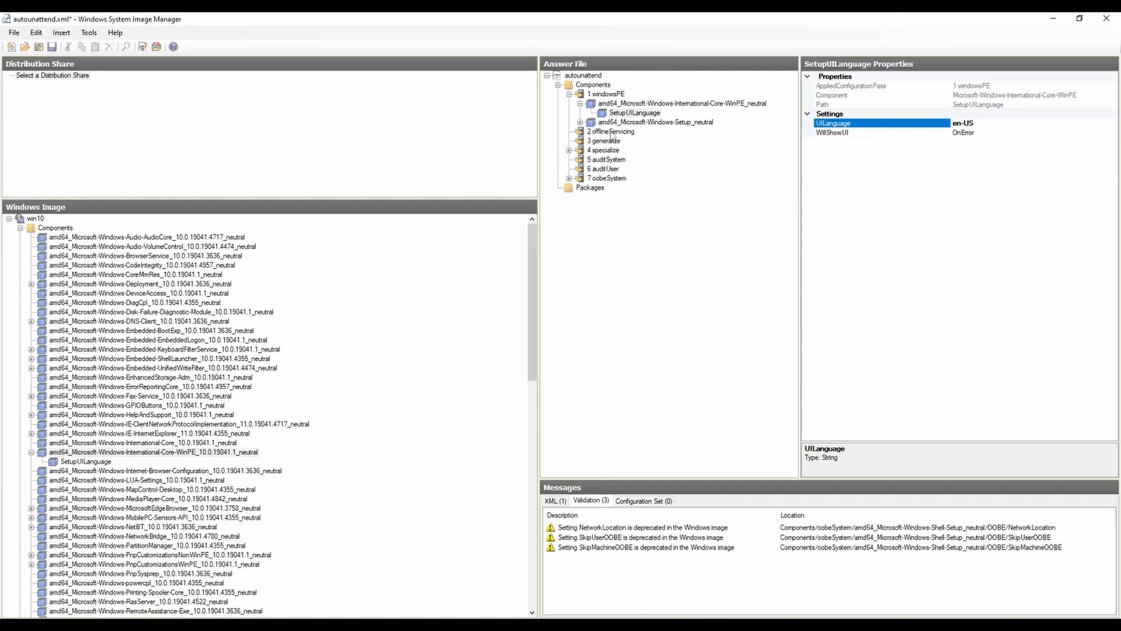
pyautogui.click(581, 104)
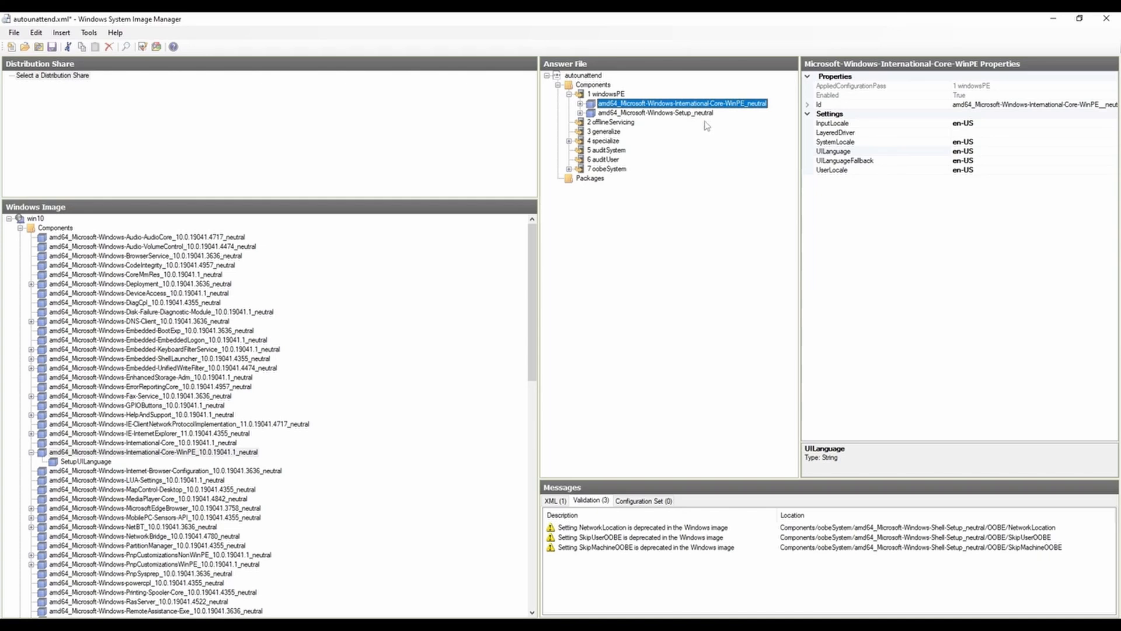
# Step: Locate and expand the amd64 Microsoft-Windows-Setup component in the Windows image and its counterpart in the answer file's windowsPE pass
pyautogui.click(580, 113)
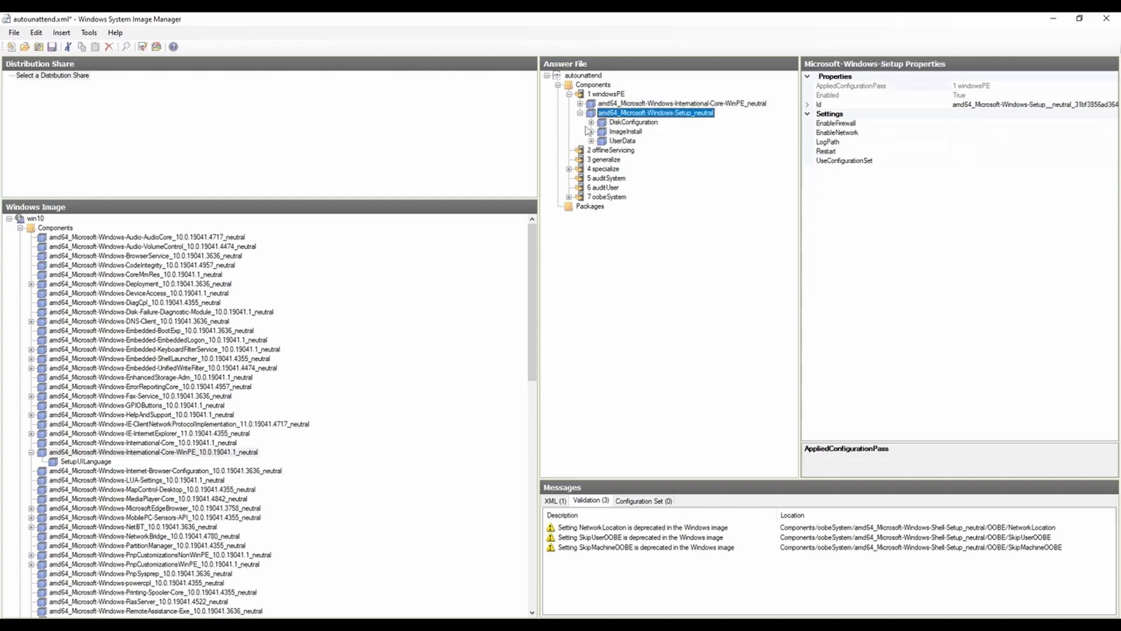
pyautogui.click(580, 112)
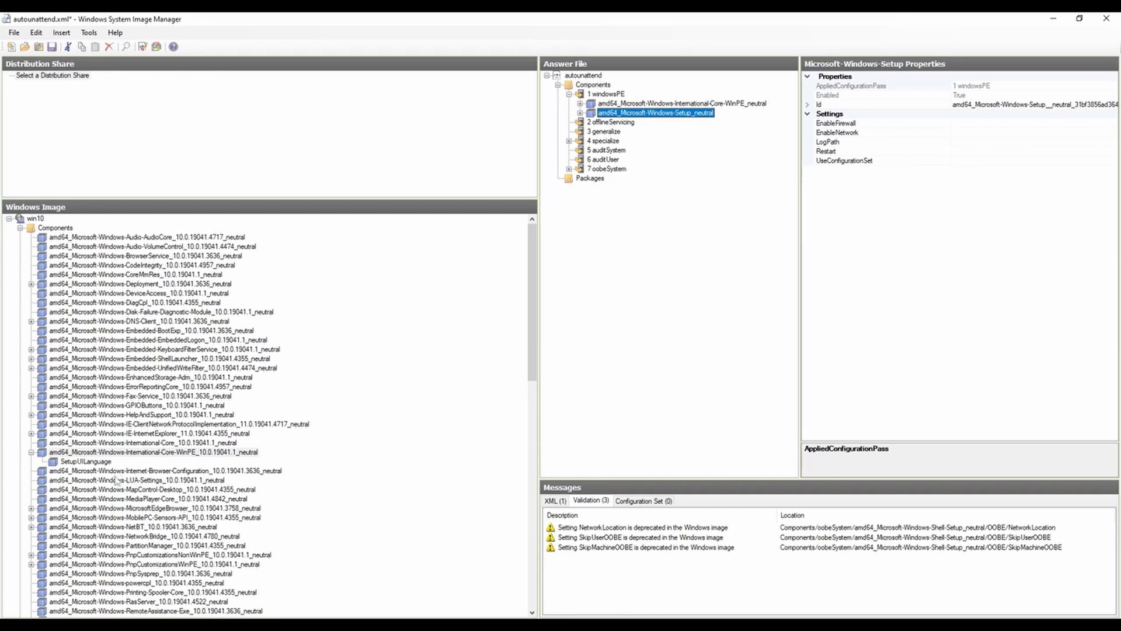
pyautogui.scroll(-4, 153, 507)
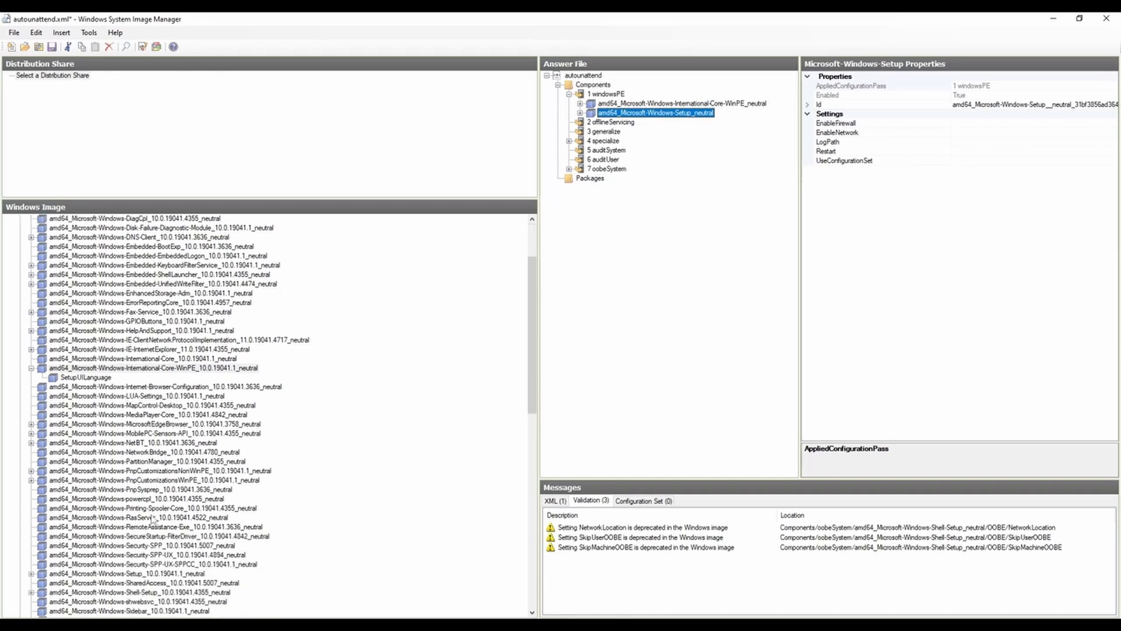
pyautogui.click(134, 546)
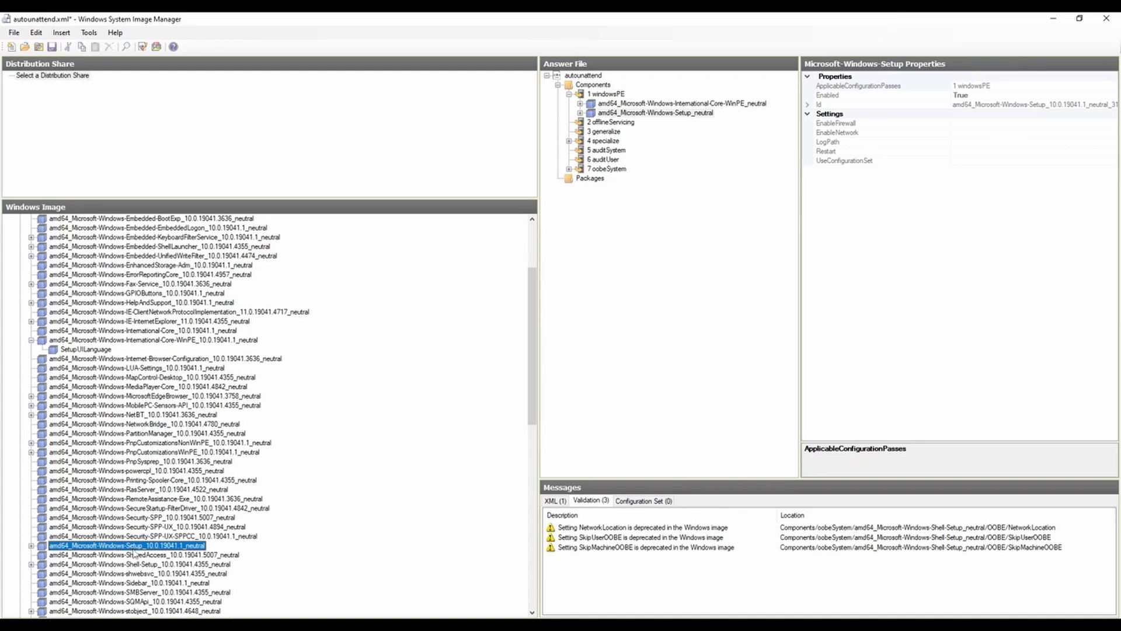
pyautogui.scroll(-4, 146, 543)
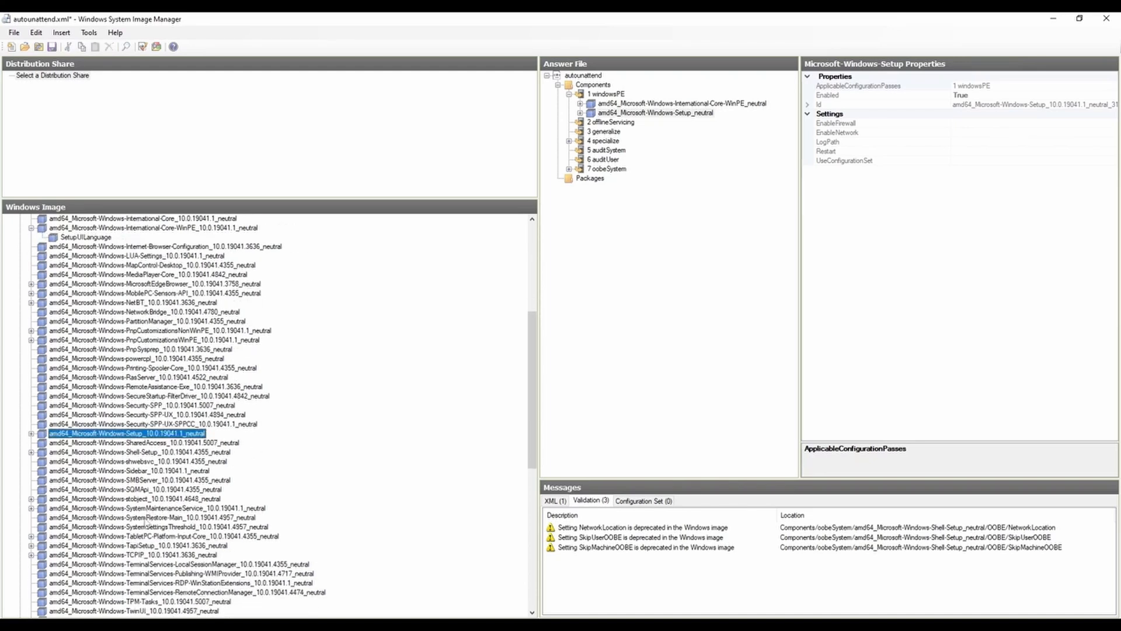
pyautogui.click(31, 433)
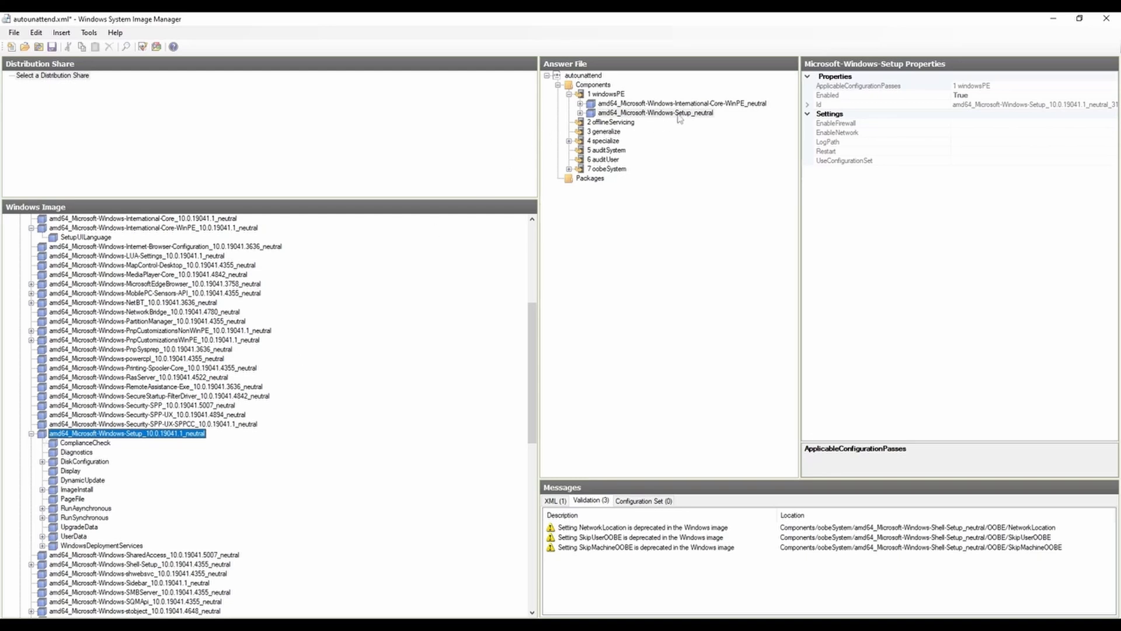
pyautogui.click(580, 113)
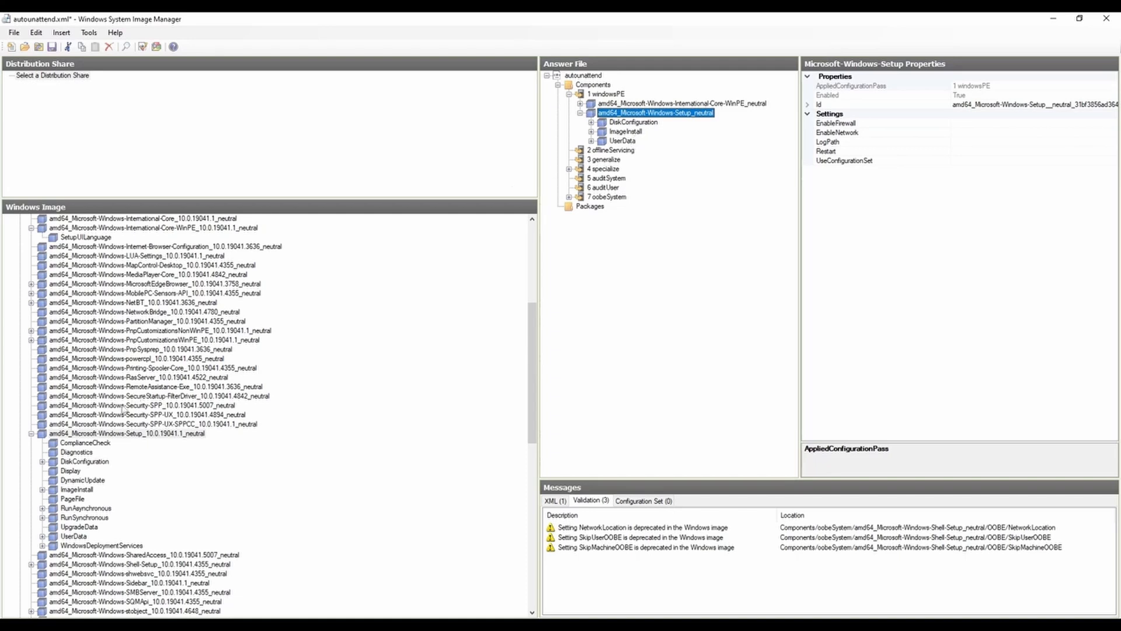
# Step: Add the ComplianceCheck setting from the image's Microsoft-Windows-Setup component to pass 1 windowsPE
pyautogui.rightClick(120, 435)
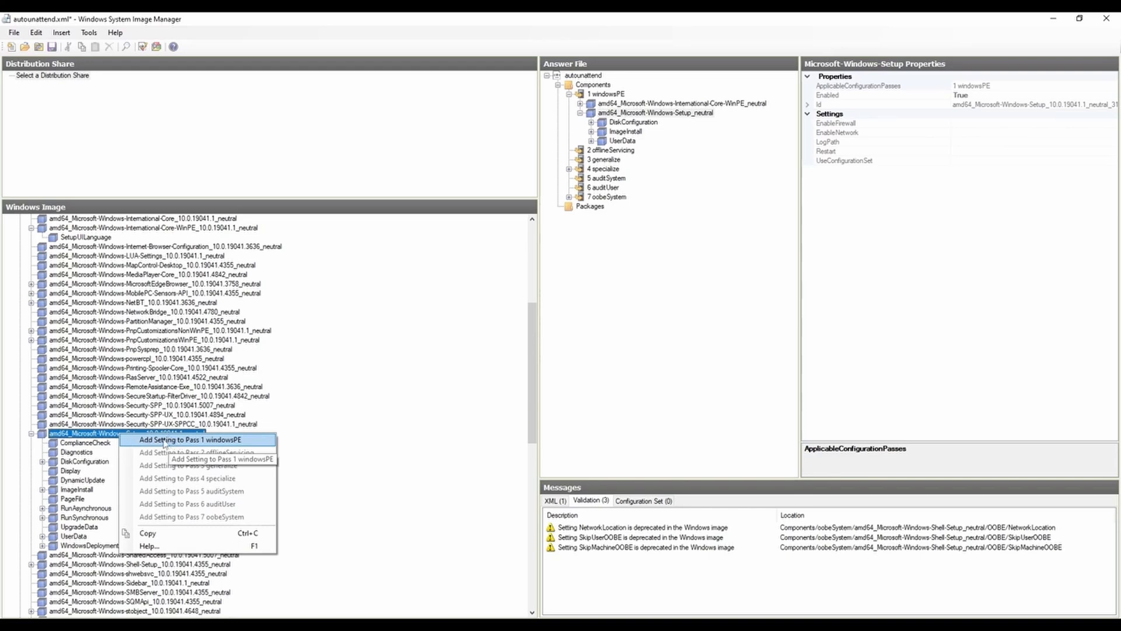
pyautogui.click(80, 435)
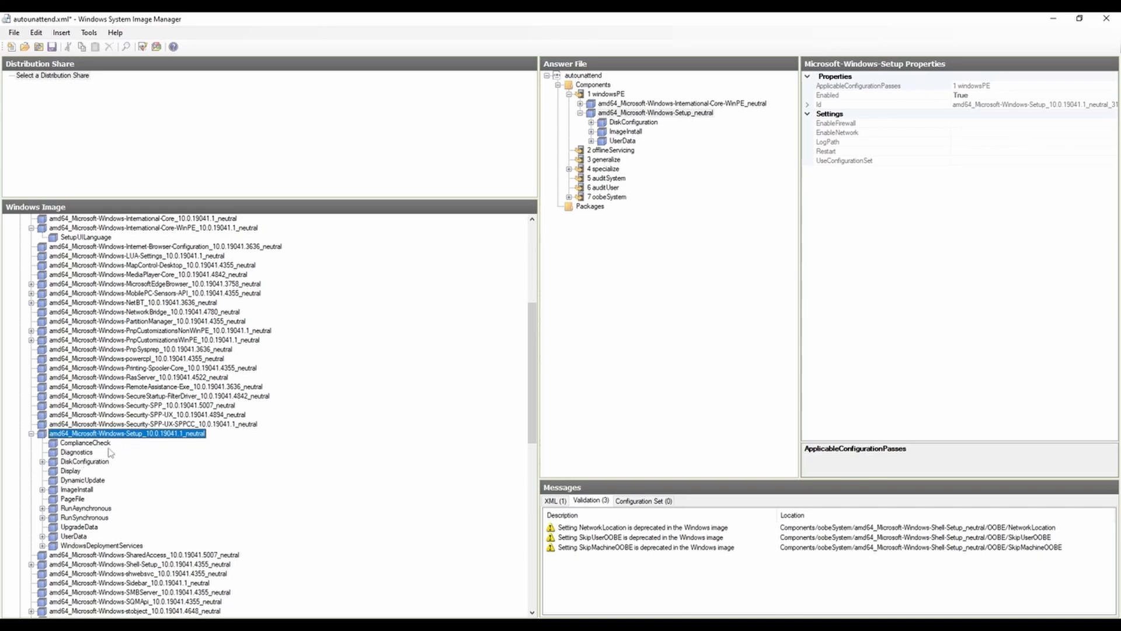
pyautogui.rightClick(75, 446)
pyautogui.click(88, 453)
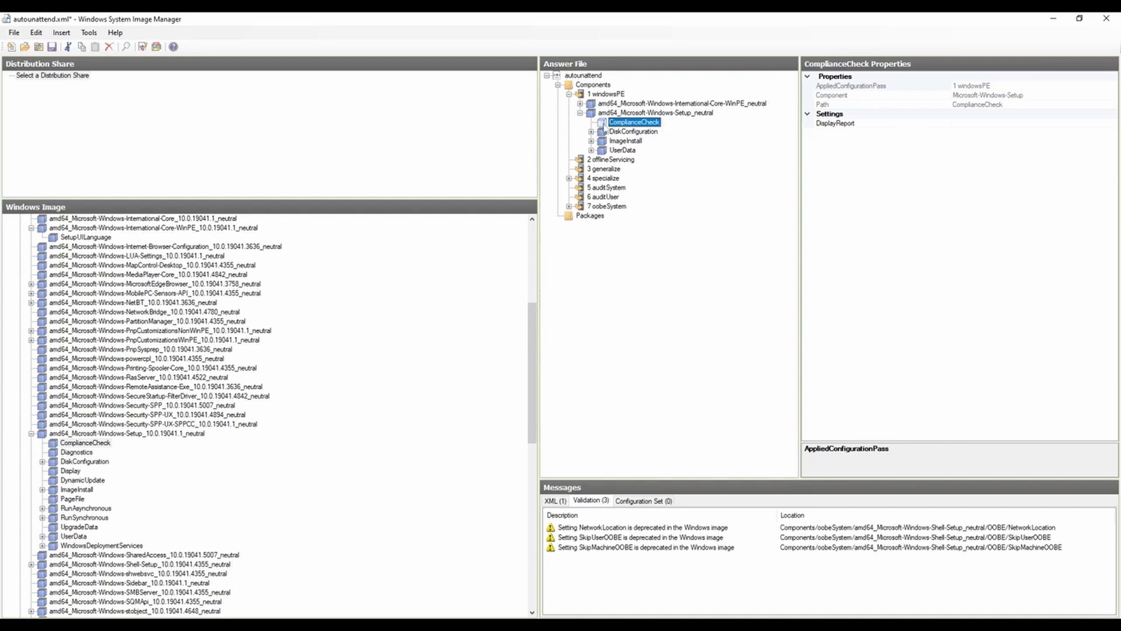
# Step: Delete the ComplianceCheck setting from the answer file's Microsoft-Windows-Setup component in pass 1 windowsPE
pyautogui.click(634, 132)
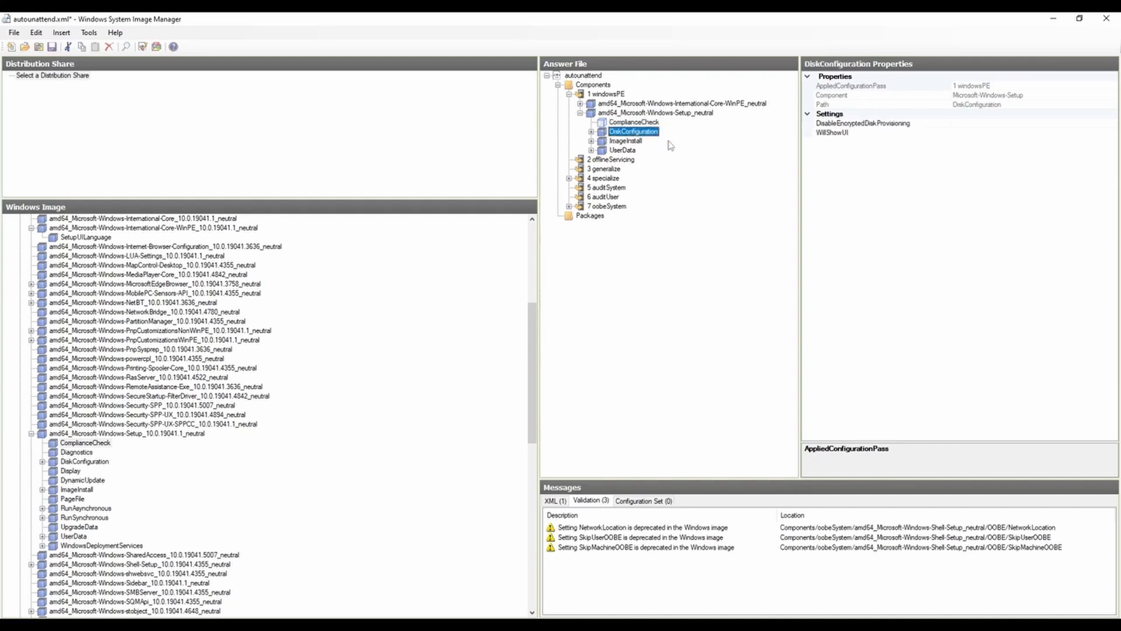
pyautogui.click(619, 124)
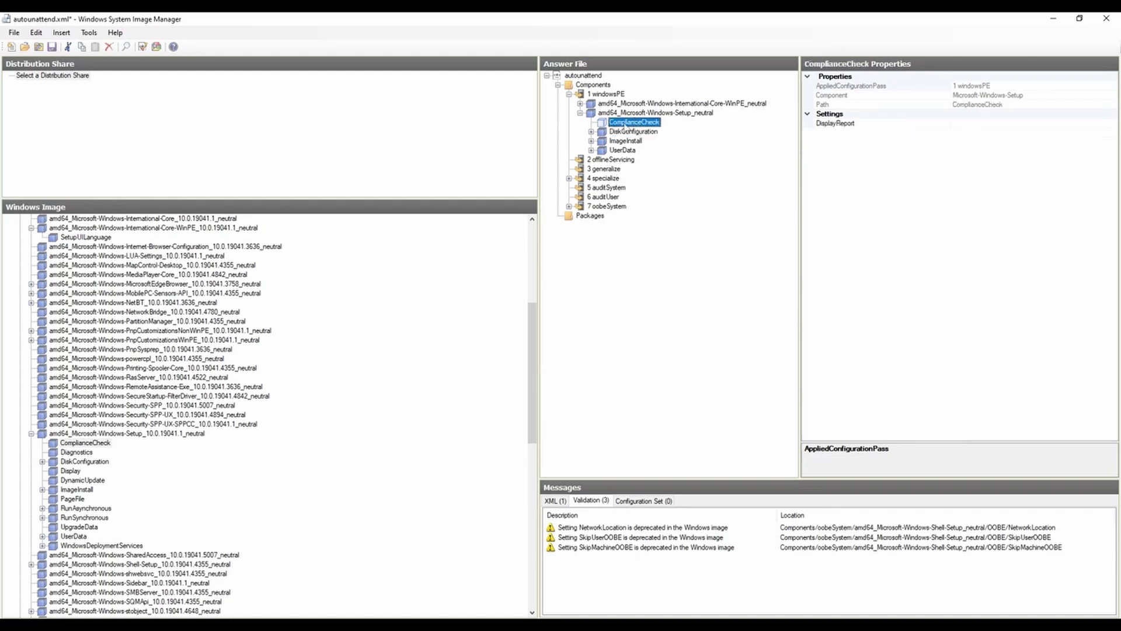
pyautogui.rightClick(630, 124)
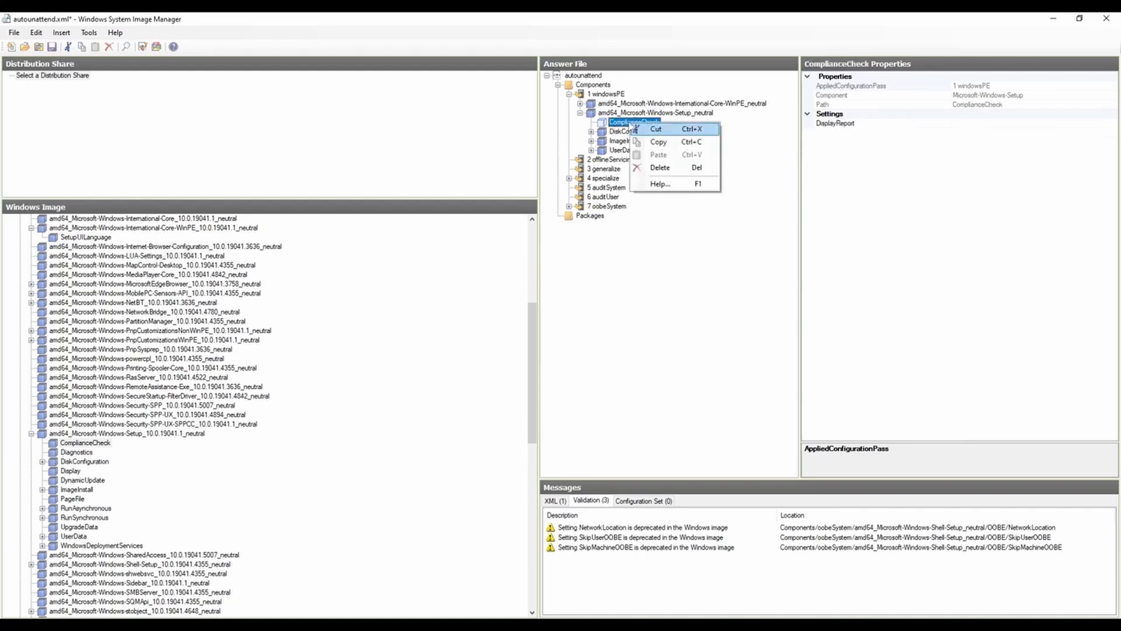
pyautogui.click(664, 169)
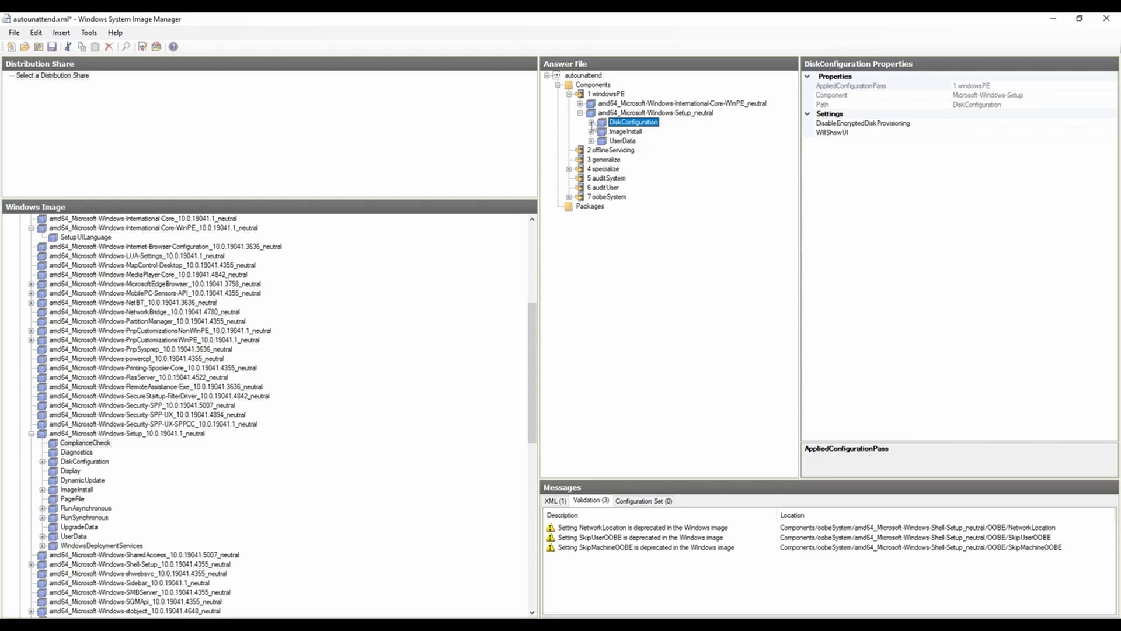
# Step: Expand DiskConfiguration in the answer file through the disk with DiskID 0 down to its CreatePartitions entries
pyautogui.click(592, 123)
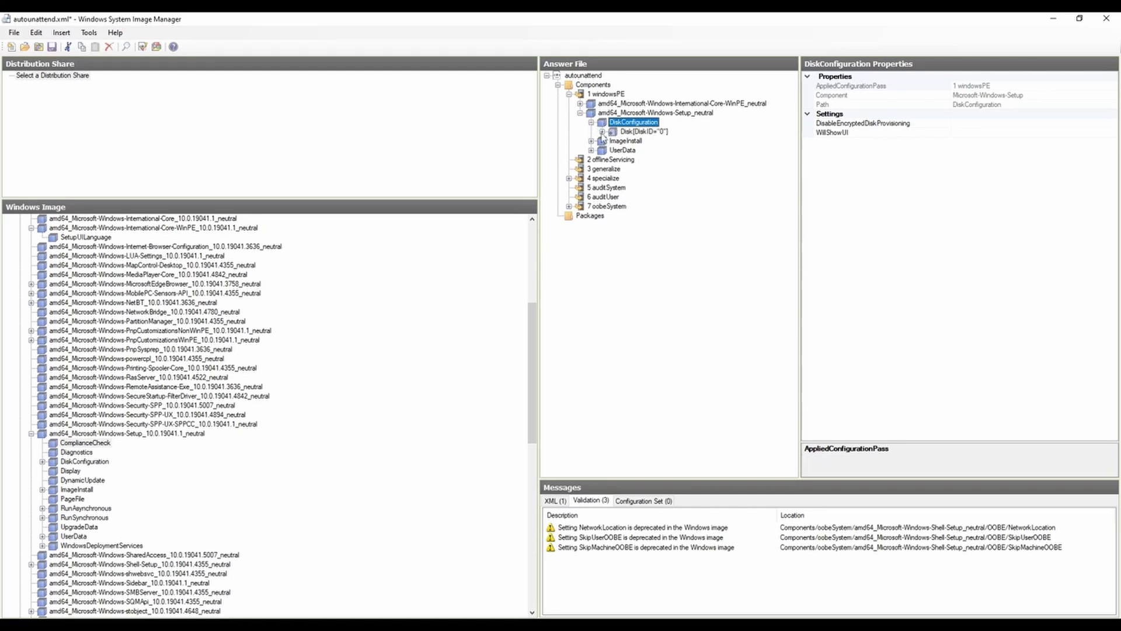
pyautogui.click(602, 132)
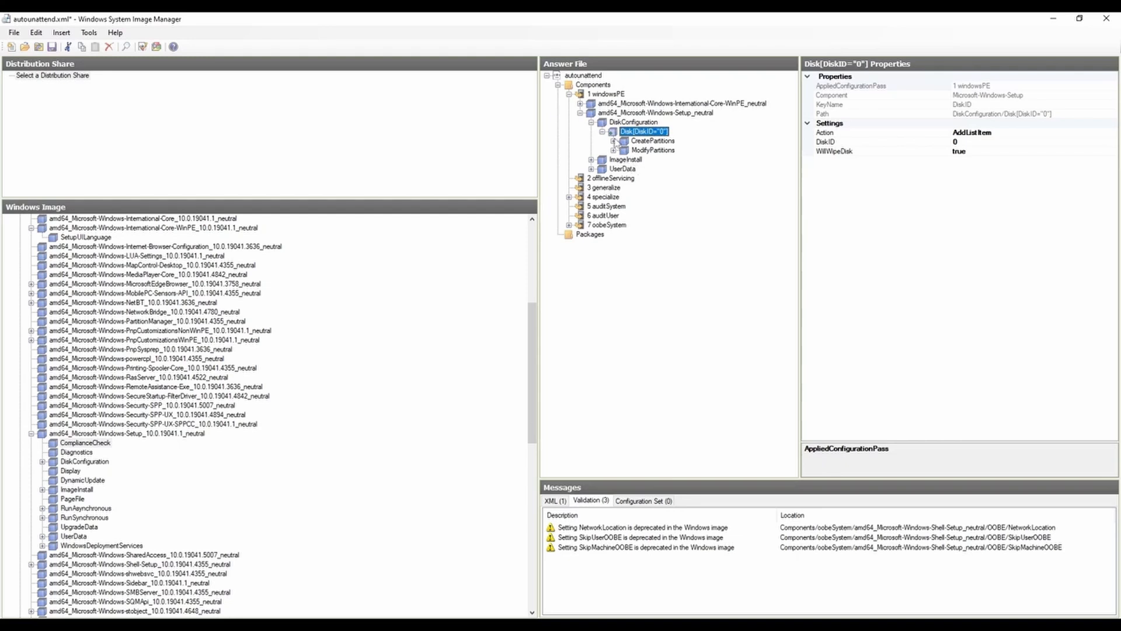
pyautogui.click(614, 141)
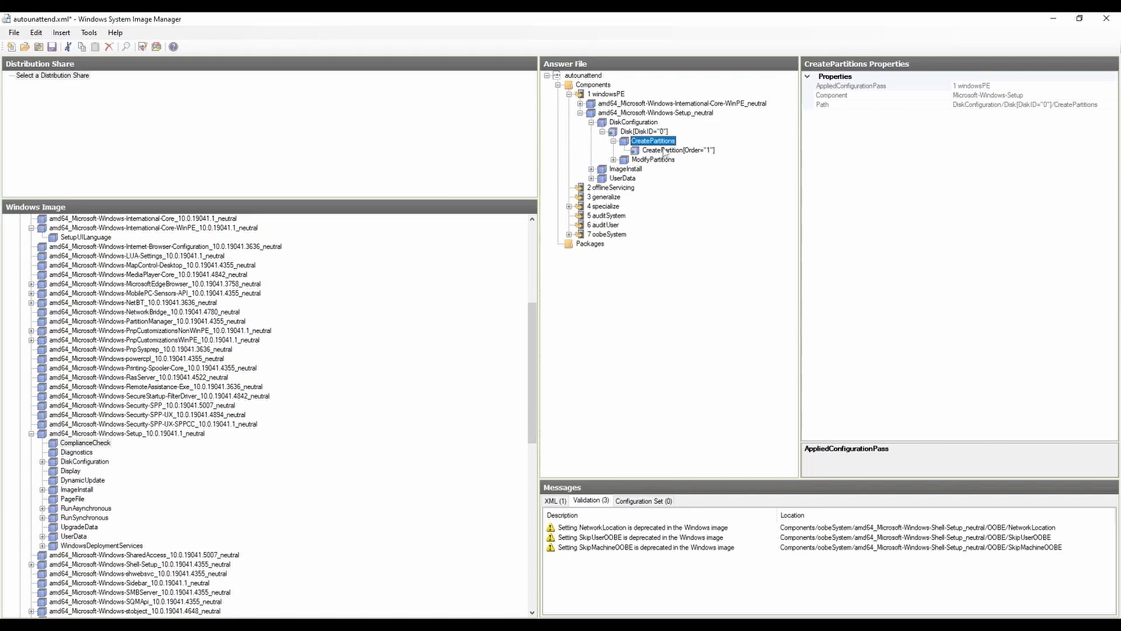
# Step: Insert a new CreatePartition item under CreatePartitions of disk 0 and delete it again
pyautogui.rightClick(645, 141)
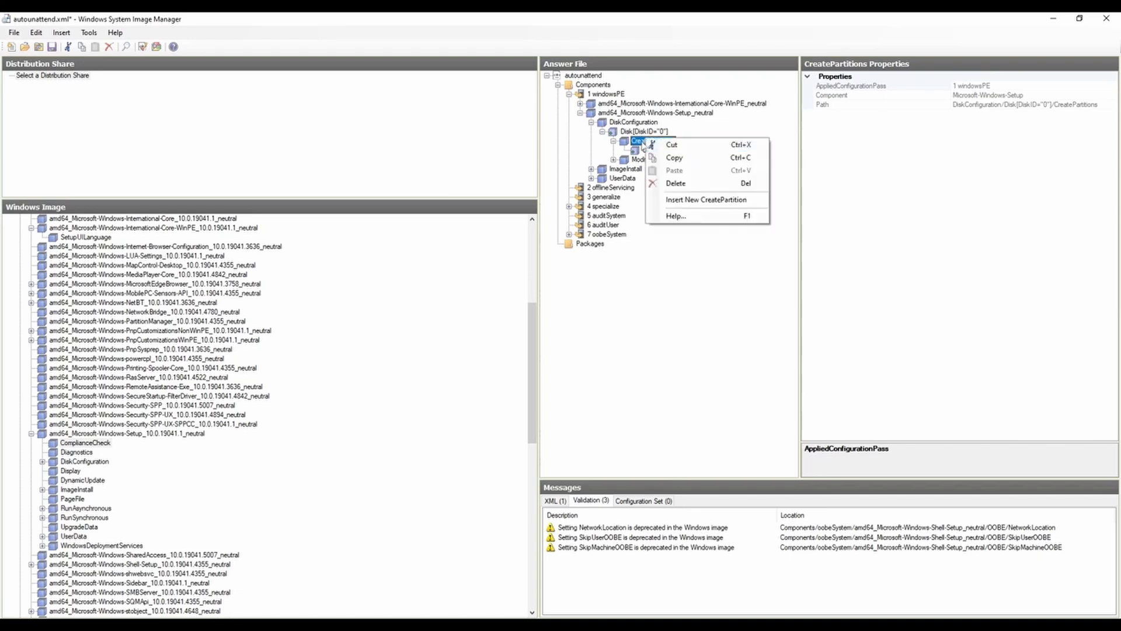
pyautogui.press('Escape')
pyautogui.rightClick(647, 142)
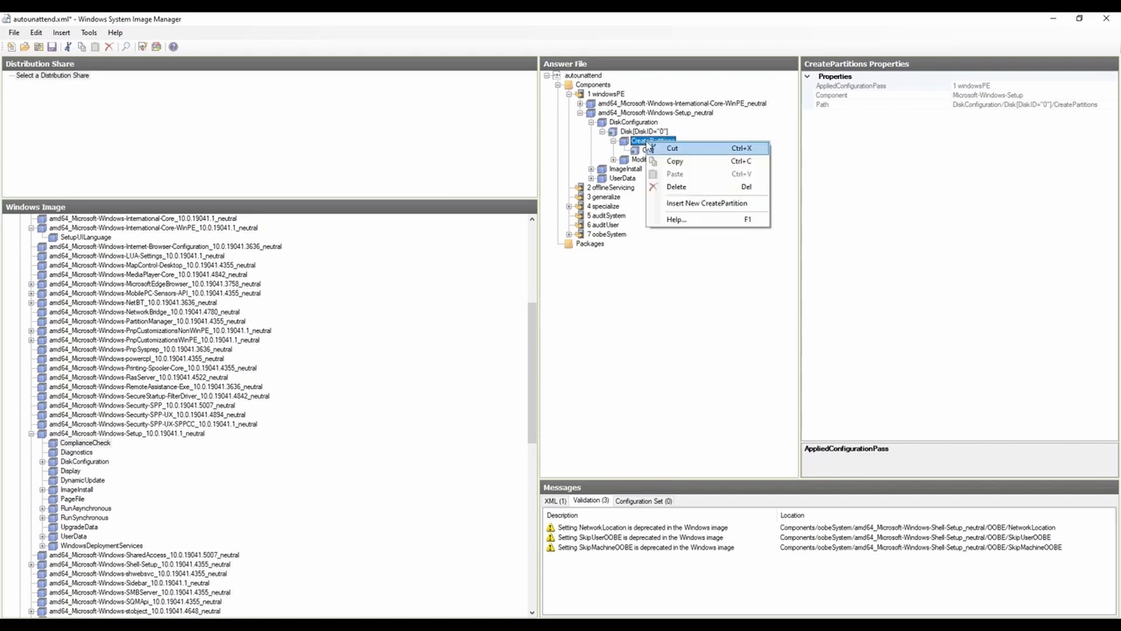
pyautogui.click(725, 209)
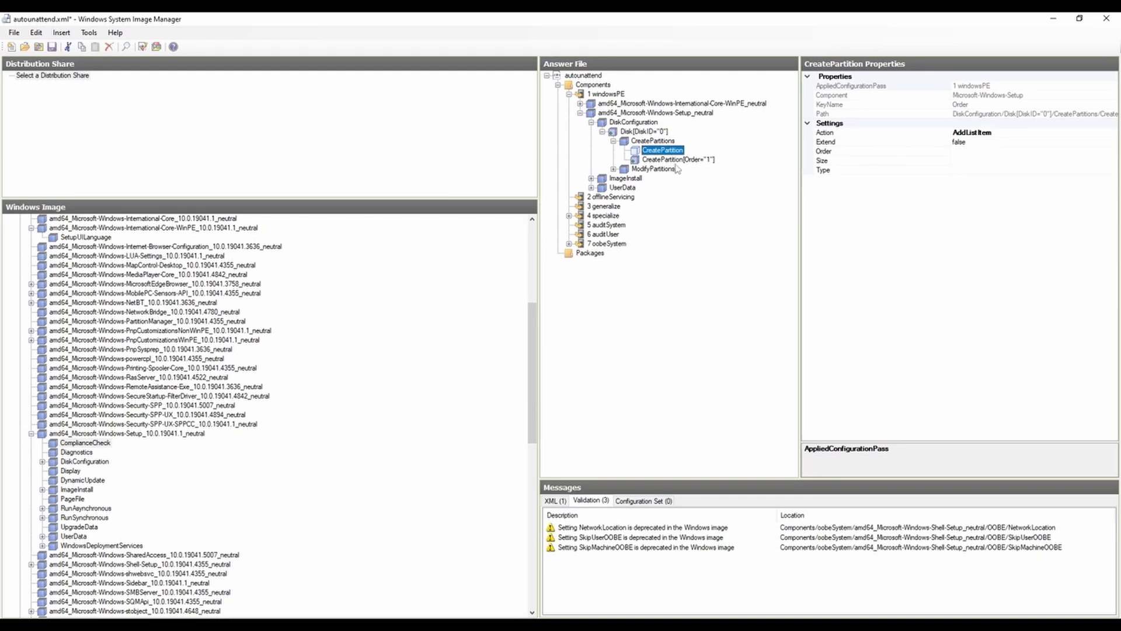
pyautogui.rightClick(662, 151)
pyautogui.click(687, 197)
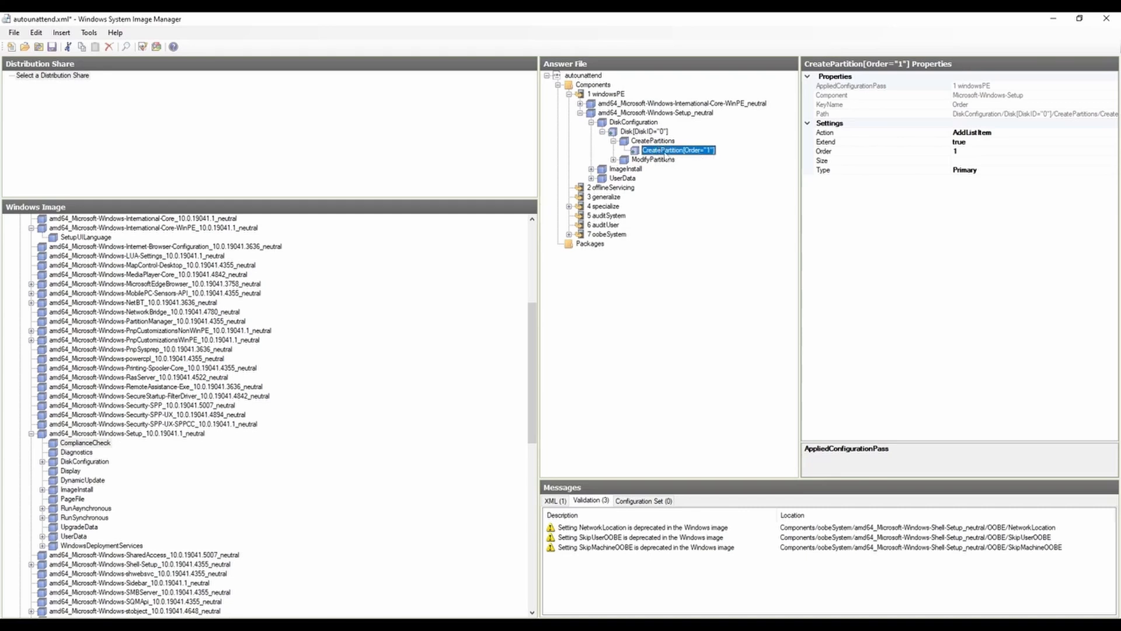
pyautogui.rightClick(651, 143)
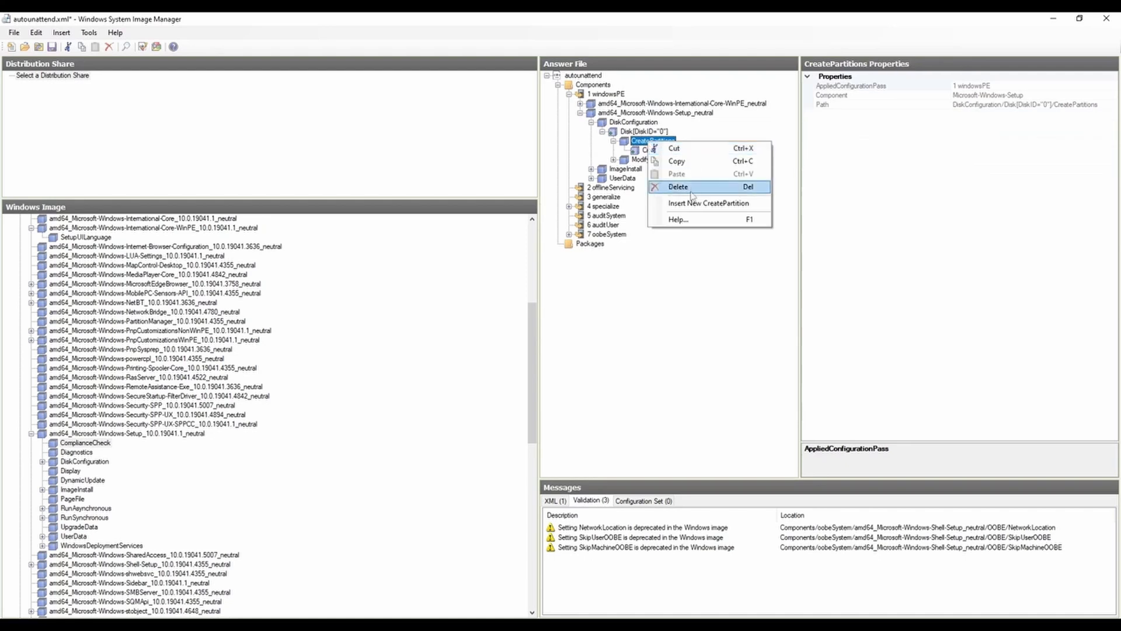
pyautogui.click(687, 204)
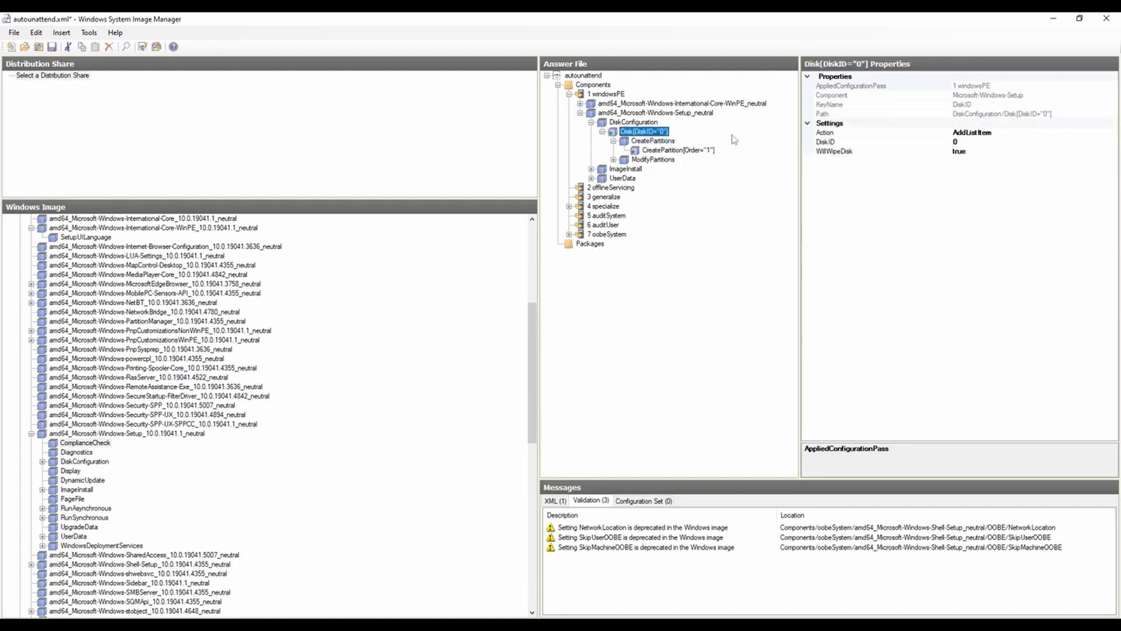
# Step: Review the Extend, Order, Size and Type settings of the CreatePartition item with order 1, including the available partition types
pyautogui.click(685, 151)
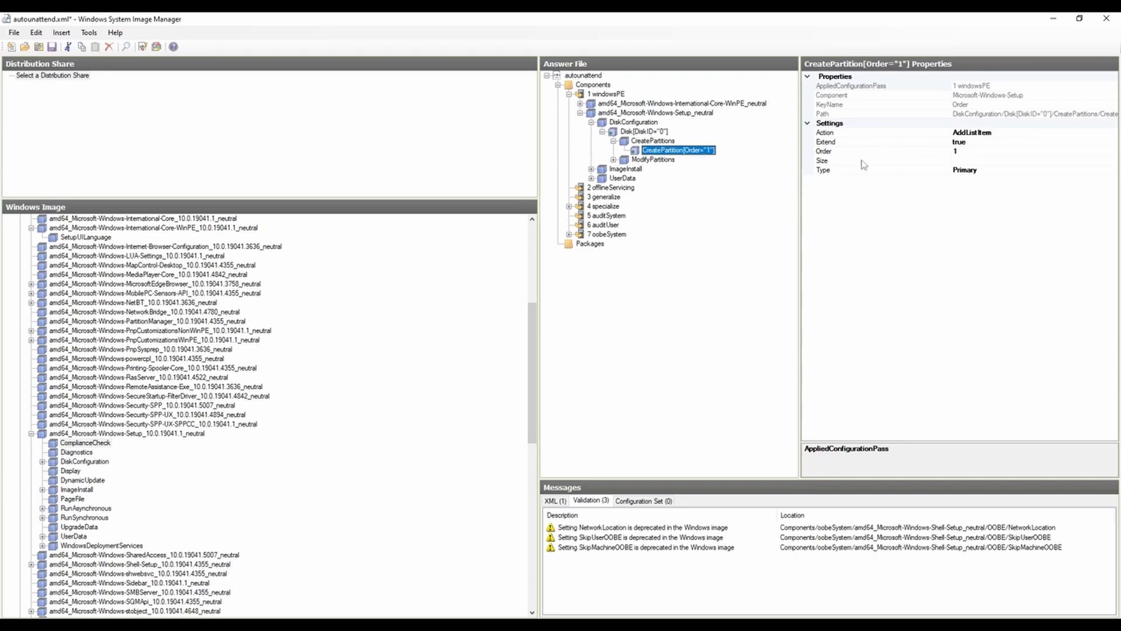
pyautogui.click(970, 142)
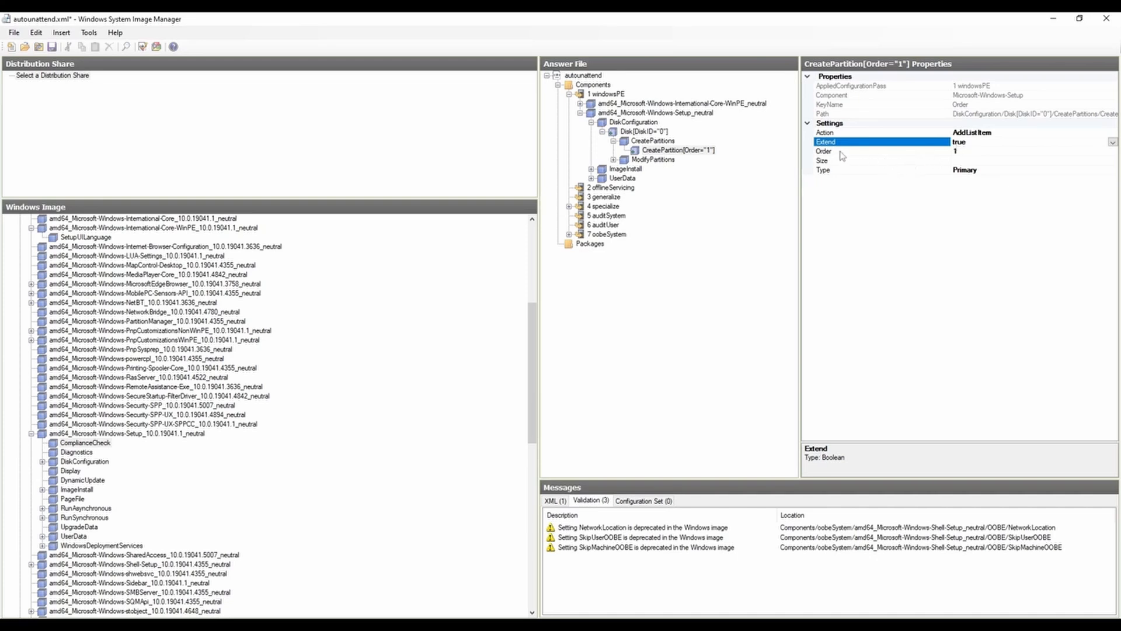
pyautogui.click(971, 152)
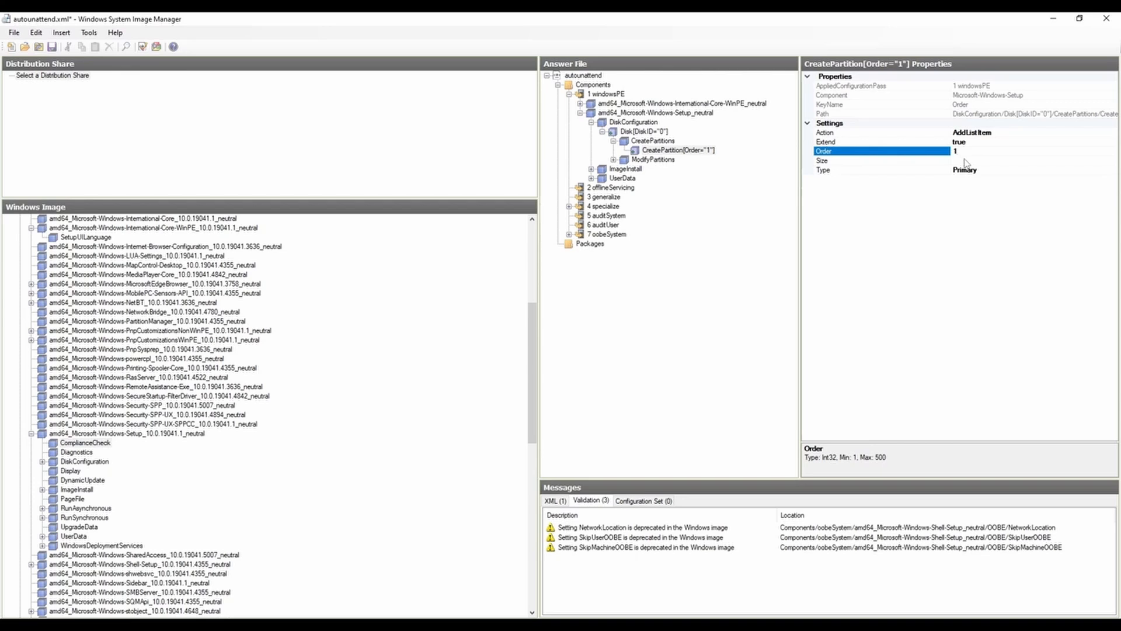
pyautogui.click(964, 161)
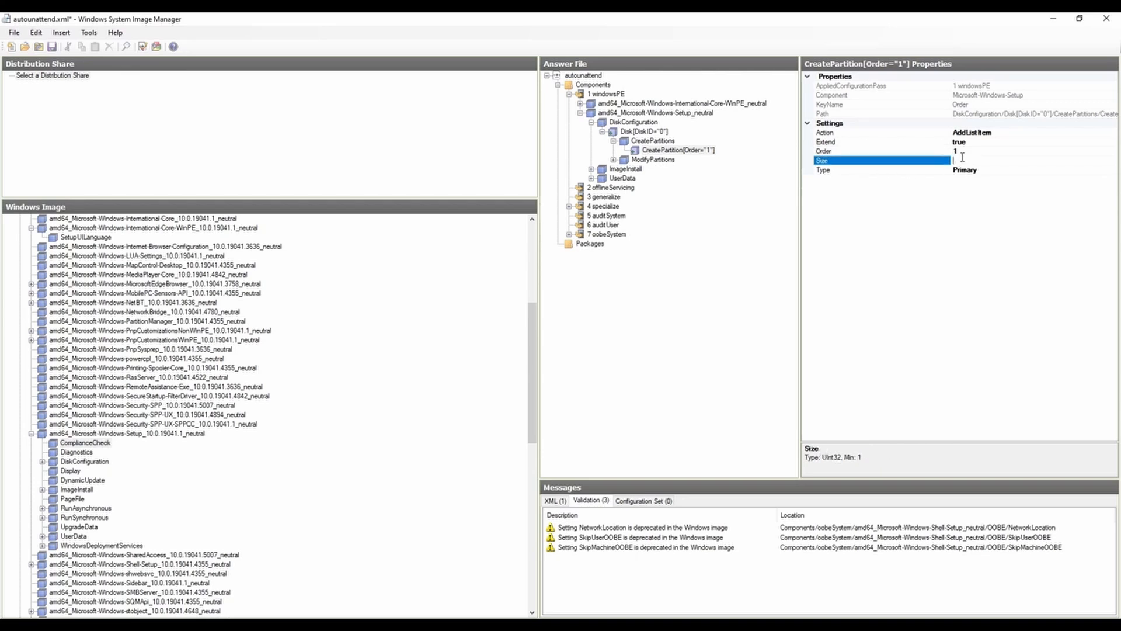
pyautogui.click(984, 145)
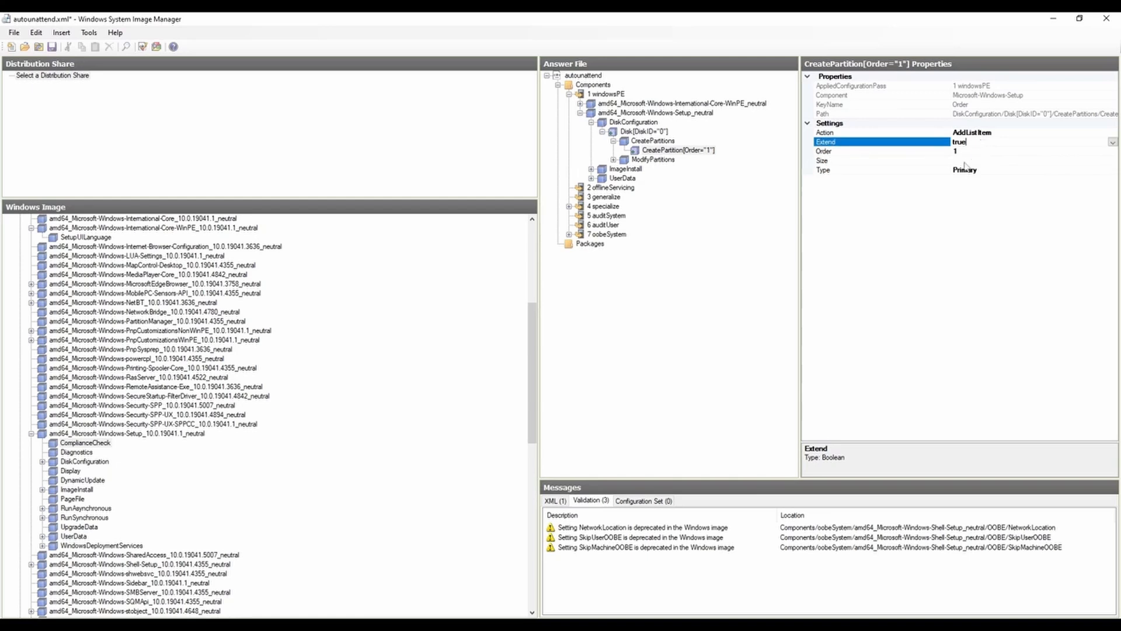
pyautogui.click(962, 162)
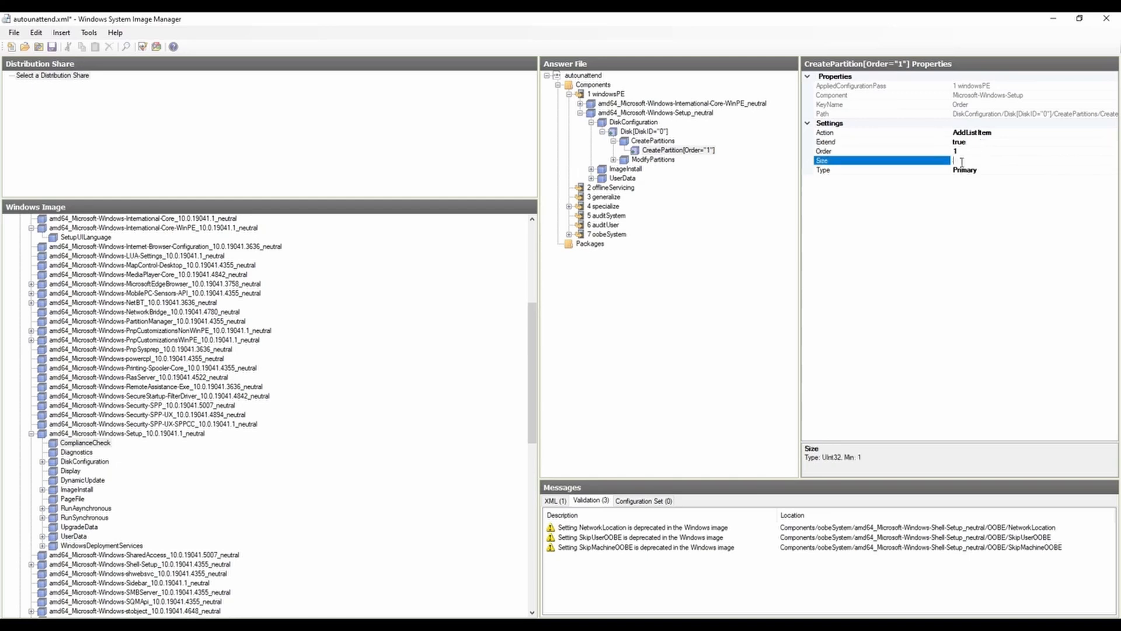
pyautogui.click(976, 144)
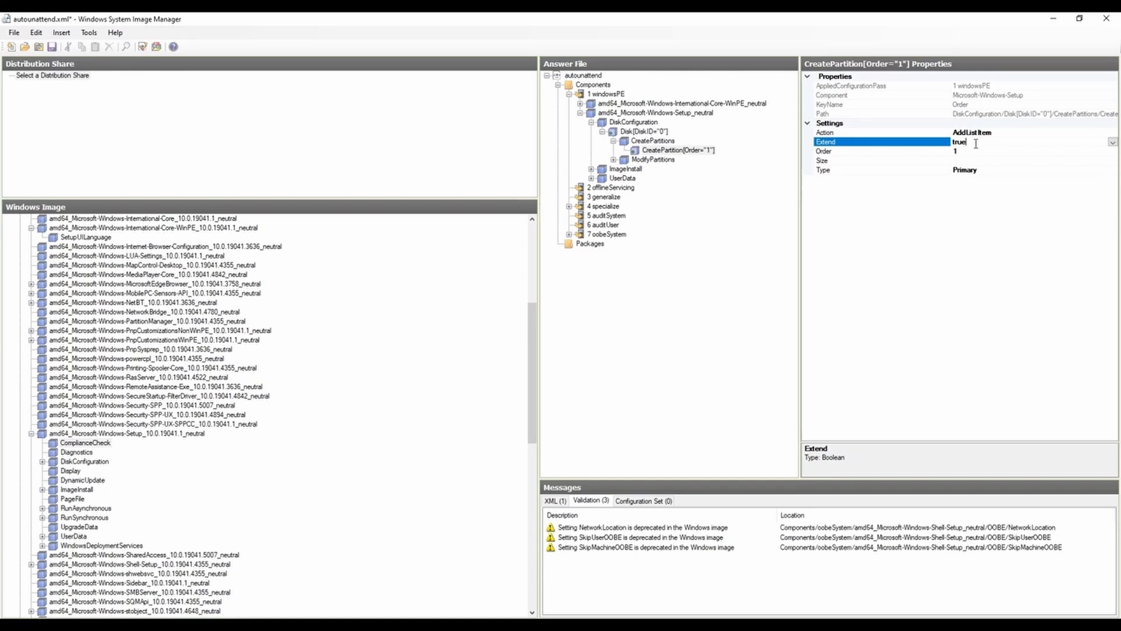
pyautogui.click(962, 163)
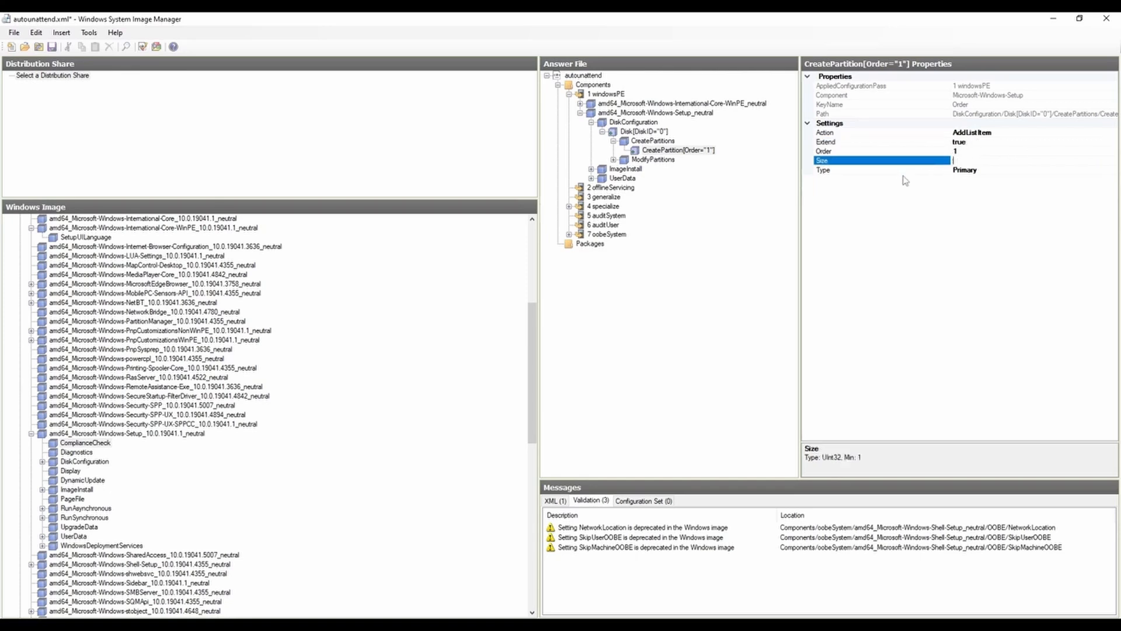
pyautogui.click(900, 171)
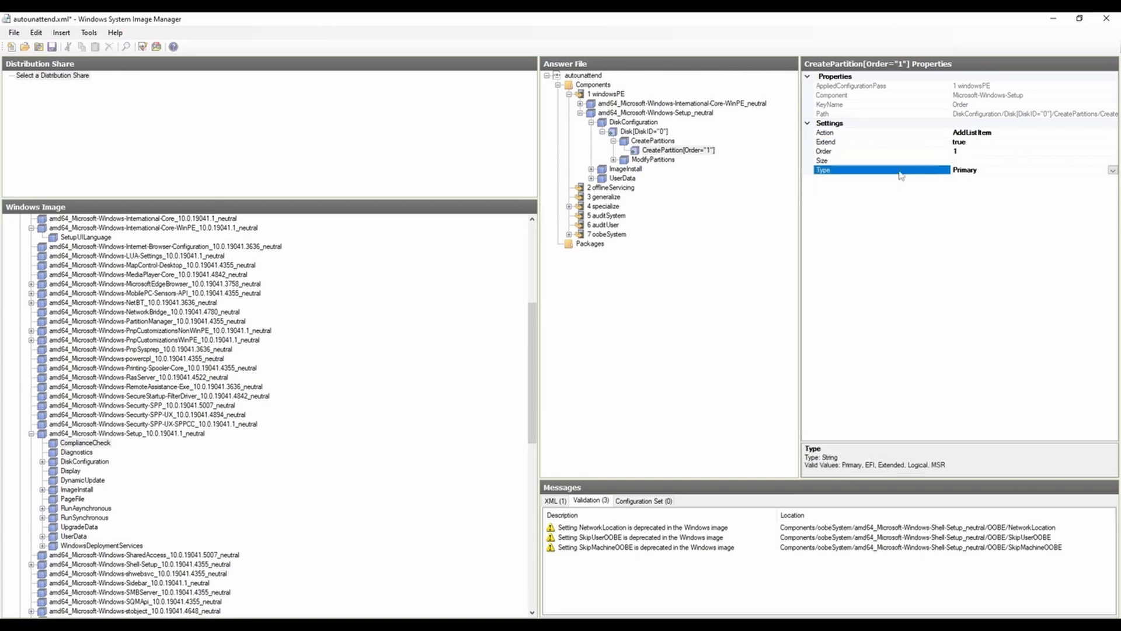
pyautogui.click(1113, 170)
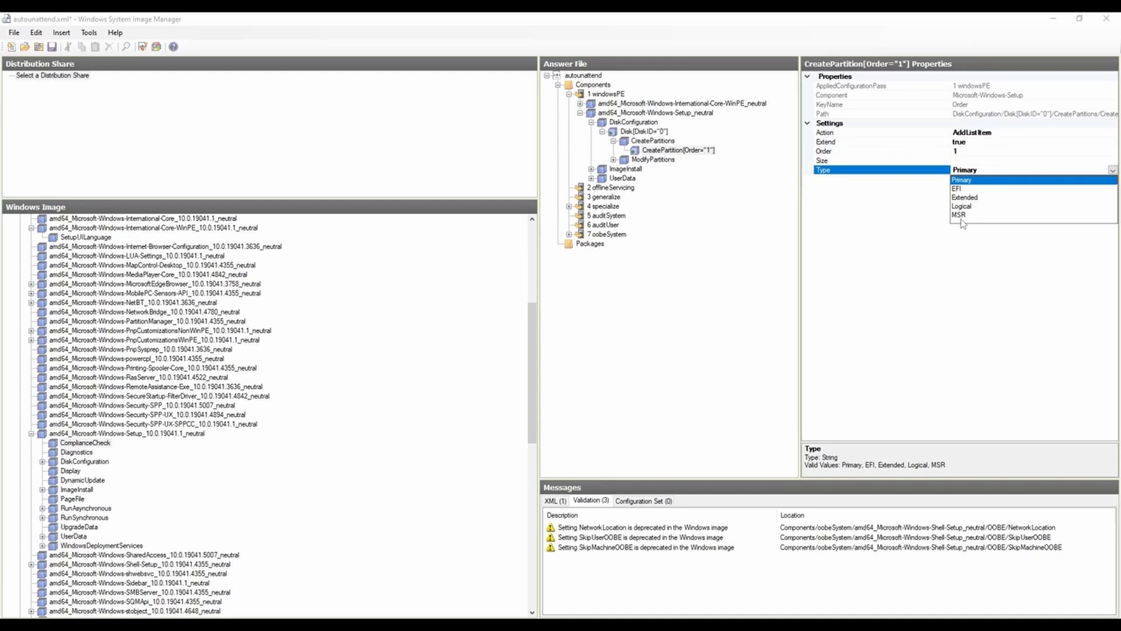
pyautogui.click(903, 183)
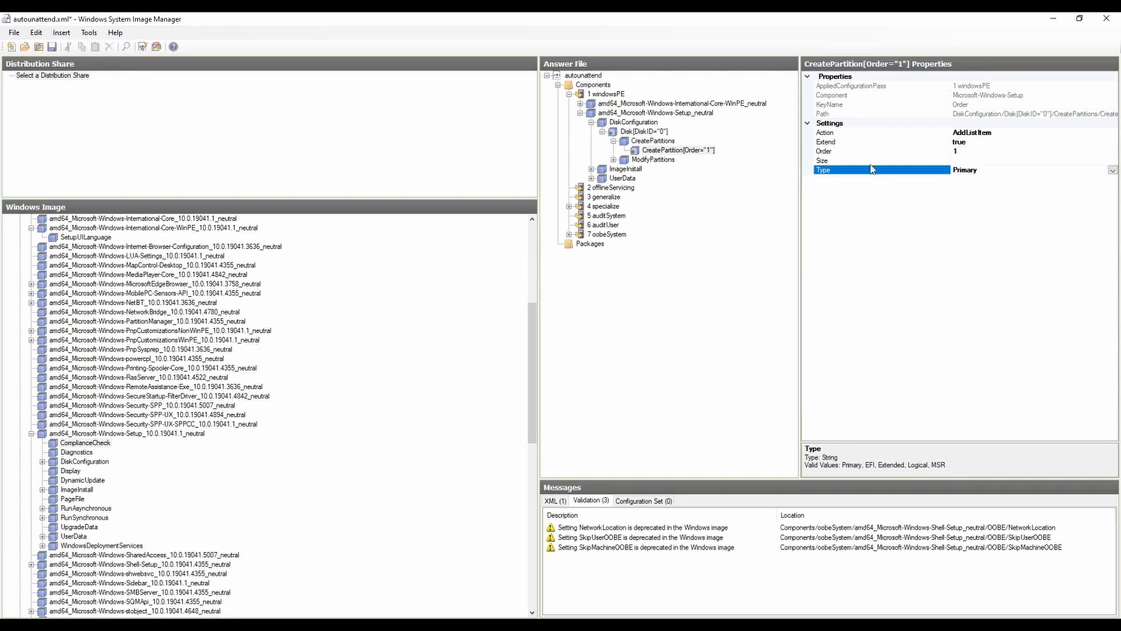
# Step: Expand ModifyPartitions and review the Format, Label, Letter, Order and PartitionID settings of its order 1 item
pyautogui.doubleClick(619, 161)
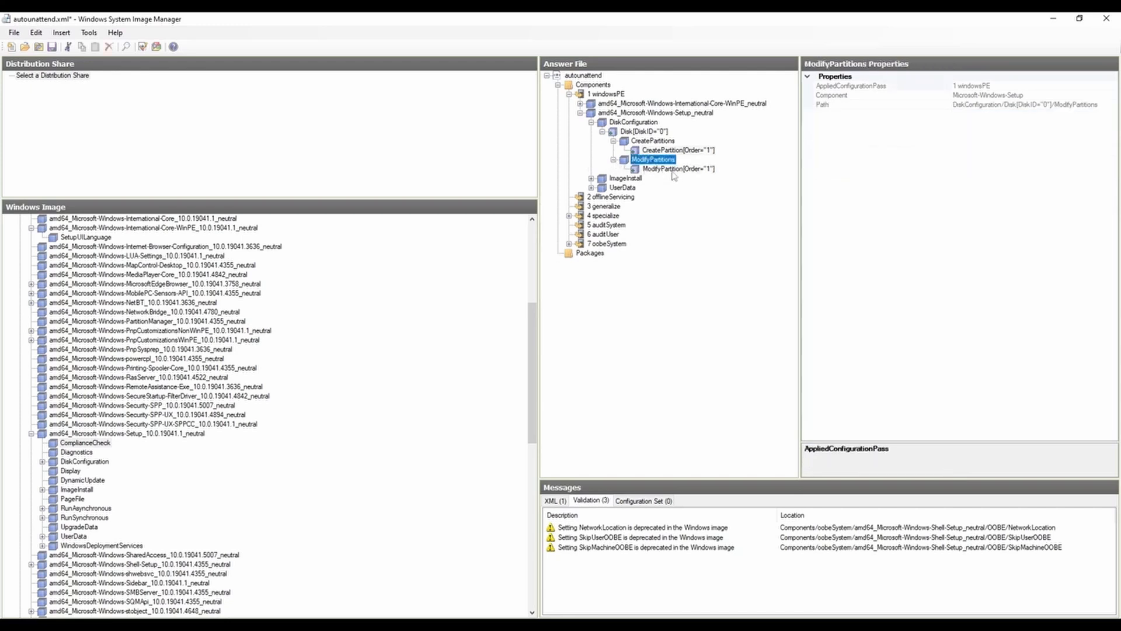
pyautogui.rightClick(655, 160)
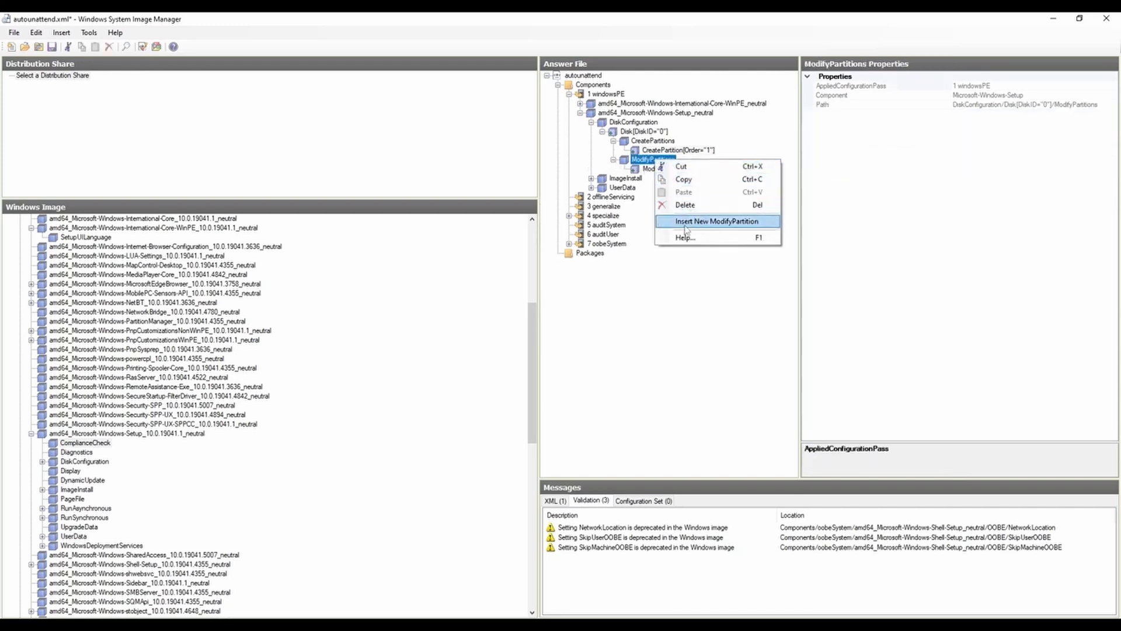
pyautogui.click(646, 169)
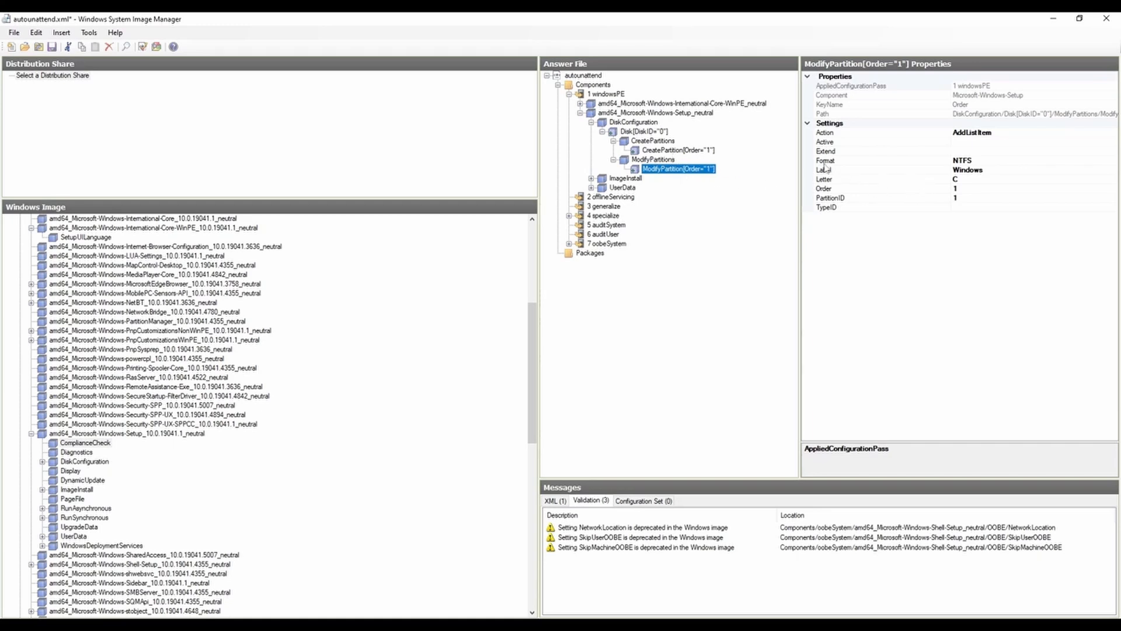
pyautogui.click(986, 162)
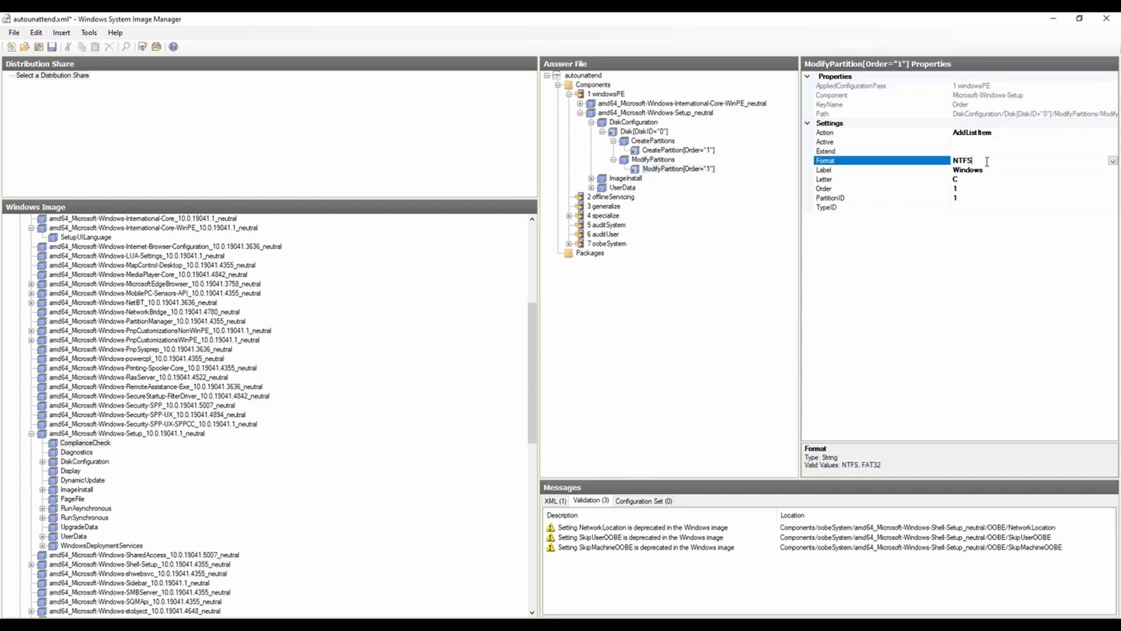
pyautogui.click(1113, 162)
pyautogui.click(1114, 163)
pyautogui.click(998, 170)
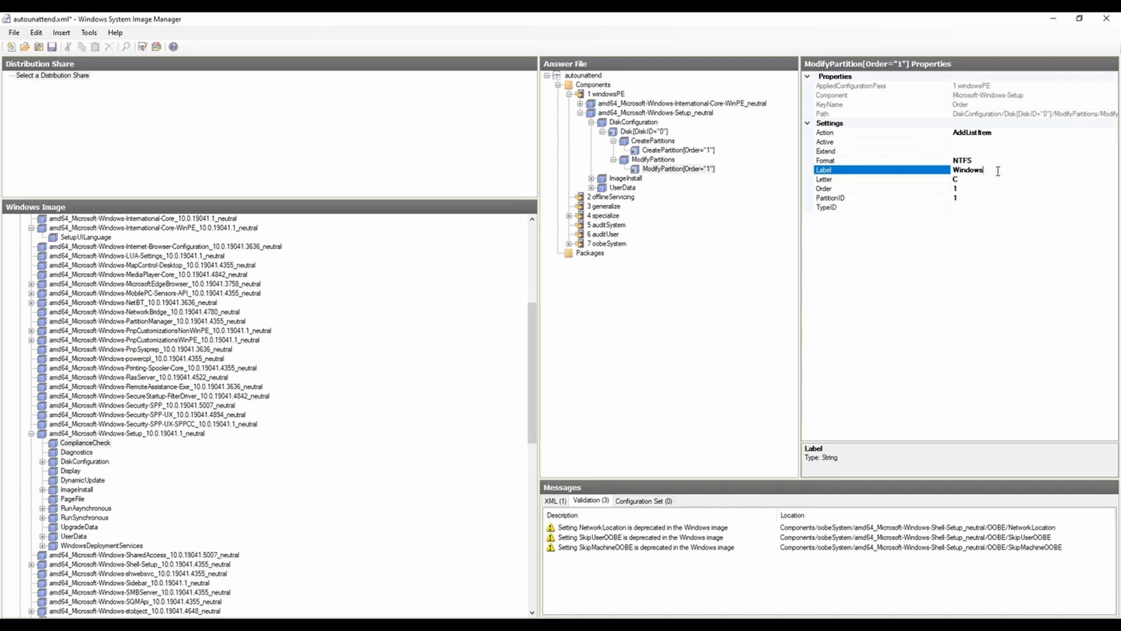
pyautogui.click(975, 181)
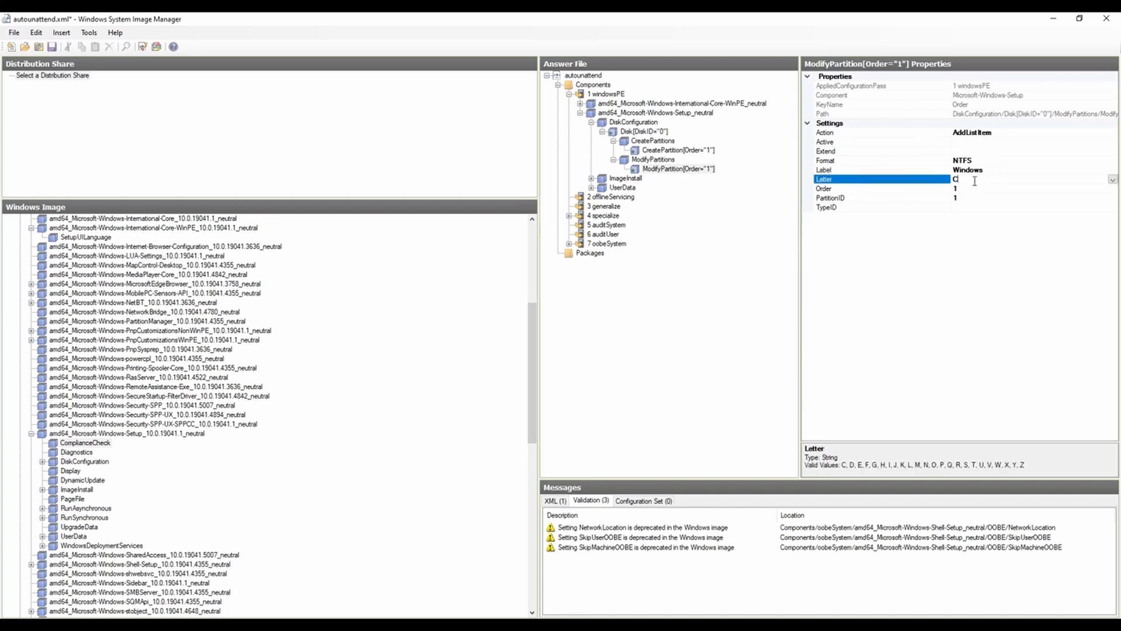
pyautogui.write('C')
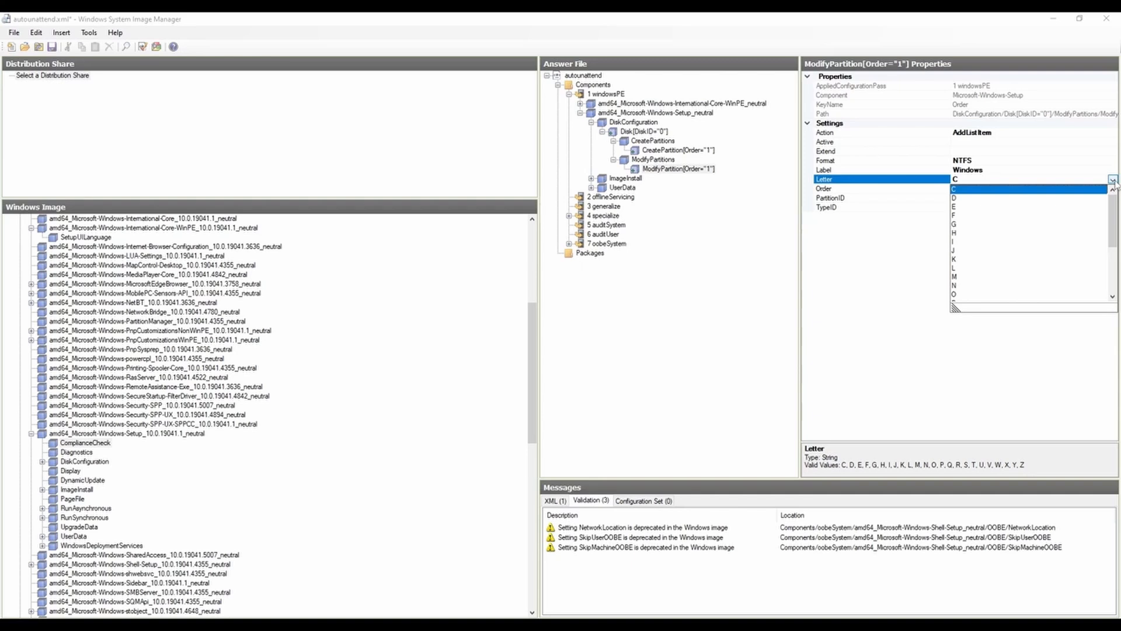
pyautogui.click(1113, 180)
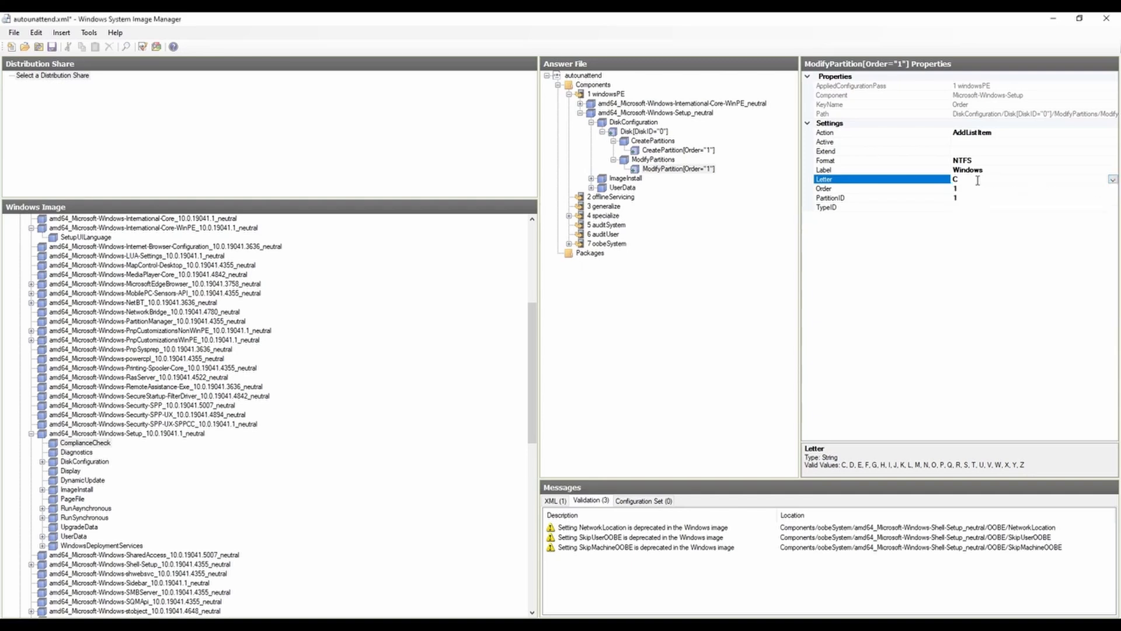
pyautogui.click(920, 190)
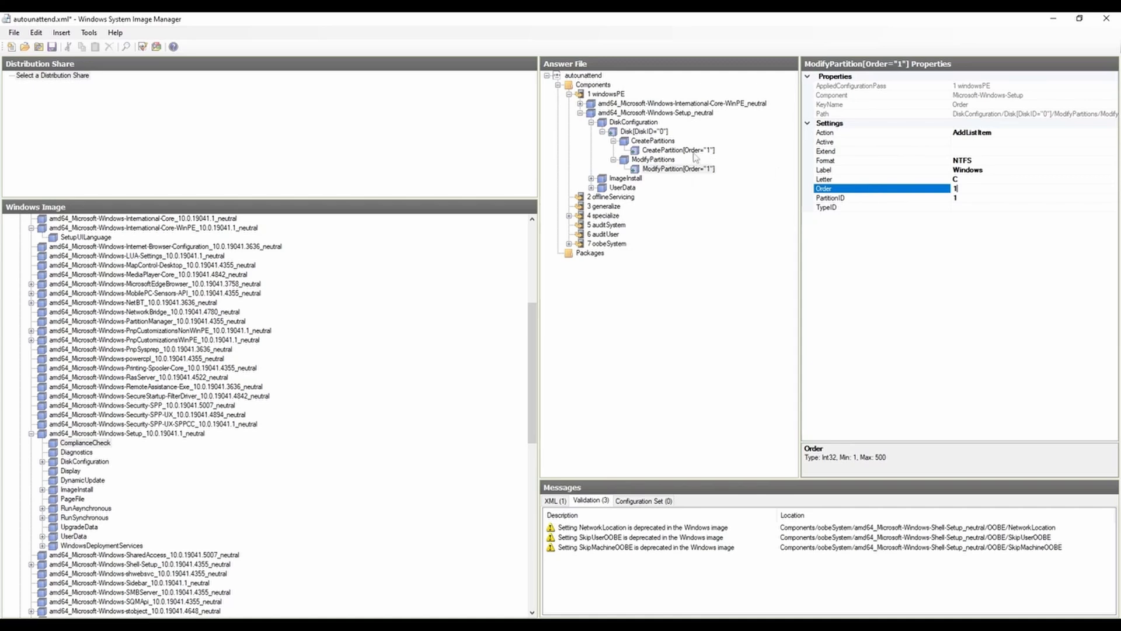
pyautogui.click(979, 200)
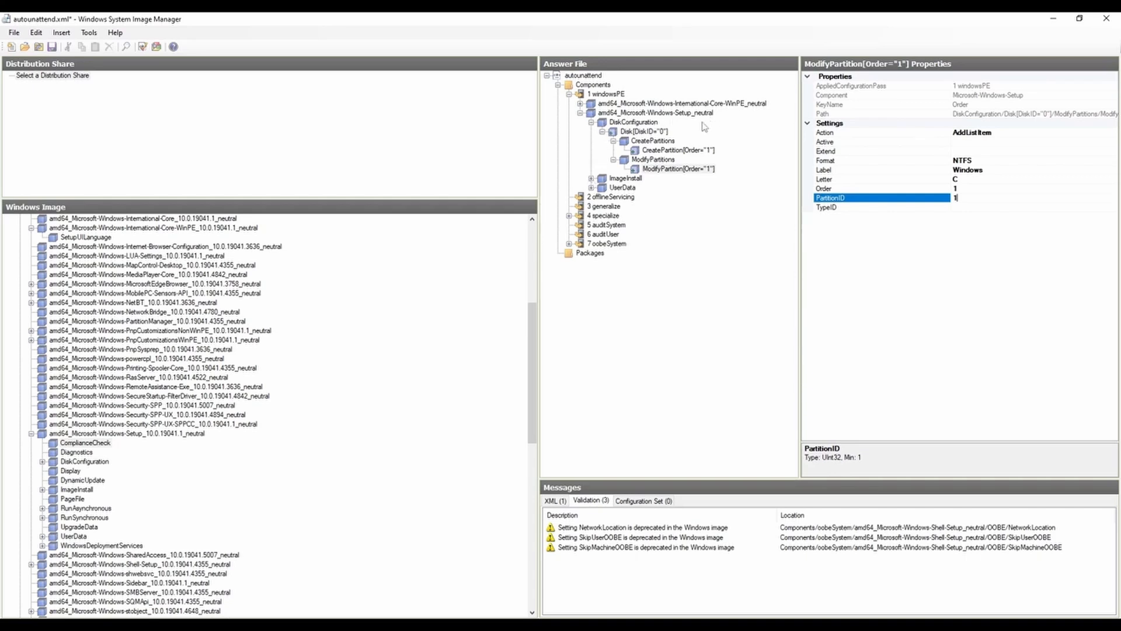
# Step: Expand ImageInstall through OSImage to InstallTo in the answer file and review its DiskID and PartitionID settings
pyautogui.click(592, 180)
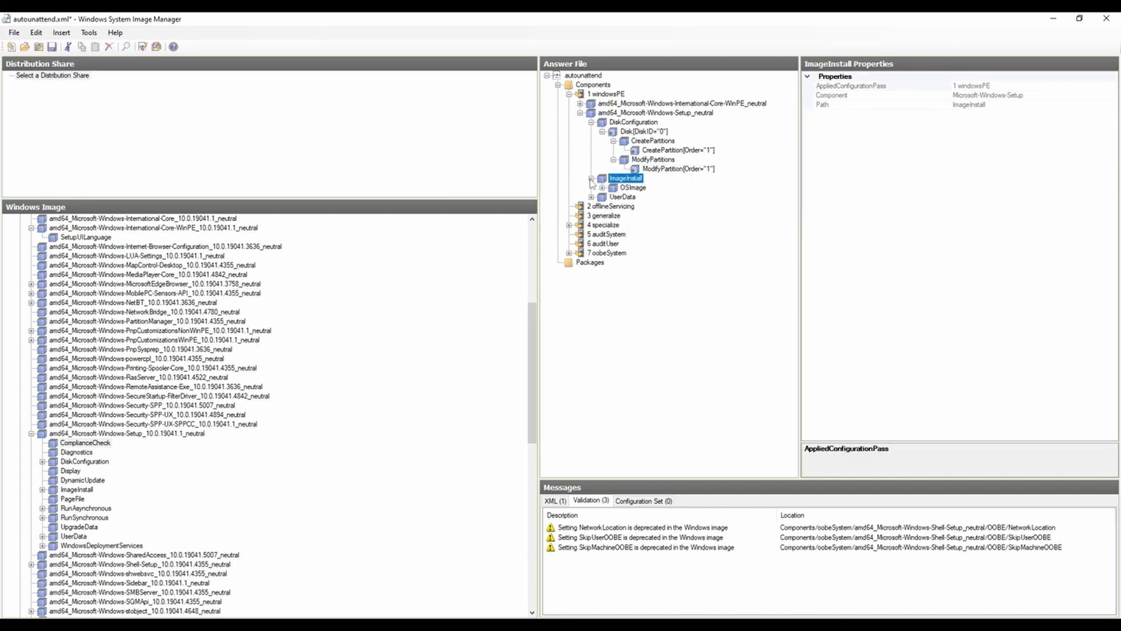
pyautogui.click(603, 187)
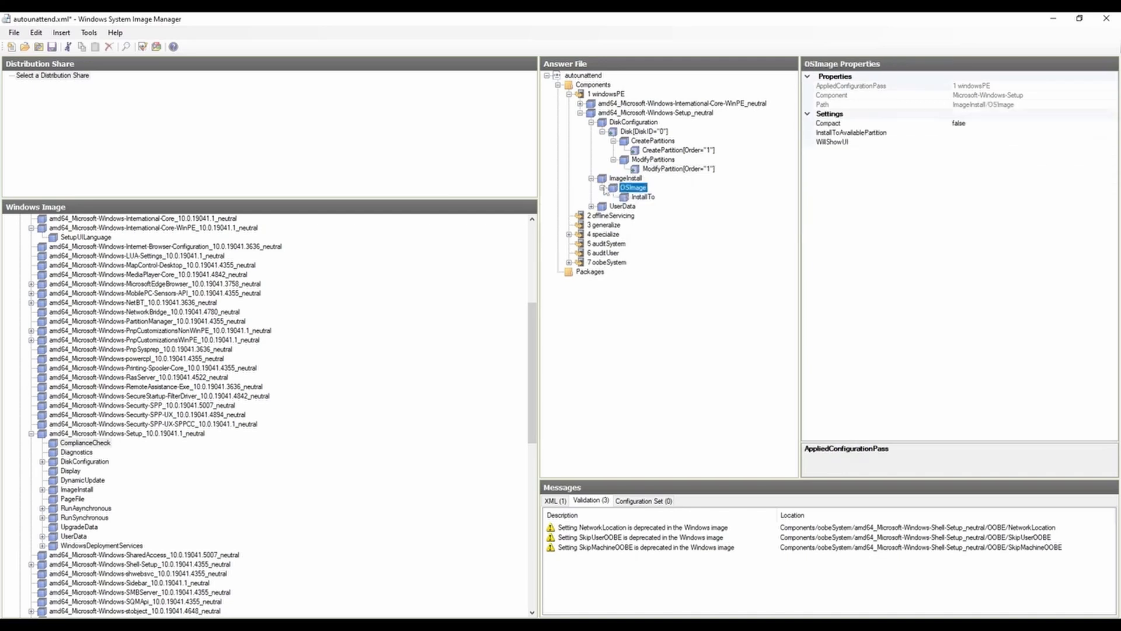
pyautogui.click(646, 199)
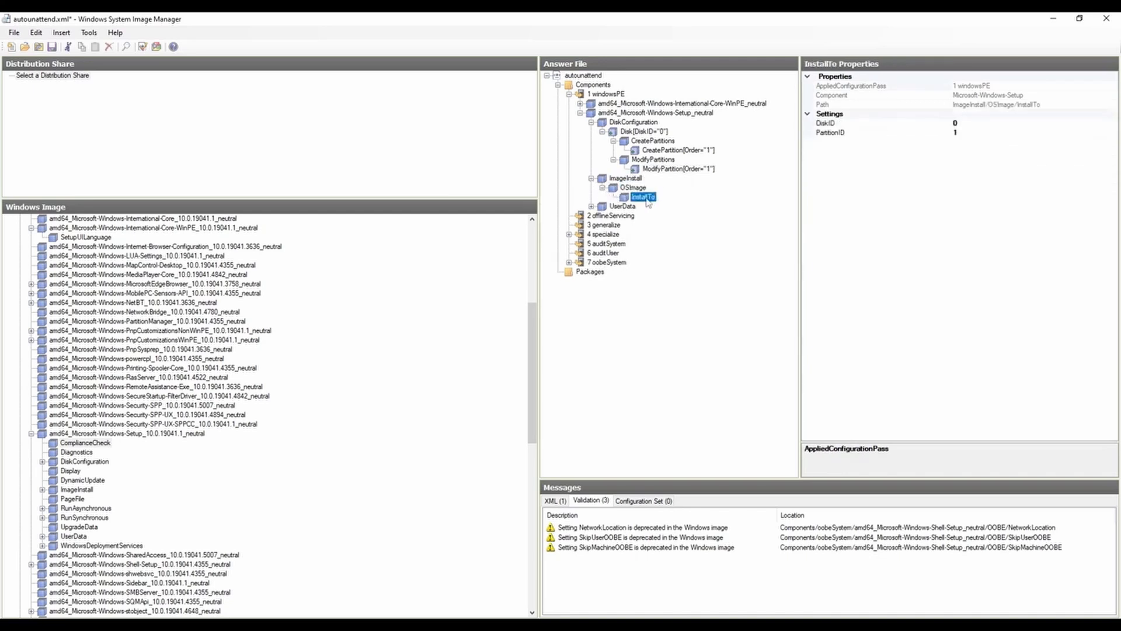
pyautogui.rightClick(635, 189)
pyautogui.click(637, 192)
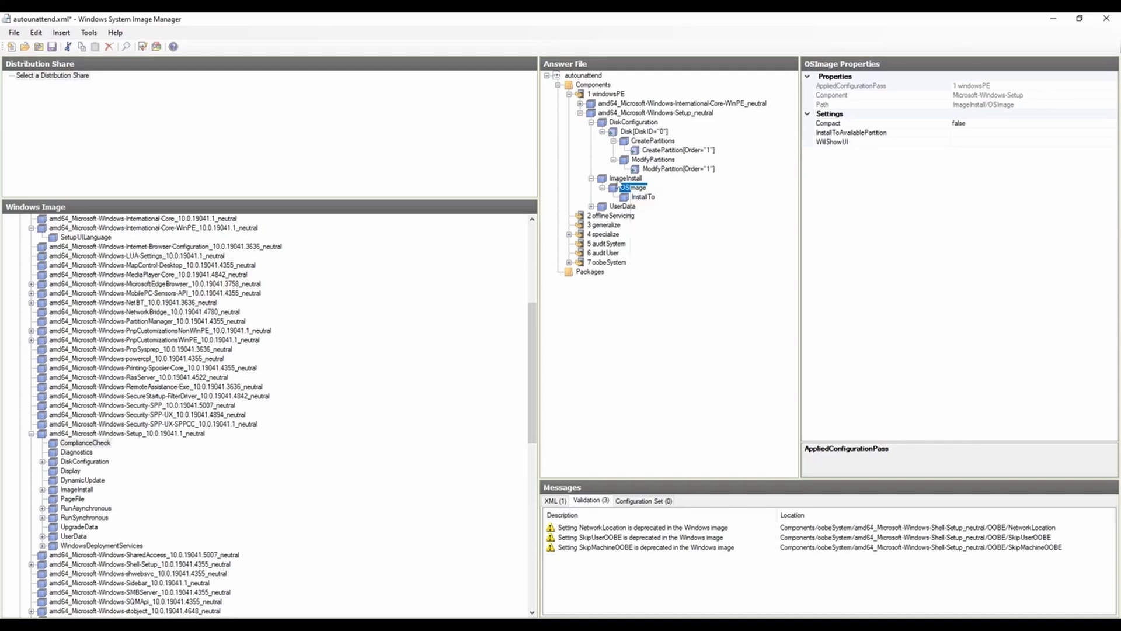
pyautogui.click(645, 199)
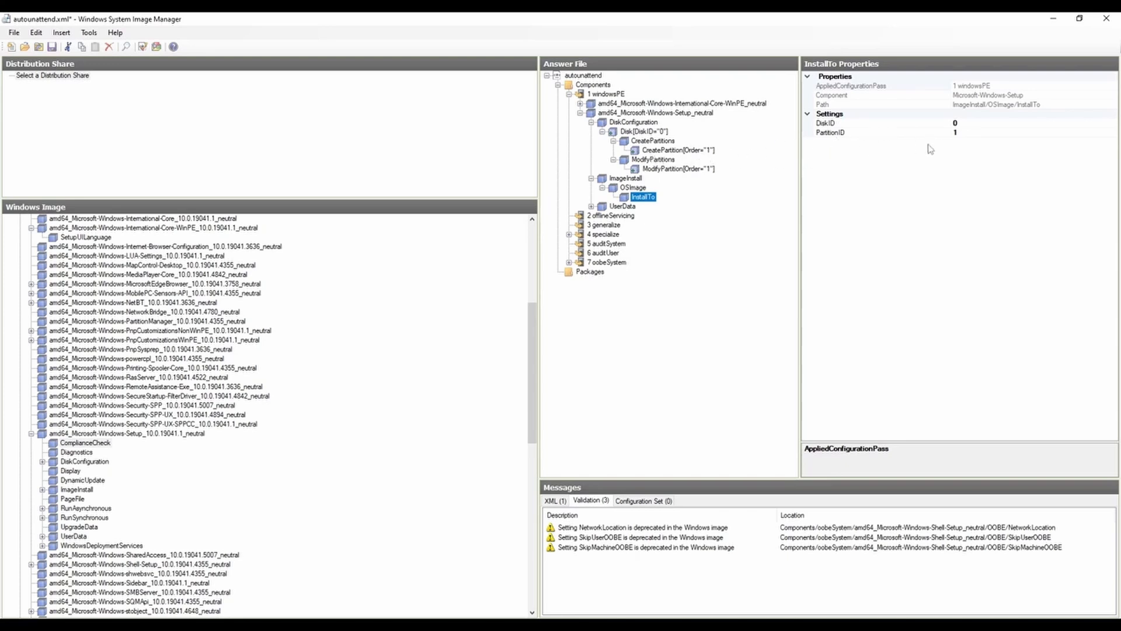
pyautogui.click(968, 134)
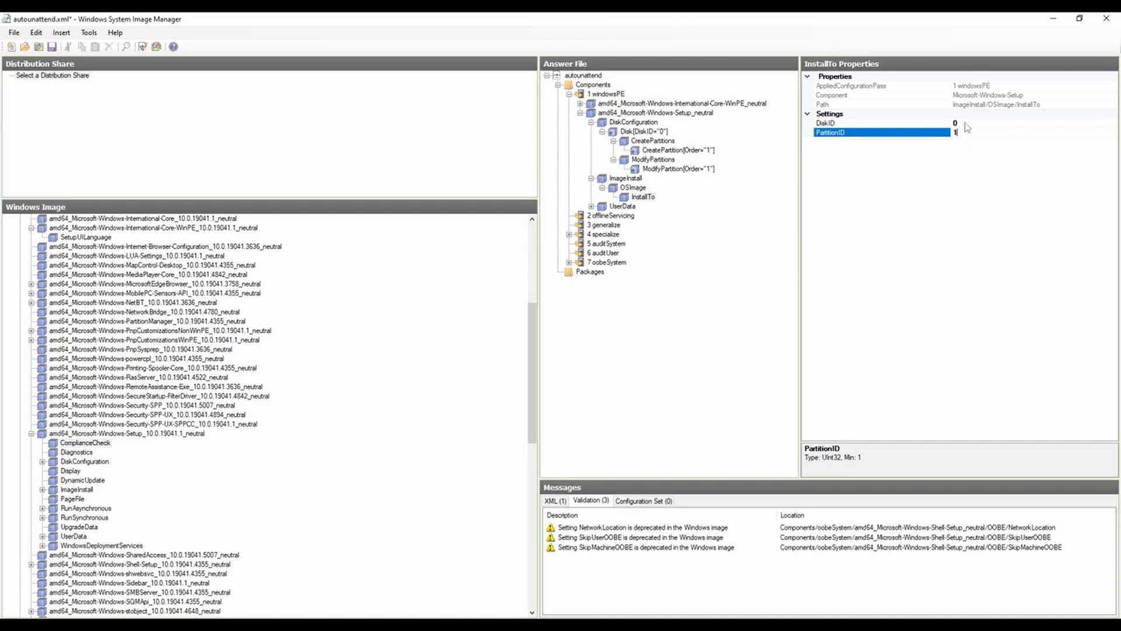
pyautogui.click(966, 123)
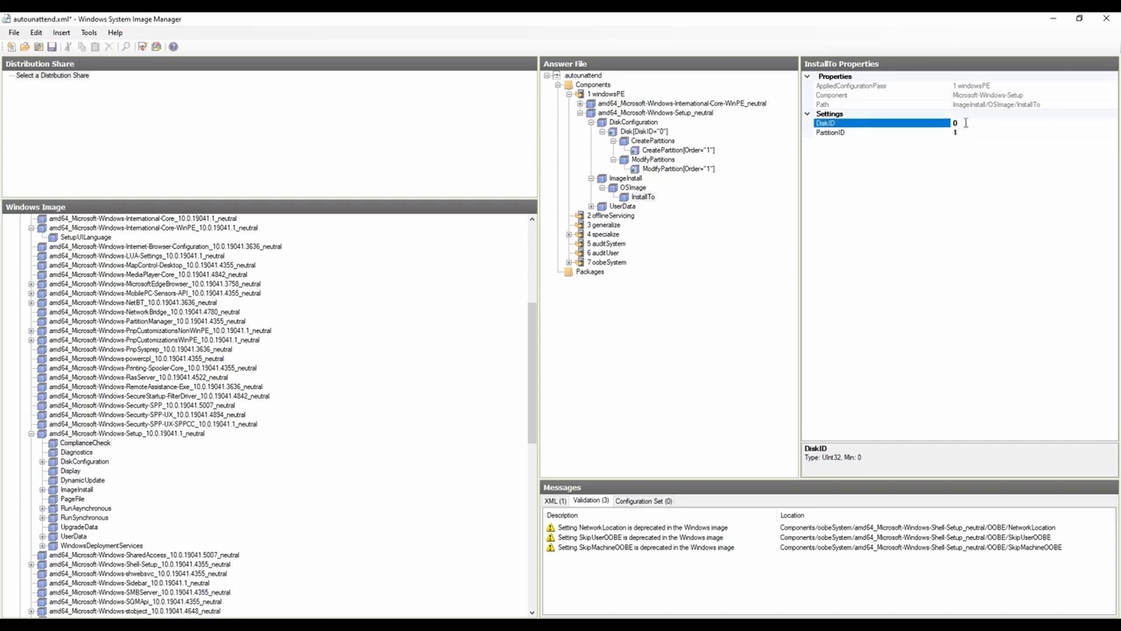
# Step: Compare the InstallTo target with the DiskID 0 disk and its order 1 CreatePartition item
pyautogui.click(646, 132)
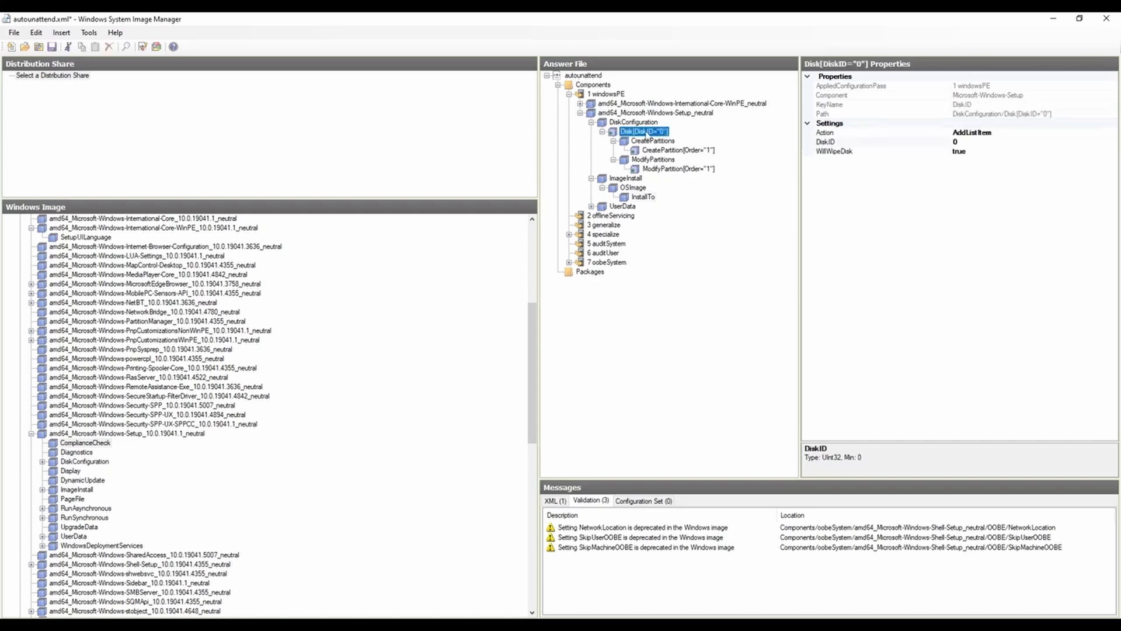
pyautogui.click(680, 151)
pyautogui.click(654, 199)
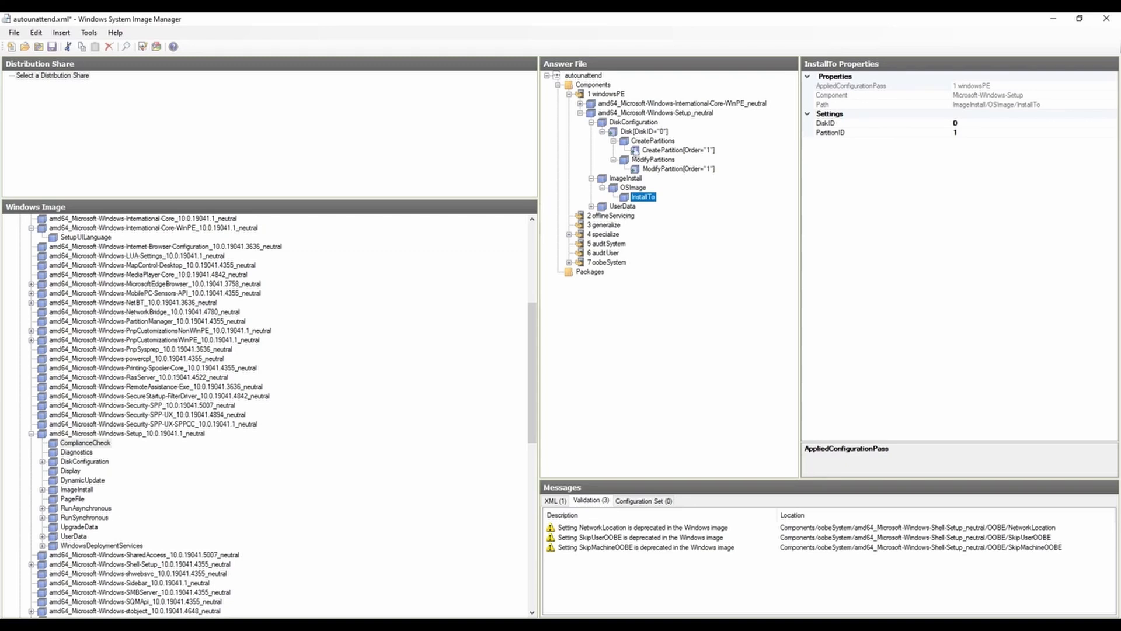
# Step: Expand UserData and review its AcceptEula, FullName and Organization settings and its ProductKey entry
pyautogui.click(592, 207)
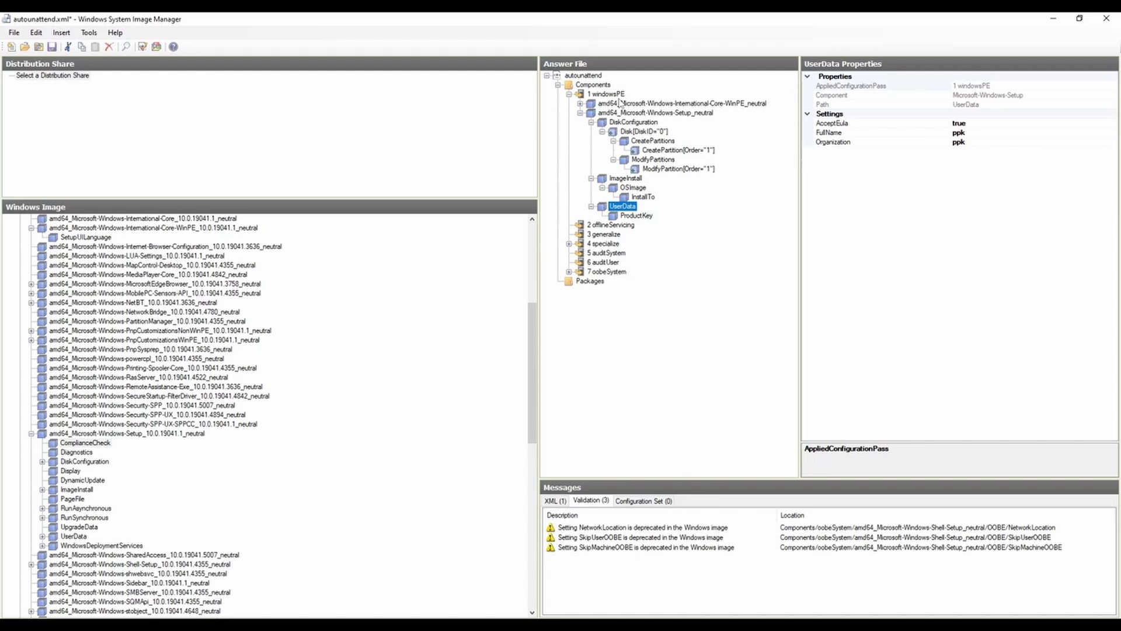
pyautogui.click(637, 215)
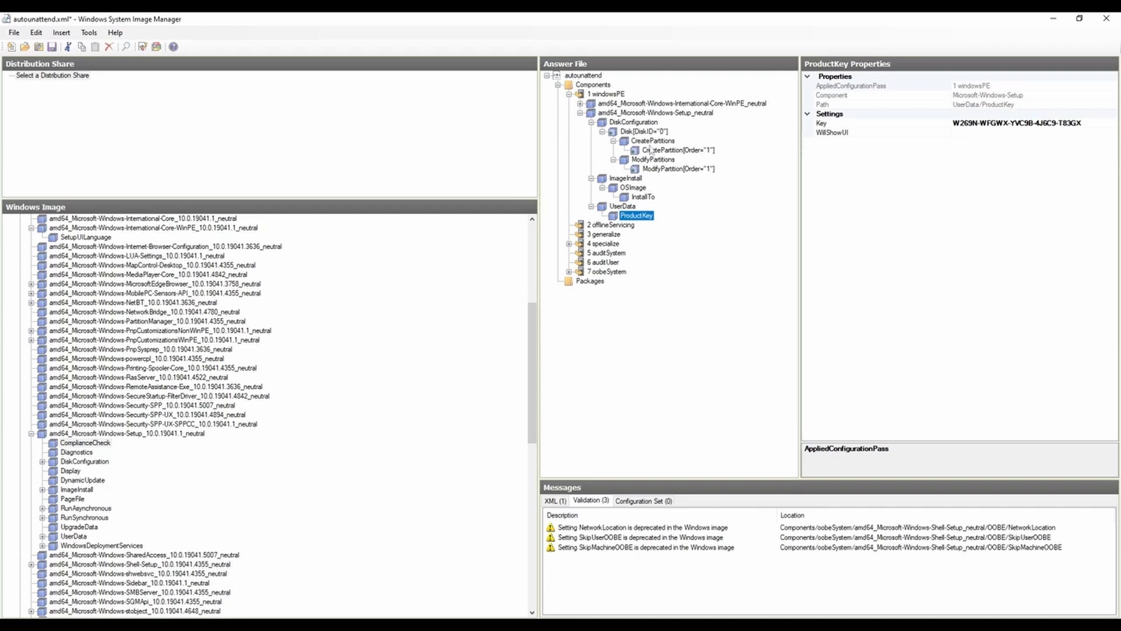
pyautogui.click(580, 113)
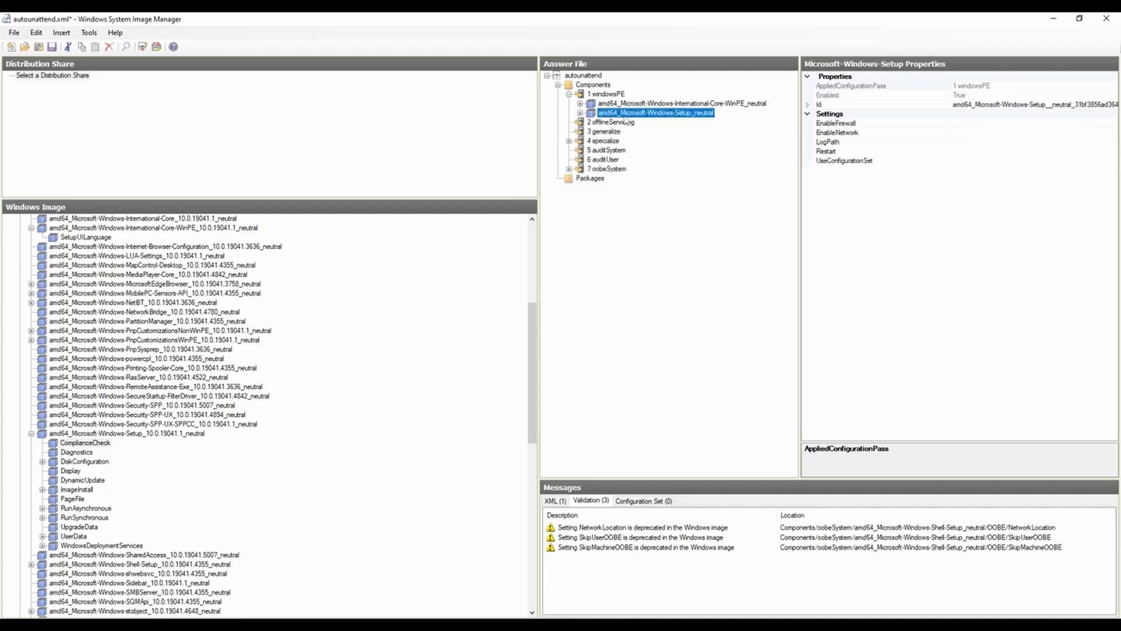
pyautogui.click(580, 113)
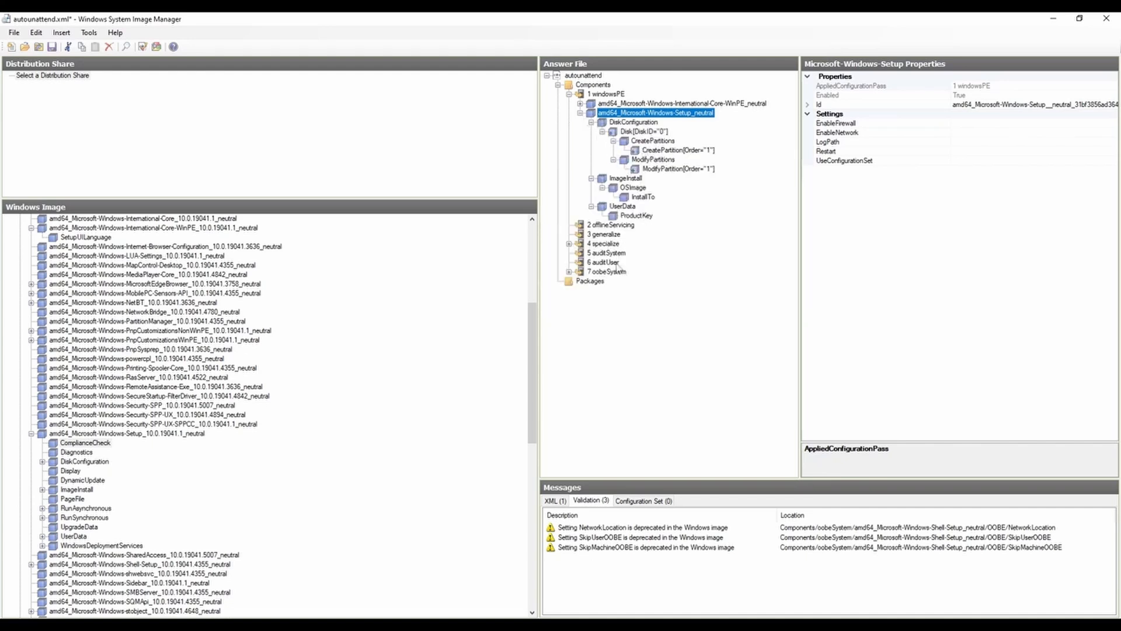
# Step: Review the validation messages for NetworkLocation and SkipMachineOOBE, and collapse the Microsoft-Windows-Setup component in the answer file
pyautogui.click(637, 528)
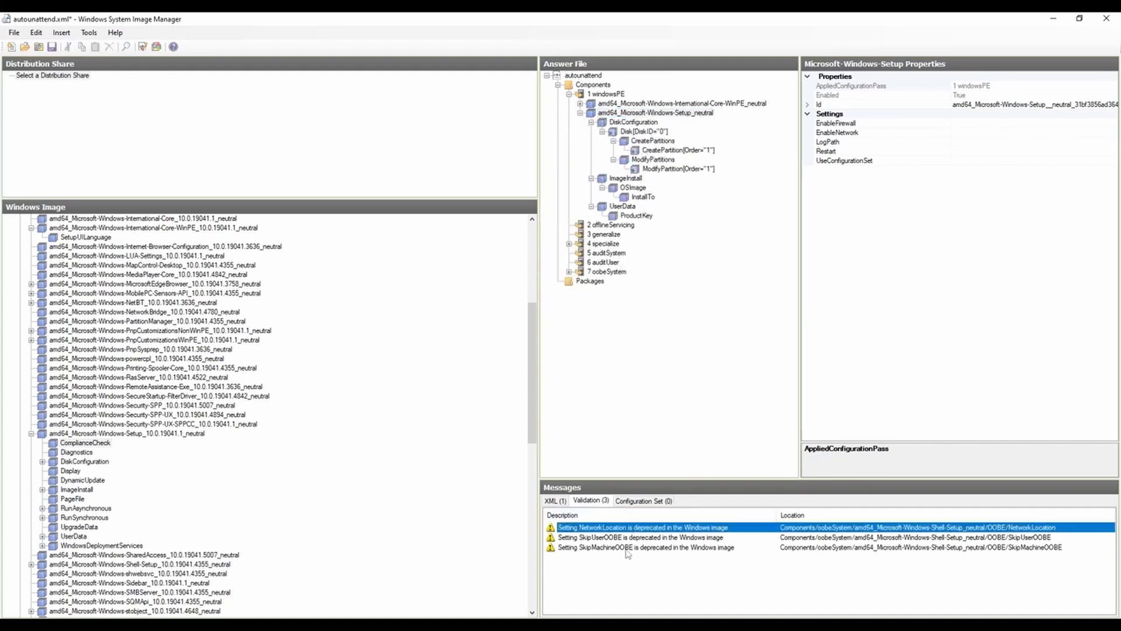
pyautogui.click(634, 549)
pyautogui.click(637, 529)
pyautogui.click(581, 112)
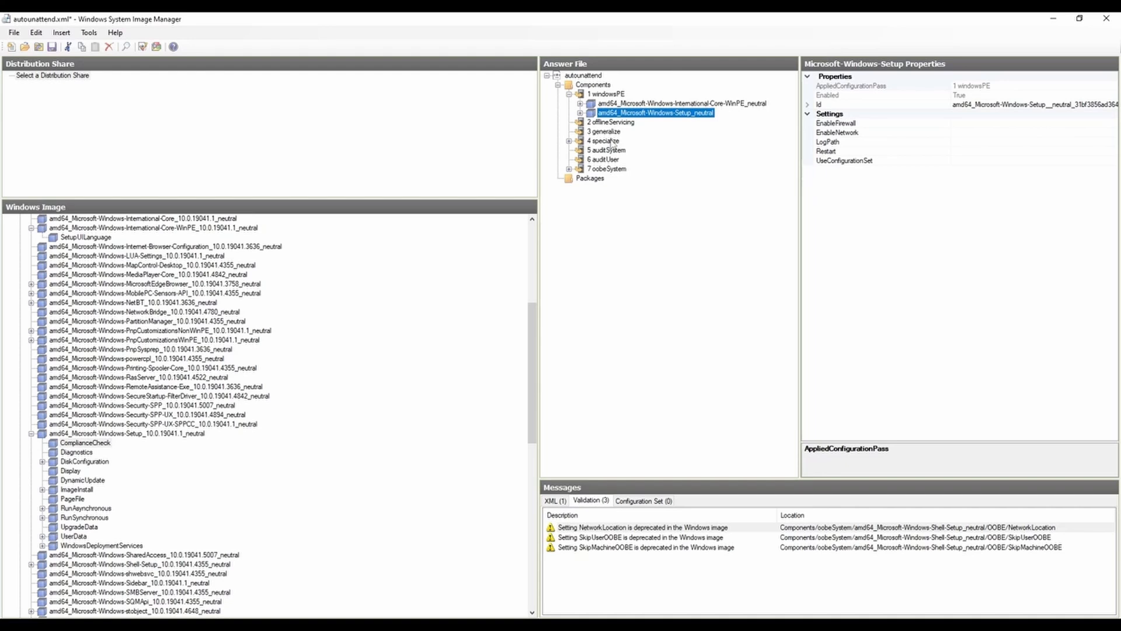
# Step: Expand the specialize pass, locate the Microsoft-Windows-Shell-Setup component in the Windows image, and show the passes it can be added to
pyautogui.click(570, 141)
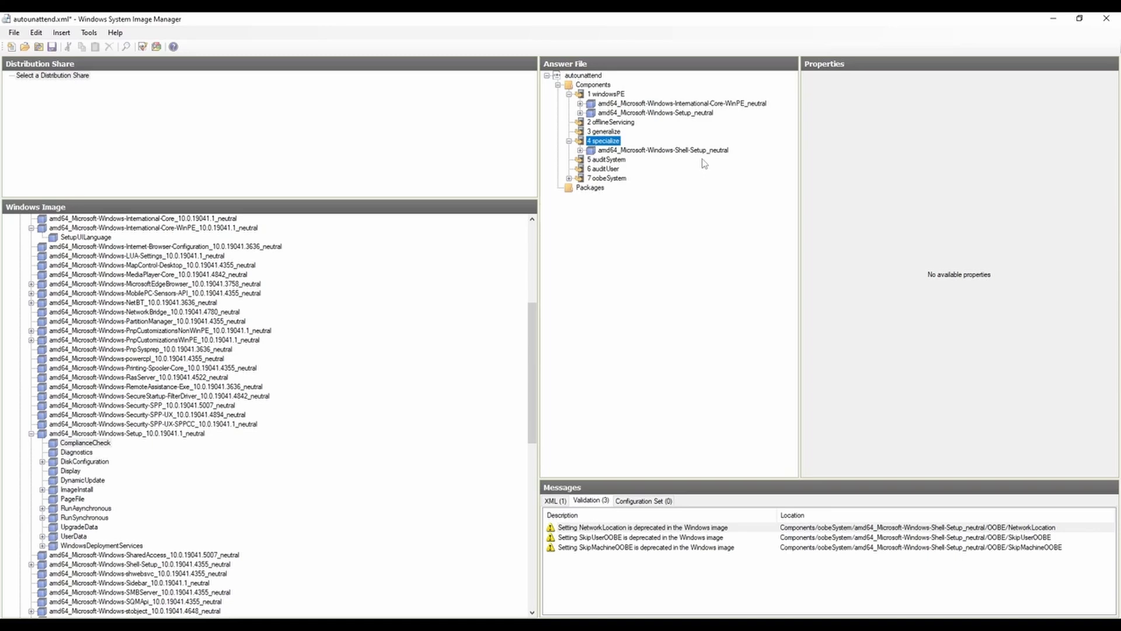
pyautogui.click(32, 434)
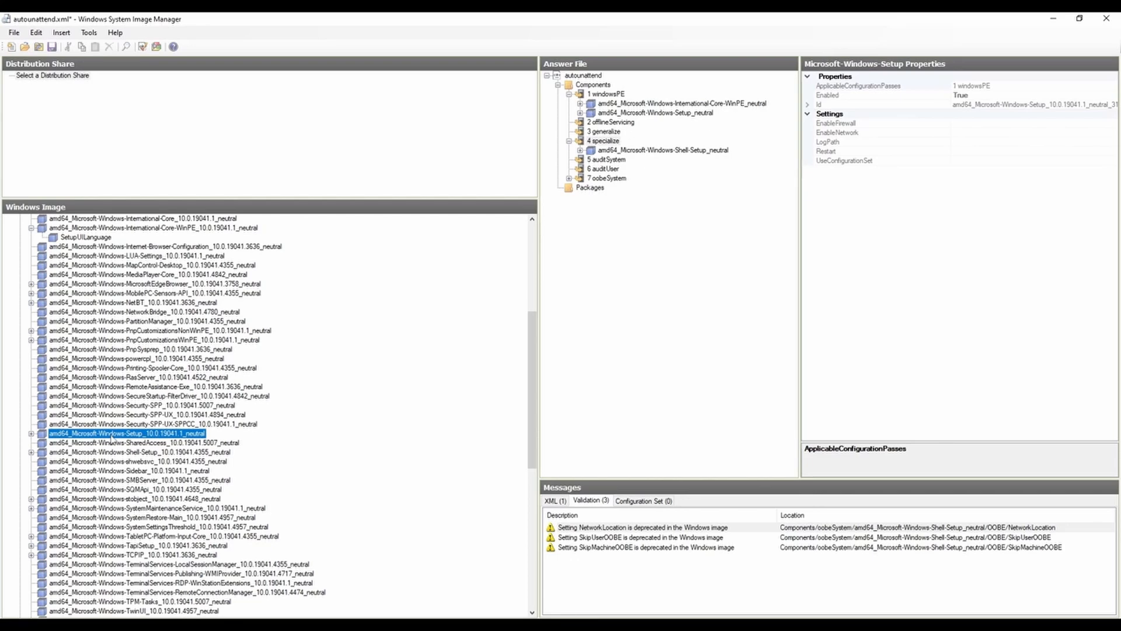
pyautogui.click(134, 453)
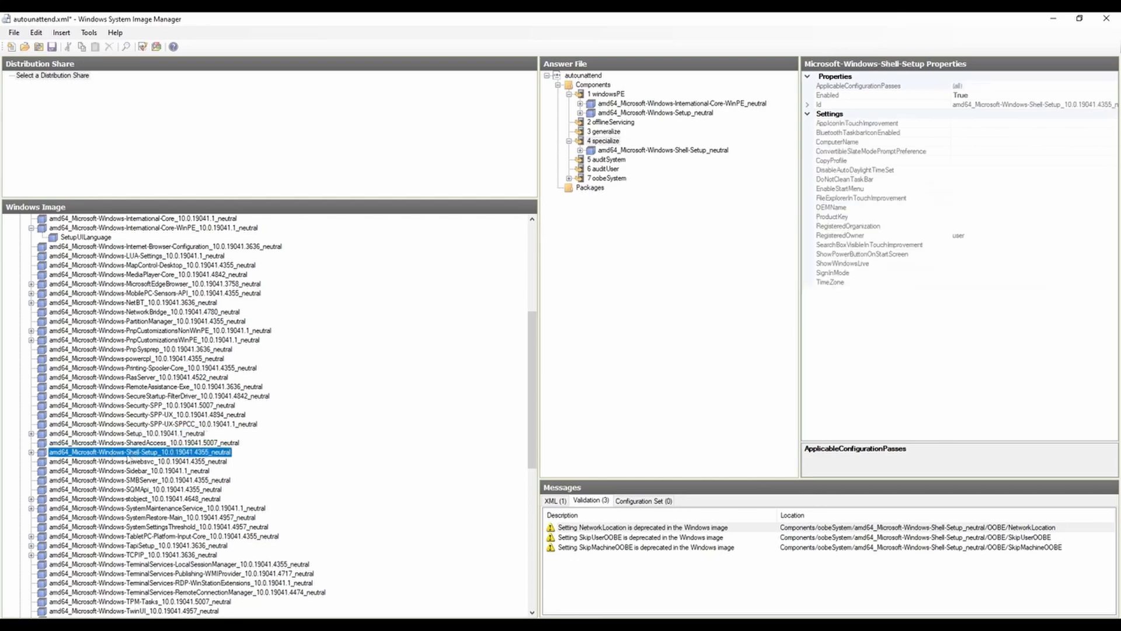
pyautogui.click(31, 453)
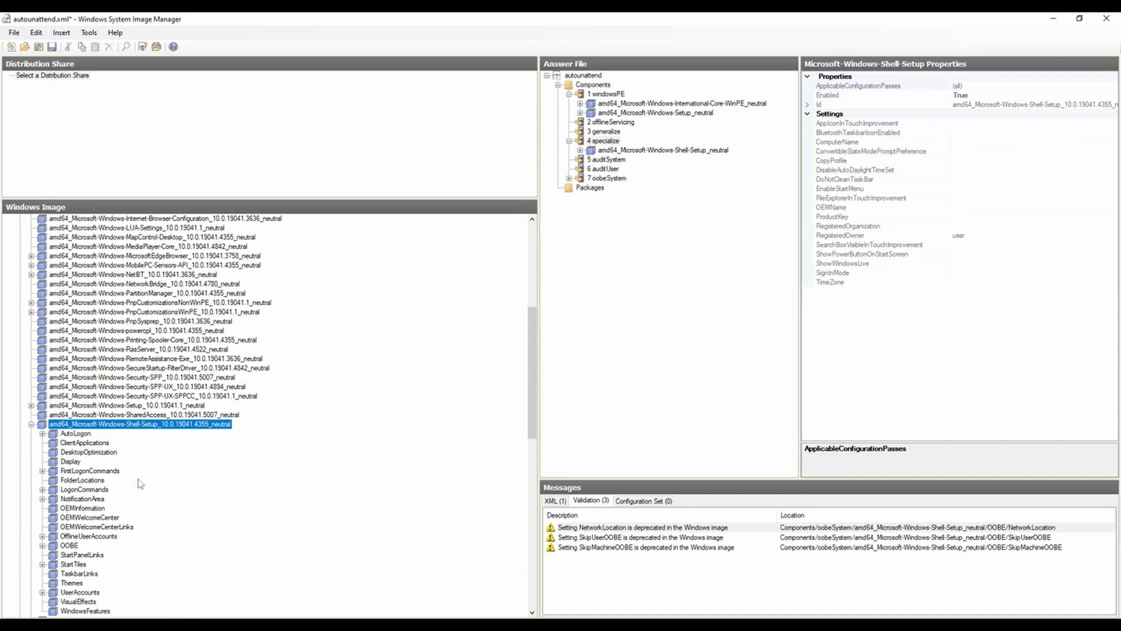
pyautogui.scroll(-4, 139, 481)
pyautogui.scroll(2, 139, 480)
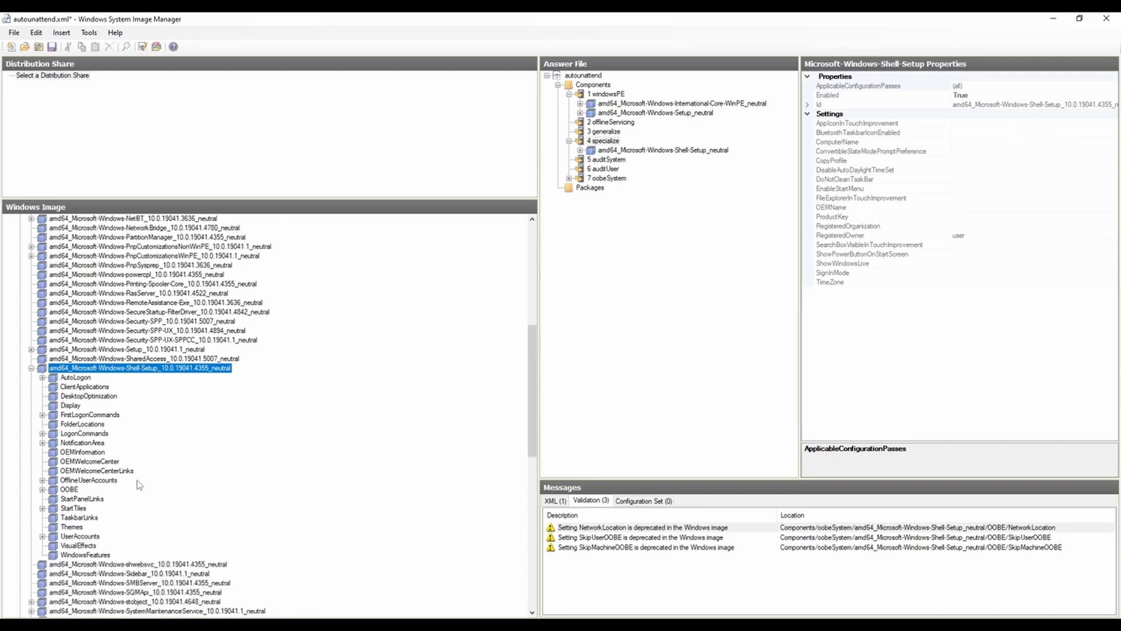
pyautogui.click(587, 150)
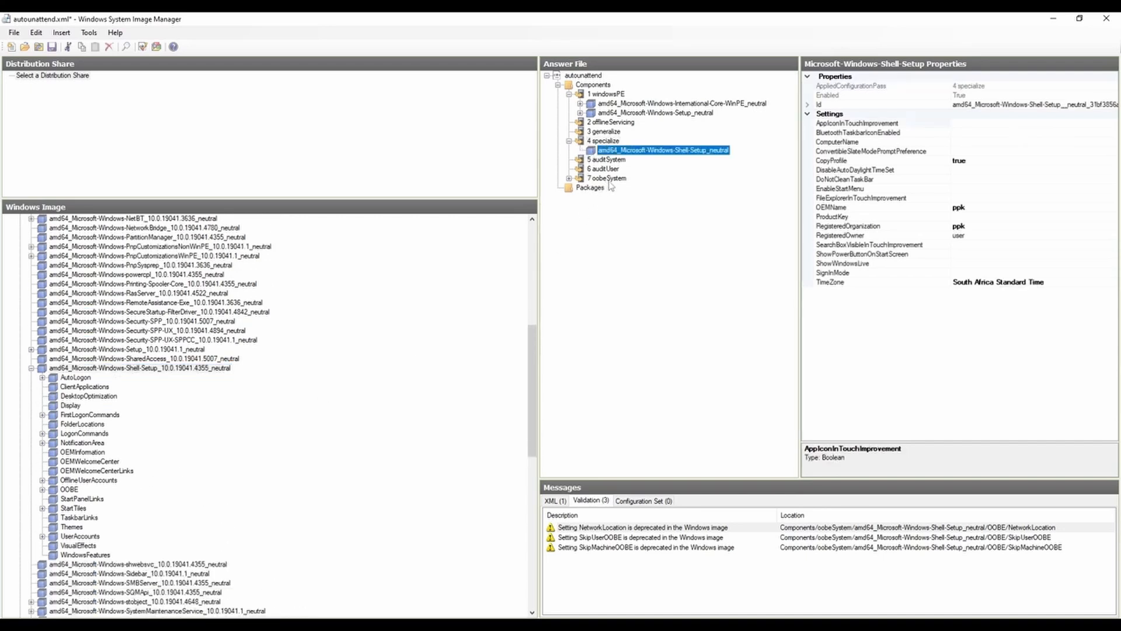
pyautogui.rightClick(147, 369)
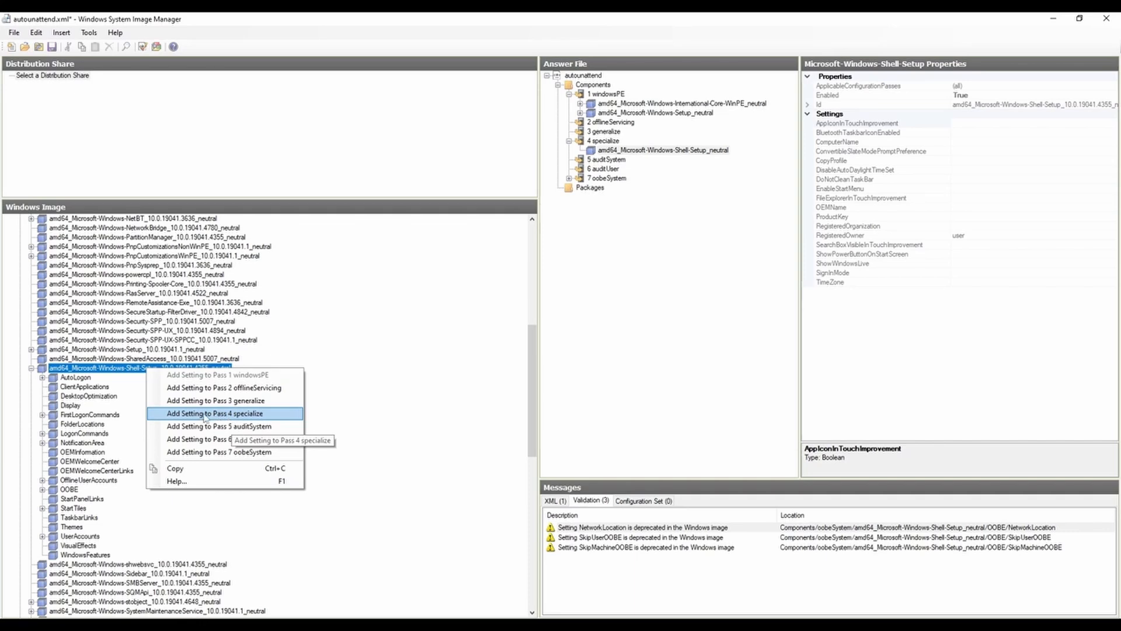
# Step: Review the OEMName, RegisteredOrganization, RegisteredOwner and TimeZone settings of the Shell-Setup component in the specialize pass
pyautogui.click(655, 151)
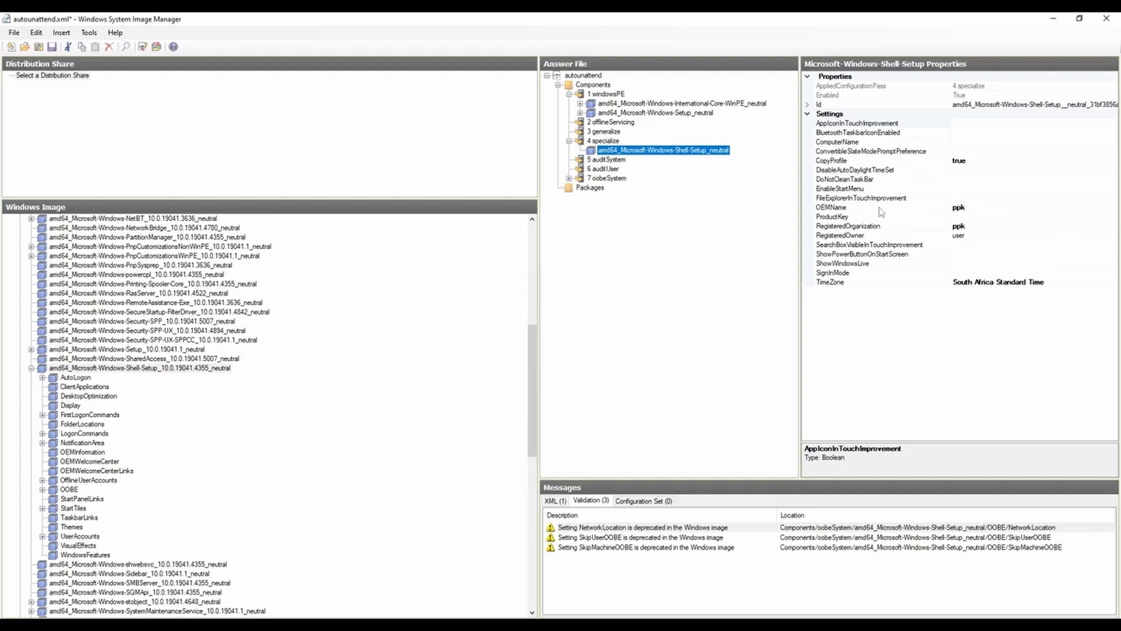
pyautogui.click(845, 209)
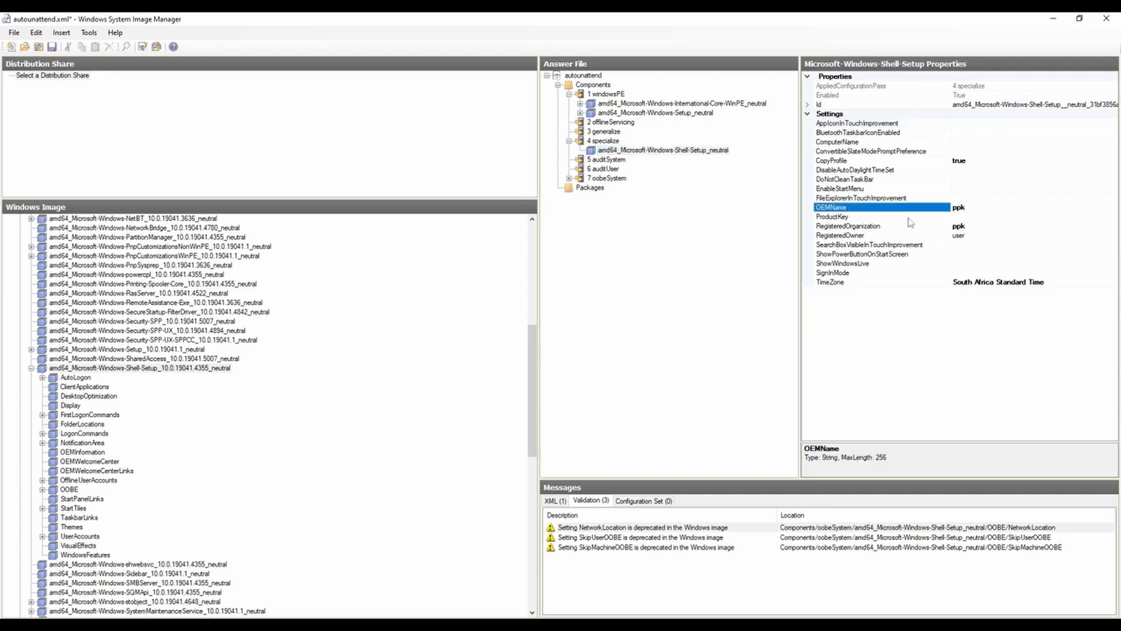
pyautogui.click(868, 227)
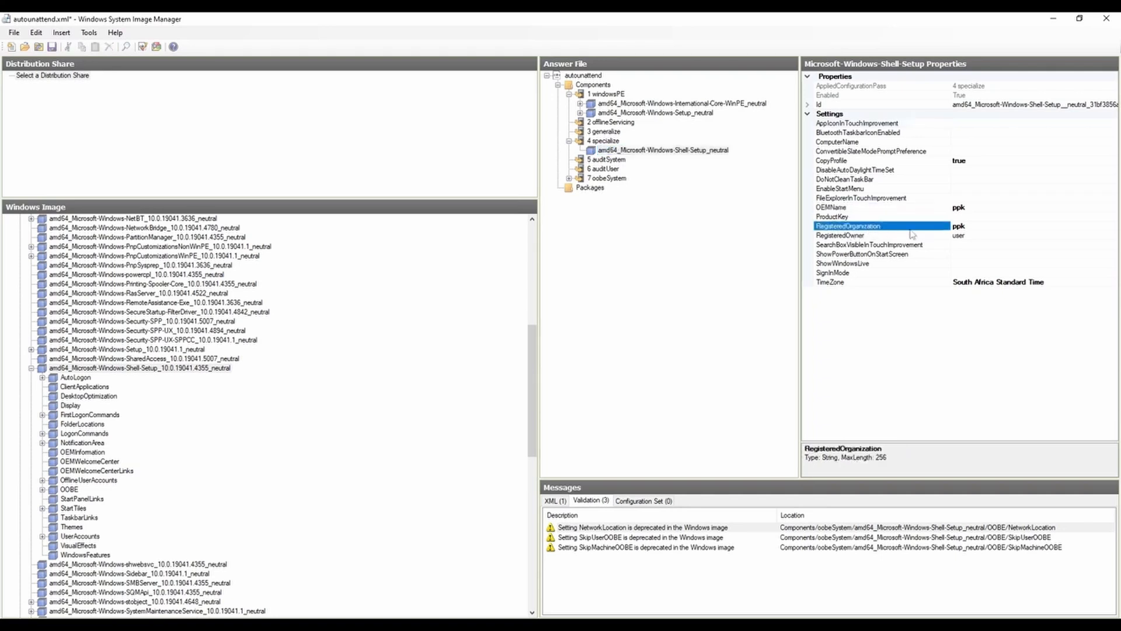
pyautogui.click(914, 208)
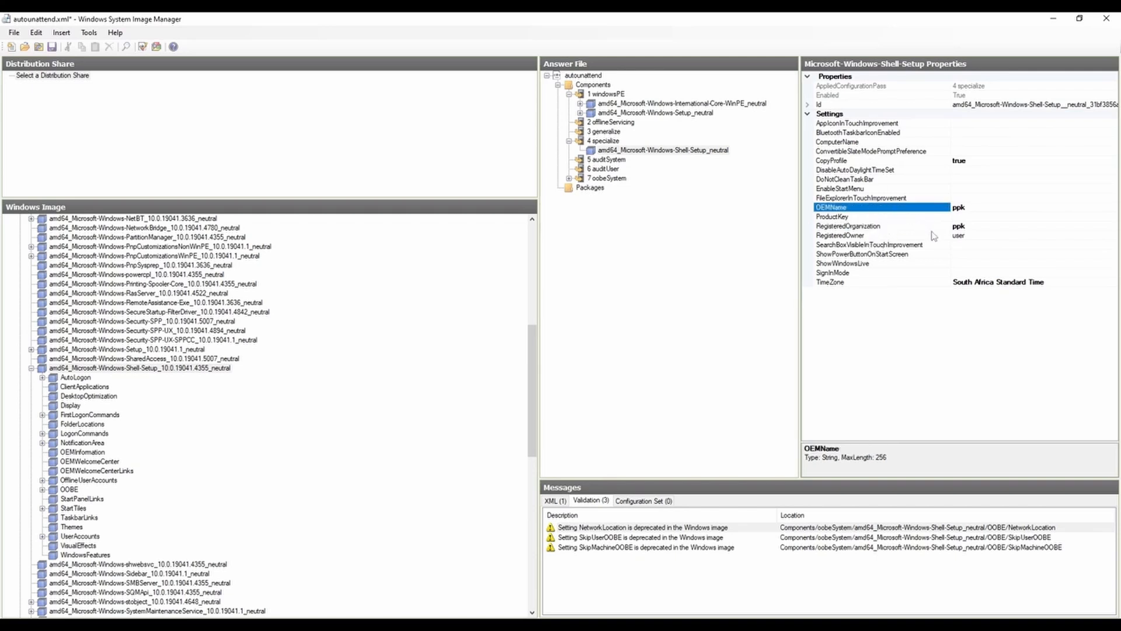
pyautogui.click(891, 227)
pyautogui.click(833, 237)
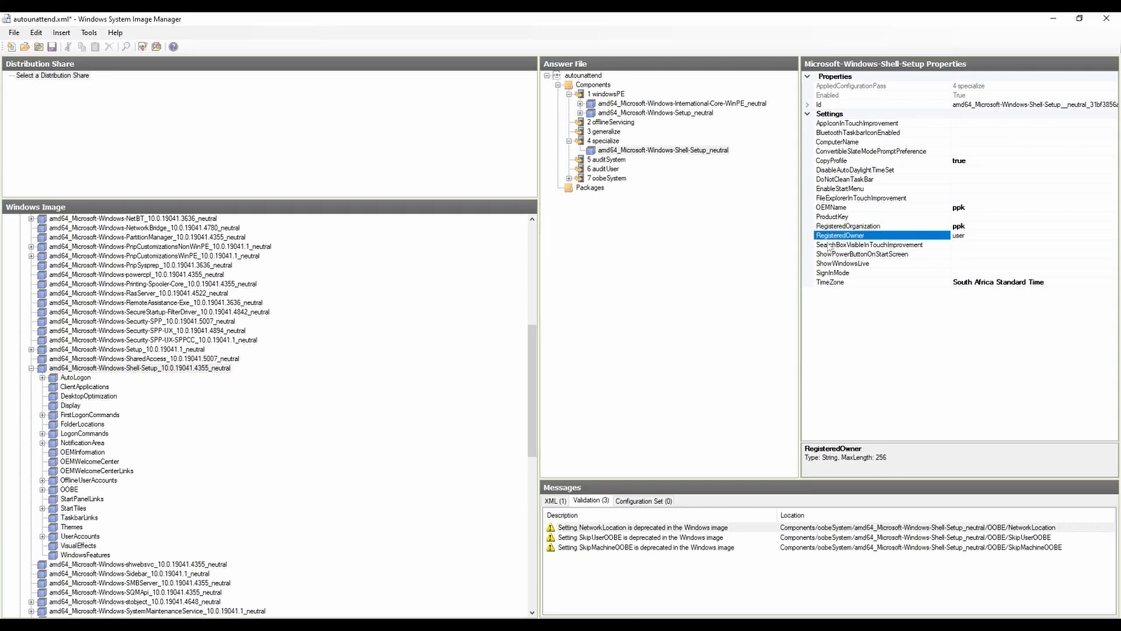
pyautogui.click(849, 283)
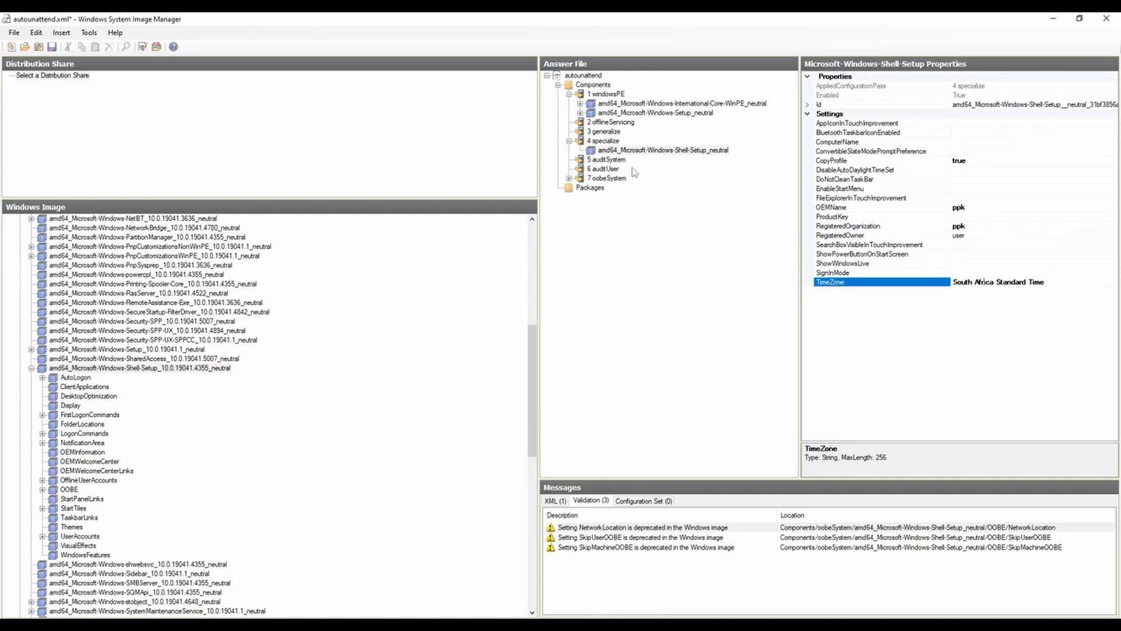
# Step: Collapse the specialize pass, expand oobeSystem and review the language and locale settings of its Microsoft-Windows-International-Core component
pyautogui.click(569, 141)
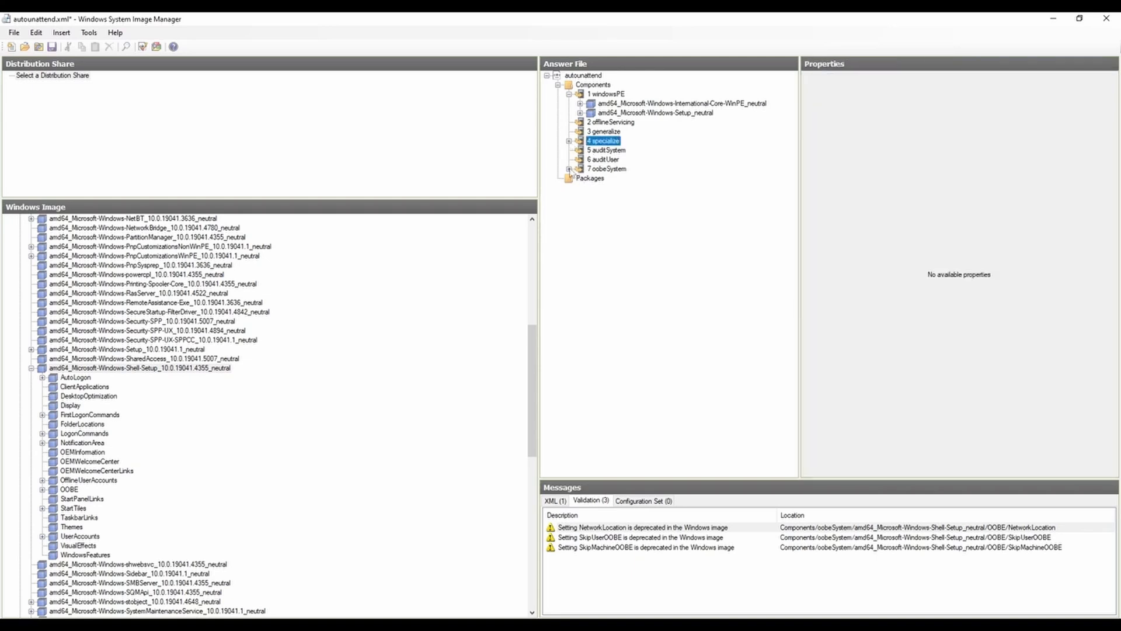
pyautogui.click(569, 169)
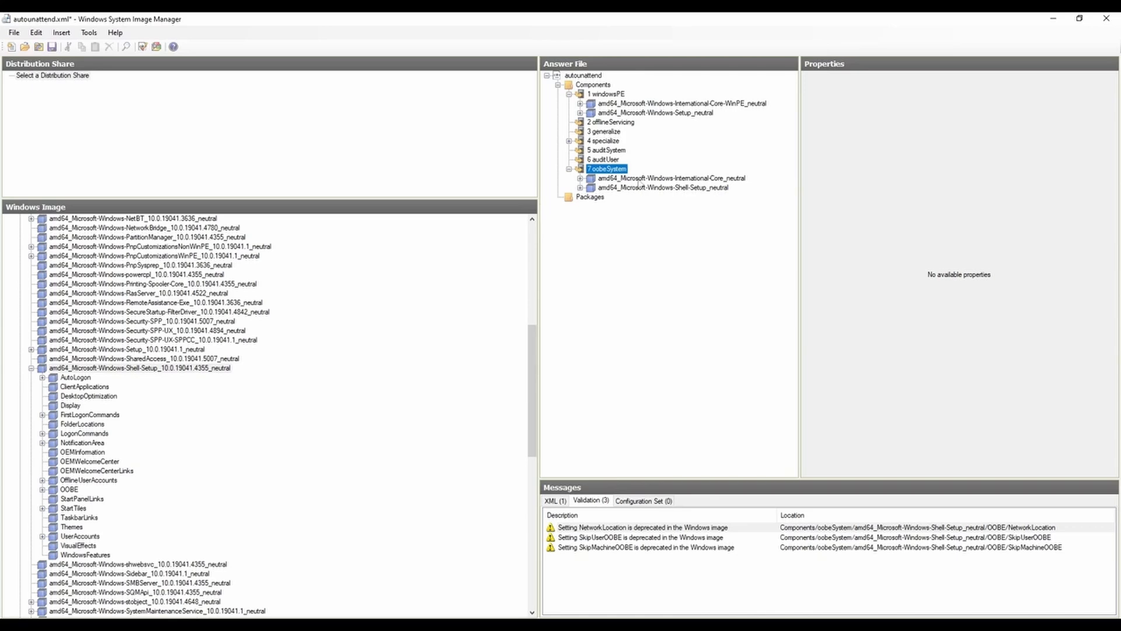
pyautogui.click(691, 179)
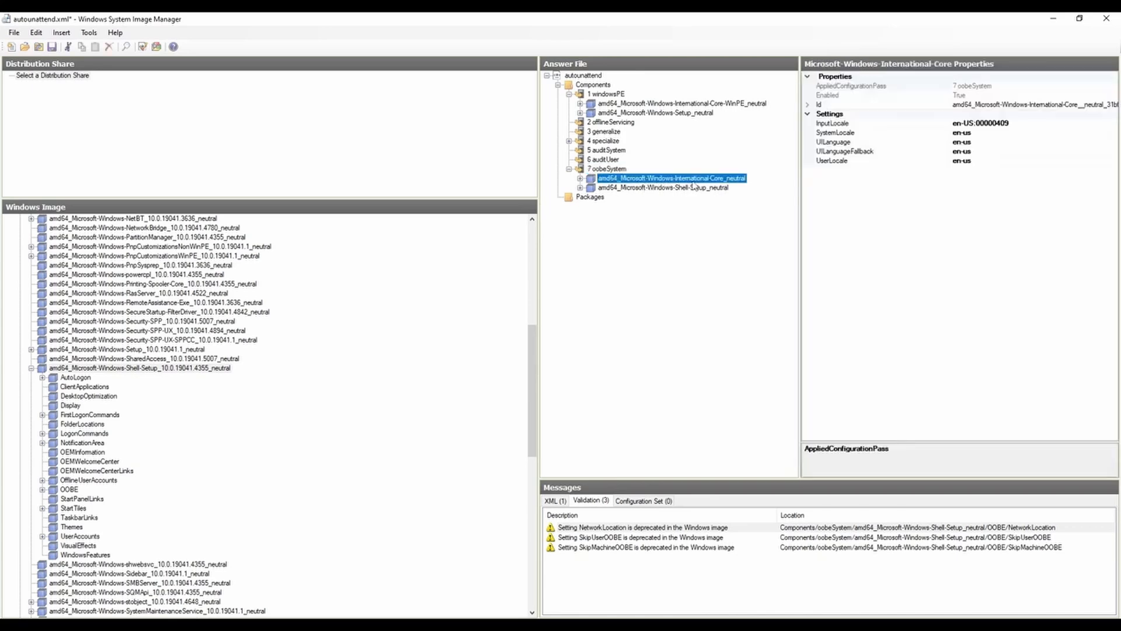
# Step: Locate the Microsoft-Windows-International-Core component in the Windows image, collapsing the expanded Shell-Setup and International-Core-WinPE components
pyautogui.click(31, 368)
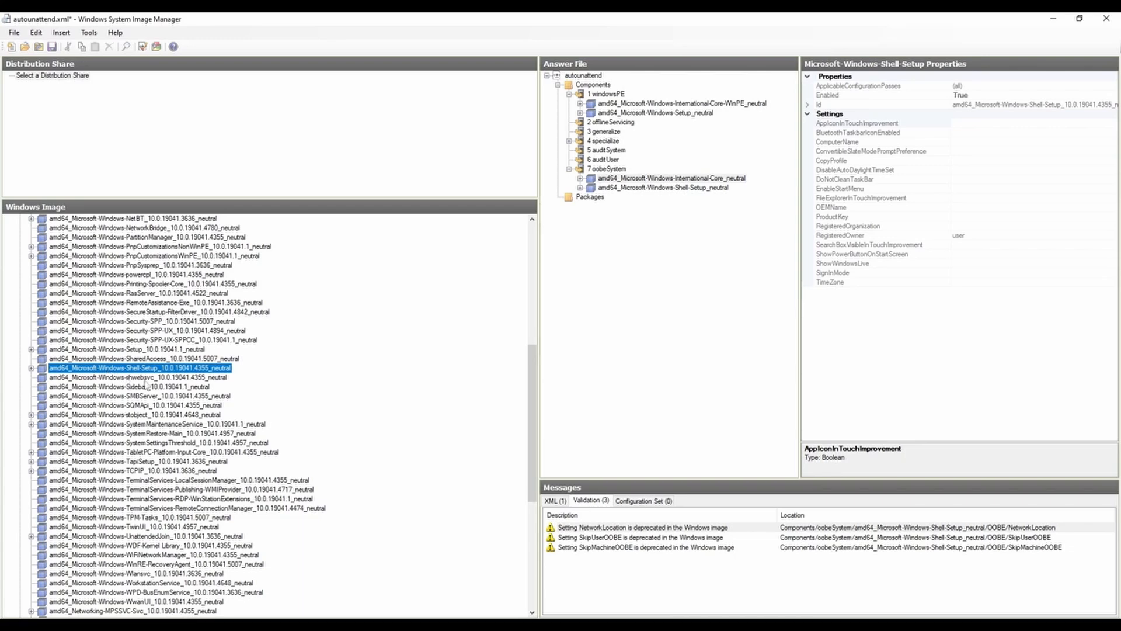
pyautogui.scroll(7, 146, 385)
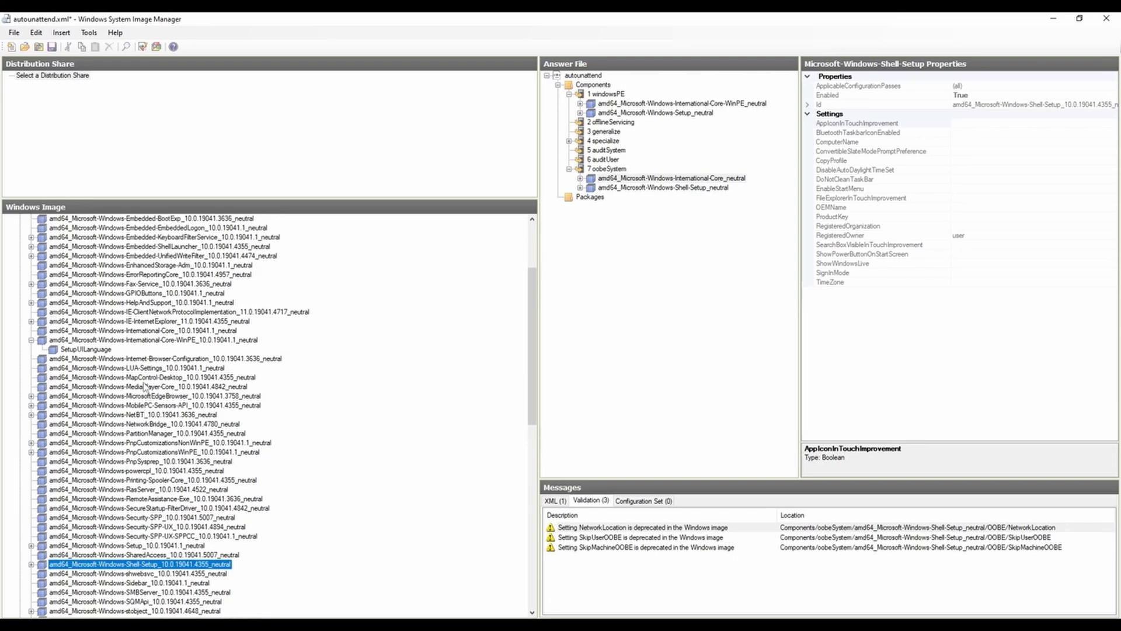
pyautogui.click(157, 341)
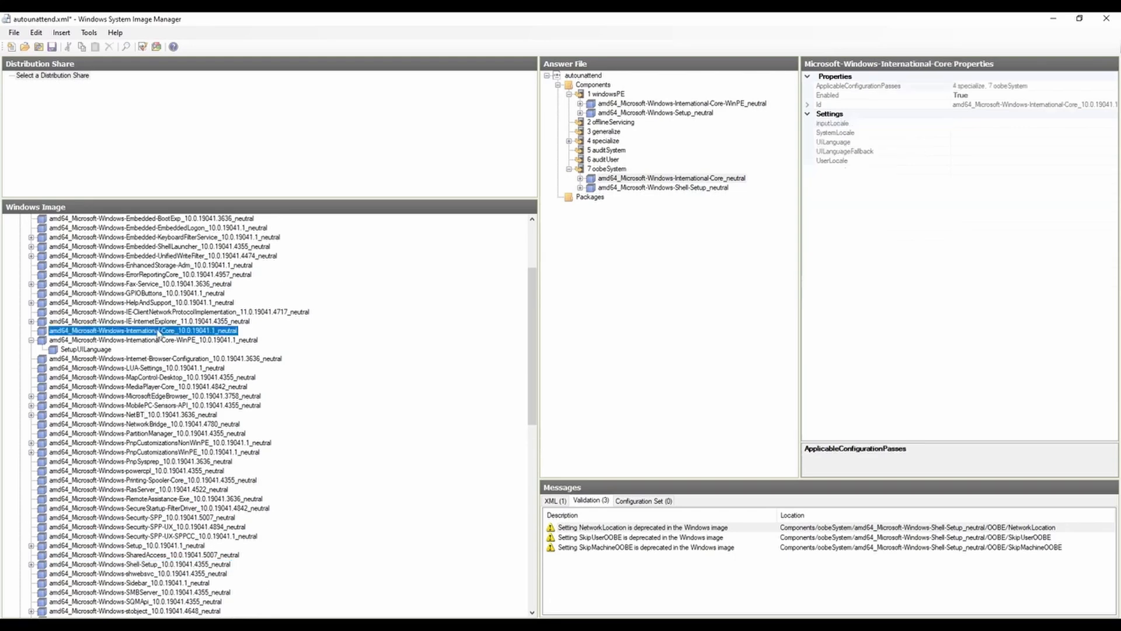
pyautogui.click(32, 340)
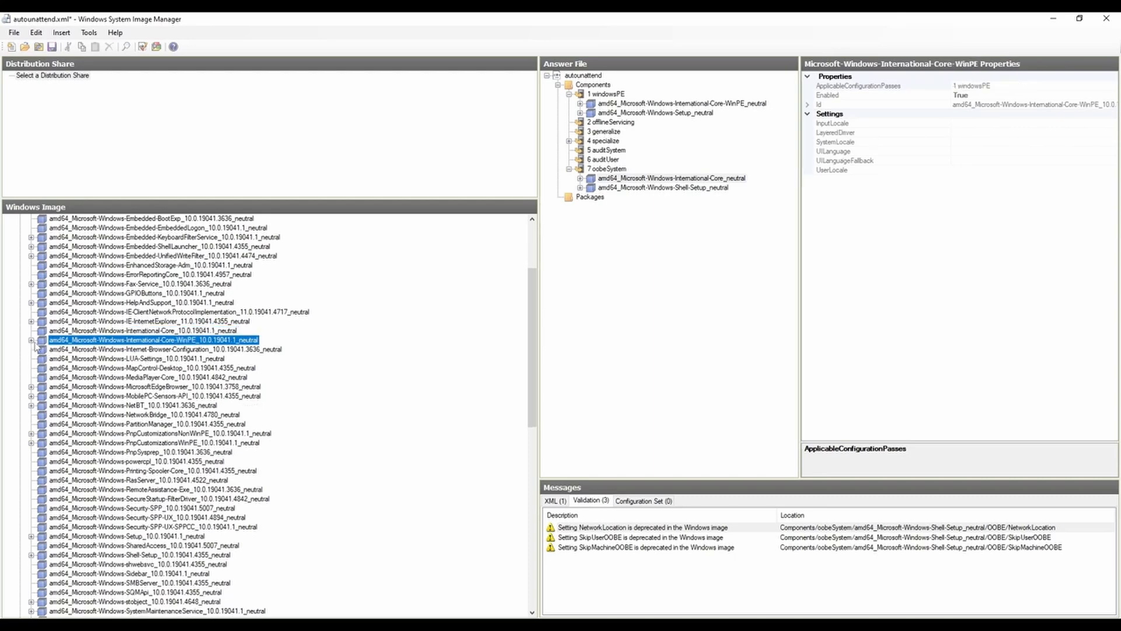
# Step: Show the passes Microsoft-Windows-International-Core can be added to, and inspect its InputLocale and UILanguageFallback settings in oobeSystem
pyautogui.click(114, 331)
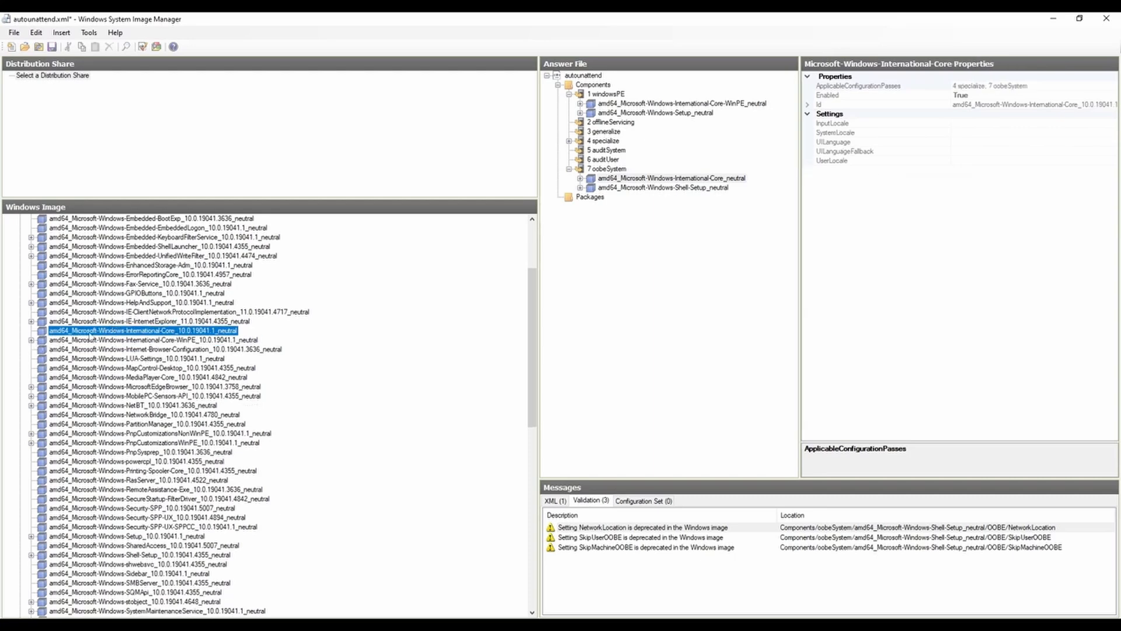
pyautogui.rightClick(104, 333)
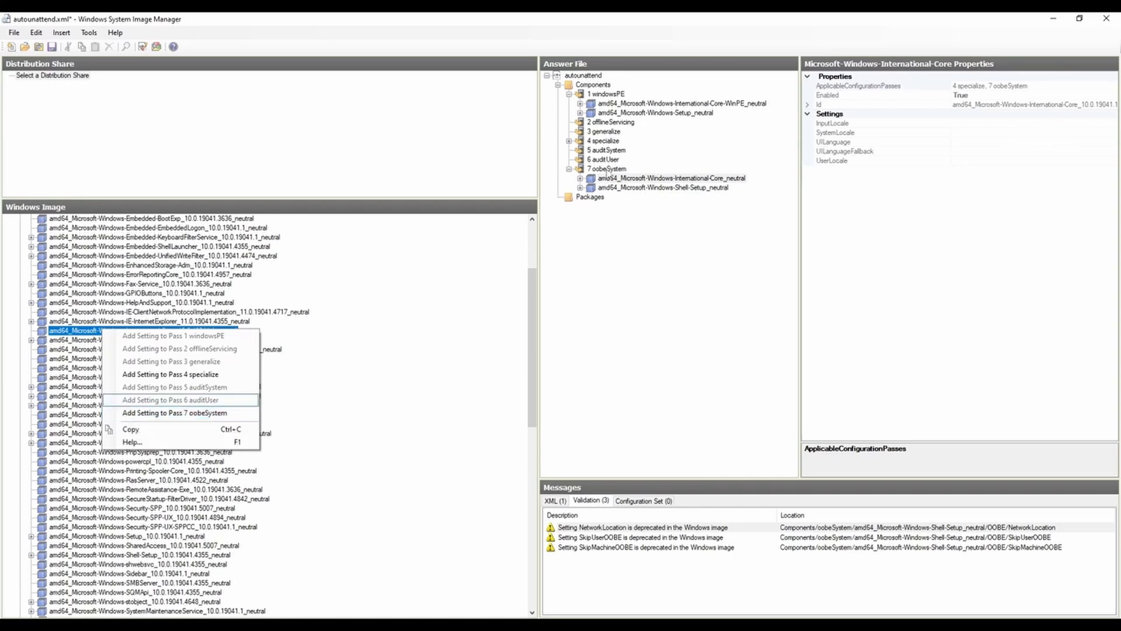
pyautogui.click(618, 178)
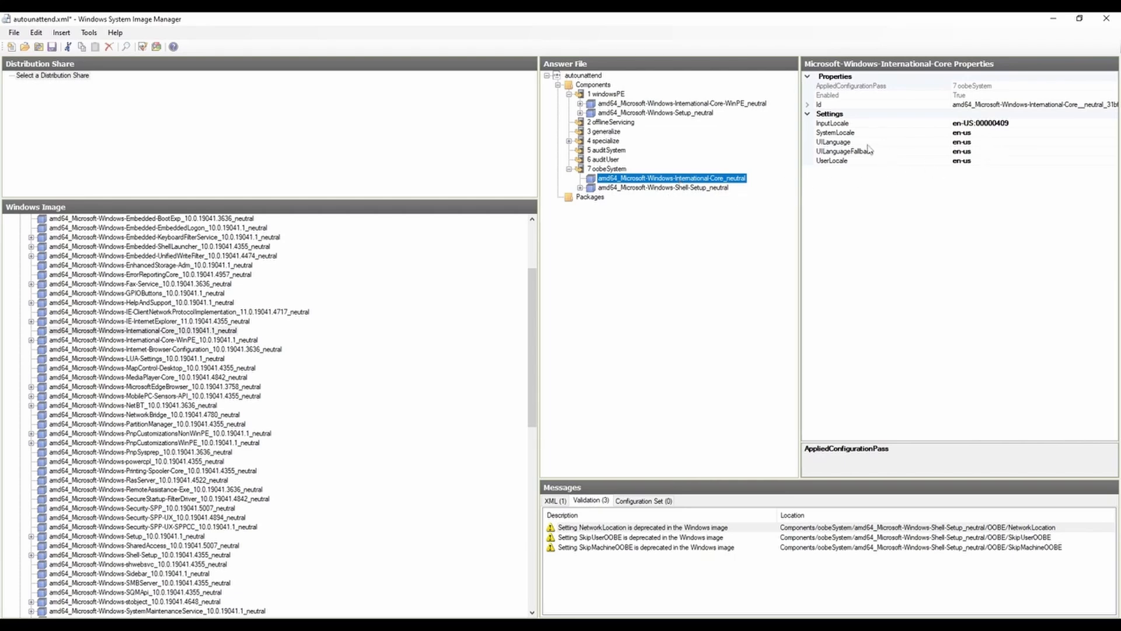
pyautogui.click(848, 124)
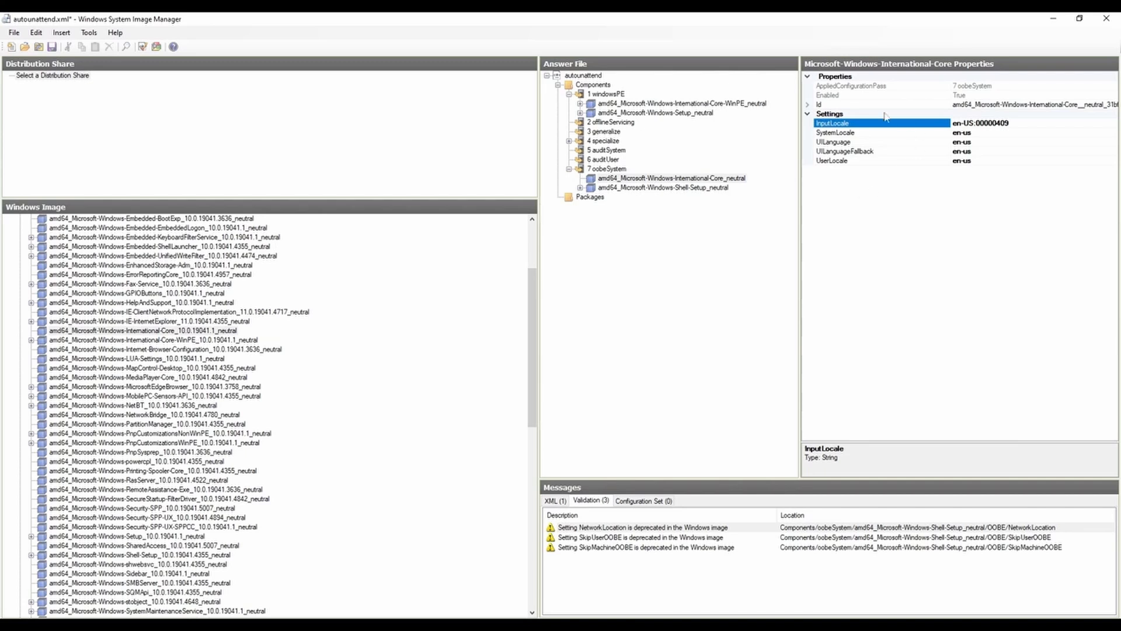
pyautogui.doubleClick(978, 124)
pyautogui.click(1027, 125)
pyautogui.moveTo(979, 123); pyautogui.dragTo(1044, 125)
pyautogui.click(989, 152)
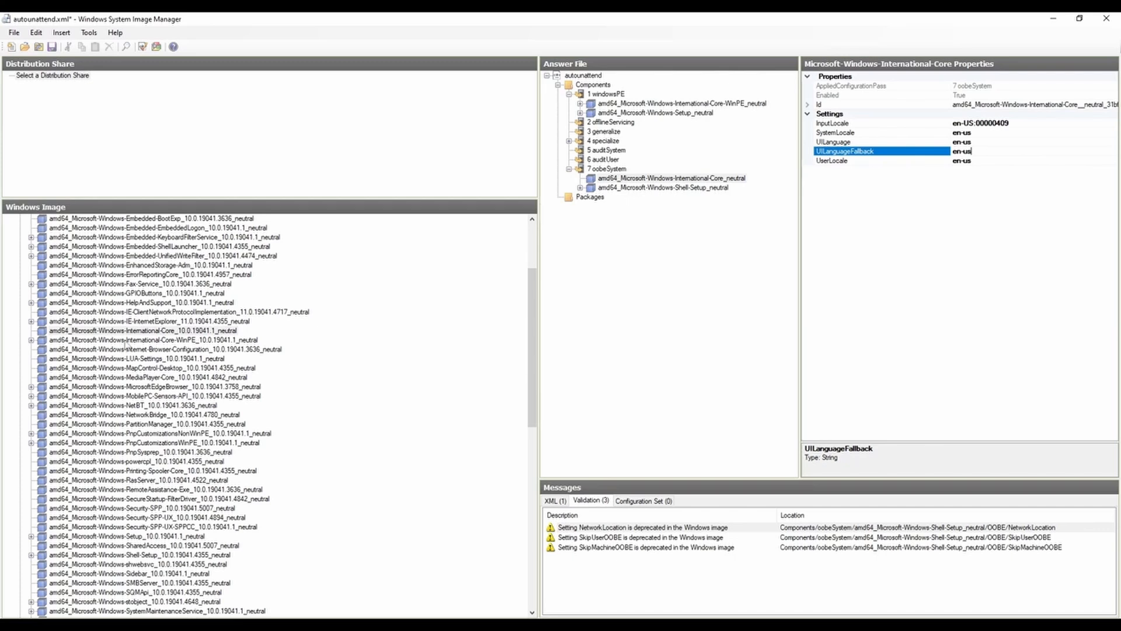
# Step: Expand Microsoft-Windows-Shell-Setup in the Windows image and in the oobeSystem pass, and view its OOBE settings
pyautogui.scroll(-2, 164, 456)
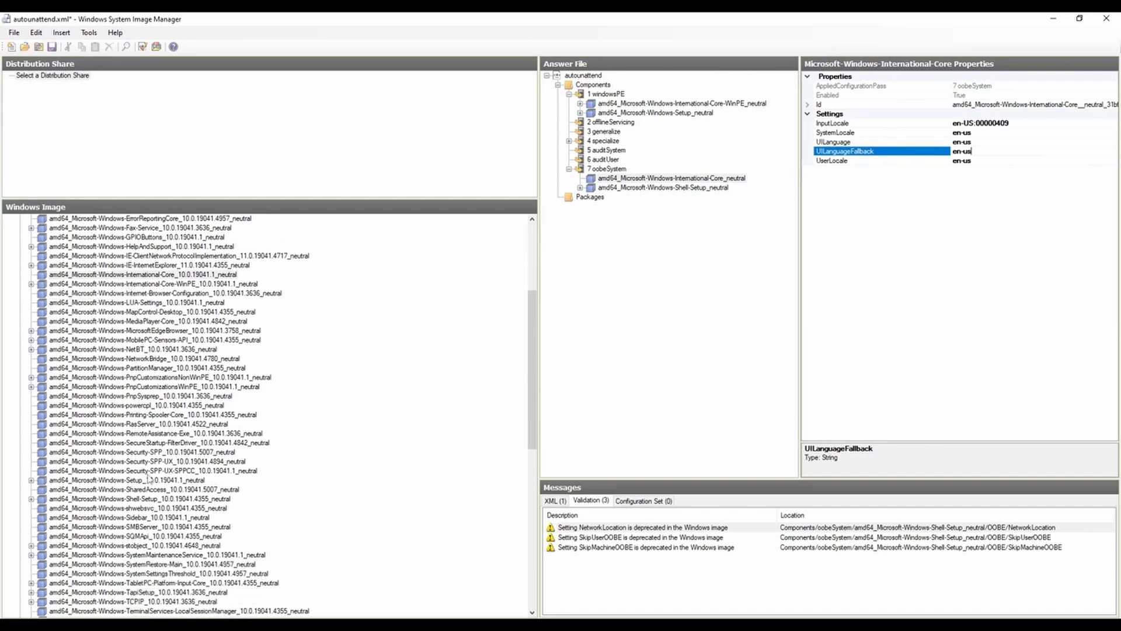
pyautogui.click(142, 499)
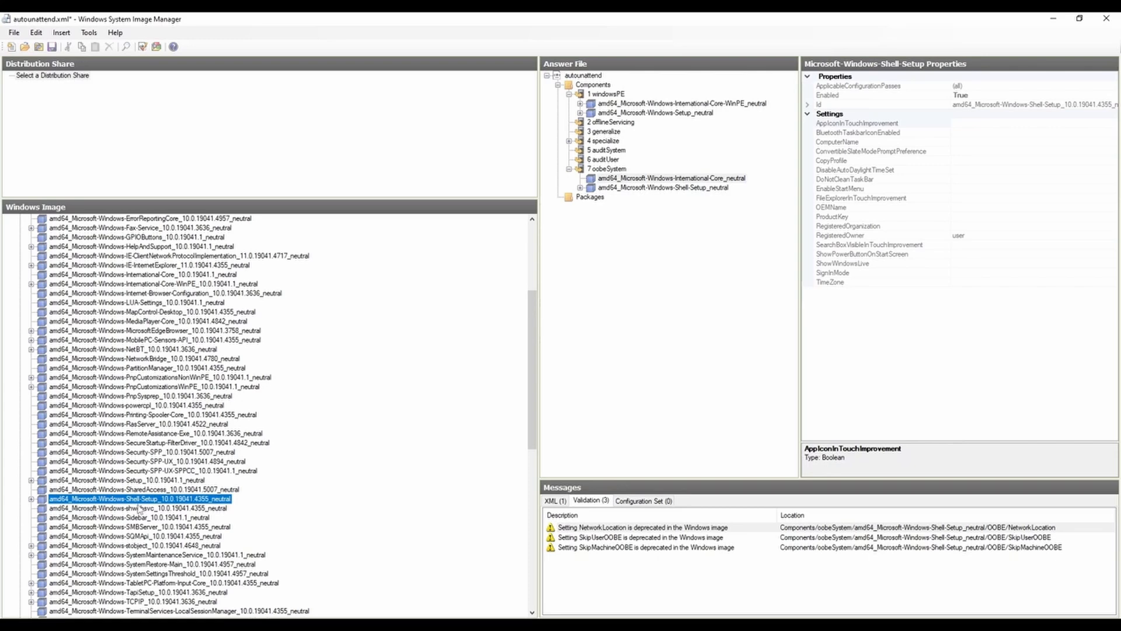
pyautogui.click(31, 500)
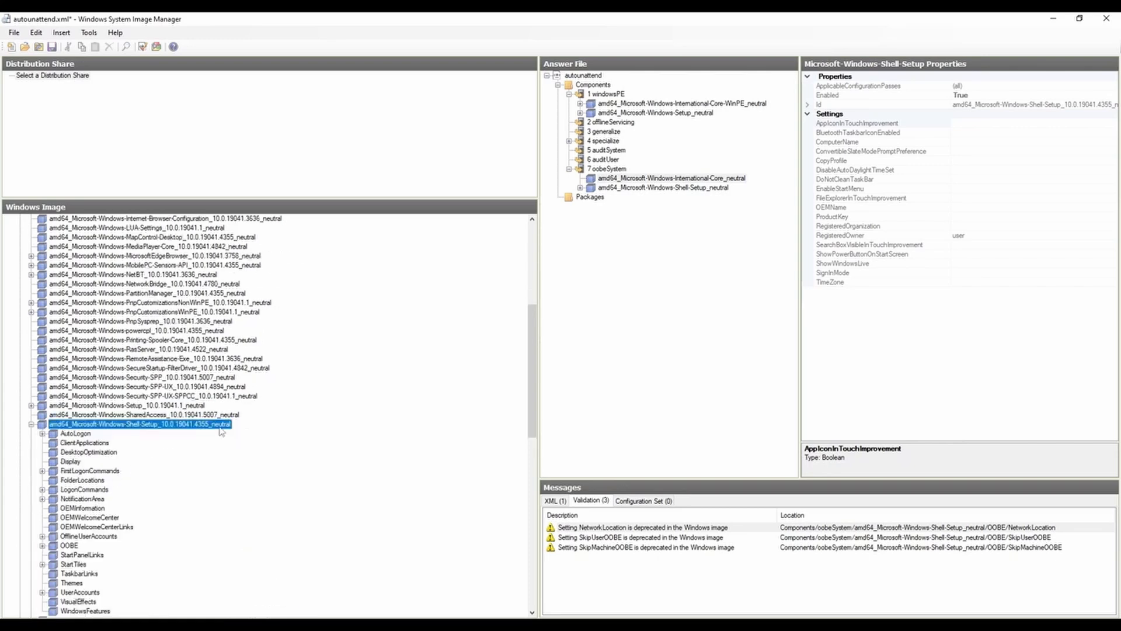
pyautogui.click(580, 188)
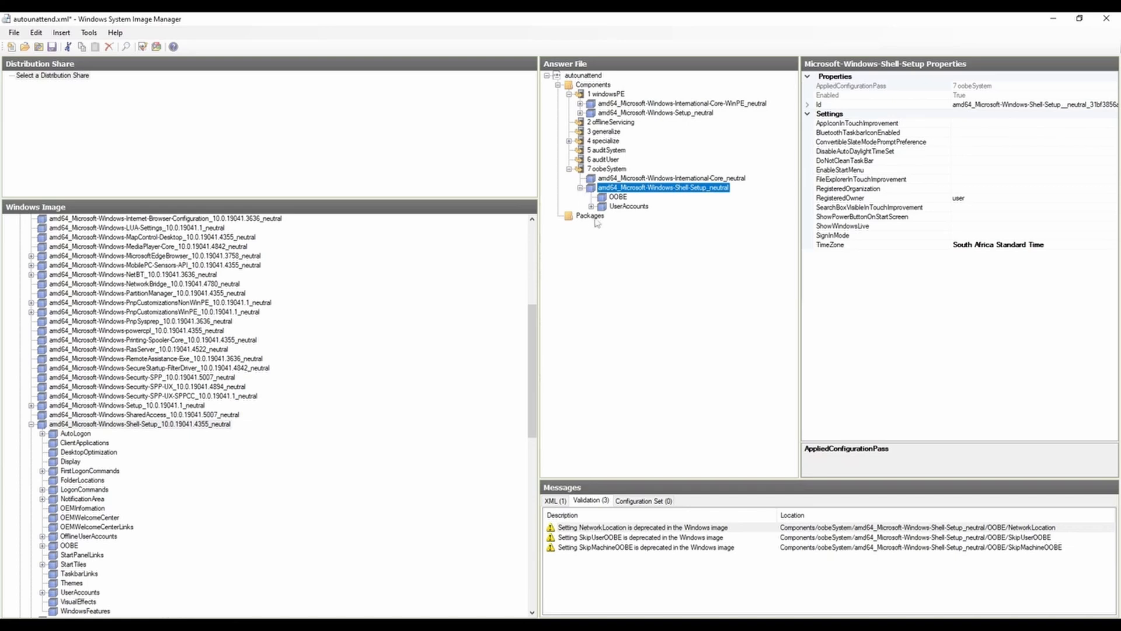
pyautogui.click(618, 197)
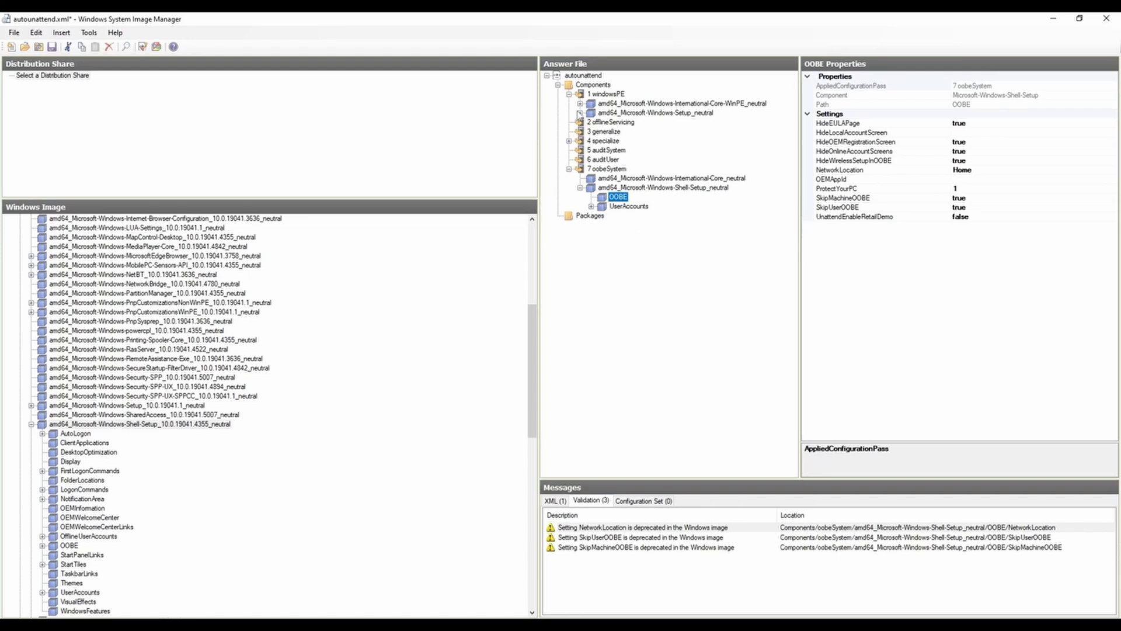
# Step: Briefly expand the Microsoft-Windows-Setup and International-Core-WinPE components of the windowsPE pass to check their contents, collapsing each again
pyautogui.click(581, 113)
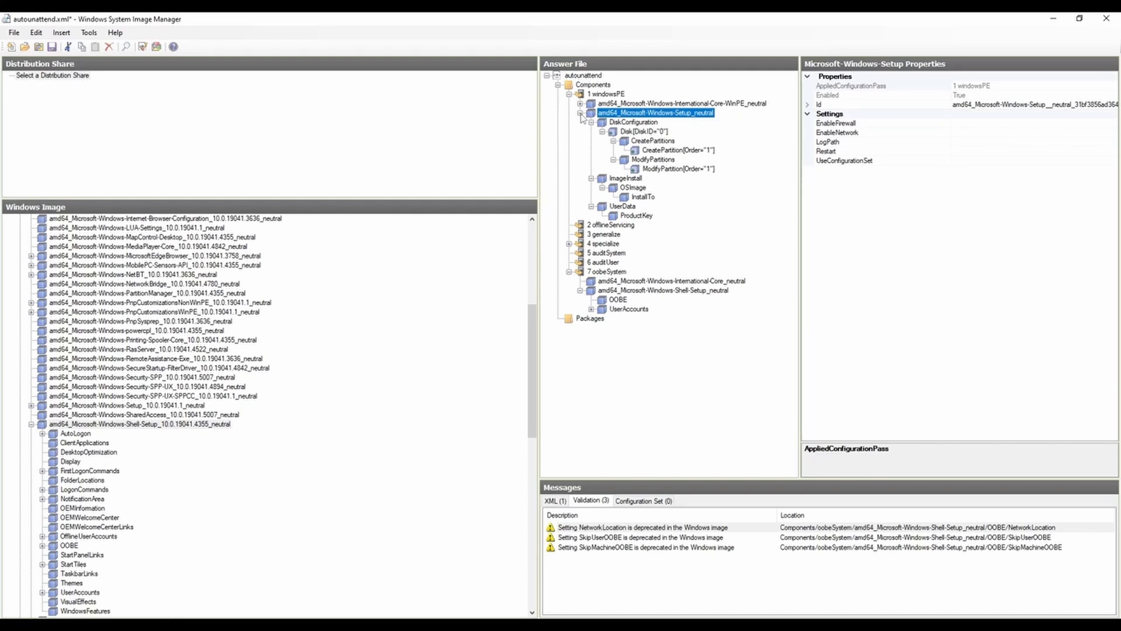
pyautogui.click(581, 113)
pyautogui.click(580, 103)
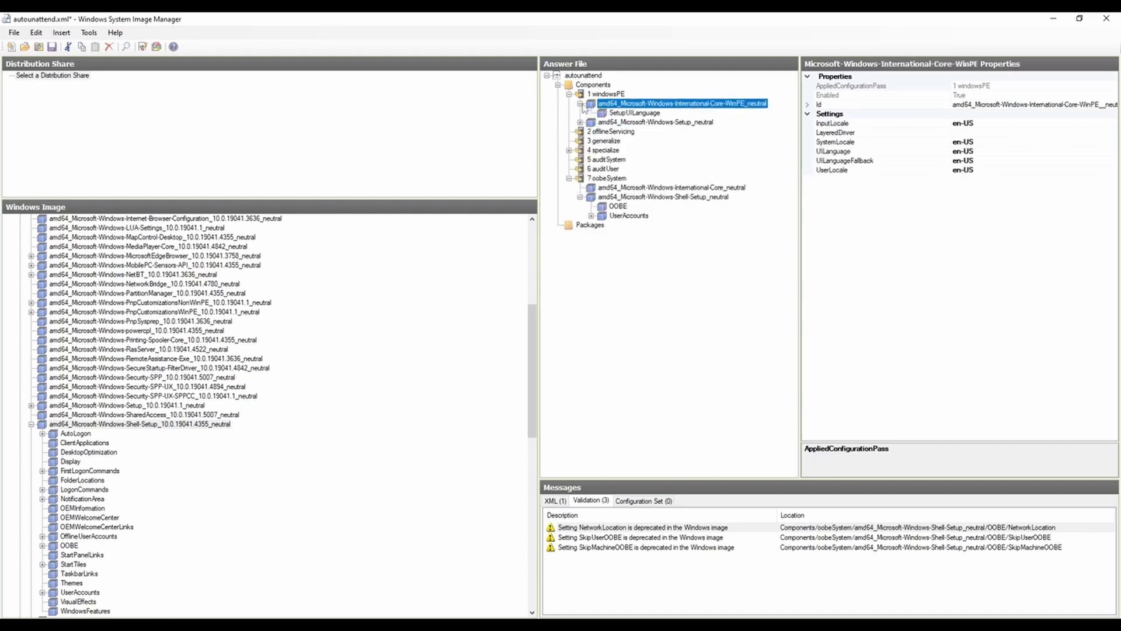
pyautogui.click(580, 103)
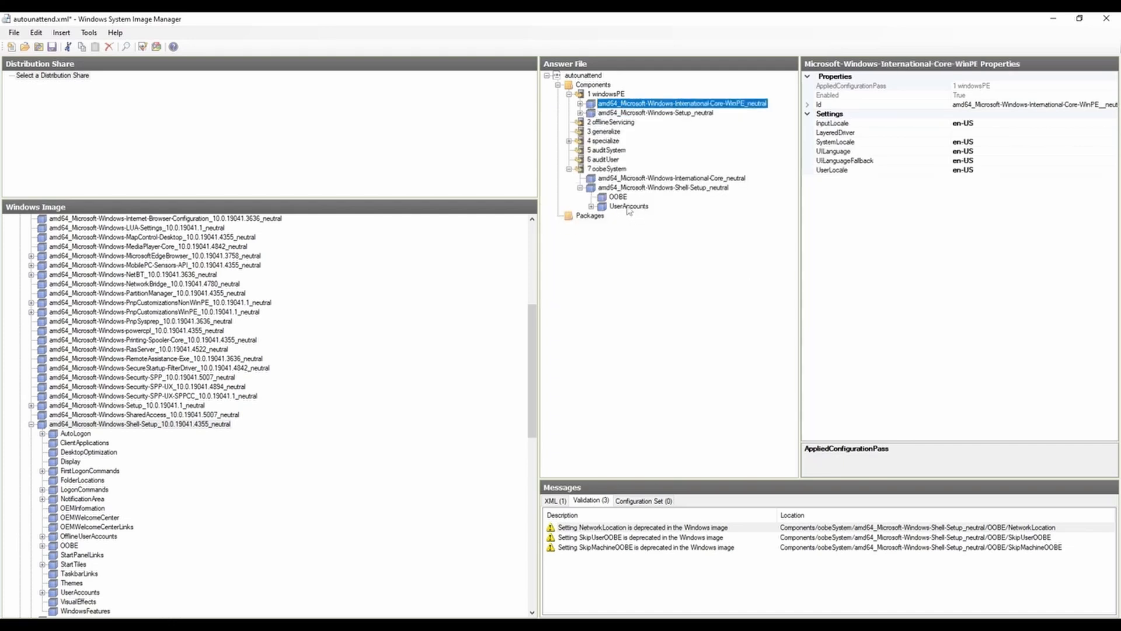
# Step: Review the International-Core component in oobeSystem and the RegisteredOwner setting of its Shell-Setup component
pyautogui.click(632, 179)
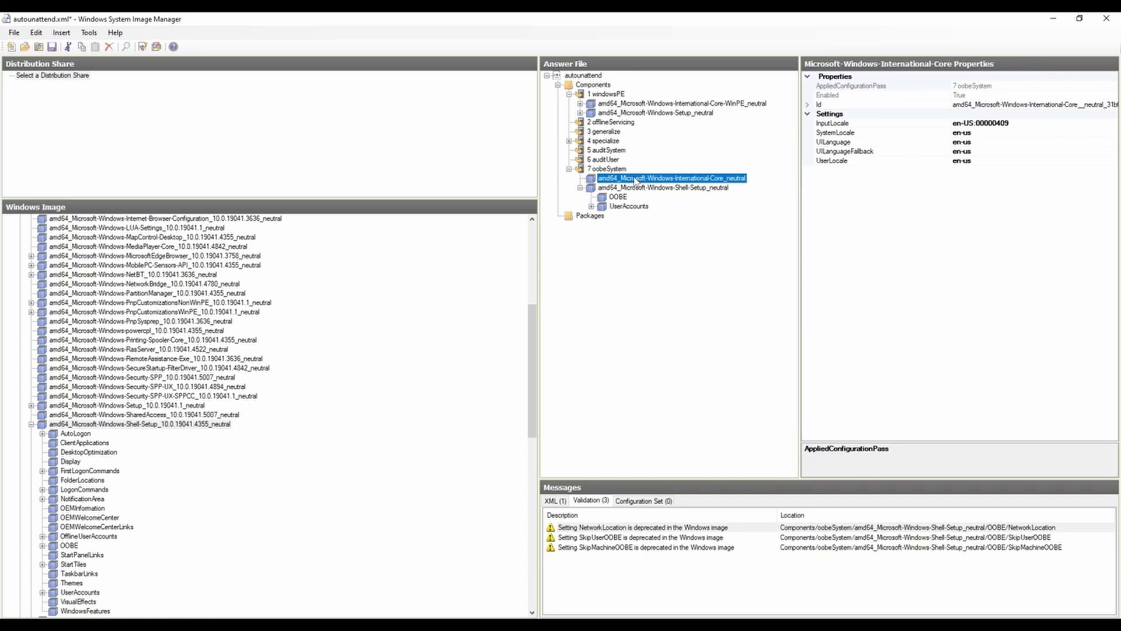
pyautogui.click(633, 190)
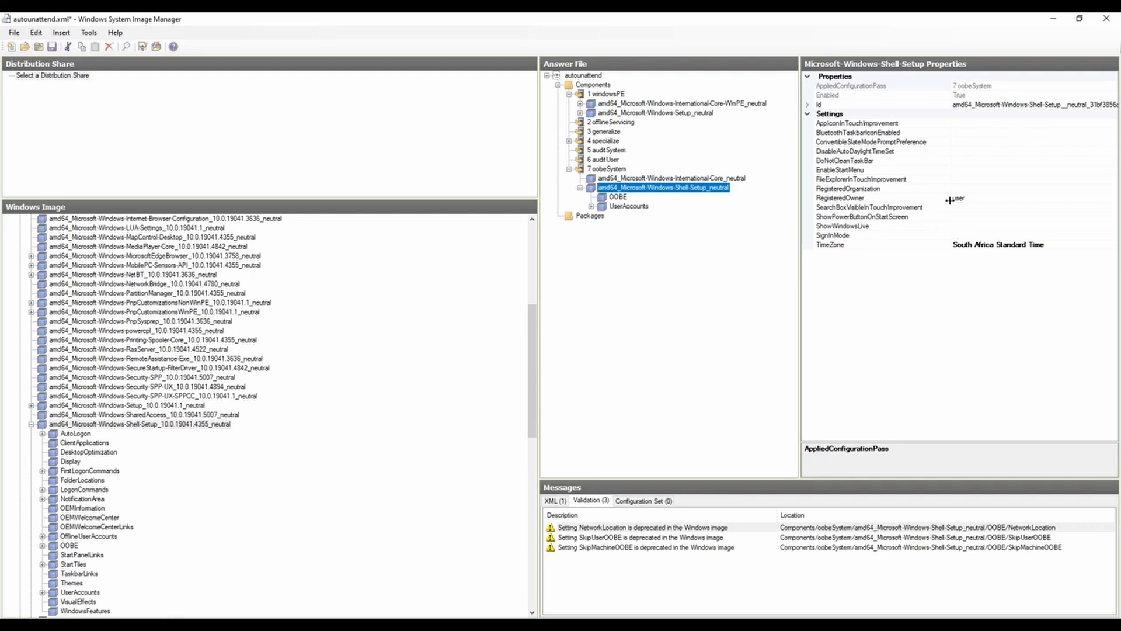
pyautogui.click(994, 201)
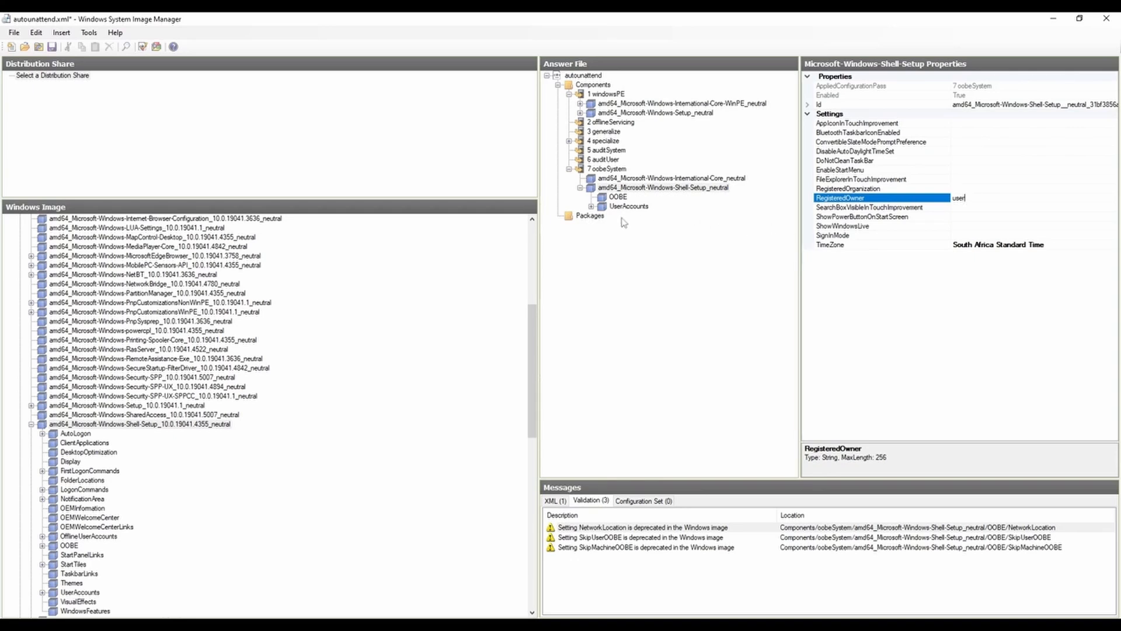
# Step: Review the OOBE settings HideEULAPage, HideOEMRegistrationScreen, HideOnlineAccountScreens and HideWirelessSetupInOOBE in the oobeSystem pass
pyautogui.click(618, 197)
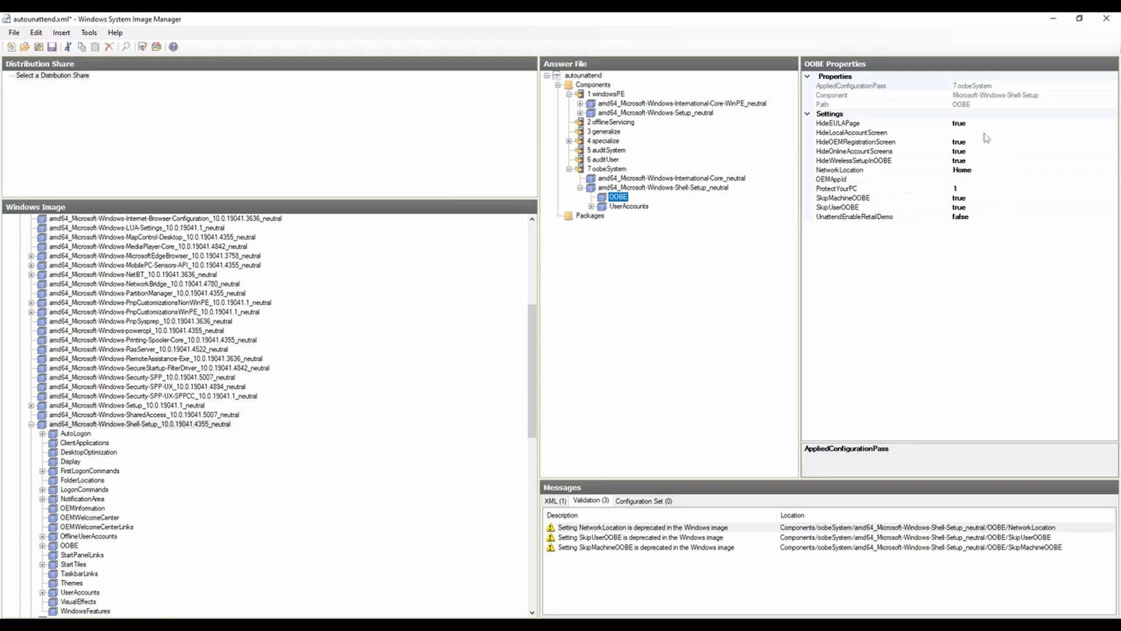
pyautogui.click(847, 125)
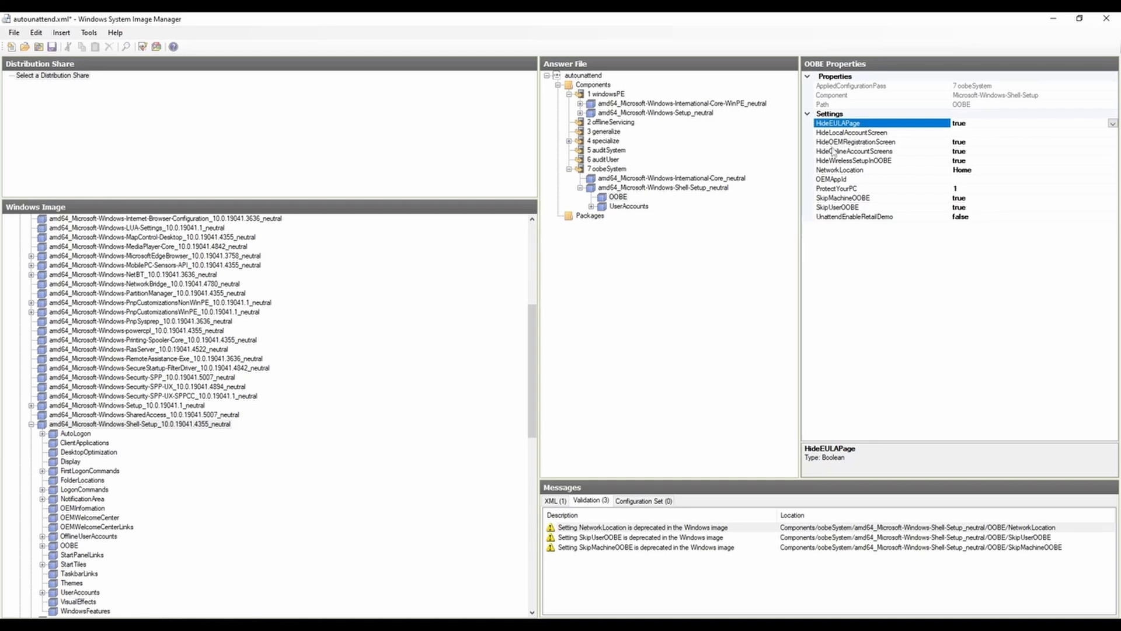
pyautogui.click(878, 145)
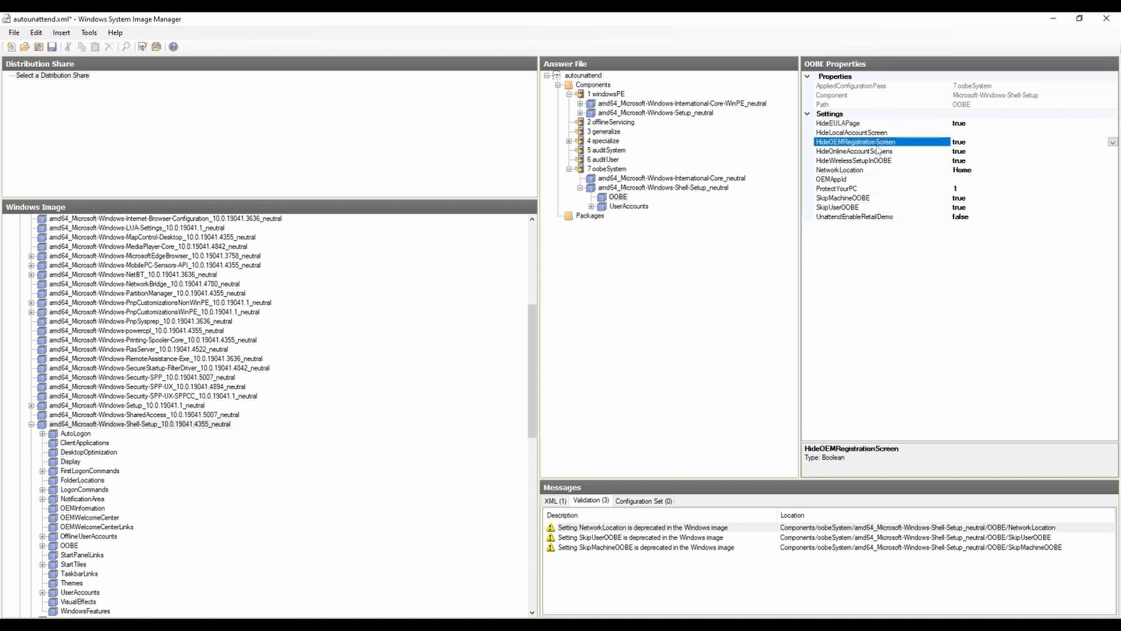
pyautogui.click(852, 153)
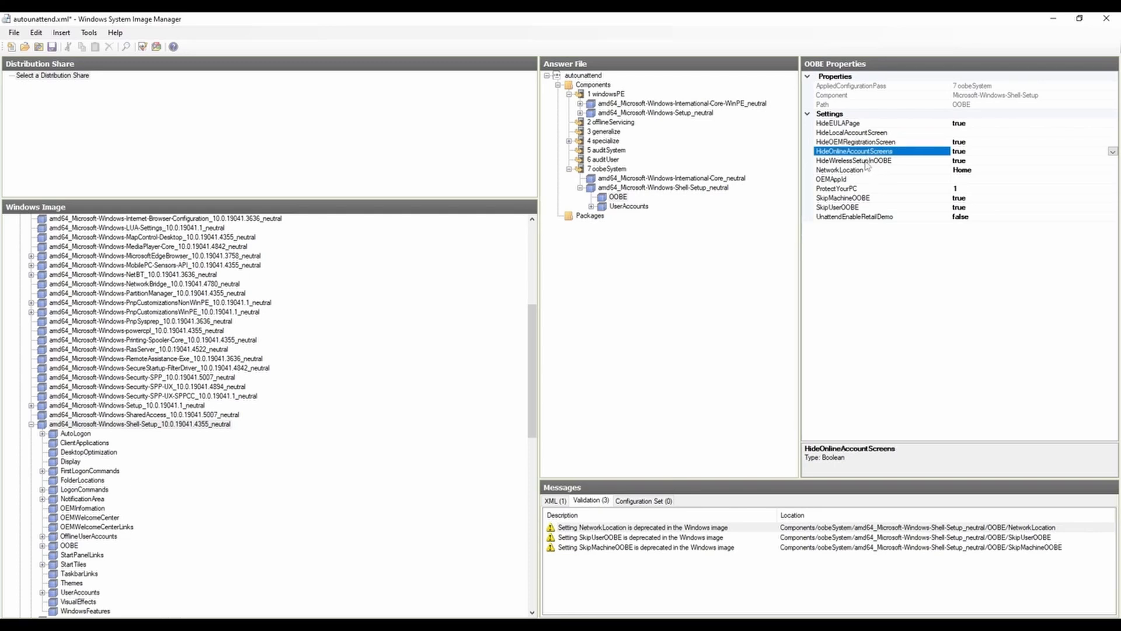
pyautogui.click(870, 162)
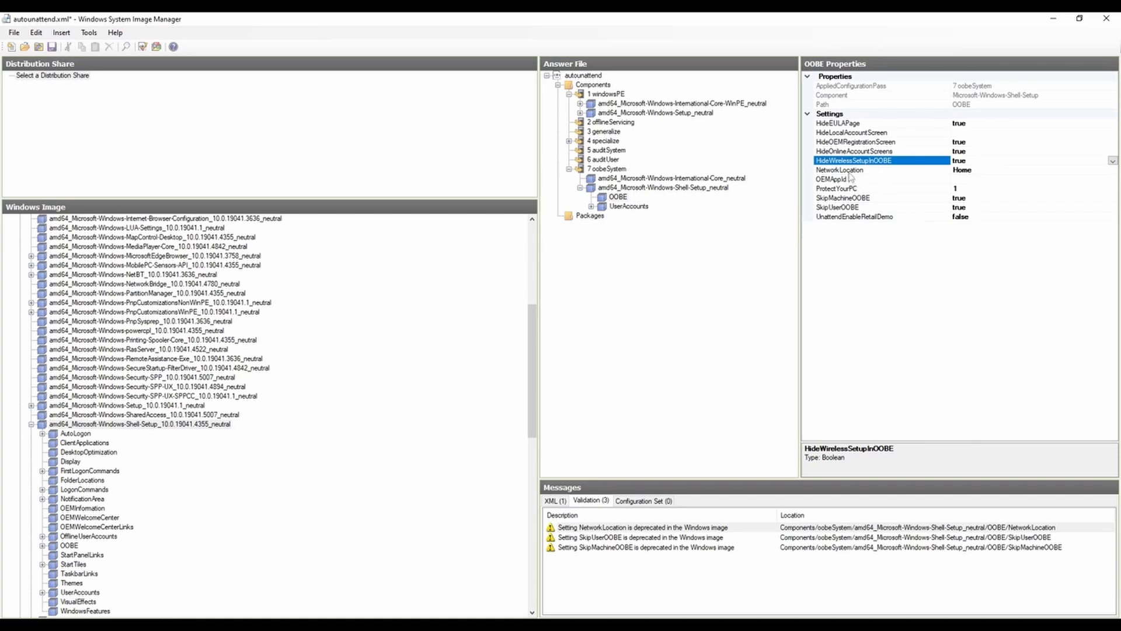
# Step: Inspect the available NetworkLocation values and the ProtectYourPC setting of the OOBE node
pyautogui.click(850, 172)
pyautogui.click(1113, 170)
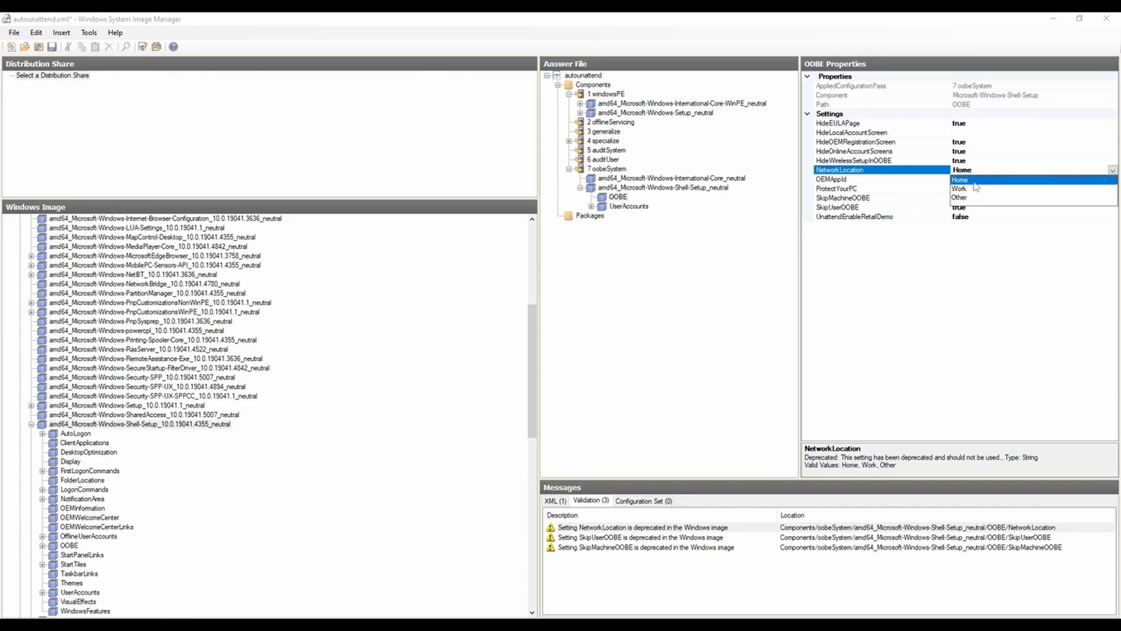
pyautogui.click(987, 170)
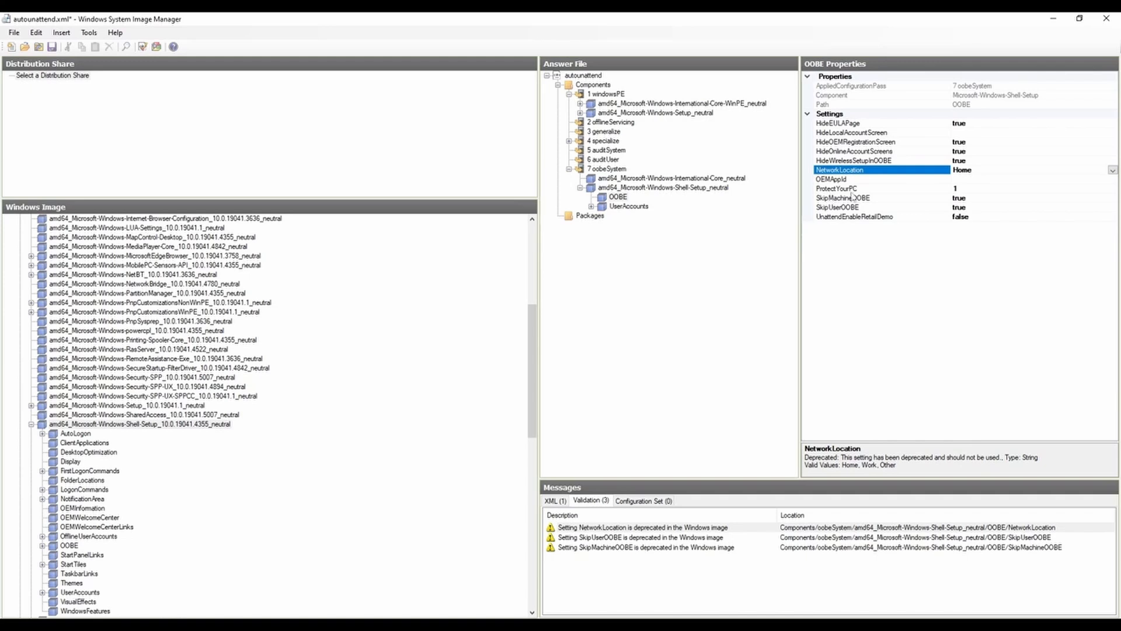
pyautogui.click(976, 188)
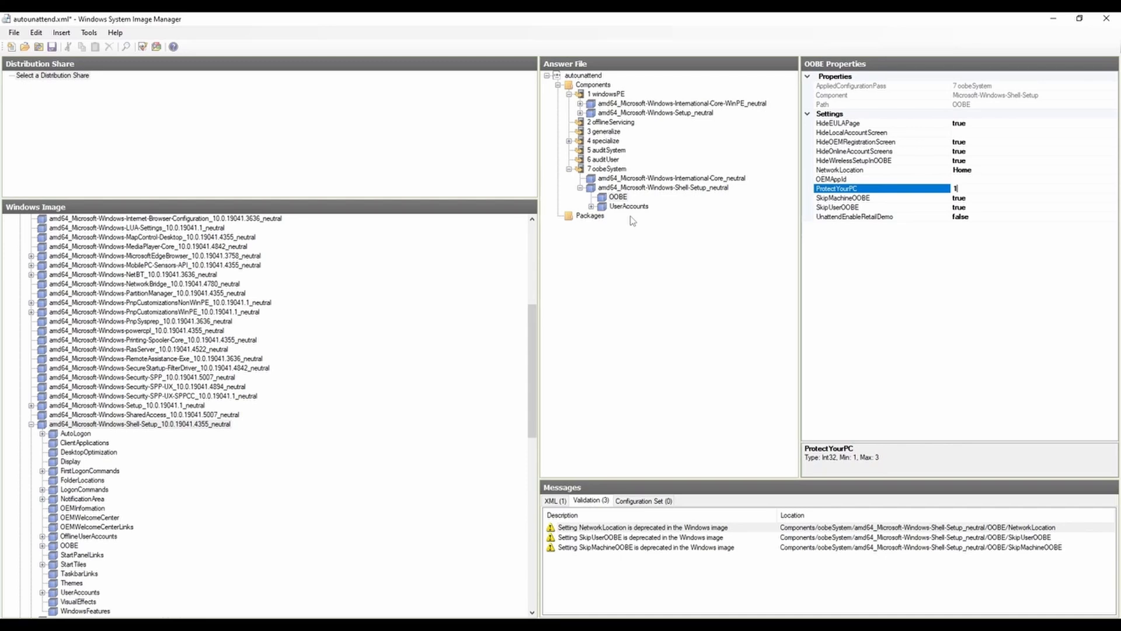
# Step: Expand UserAccounts down to the Admin local account, review its settings and show the option for inserting another LocalAccount
pyautogui.click(593, 207)
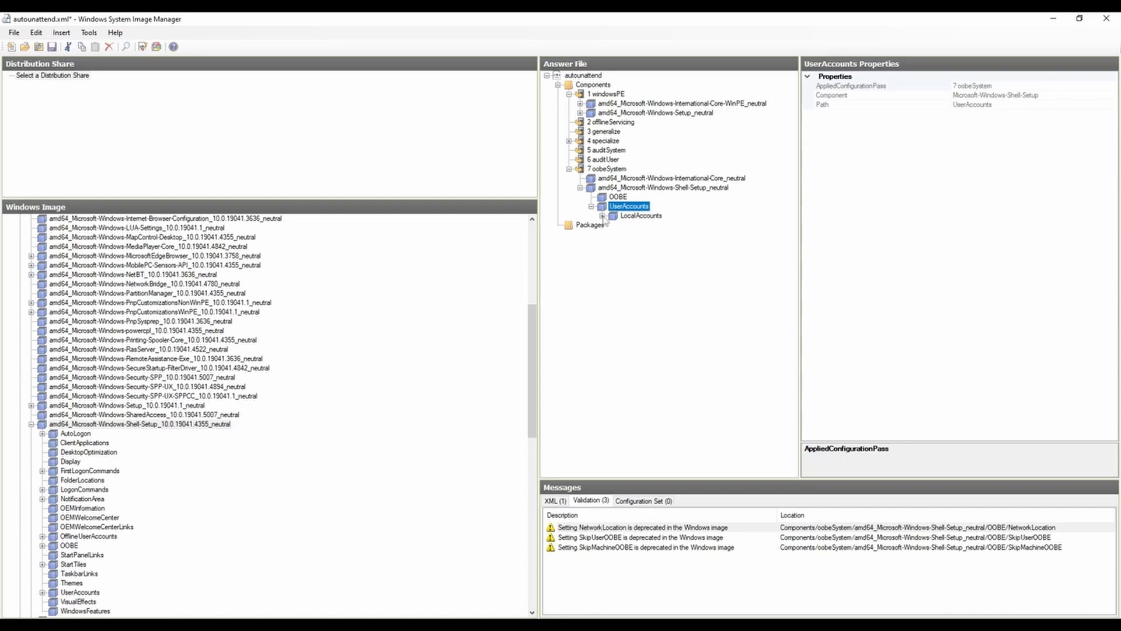
pyautogui.click(602, 216)
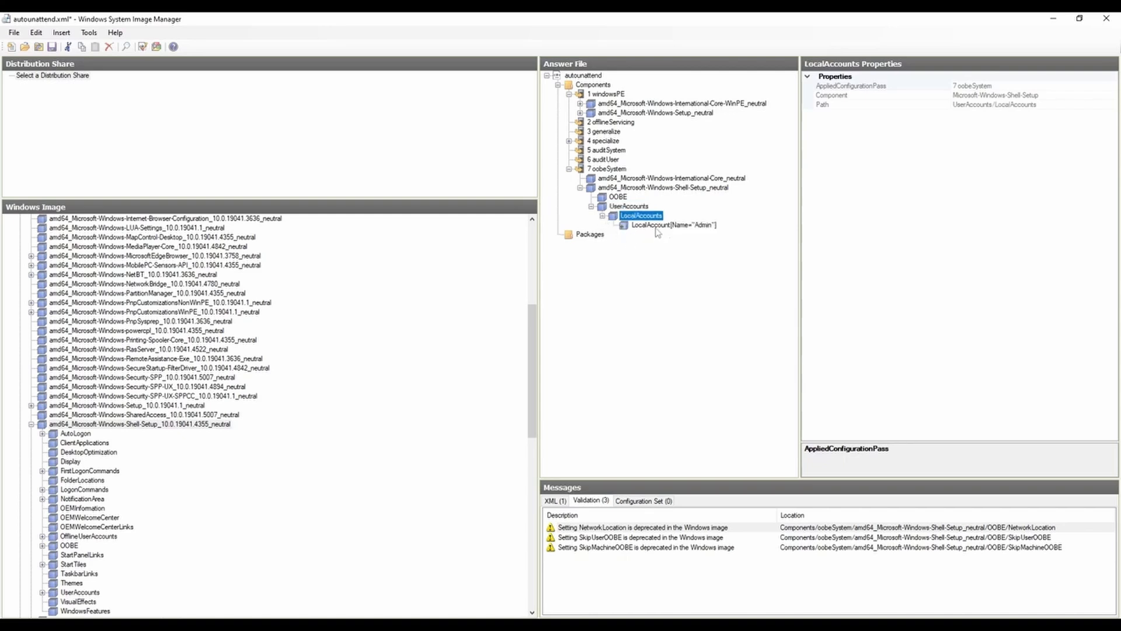
pyautogui.click(656, 228)
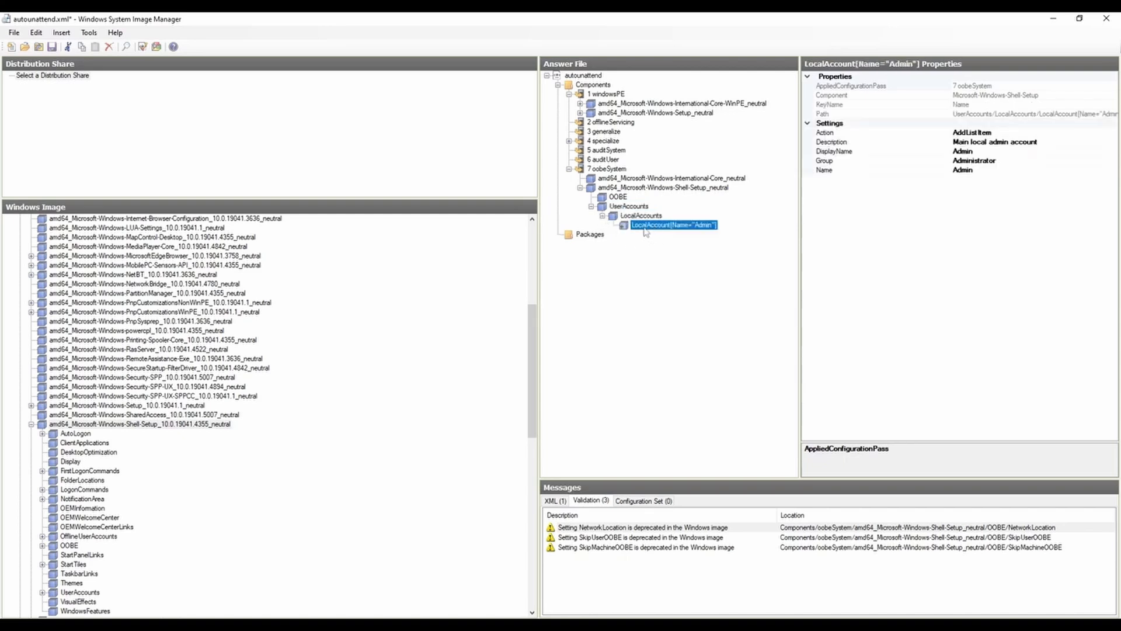
pyautogui.rightClick(636, 217)
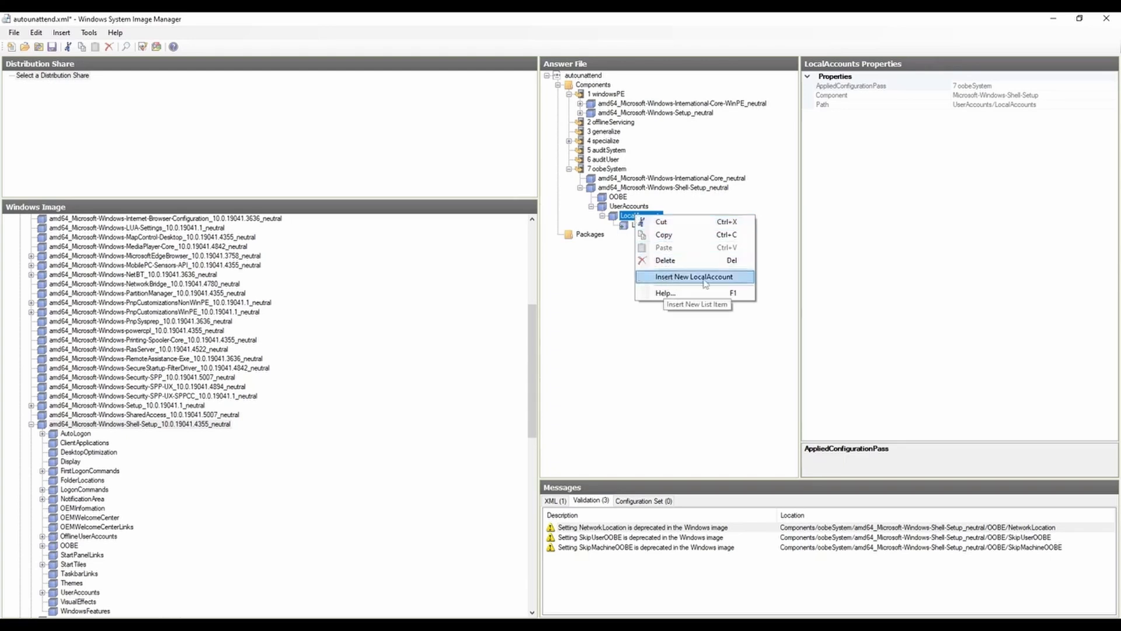
pyautogui.click(616, 252)
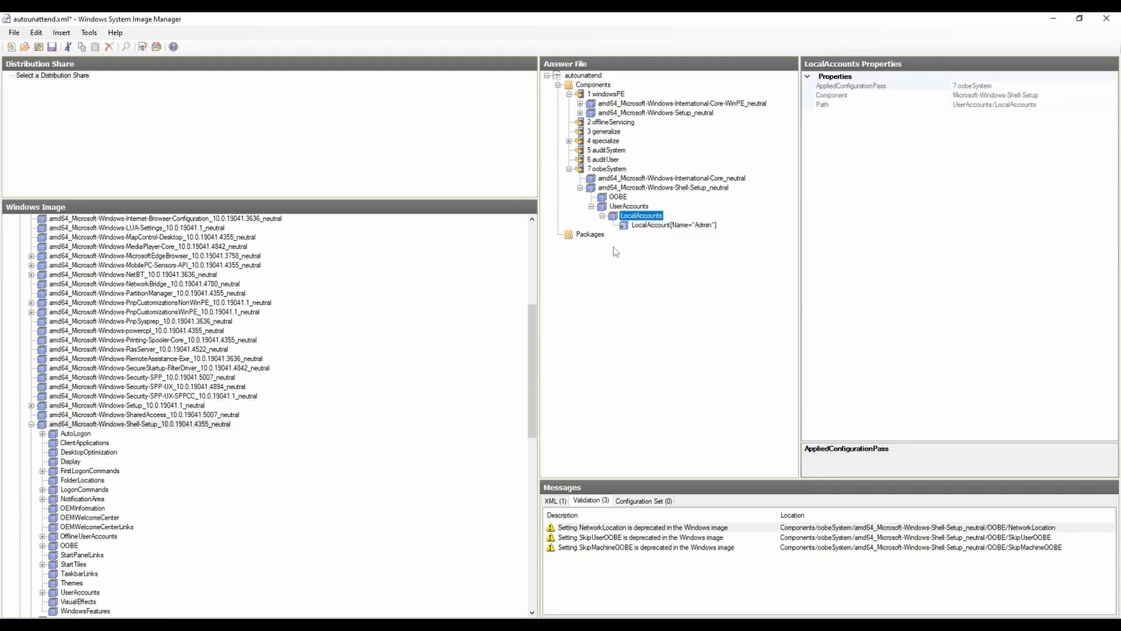
pyautogui.click(666, 227)
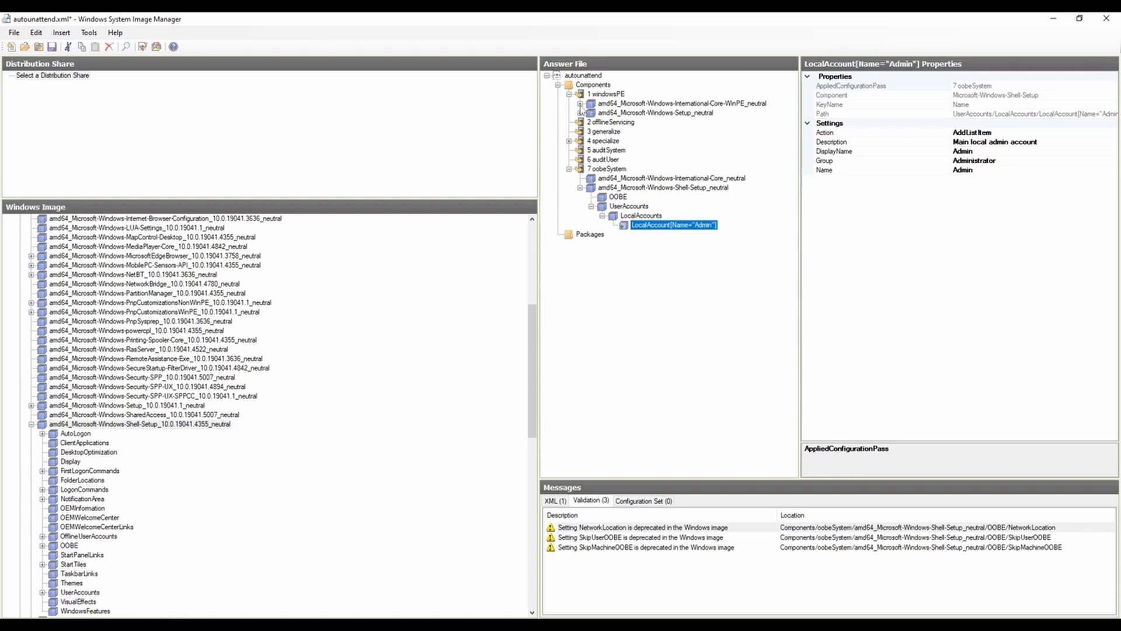
# Step: Expand both windowsPE components and compare the CreatePartition and ModifyPartition settings of Disk 0
pyautogui.click(581, 104)
pyautogui.click(580, 122)
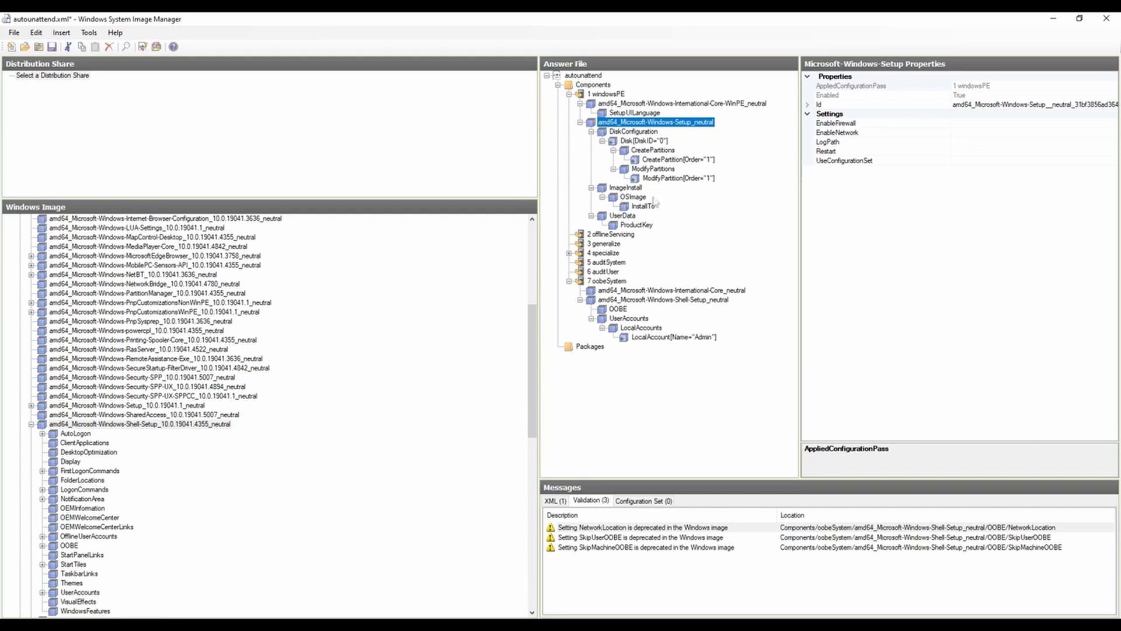
pyautogui.click(666, 152)
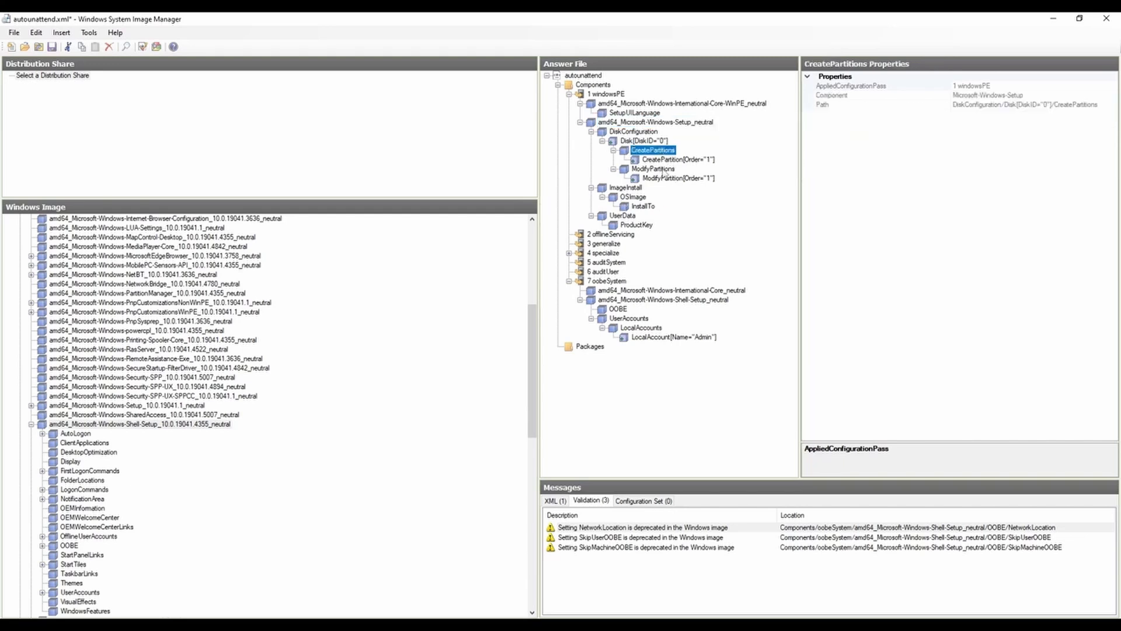
pyautogui.click(673, 160)
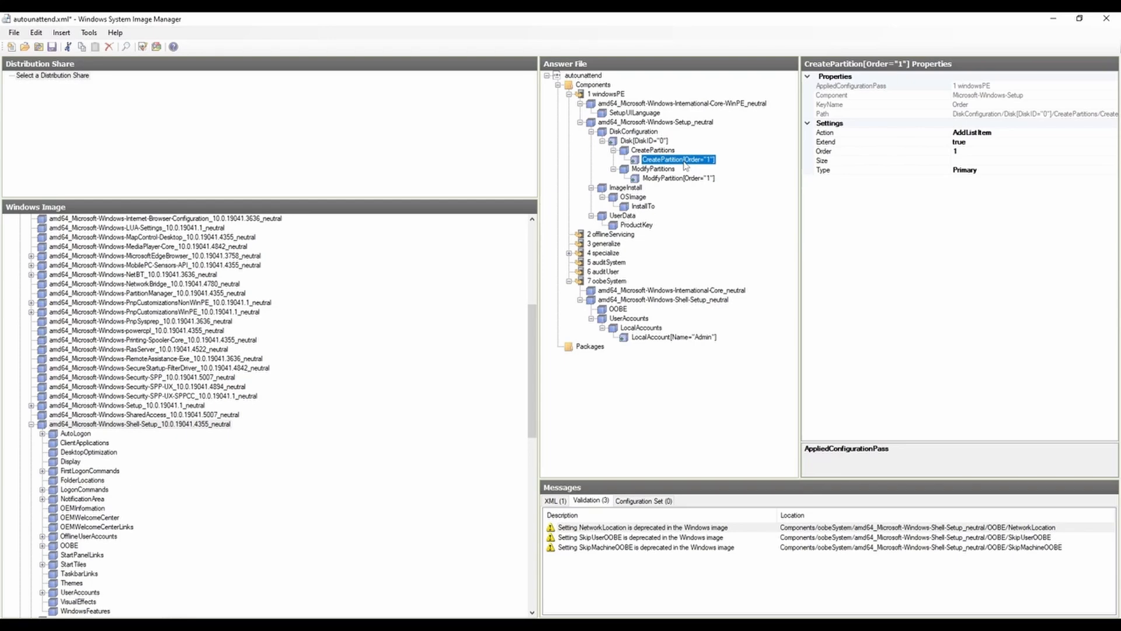
pyautogui.click(674, 178)
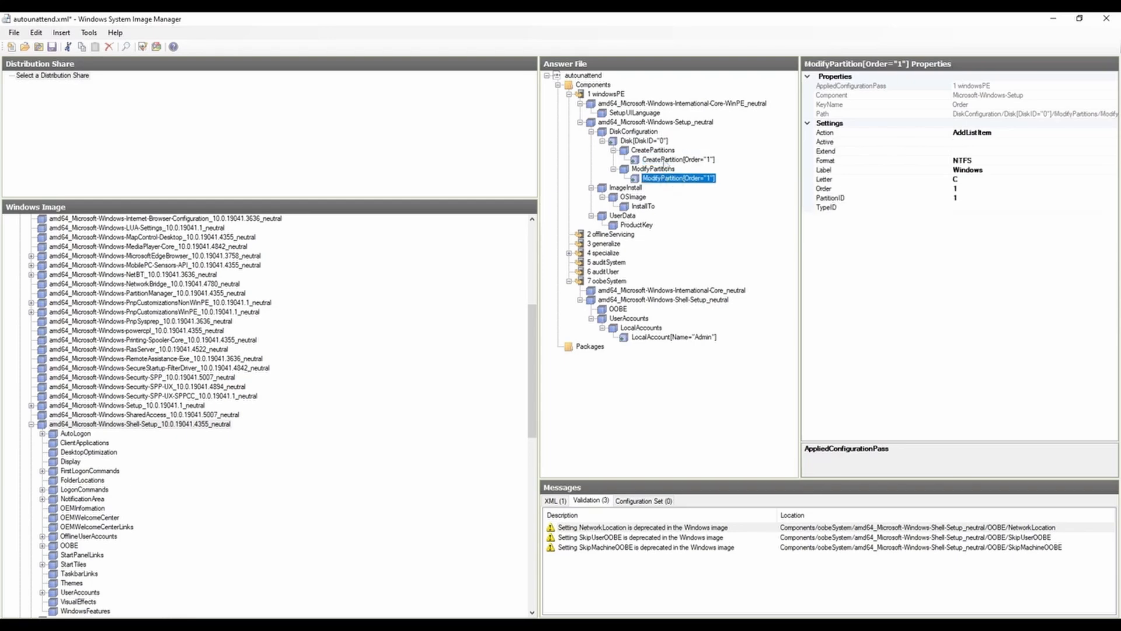
pyautogui.click(668, 160)
pyautogui.click(664, 178)
pyautogui.click(665, 160)
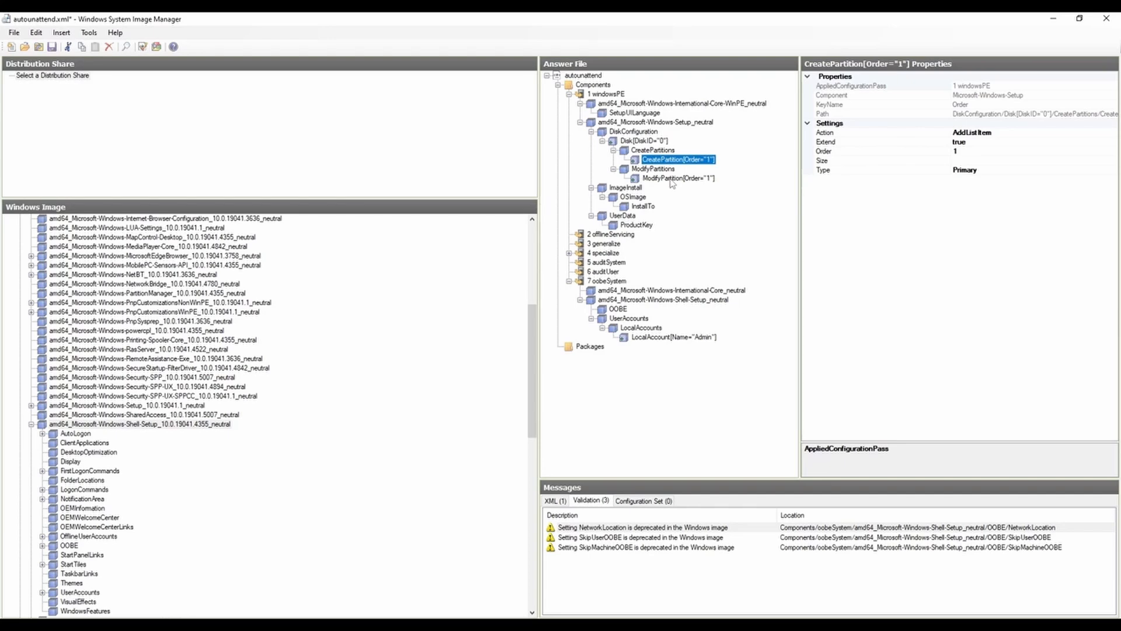
# Step: Collapse the Shell-Setup component in the Windows image and go to the SkipUserOOBE setting from its validation warning
pyautogui.click(31, 424)
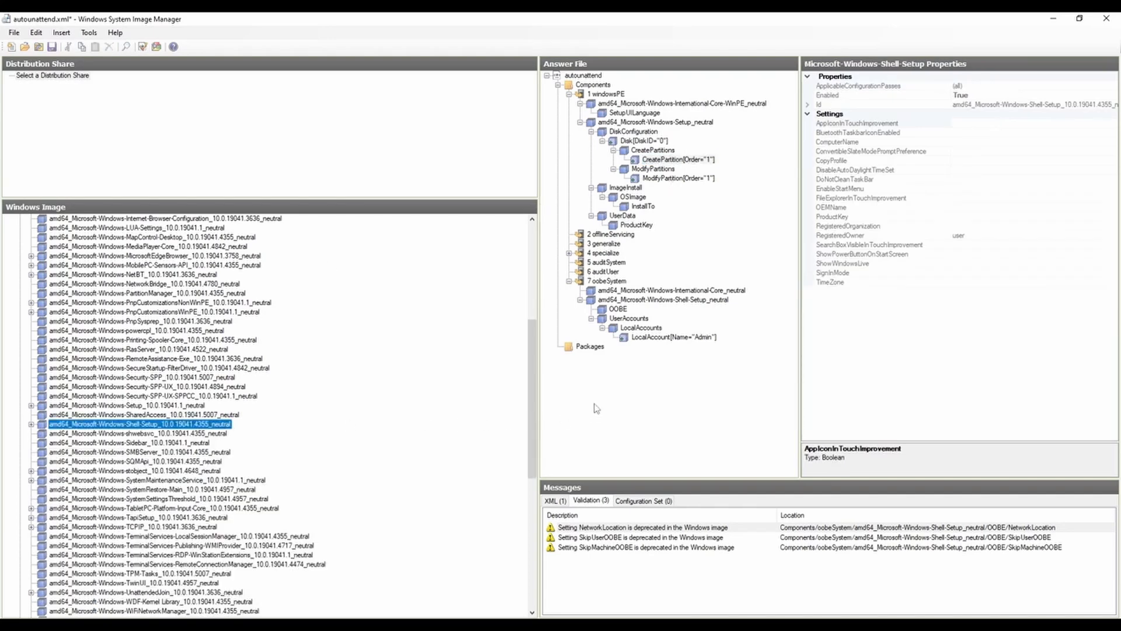
pyautogui.click(647, 528)
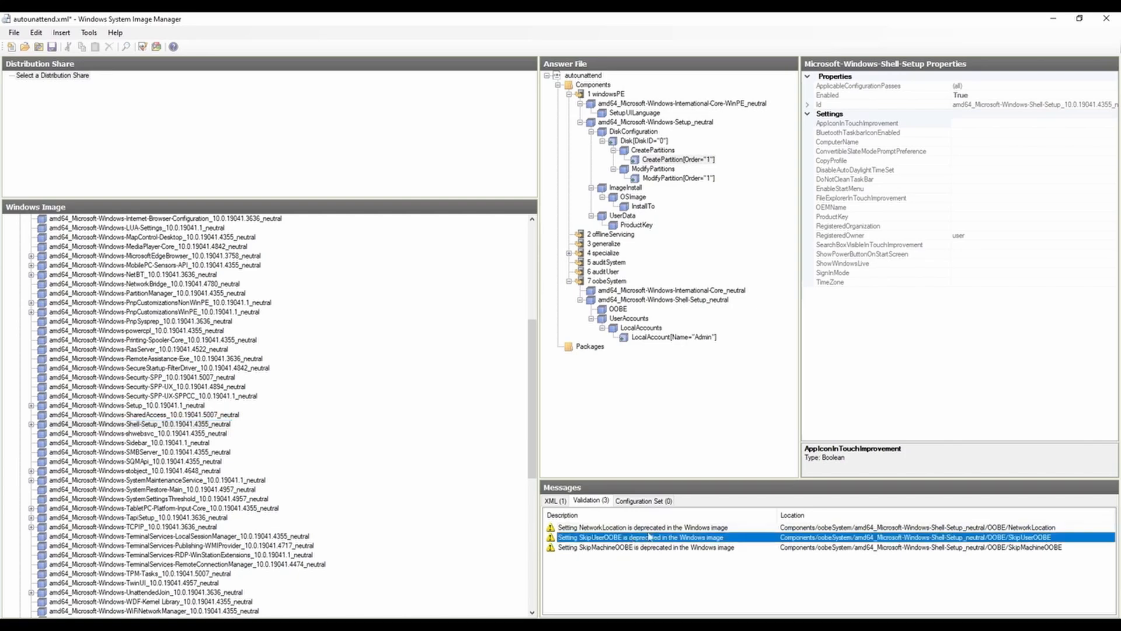
pyautogui.click(619, 538)
pyautogui.click(693, 530)
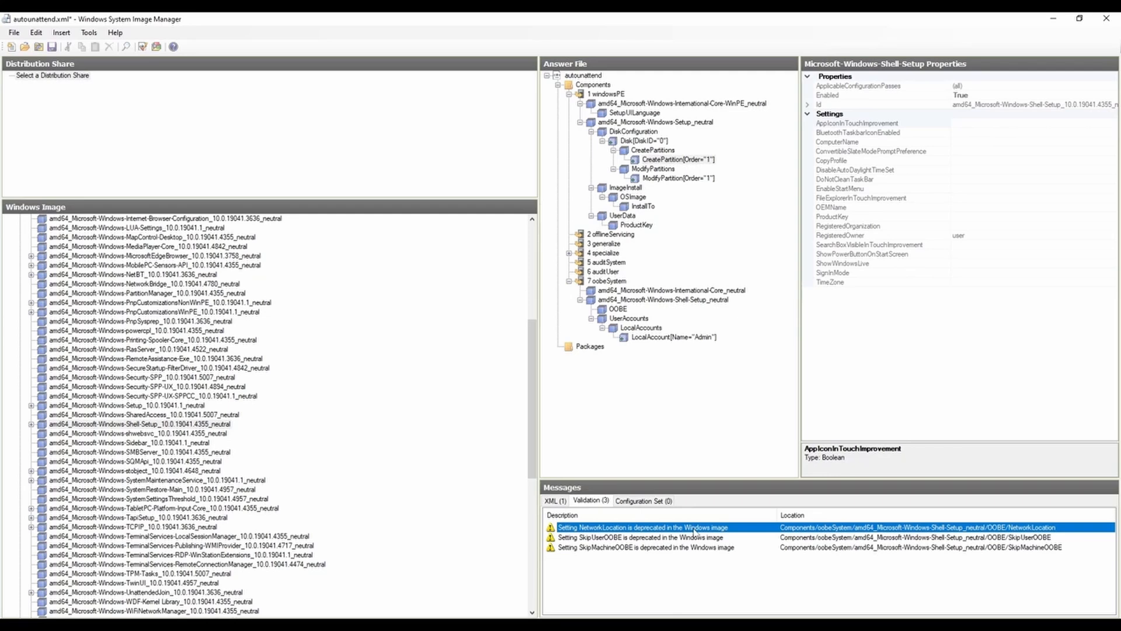
pyautogui.doubleClick(693, 538)
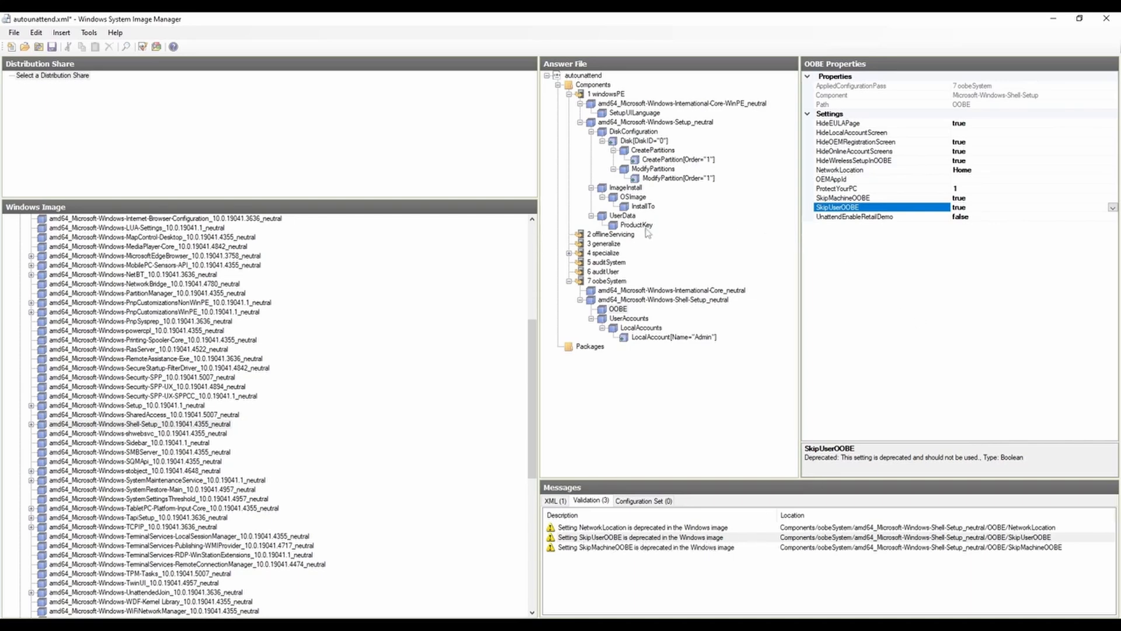
# Step: Check ModifyPartition of Disk 0, locate SkipMachineOOBE from its validation warning and select all three deprecation warnings
pyautogui.click(665, 178)
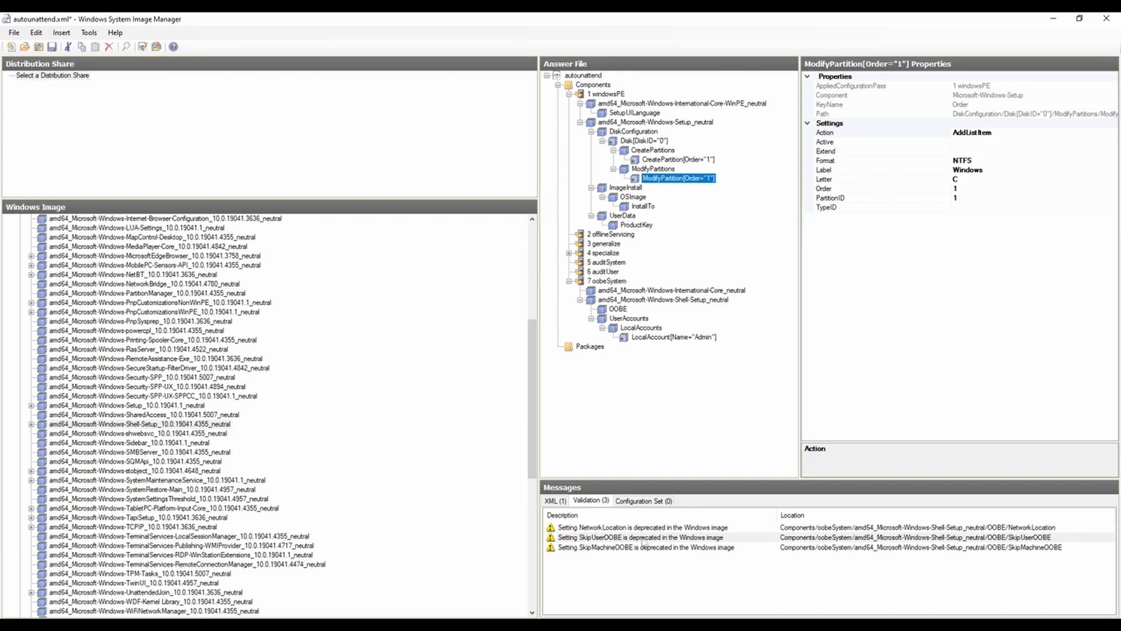
pyautogui.click(642, 548)
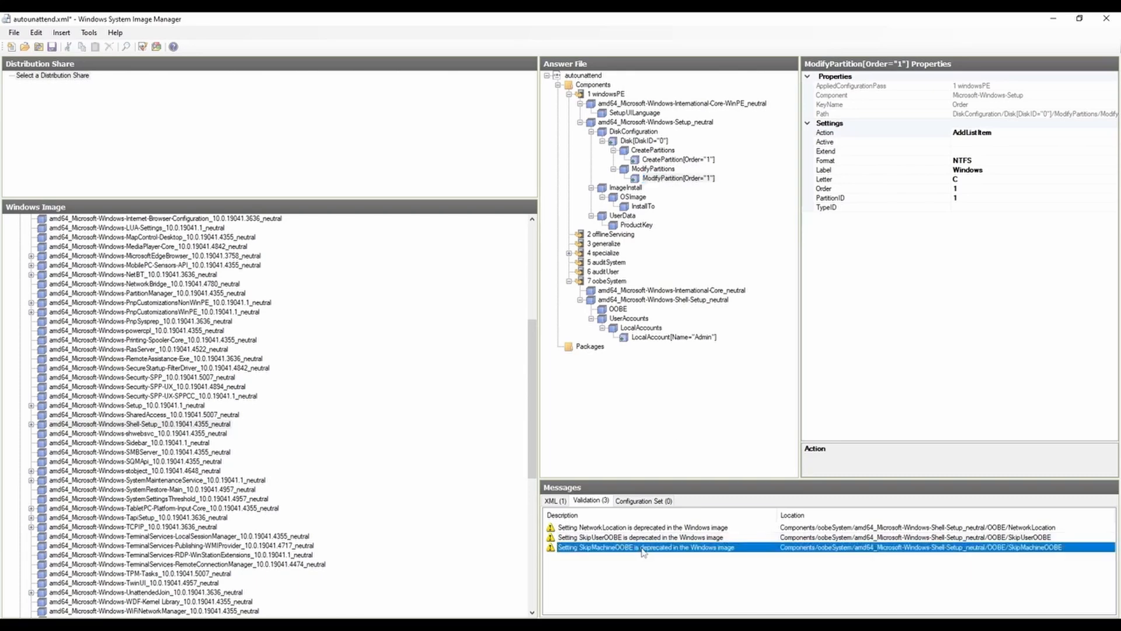
pyautogui.doubleClick(643, 548)
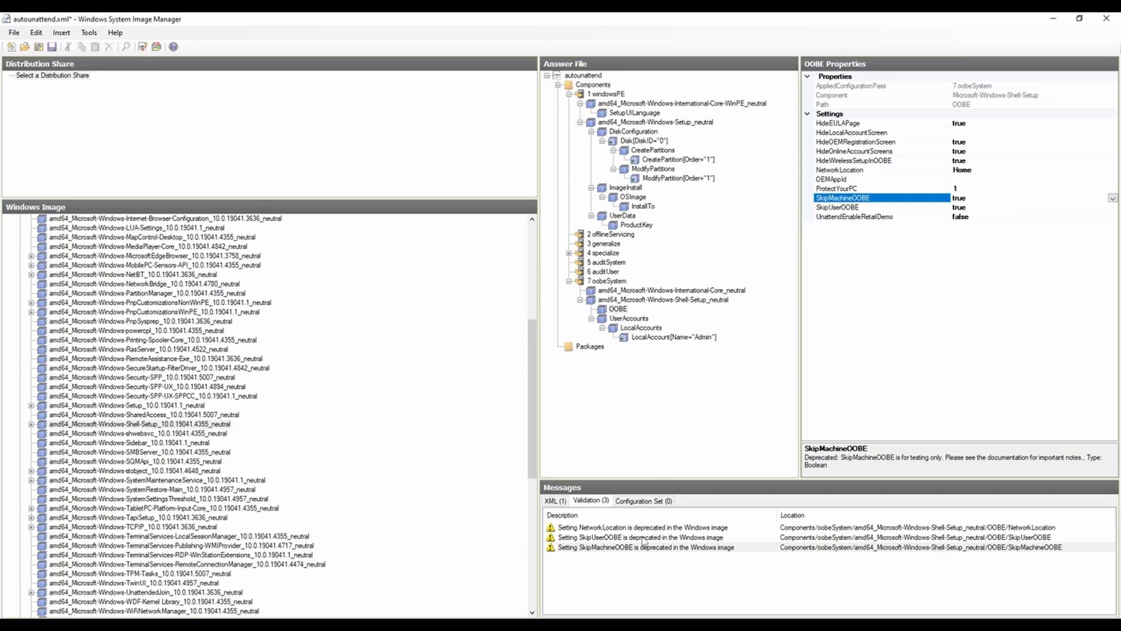
pyautogui.moveTo(617, 569); pyautogui.dragTo(641, 528)
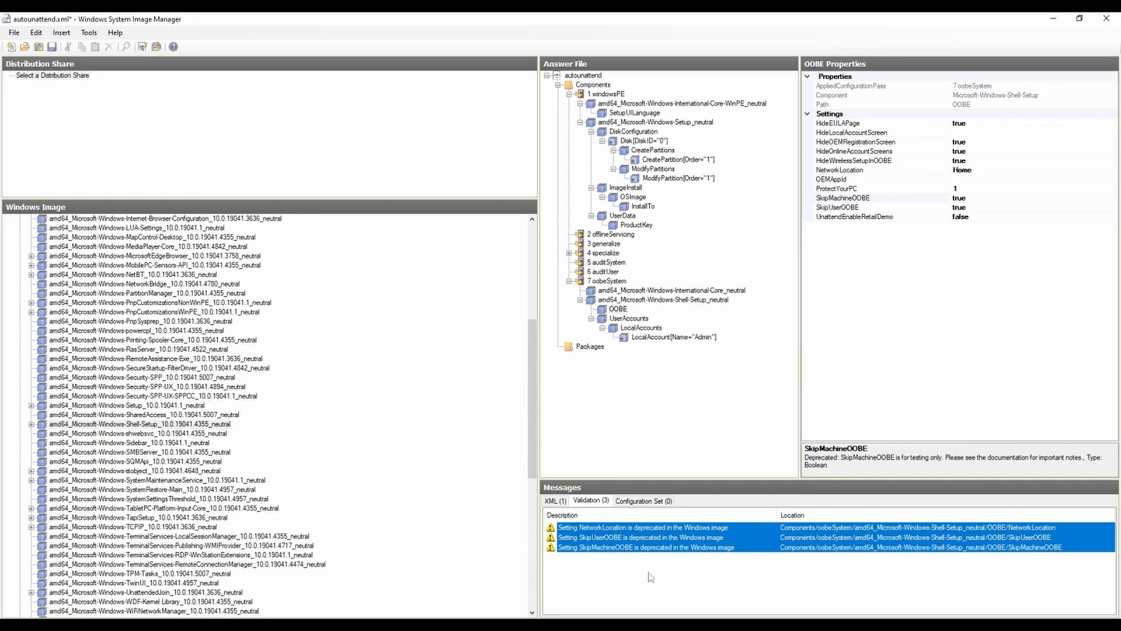
pyautogui.click(13, 33)
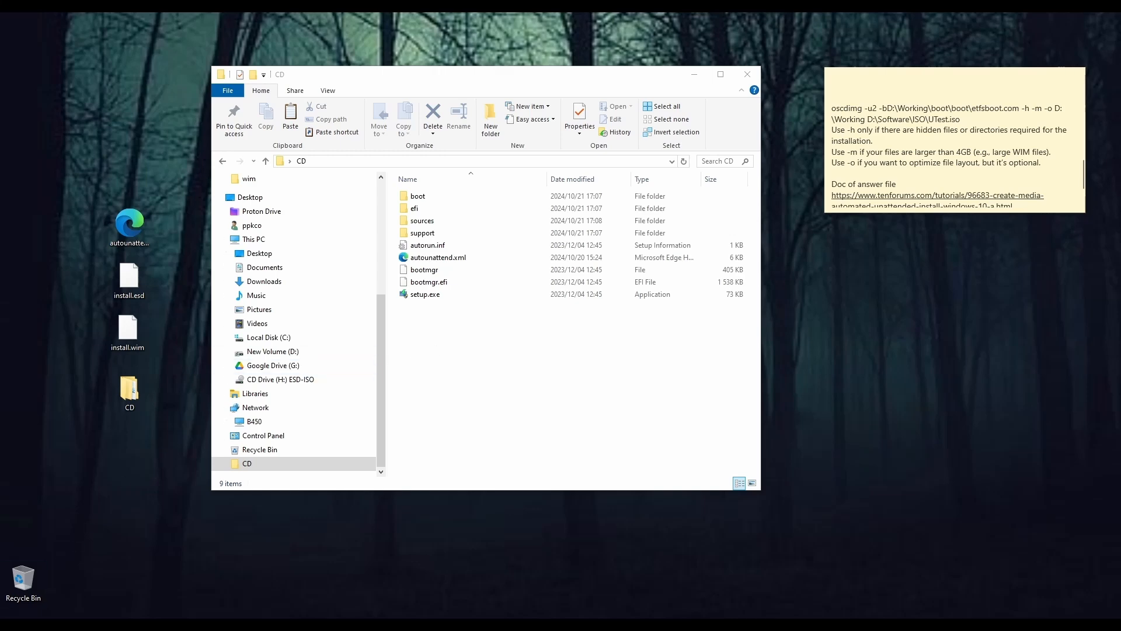
# Step: Launch the Deployment and Imaging Tools Environment from Windows Kits as administrator and reposition its window
pyautogui.press('super')
pyautogui.scroll(-15, 135, 545)
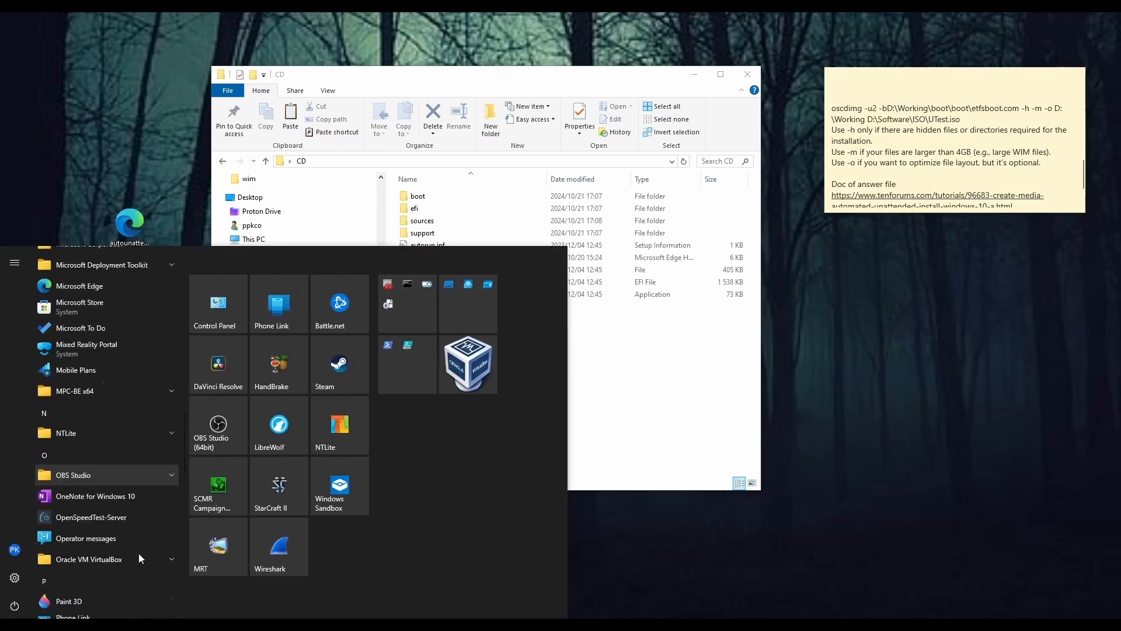
pyautogui.scroll(-15, 138, 553)
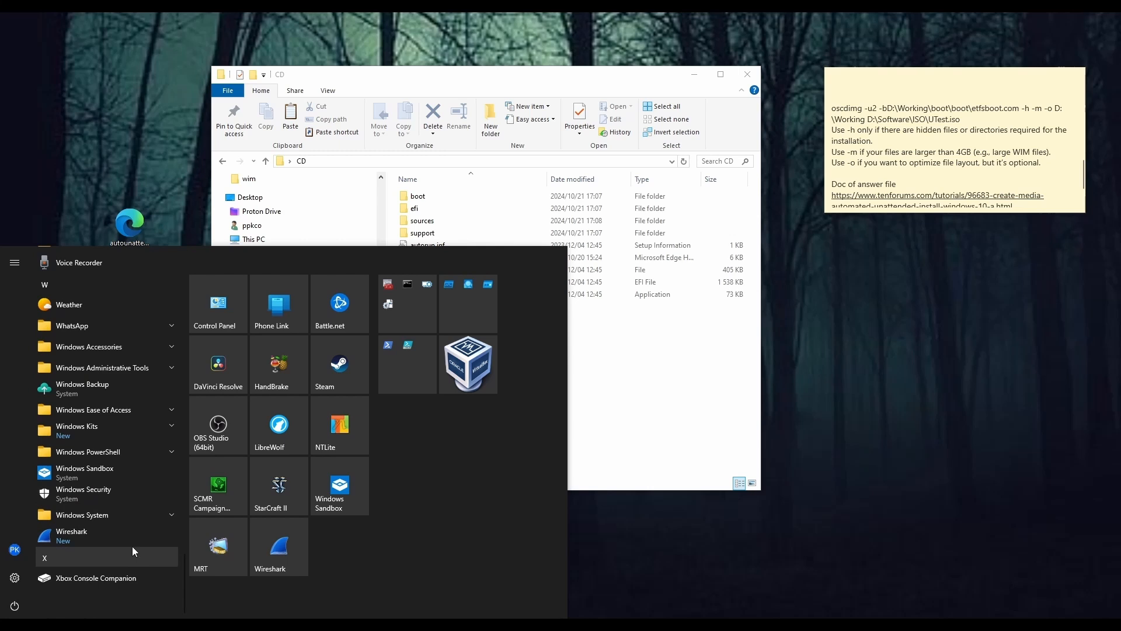
pyautogui.click(121, 430)
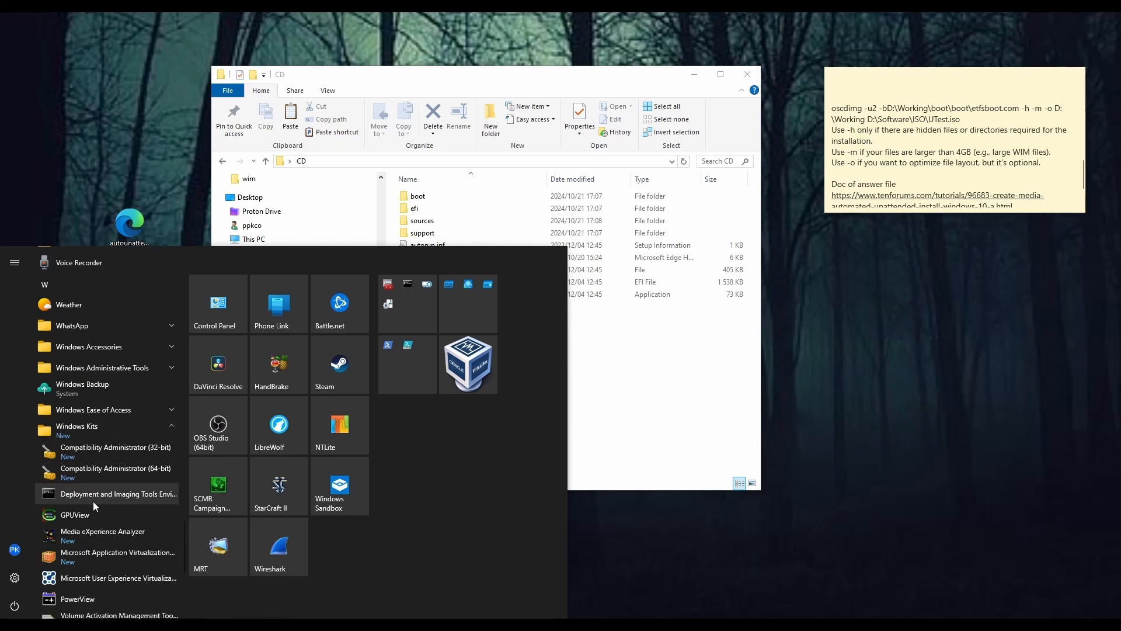
pyautogui.rightClick(144, 496)
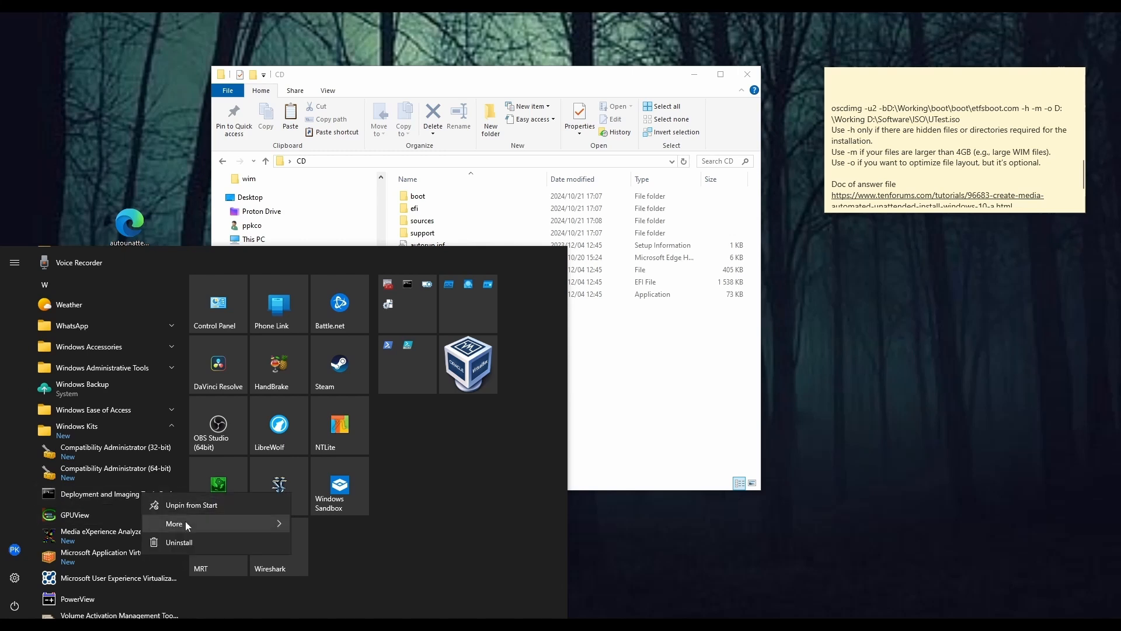
pyautogui.moveTo(188, 526)
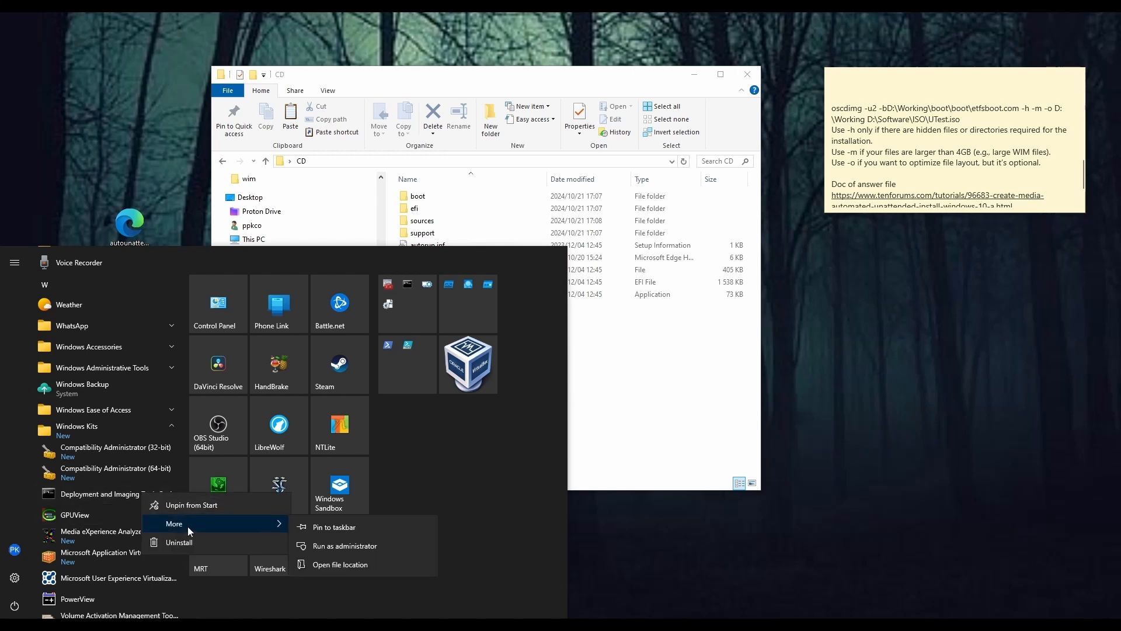
pyautogui.click(344, 548)
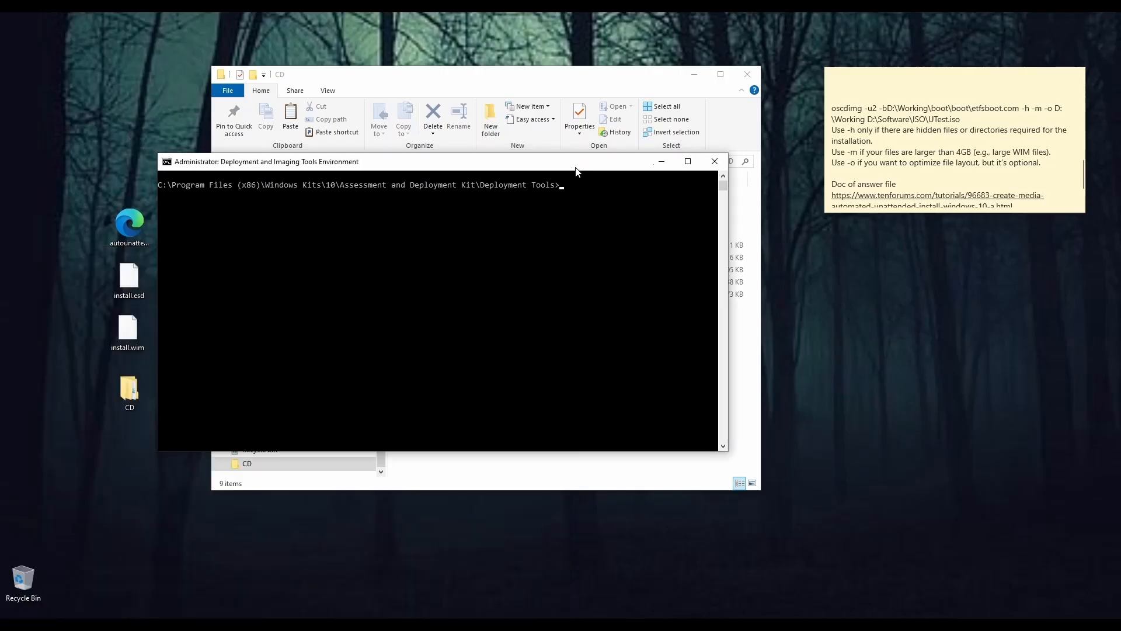
pyautogui.moveTo(575, 166); pyautogui.dragTo(540, 170)
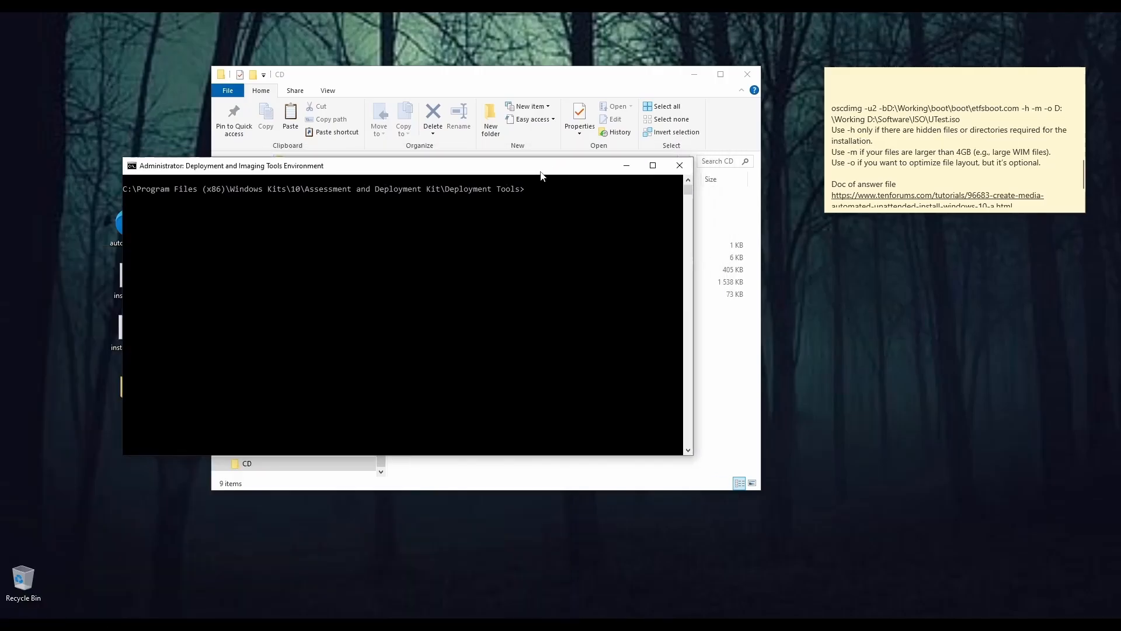
pyautogui.click(94, 623)
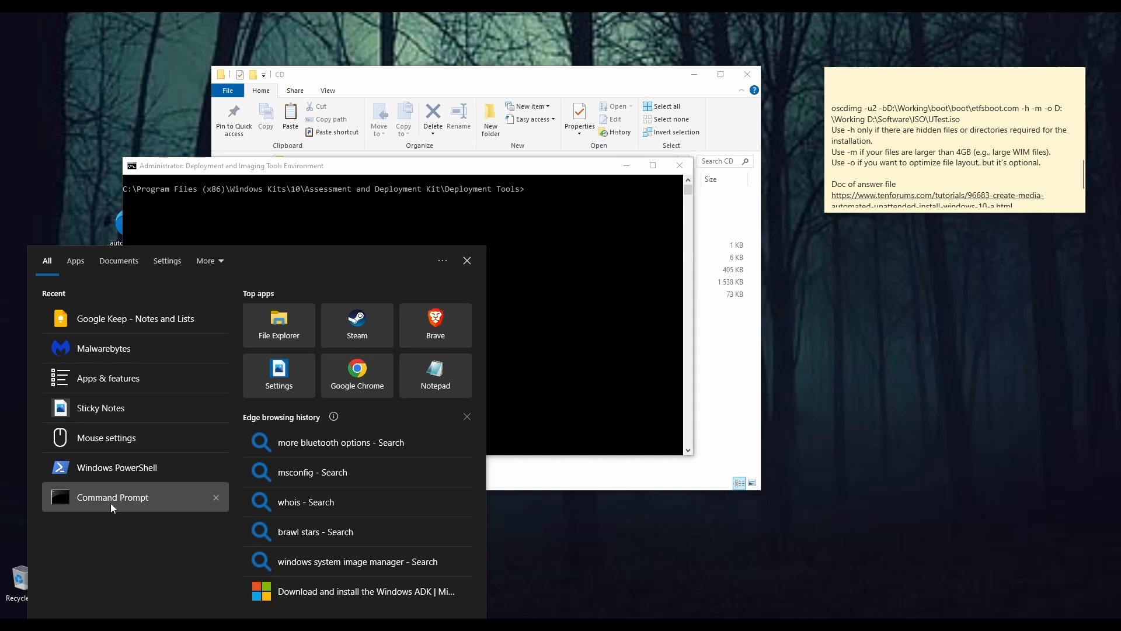
pyautogui.moveTo(496, 171); pyautogui.dragTo(528, 184)
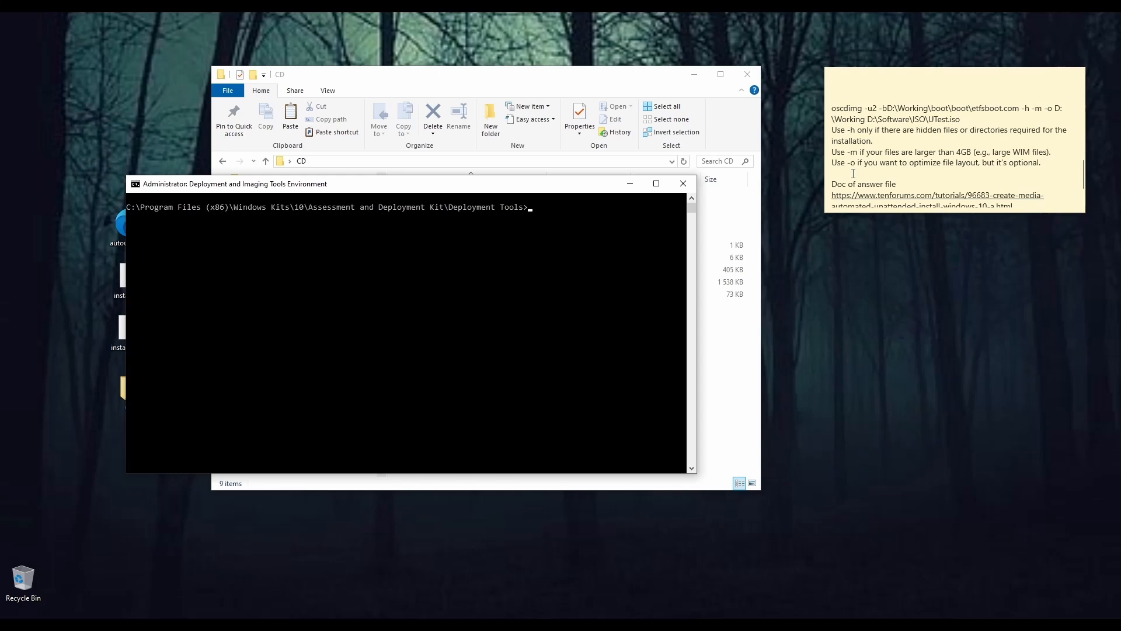
# Step: Copy the full two-line oscdimg command, ending in UTest.iso, from the sticky note
pyautogui.tripleClick(833, 112)
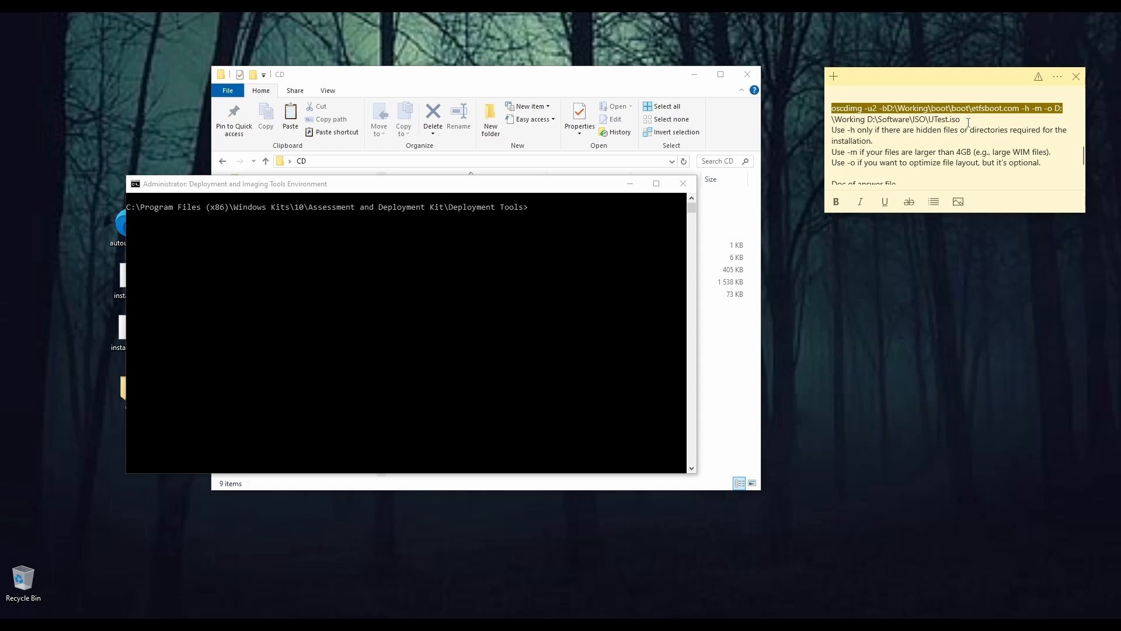
pyautogui.click(866, 132)
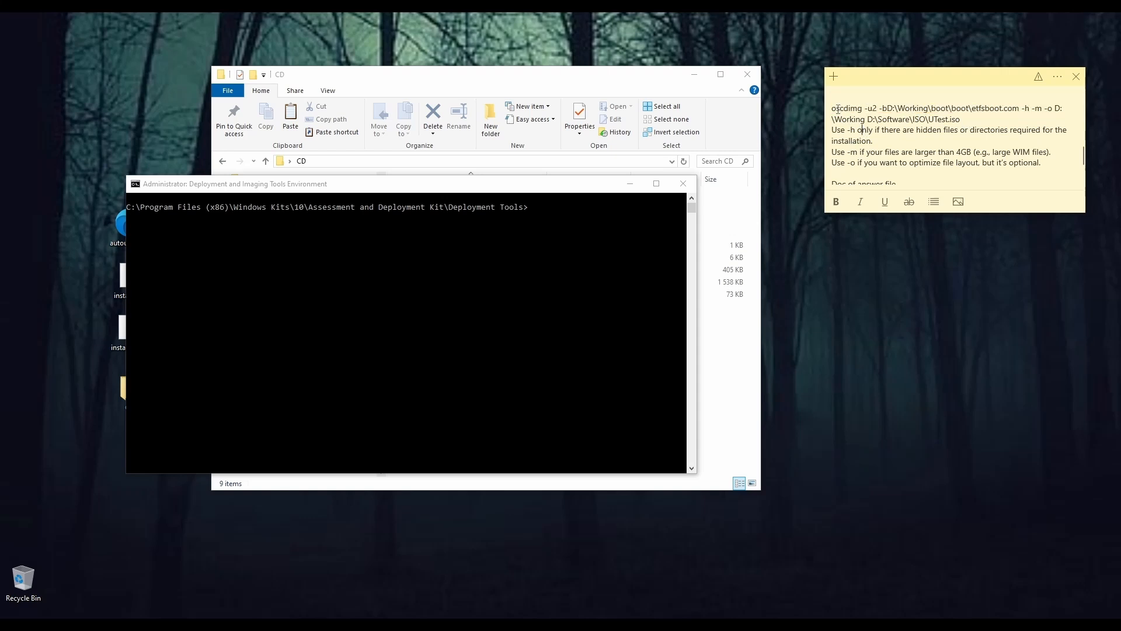
pyautogui.moveTo(832, 109); pyautogui.dragTo(940, 117)
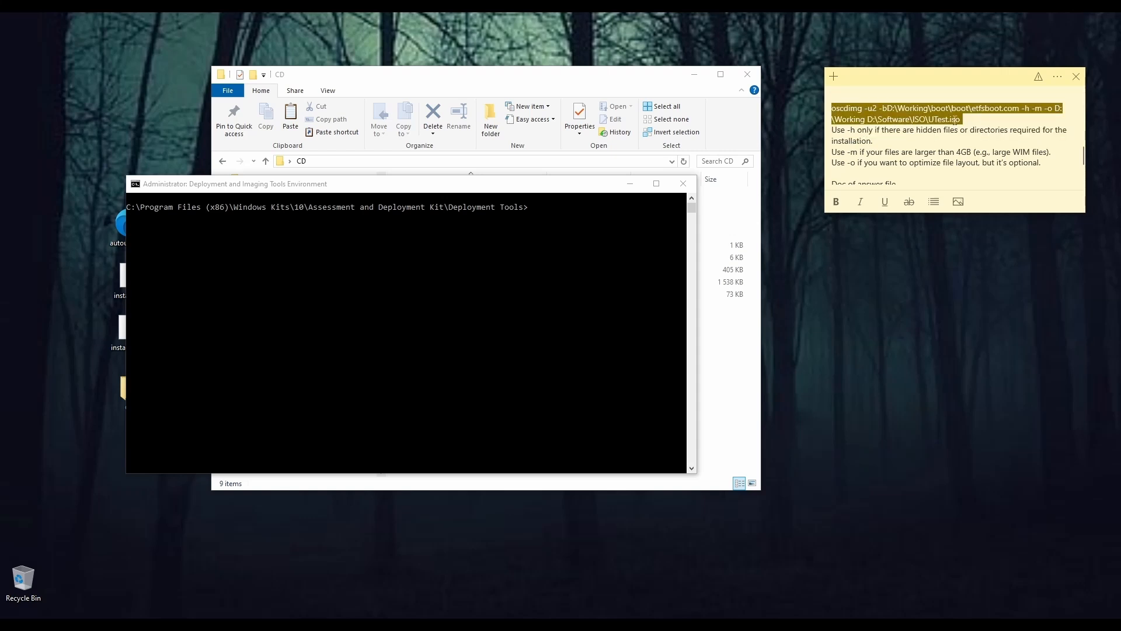
pyautogui.rightClick(955, 119)
pyautogui.click(966, 123)
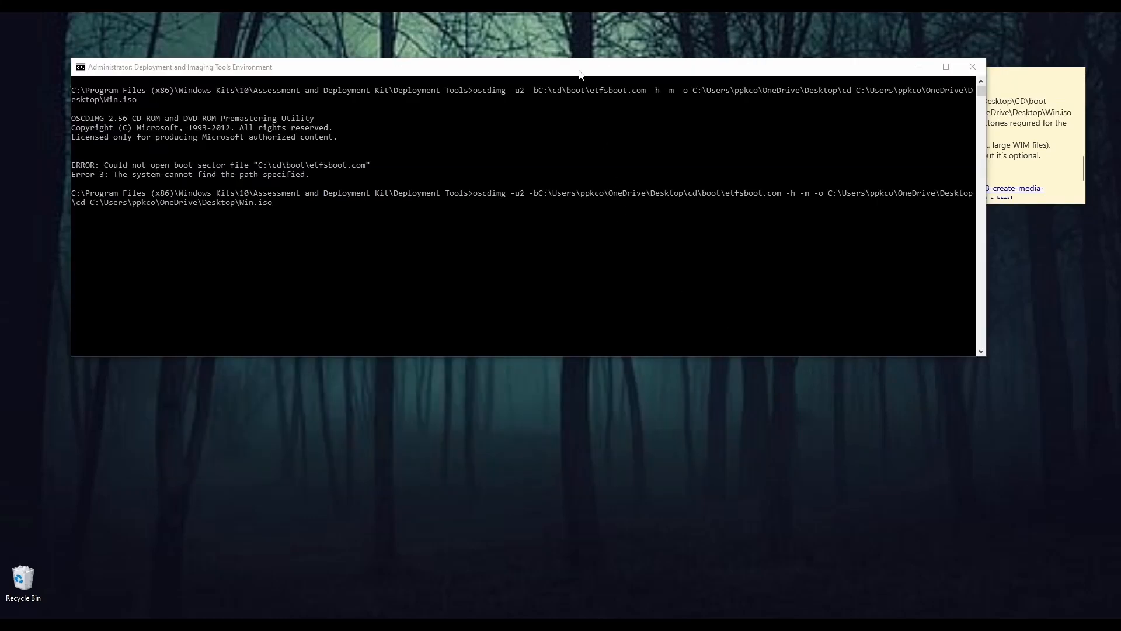
# Step: Build Win.iso from the desktop's cd folder with oscdimg, using -u2, -h, -m, -o and boot\etfsboot.com, and close the console
pyautogui.click(580, 71)
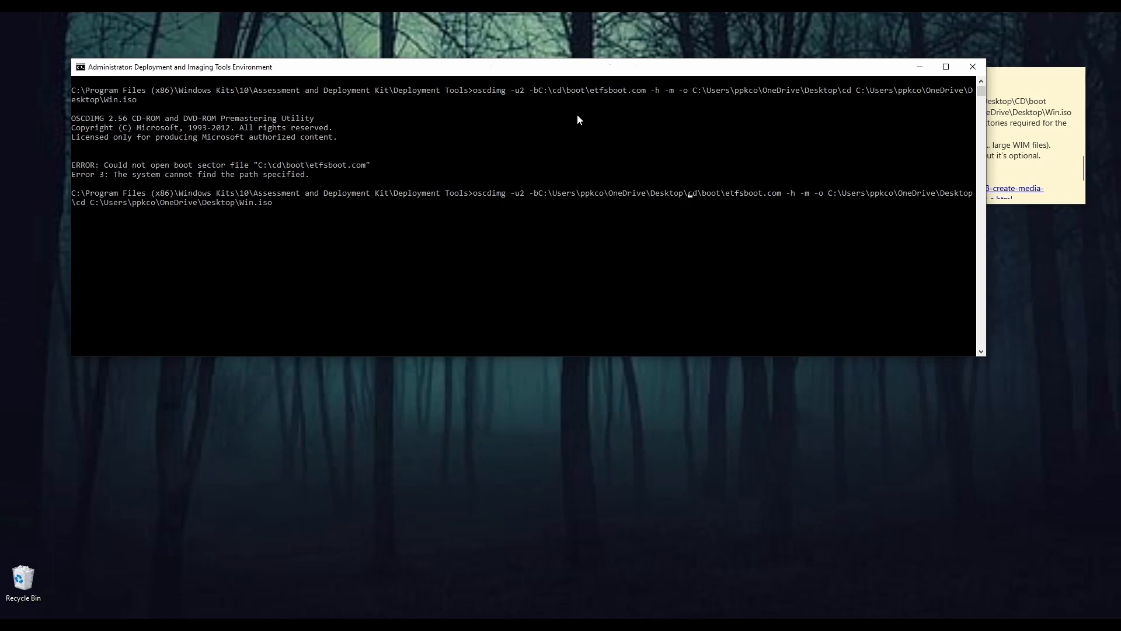
pyautogui.press('Return')
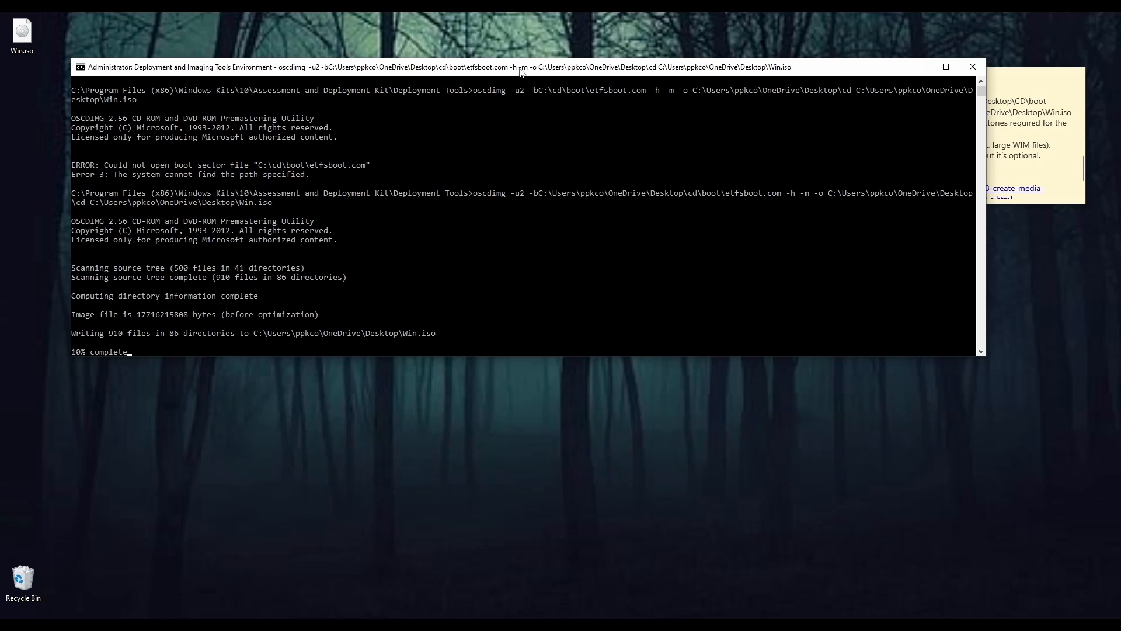
pyautogui.moveTo(521, 71); pyautogui.dragTo(527, 80)
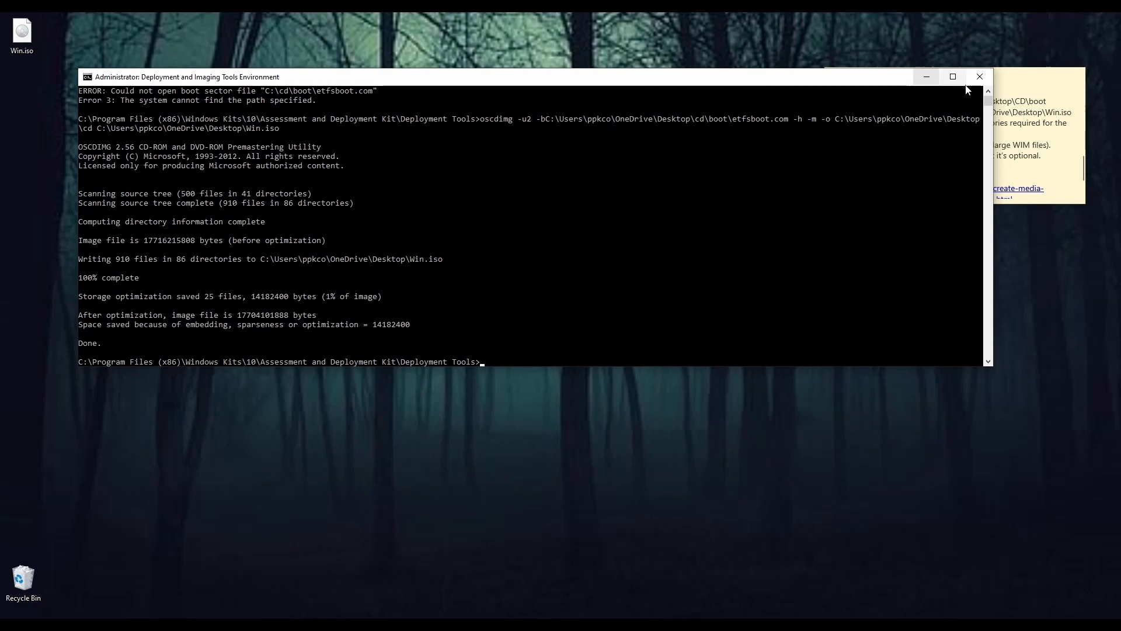
pyautogui.click(979, 78)
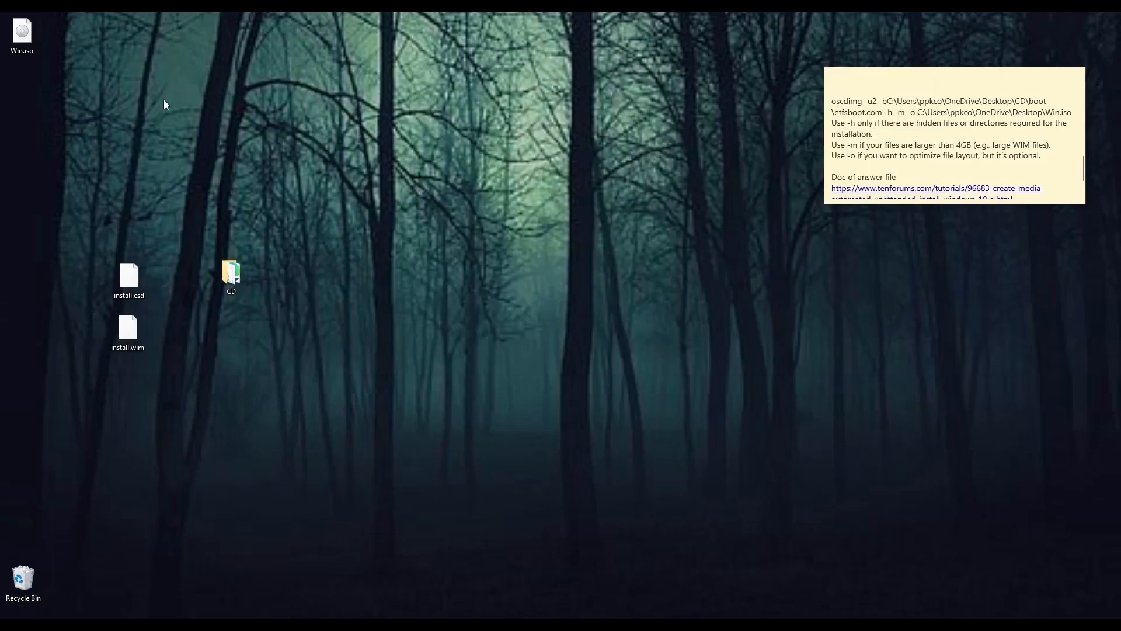
pyautogui.moveTo(26, 52); pyautogui.dragTo(218, 177)
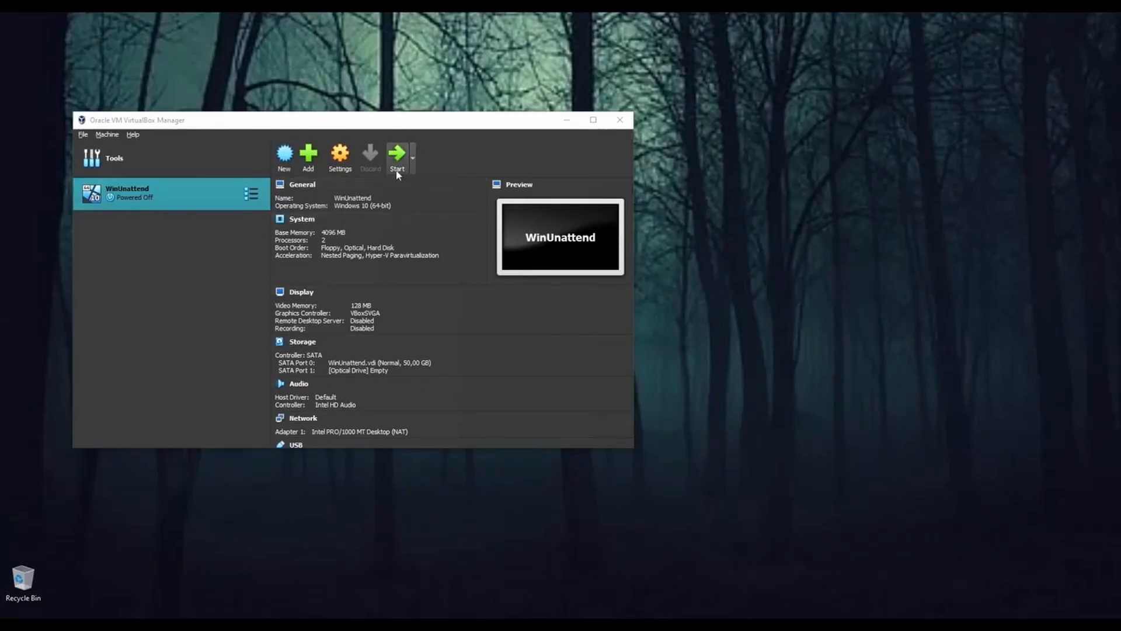
# Step: Switch to VirtualBox and attach Win.iso from D:\Software\ISO to the empty optical drive of the WinUnattend machine
pyautogui.click(340, 156)
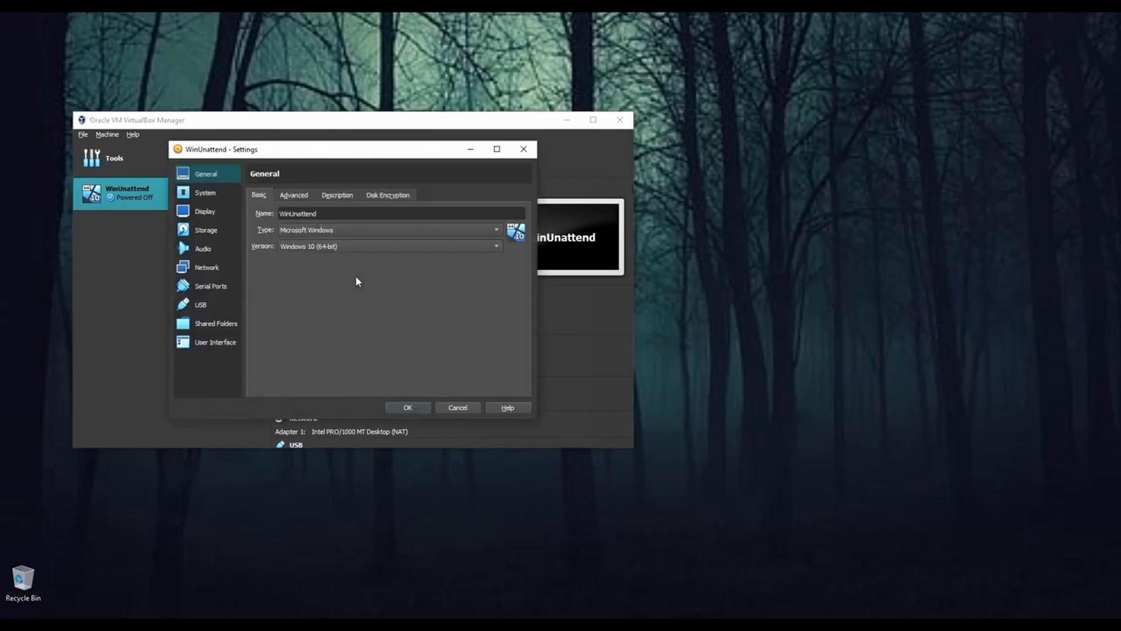
pyautogui.click(207, 235)
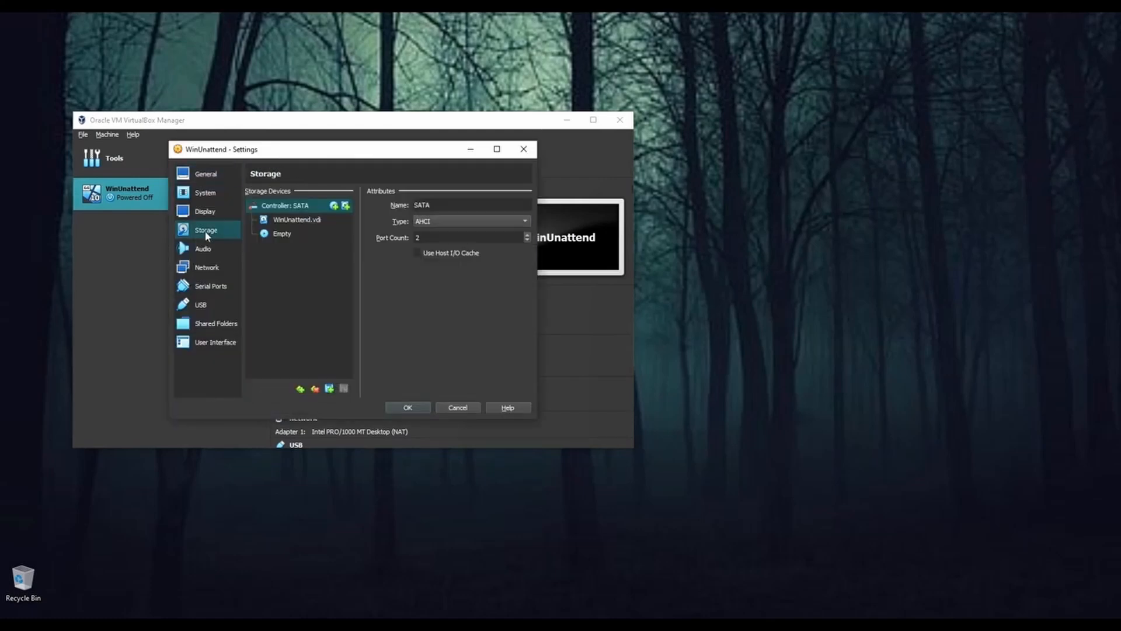
pyautogui.click(282, 234)
pyautogui.click(525, 205)
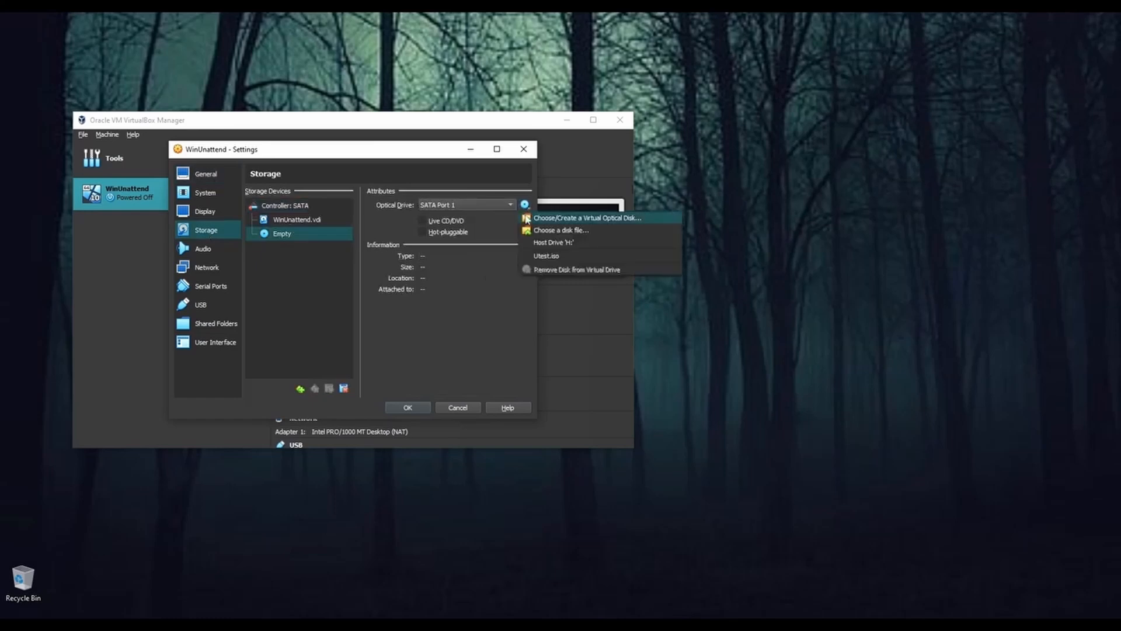
pyautogui.click(537, 231)
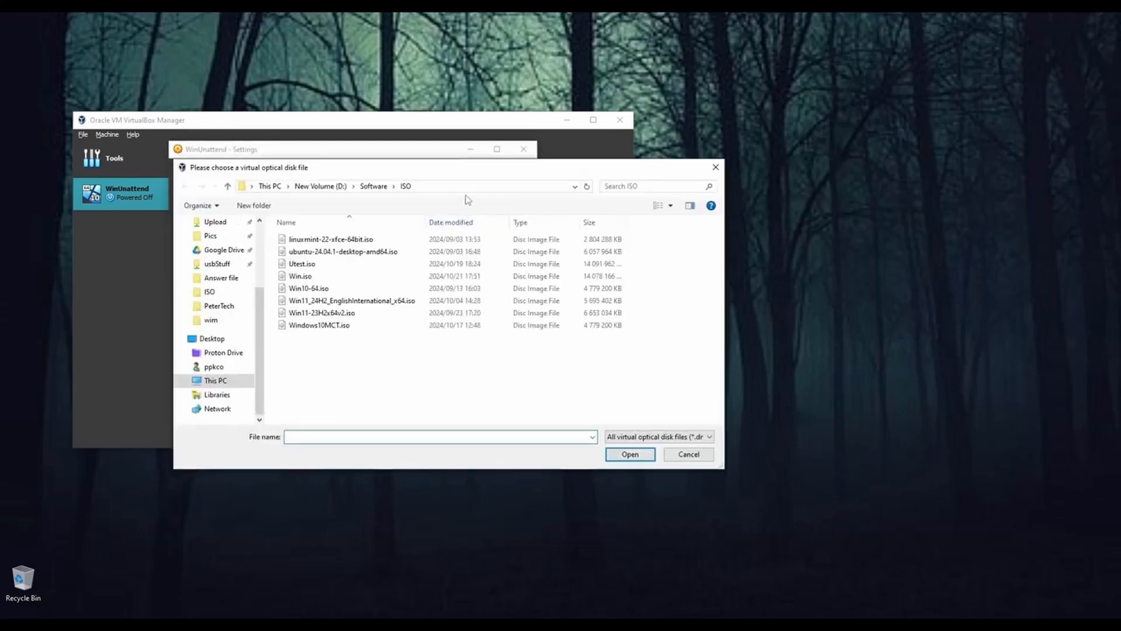
pyautogui.moveTo(454, 171); pyautogui.dragTo(422, 174)
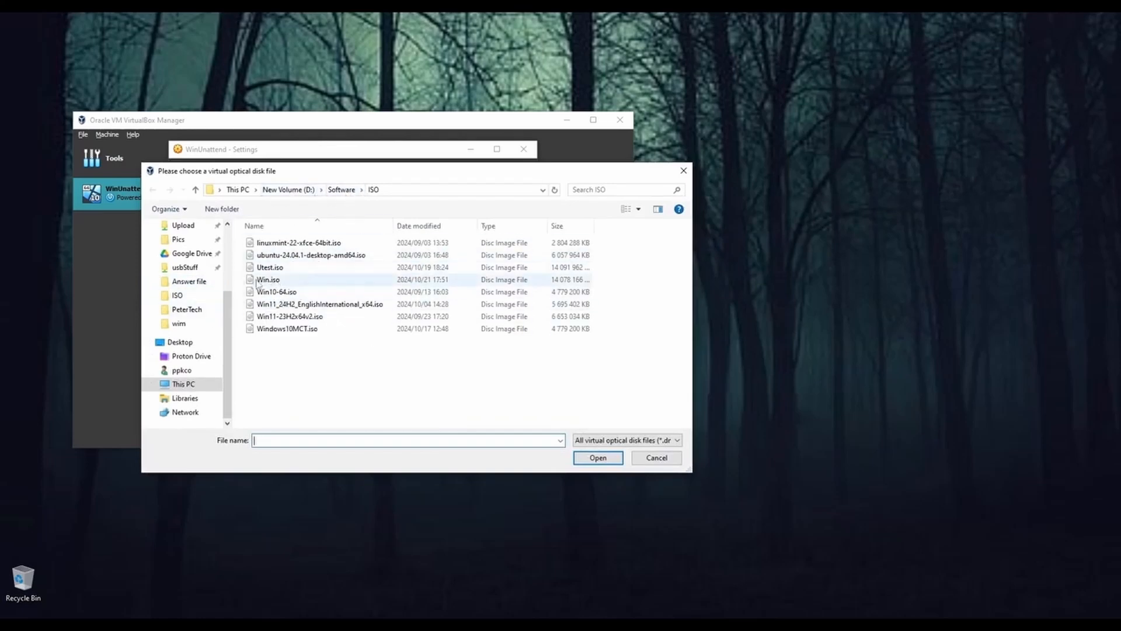
pyautogui.click(278, 285)
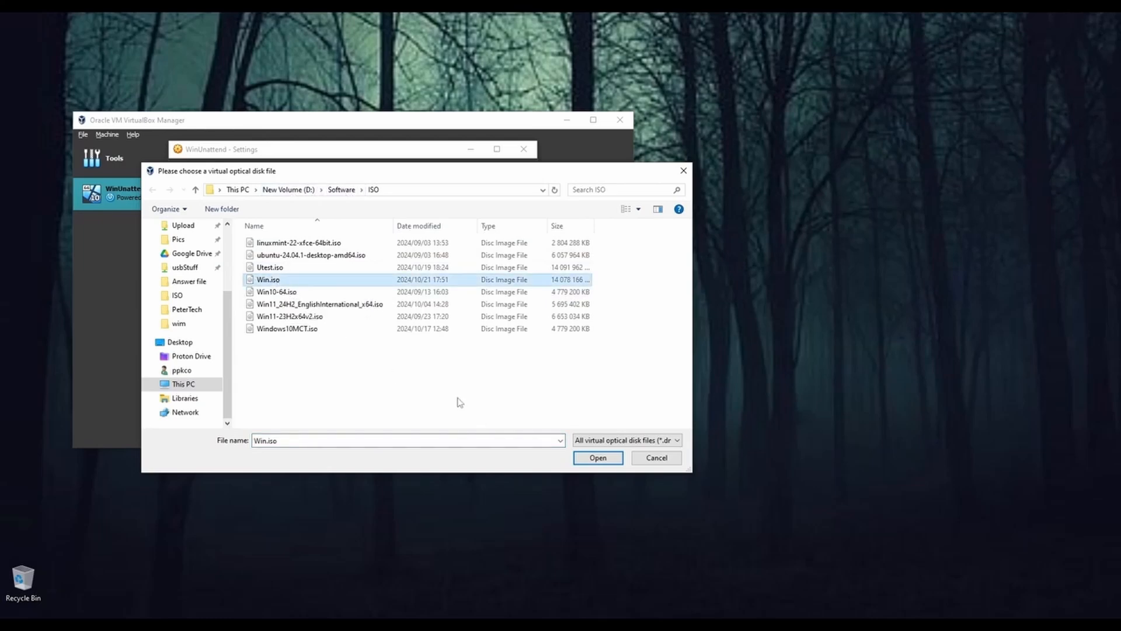
pyautogui.click(585, 458)
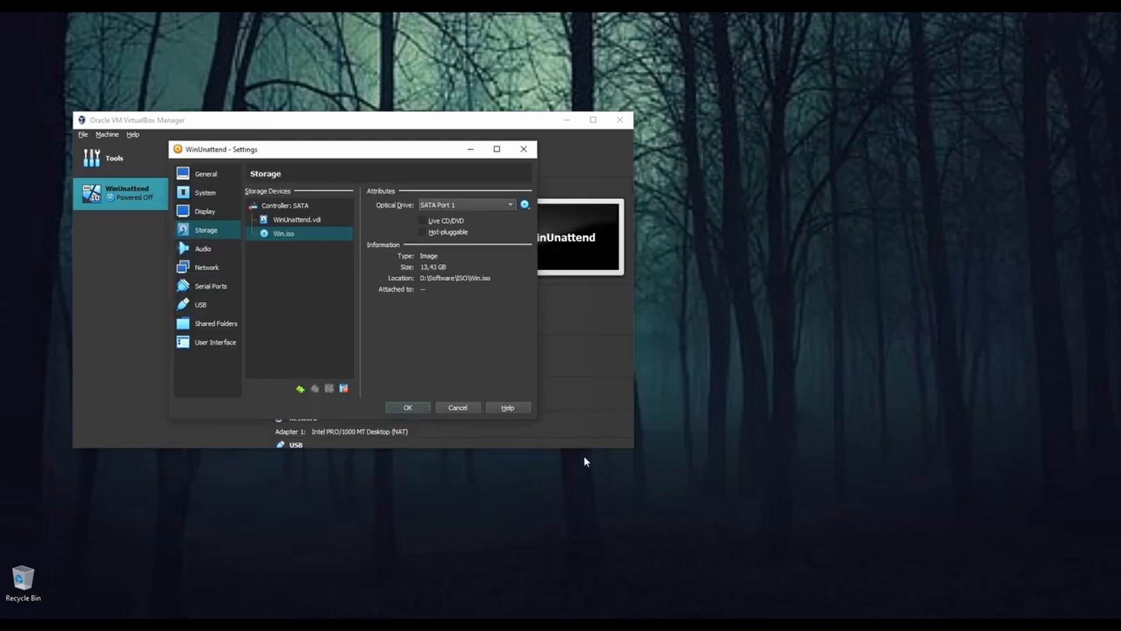
pyautogui.click(404, 409)
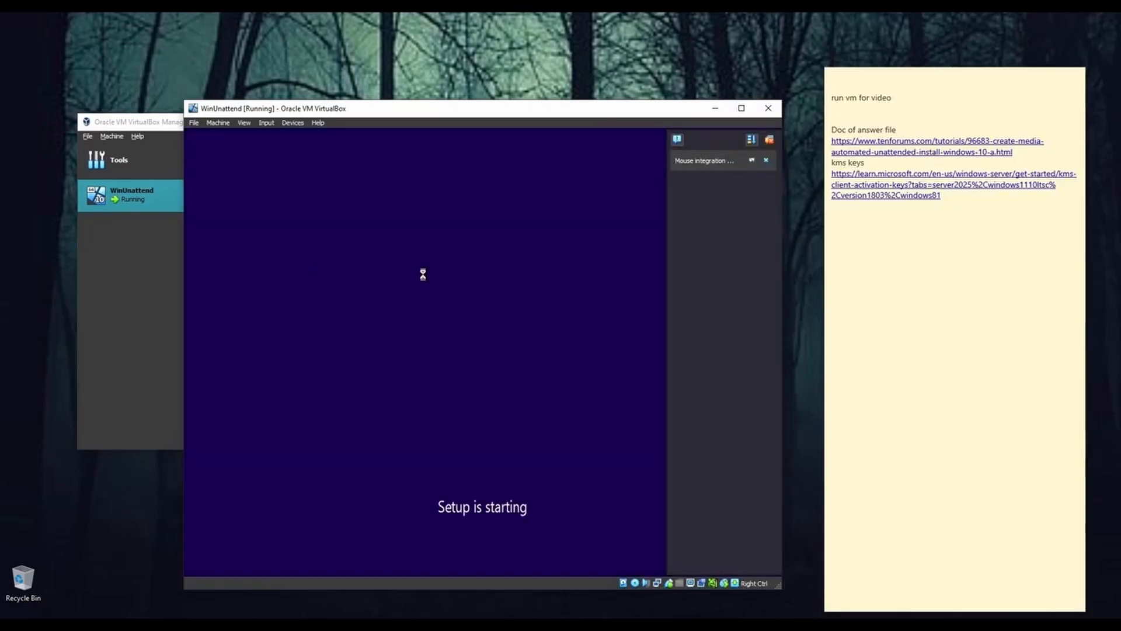
# Step: Close the sticky note and dismiss the mouse integration notification of the running WinUnattend machine
pyautogui.click(1065, 75)
pyautogui.click(1073, 79)
pyautogui.click(766, 162)
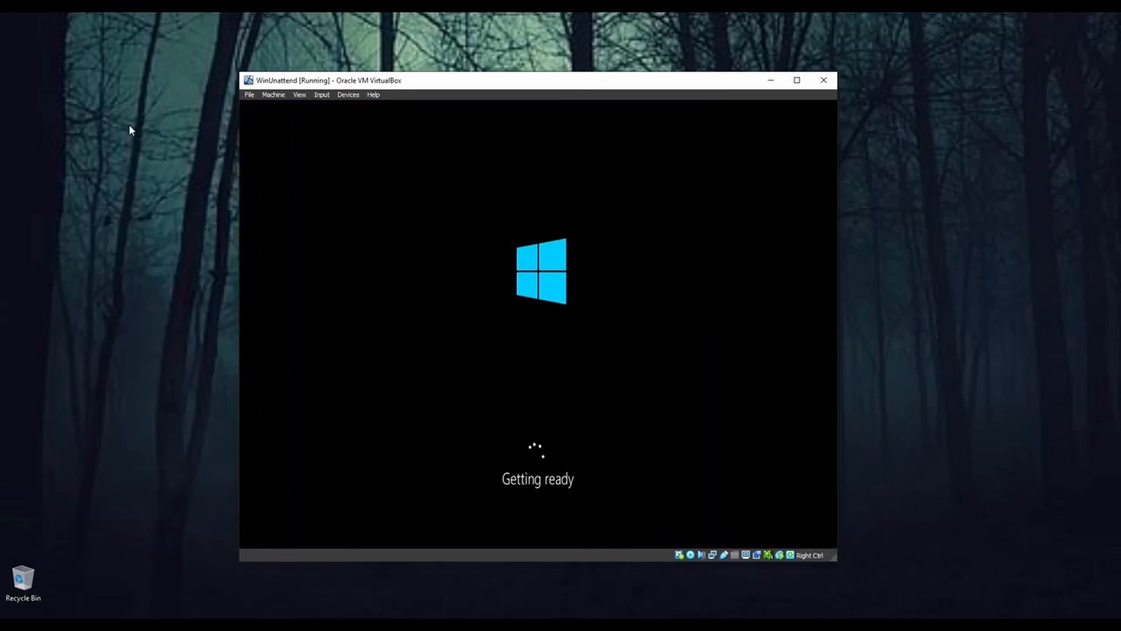
# Step: Inspect the Start menu of the installed Windows and move the Brave shortcut away from the desktop's icon column
pyautogui.moveTo(581, 82); pyautogui.dragTo(577, 82)
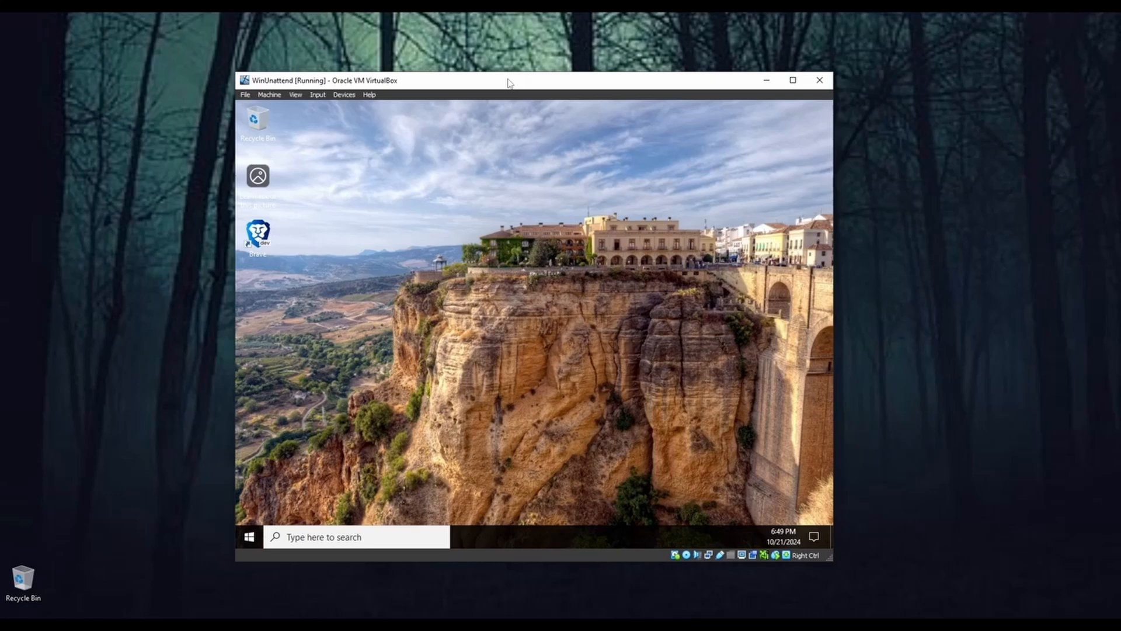
pyautogui.press('super')
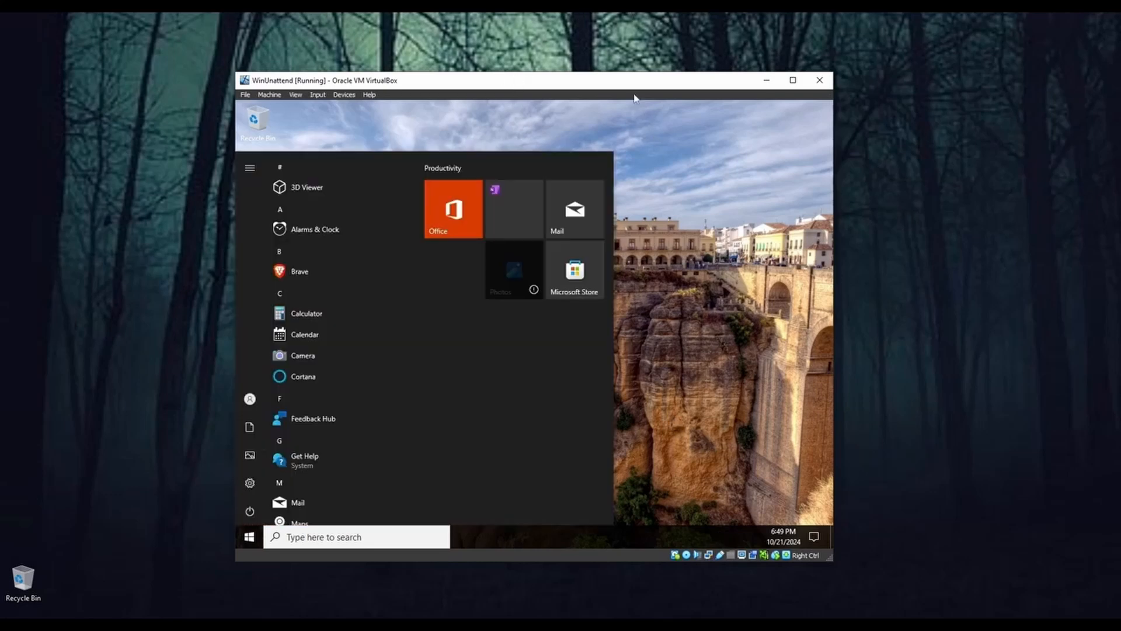
pyautogui.moveTo(627, 84); pyautogui.dragTo(644, 97)
pyautogui.click(699, 356)
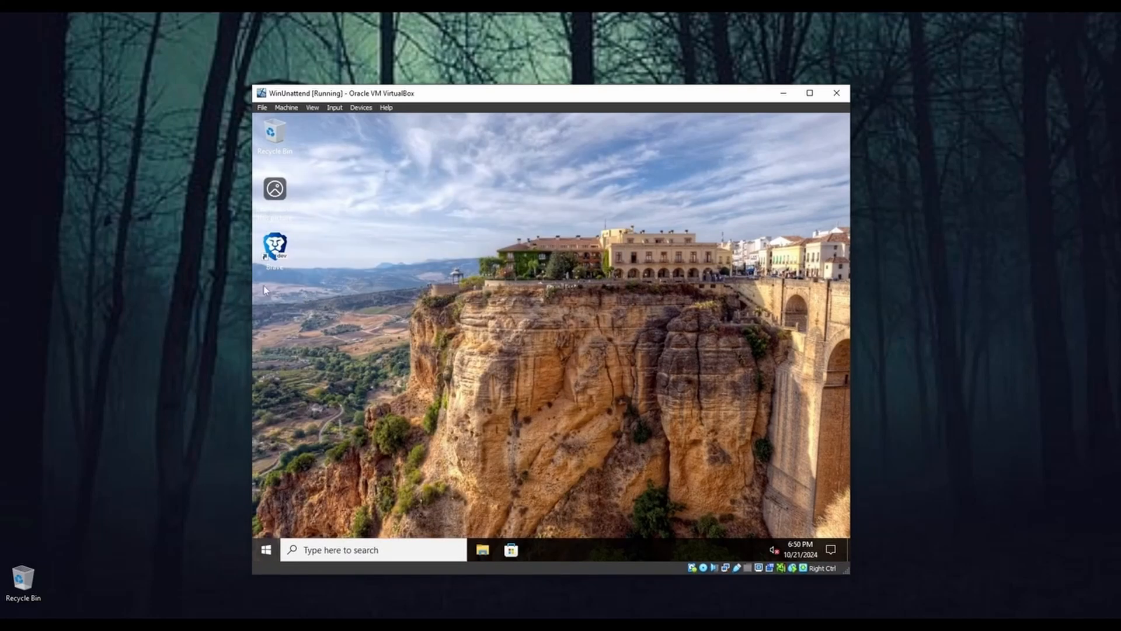
pyautogui.moveTo(281, 275); pyautogui.dragTo(408, 295)
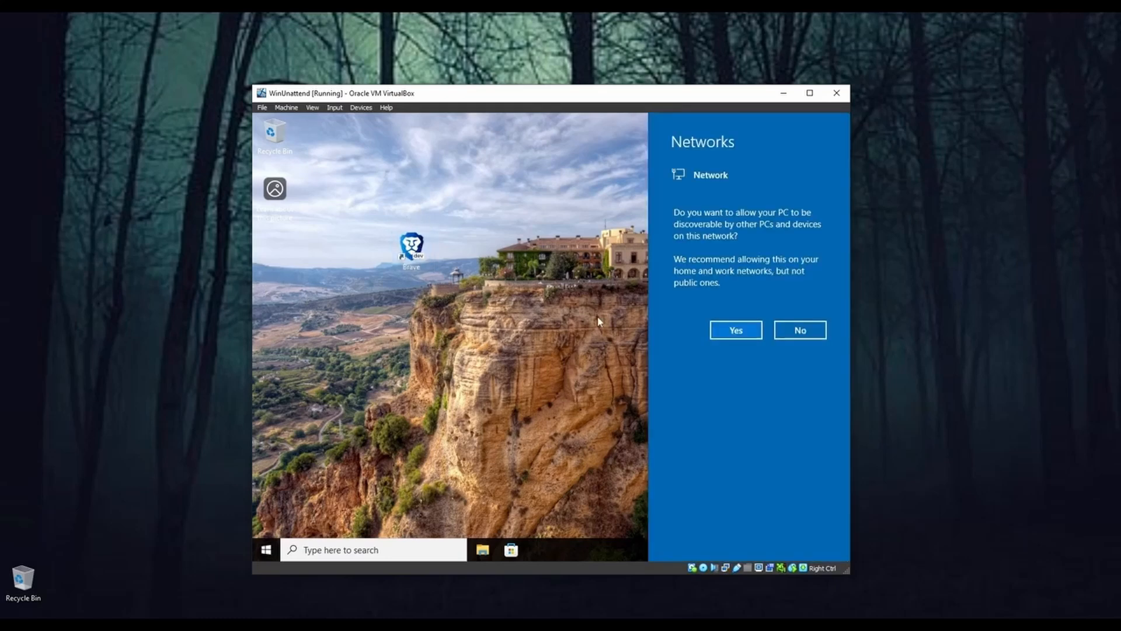
pyautogui.click(602, 324)
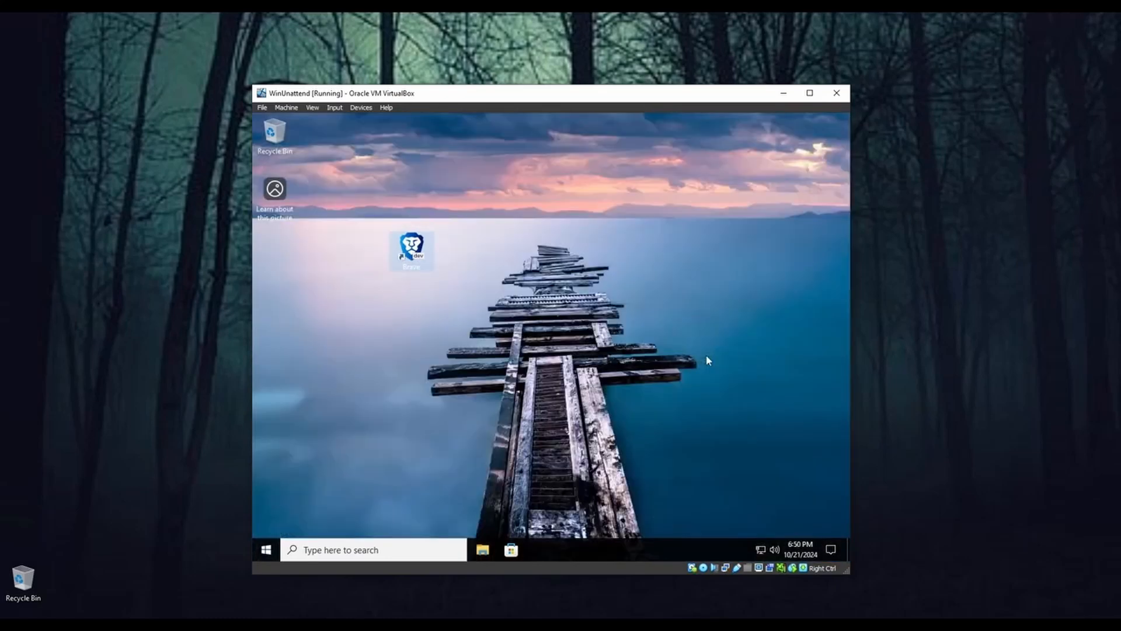